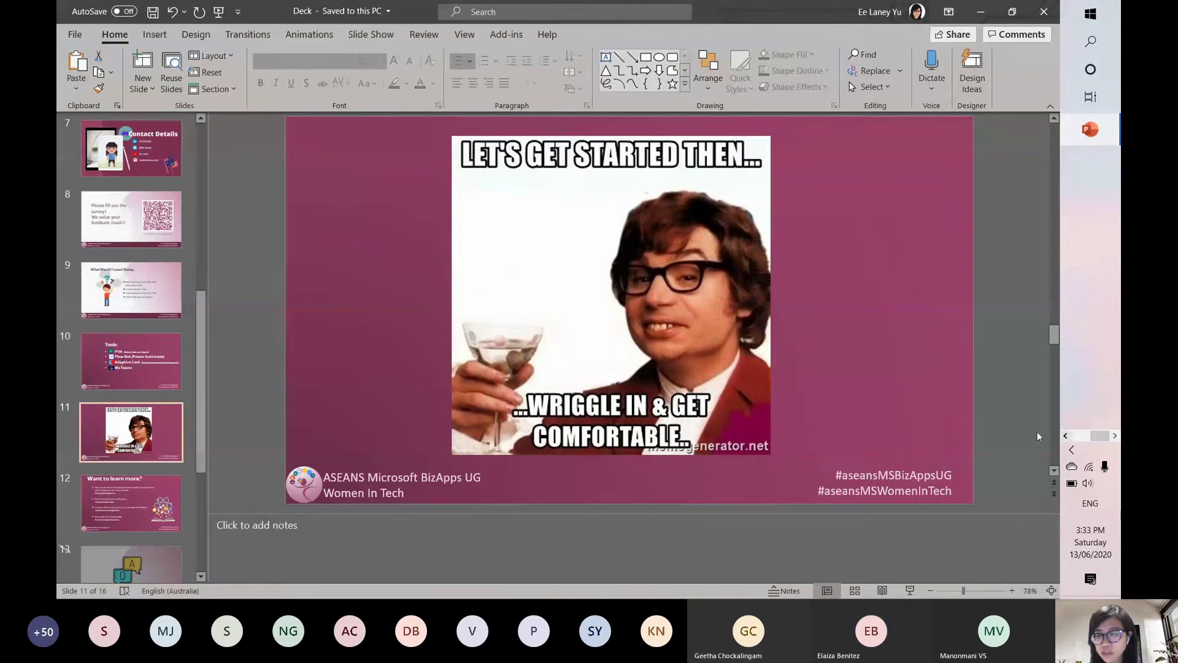
Step: Switch to Microsoft Edge, show the Trivia team's General channel in Teams, and view the list of added apps
{"action": "left_click", "coordinate": [1073, 436]}
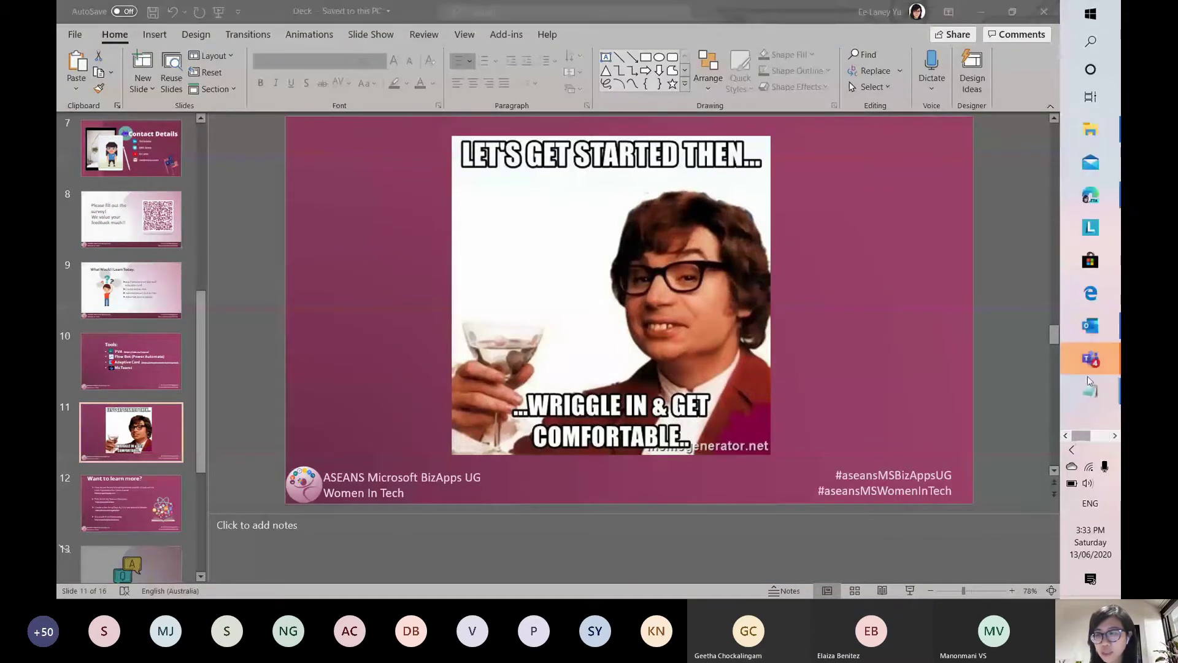
{"action": "left_click", "coordinate": [1092, 203]}
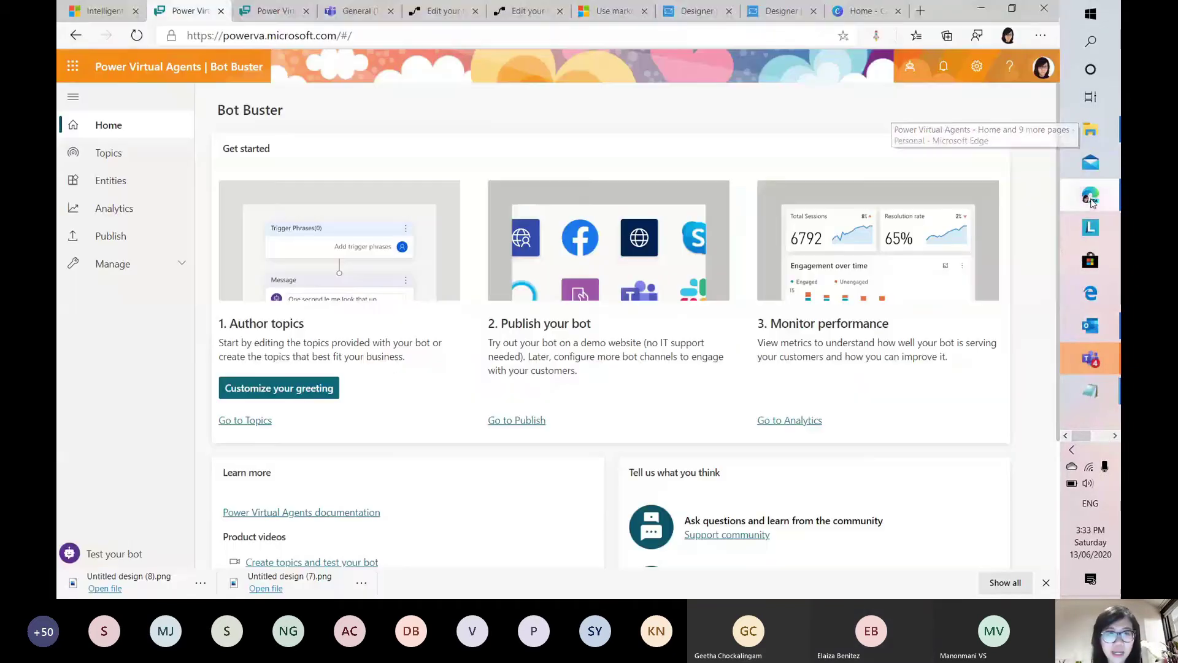
{"action": "left_click", "coordinate": [371, 11]}
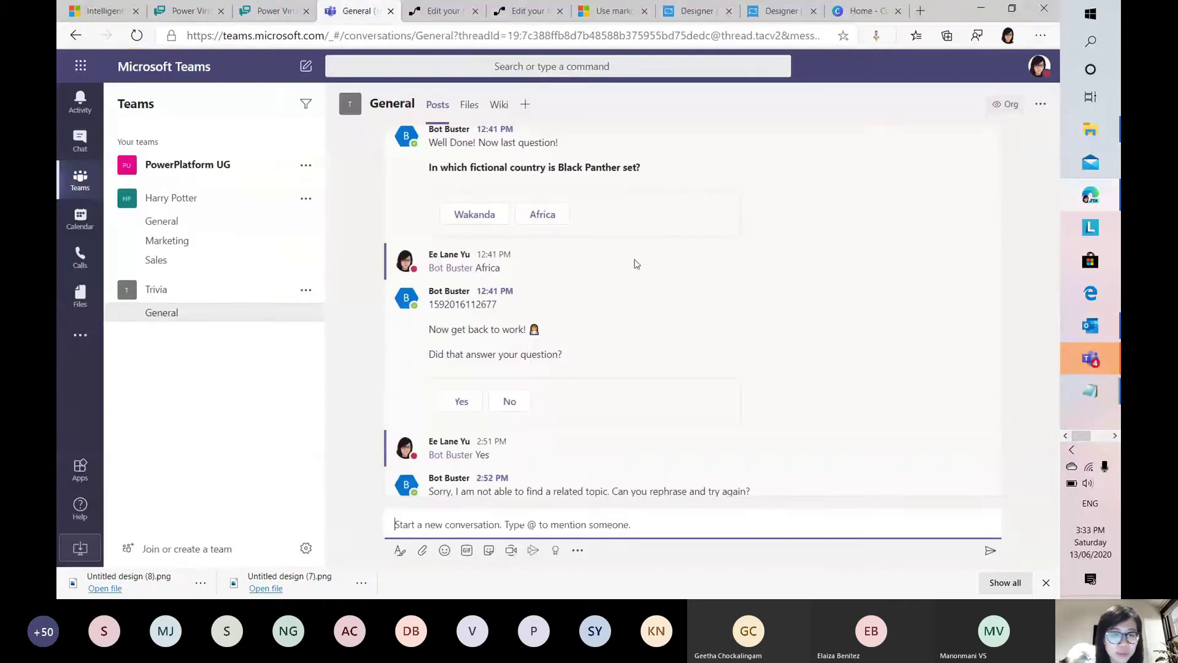
{"action": "scroll", "coordinate": [855, 454], "scroll_direction": "down", "scroll_amount": 1}
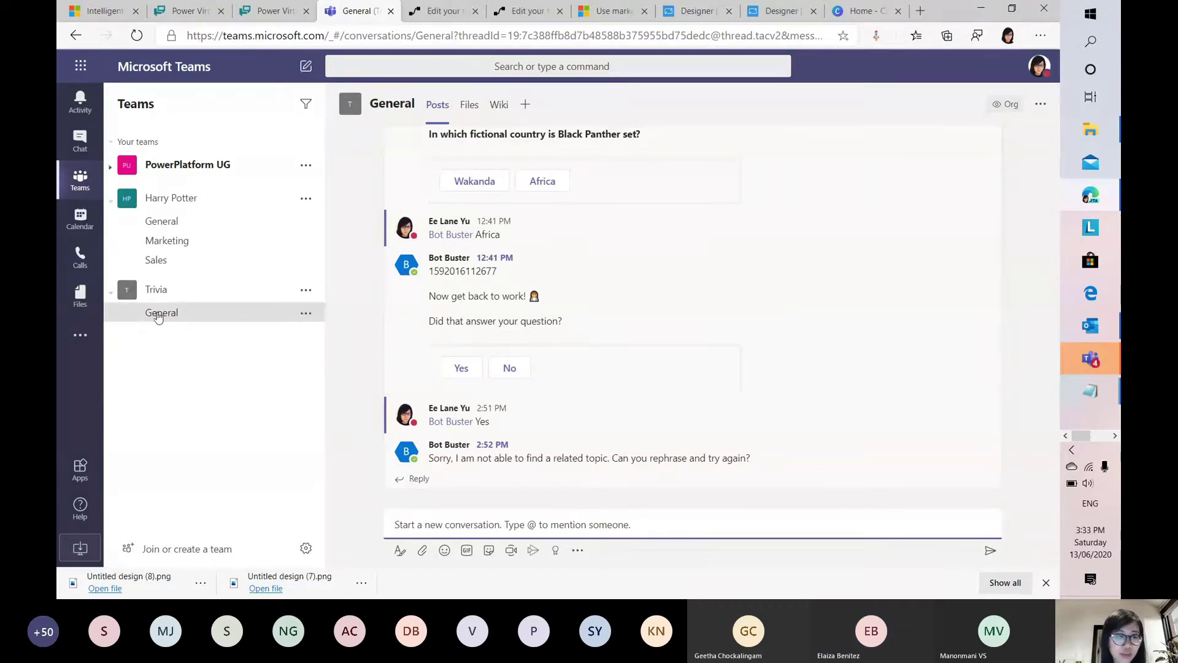
{"action": "left_click", "coordinate": [79, 338]}
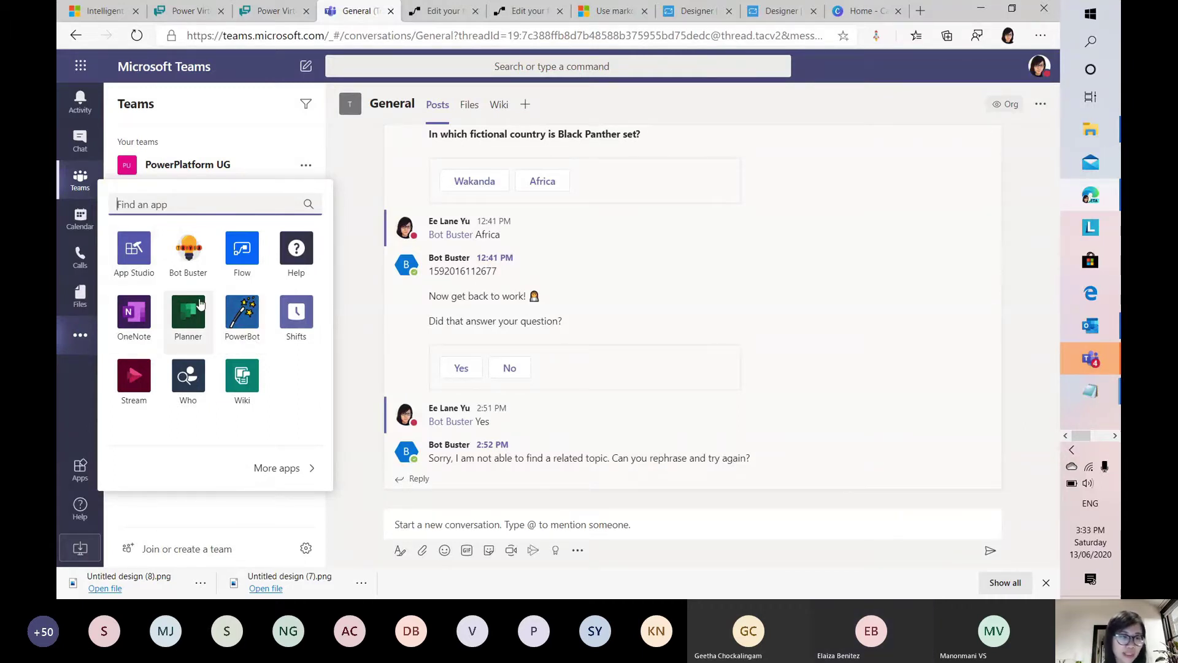
{"action": "left_click", "coordinate": [215, 514]}
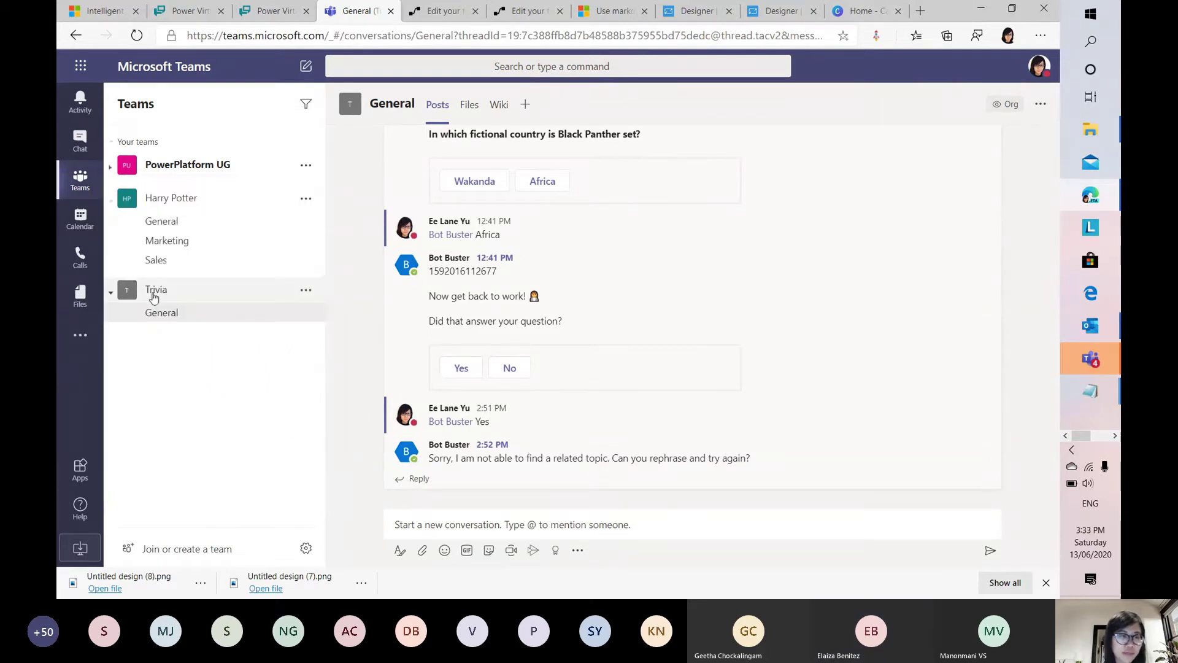
Step: Post the message "I am bored" in the General channel, mentioning Bot Buster
{"action": "left_click", "coordinate": [593, 528]}
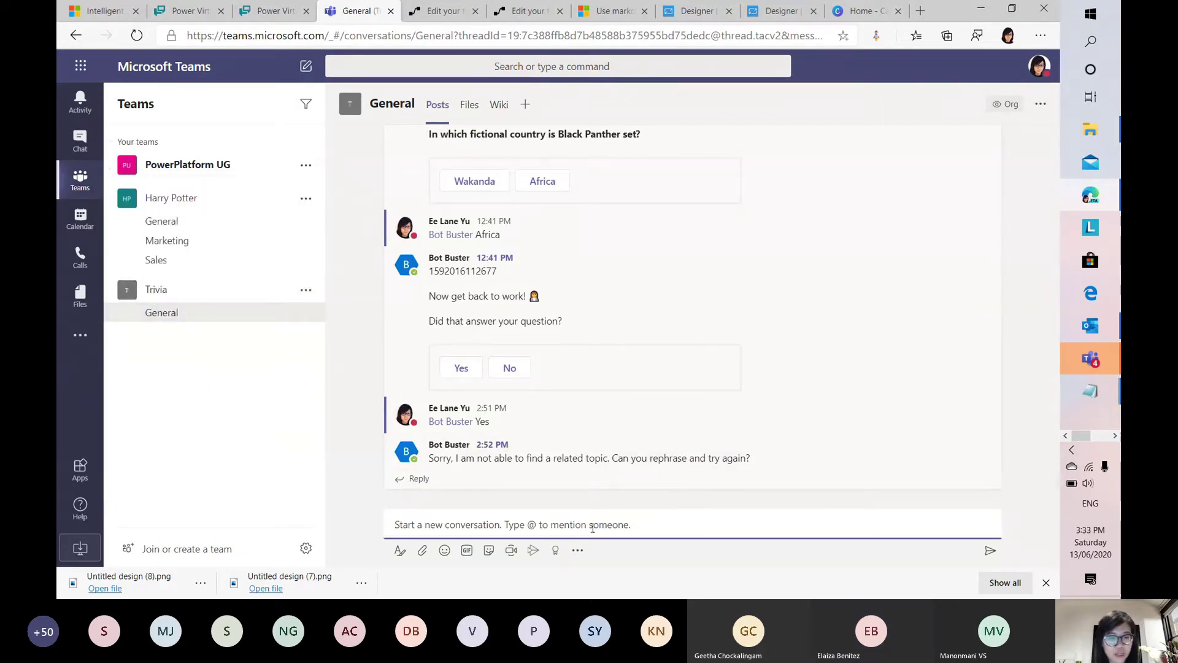
{"action": "type", "text": "@bot"}
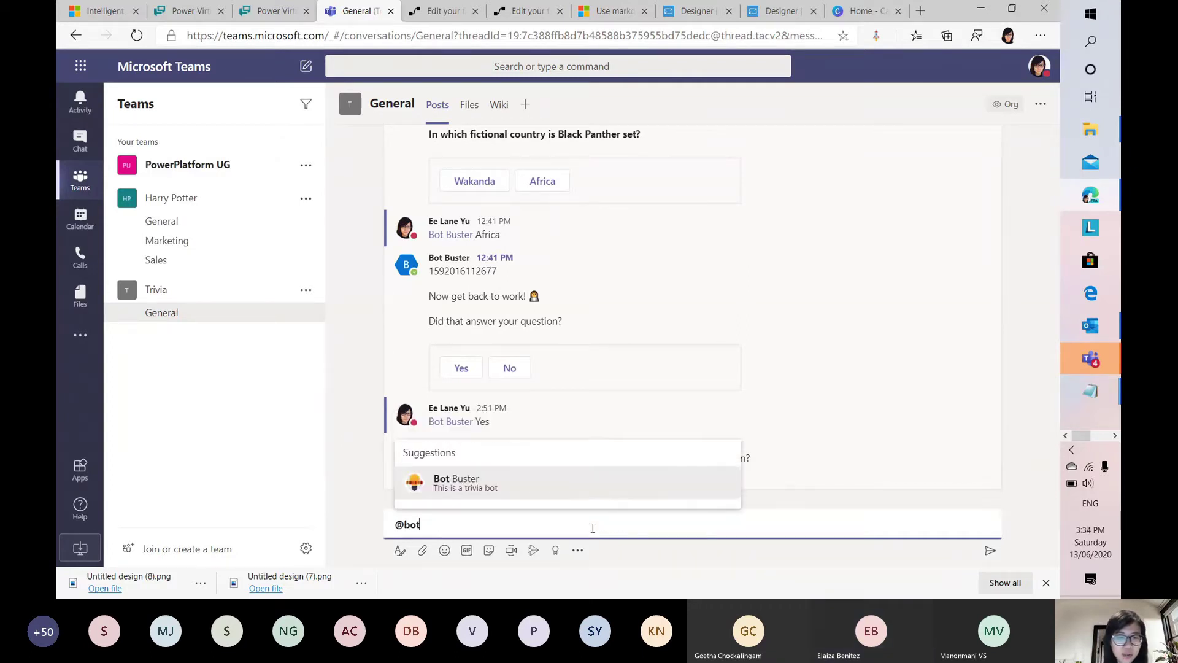
{"action": "key", "text": "Return"}
{"action": "type", "text": "I ambore"}
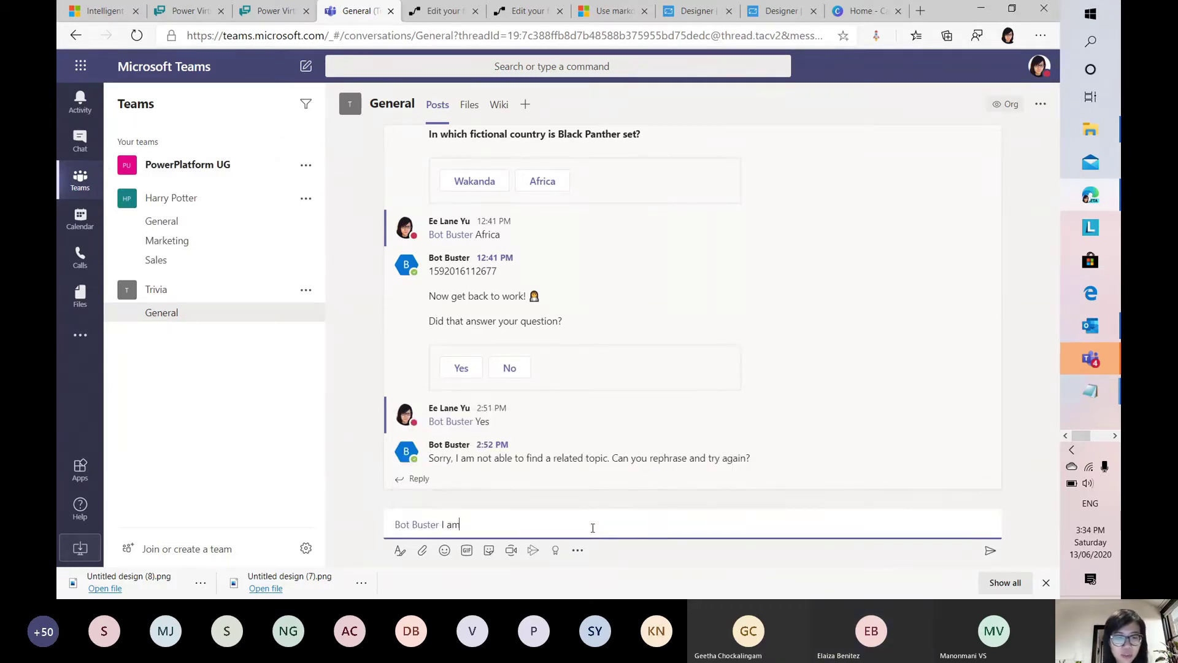
{"action": "key", "text": "BackSpace"}
{"action": "type", "text": "bored"}
{"action": "key", "text": "Return"}
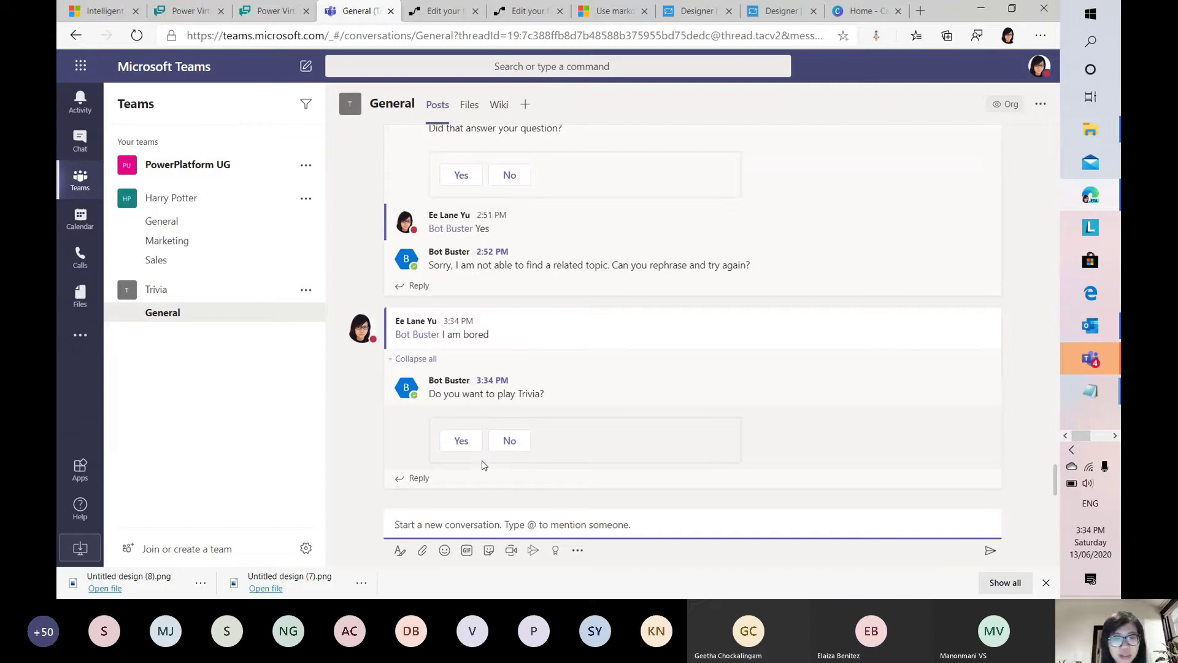
Step: Accept Bot Buster's trivia offer and reply 6 to the question about the original Avengers, mentioning the bot
{"action": "left_click", "coordinate": [466, 449]}
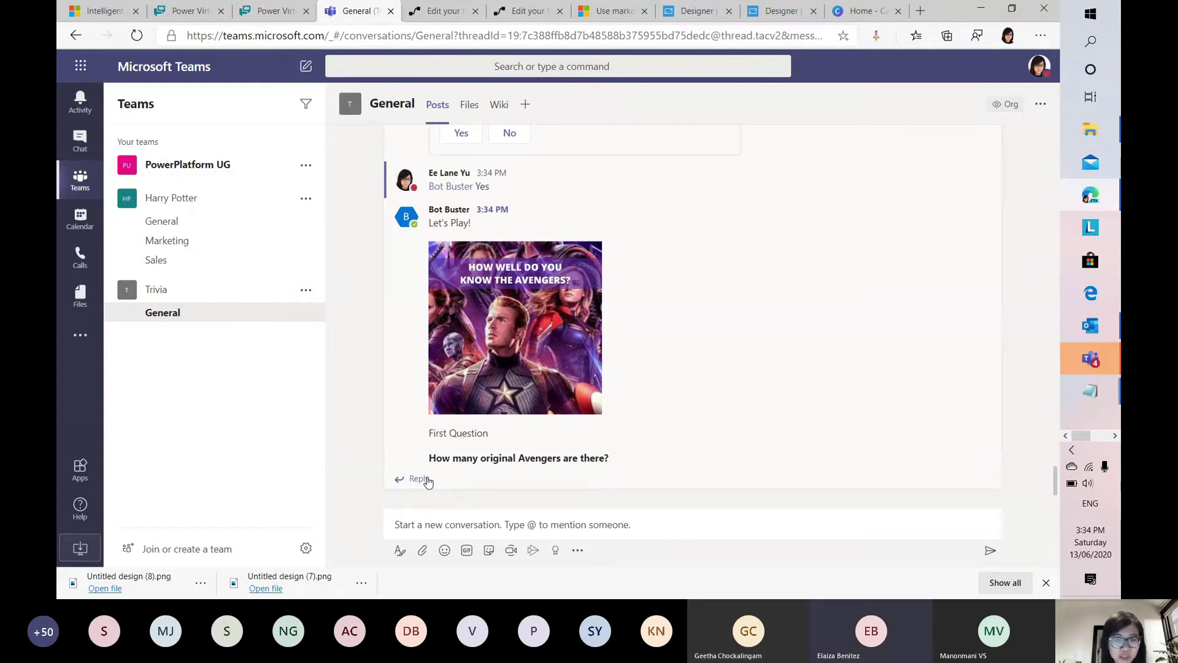
{"action": "left_click", "coordinate": [455, 493]}
{"action": "type", "text": "Bot Buster"}
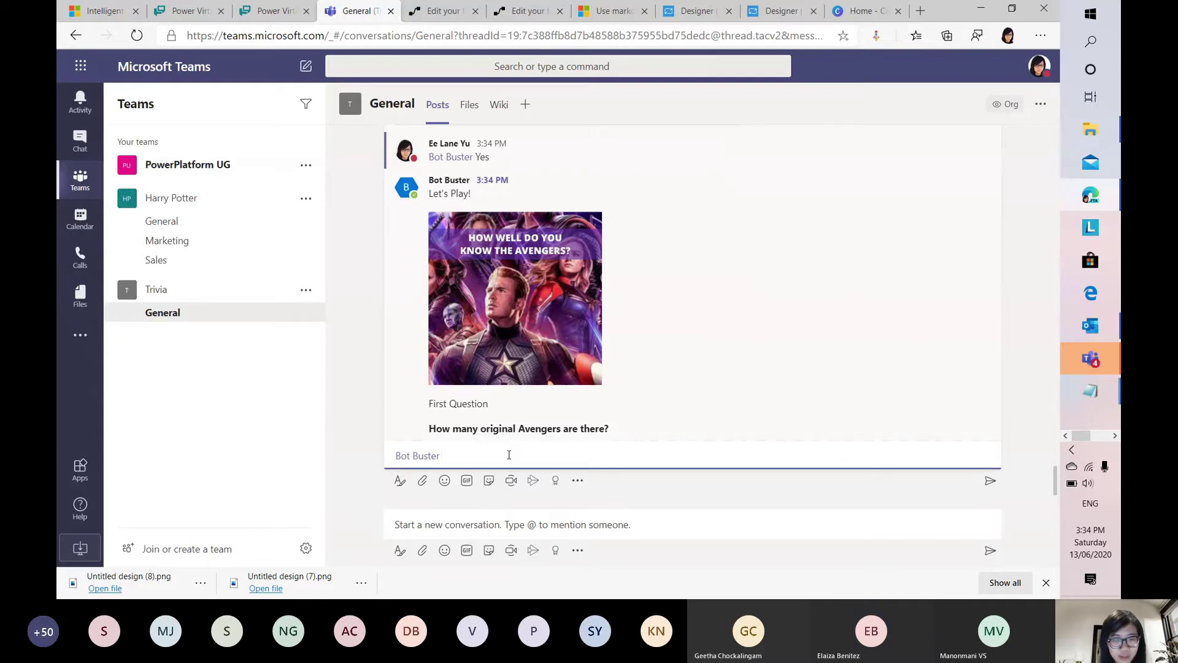
{"action": "type", "text": " 6"}
{"action": "key", "text": "Return"}
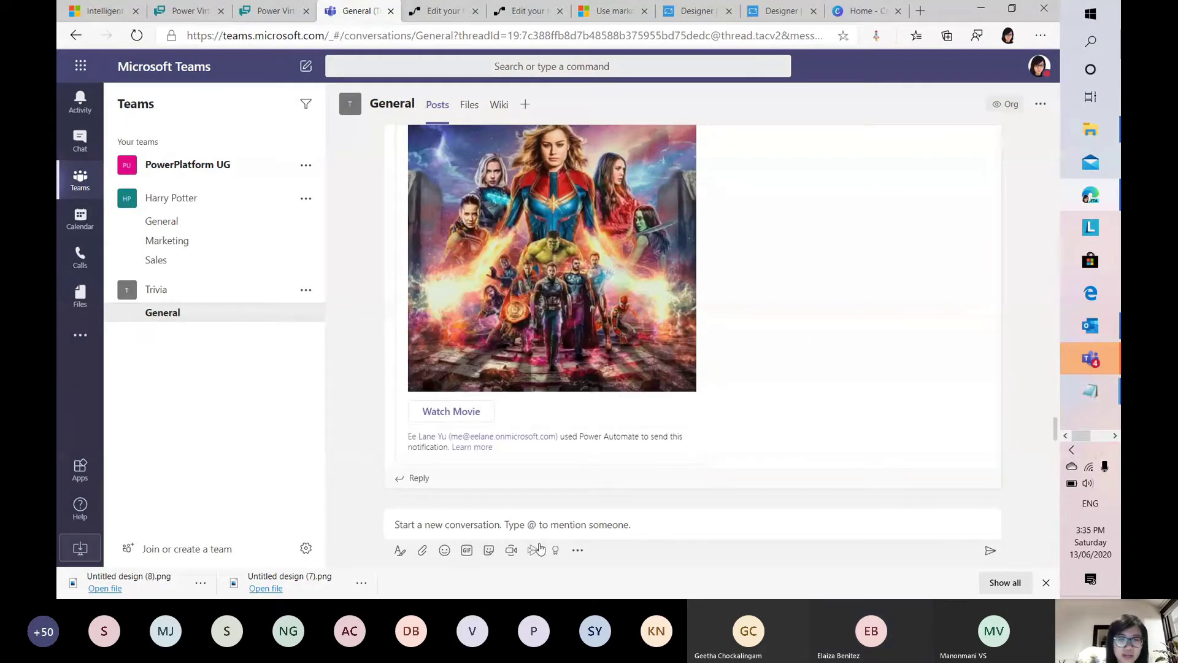
Step: Follow the Flow card's Watch Movie link to look over the movie page, and review the conversation back in the Teams channel
{"action": "left_click", "coordinate": [457, 416]}
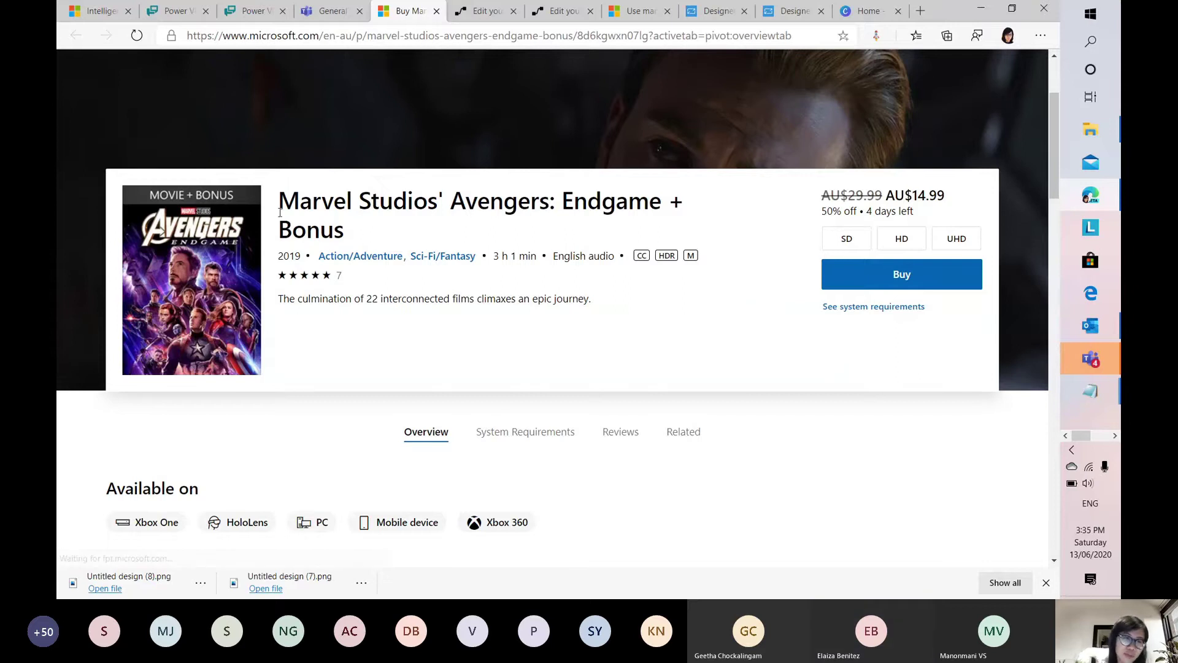
{"action": "scroll", "coordinate": [563, 453], "scroll_direction": "down", "scroll_amount": 4}
{"action": "scroll", "coordinate": [92, 195], "scroll_direction": "up", "scroll_amount": 6}
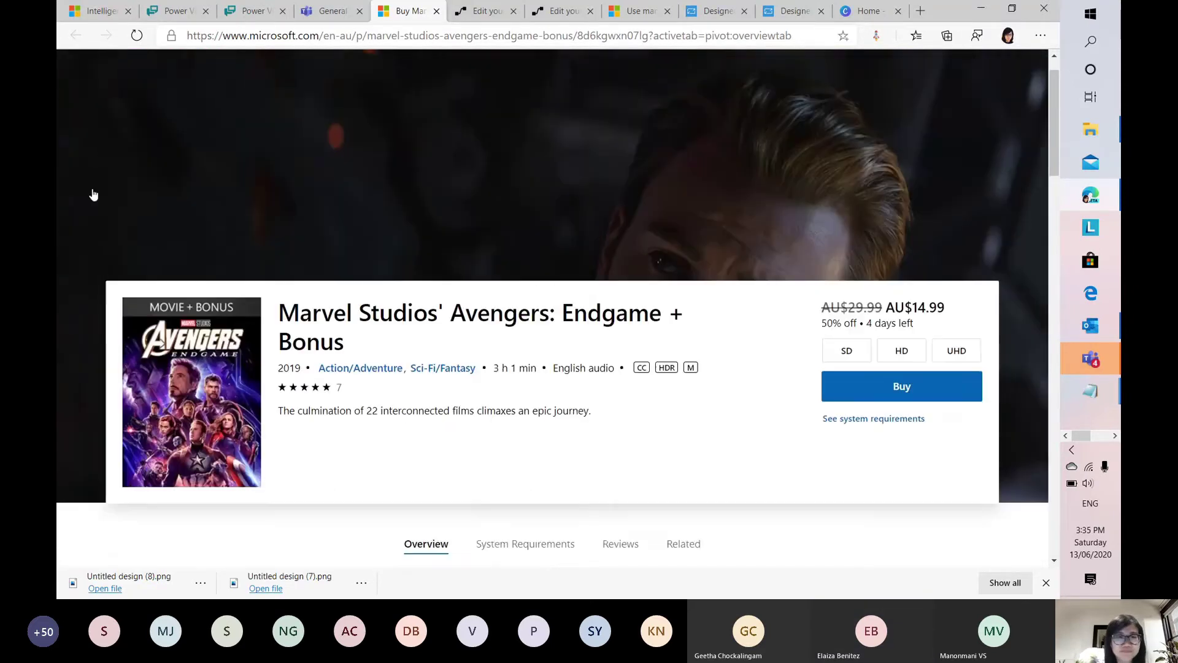
{"action": "left_click", "coordinate": [331, 11]}
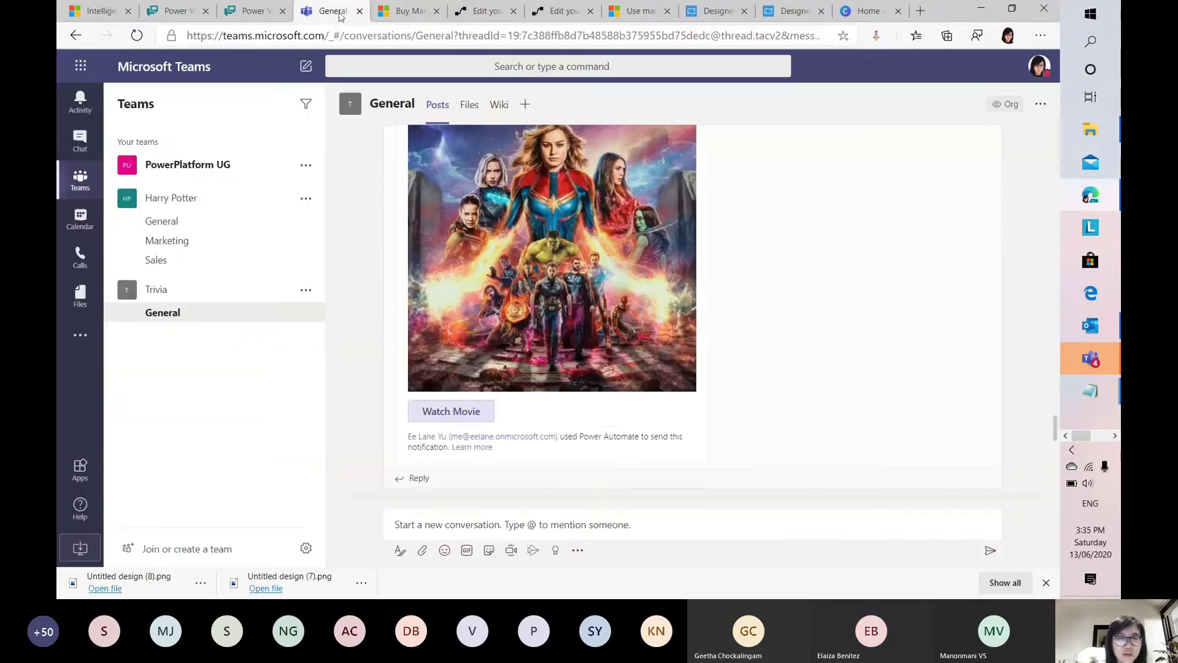
{"action": "scroll", "coordinate": [767, 398], "scroll_direction": "up", "scroll_amount": 10}
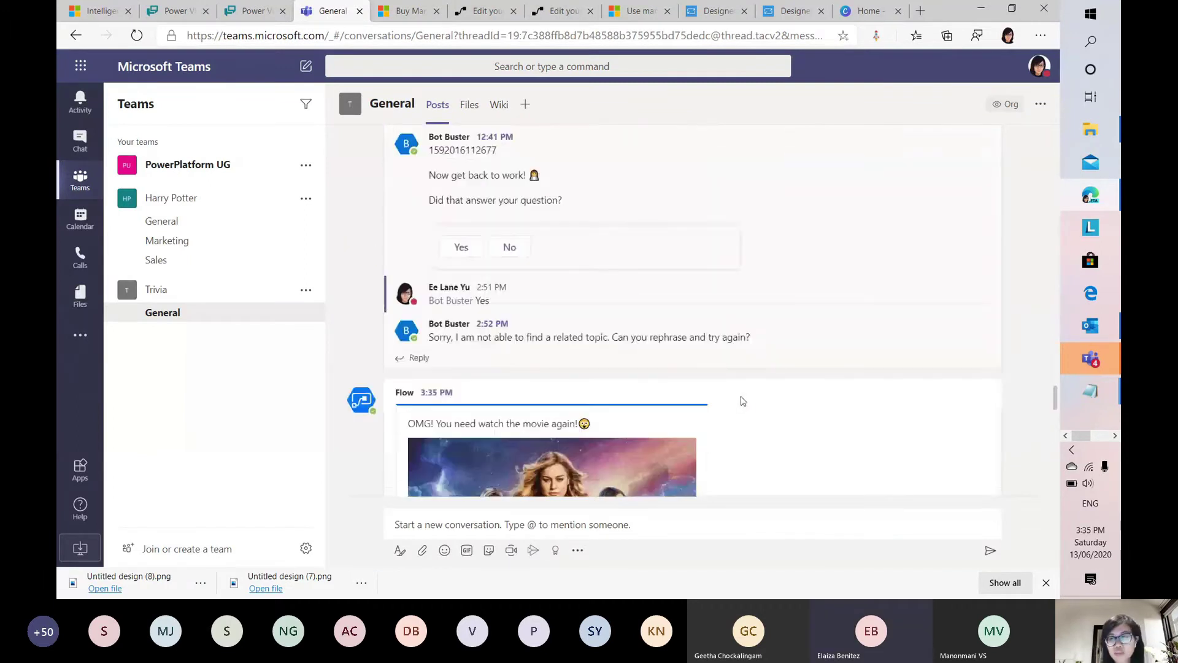
{"action": "scroll", "coordinate": [780, 403], "scroll_direction": "down", "scroll_amount": 8}
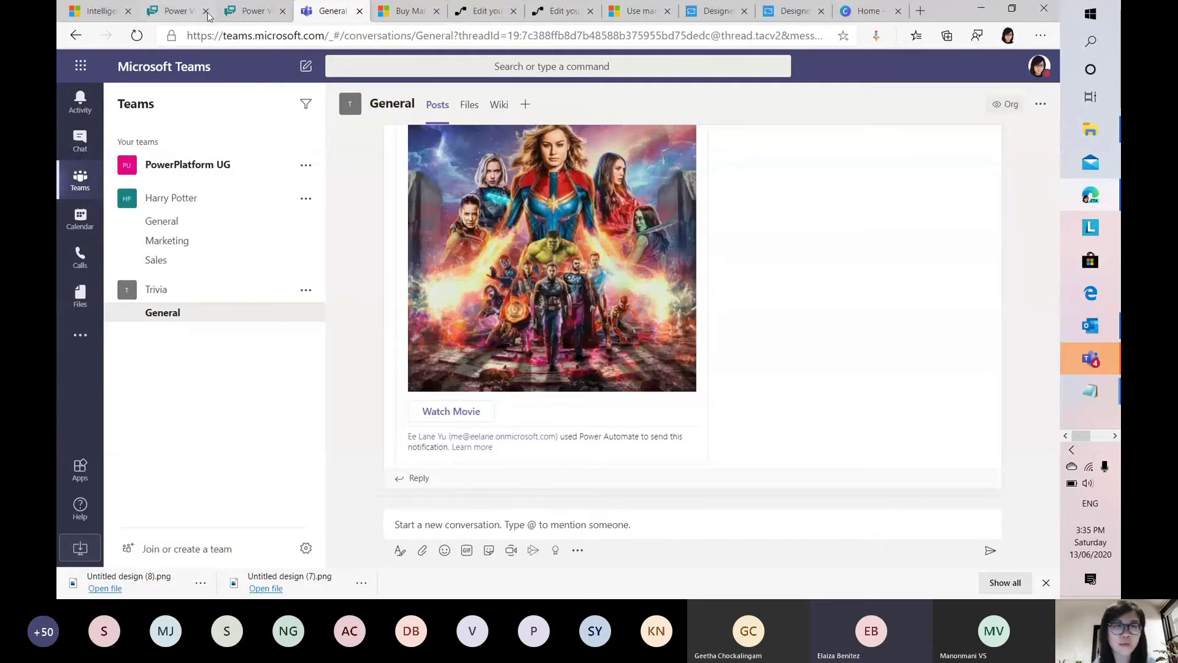
Step: Look over the Power Virtual Agents product website's landing page
{"action": "left_click", "coordinate": [98, 11]}
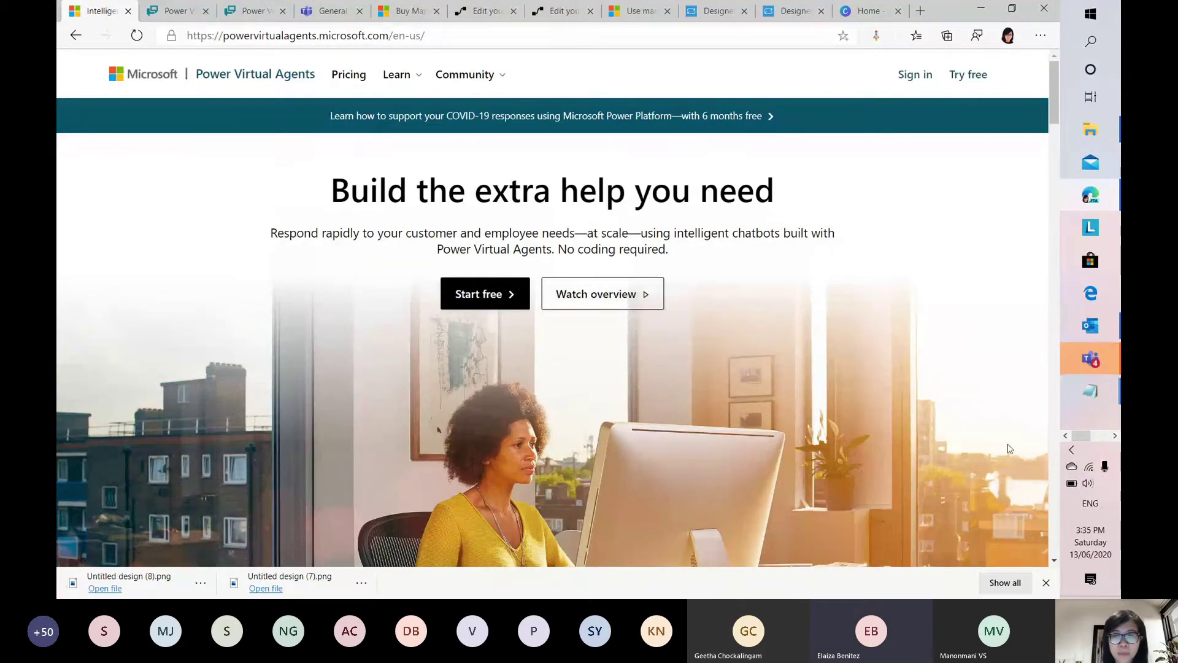
{"action": "scroll", "coordinate": [990, 448], "scroll_direction": "down", "scroll_amount": 4}
{"action": "scroll", "coordinate": [1019, 497], "scroll_direction": "up", "scroll_amount": 4}
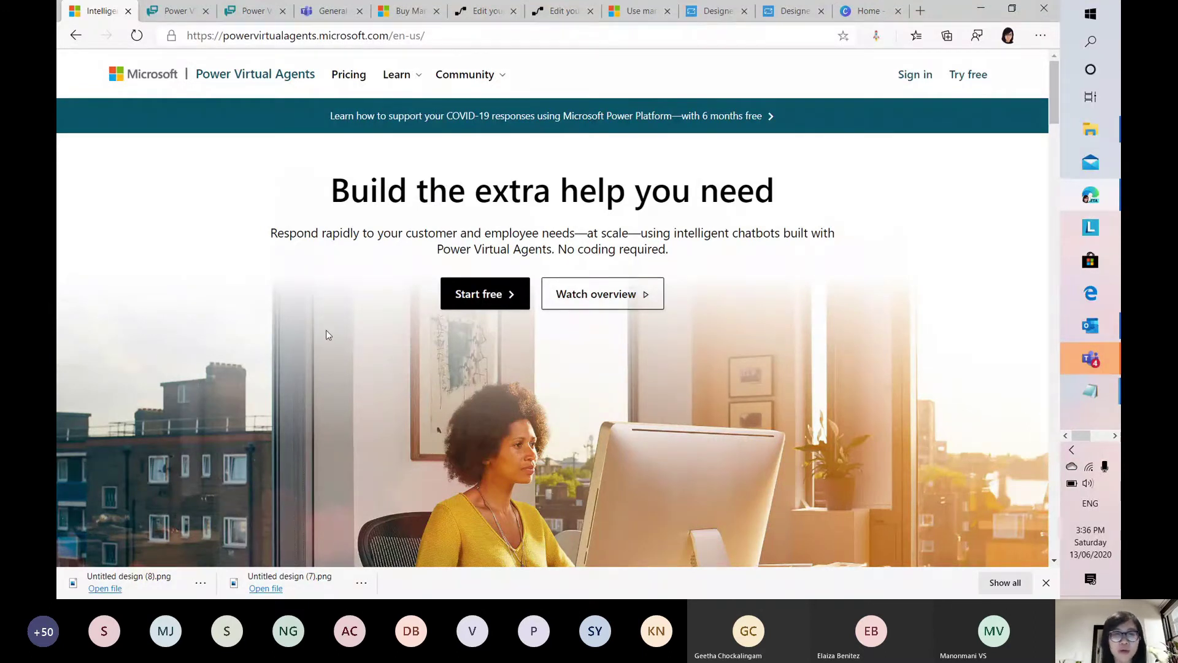
Step: Go to the Bot Buster bot in the Power Virtual Agents portal, expand the Manage options, and open its topics list
{"action": "left_click", "coordinate": [181, 14]}
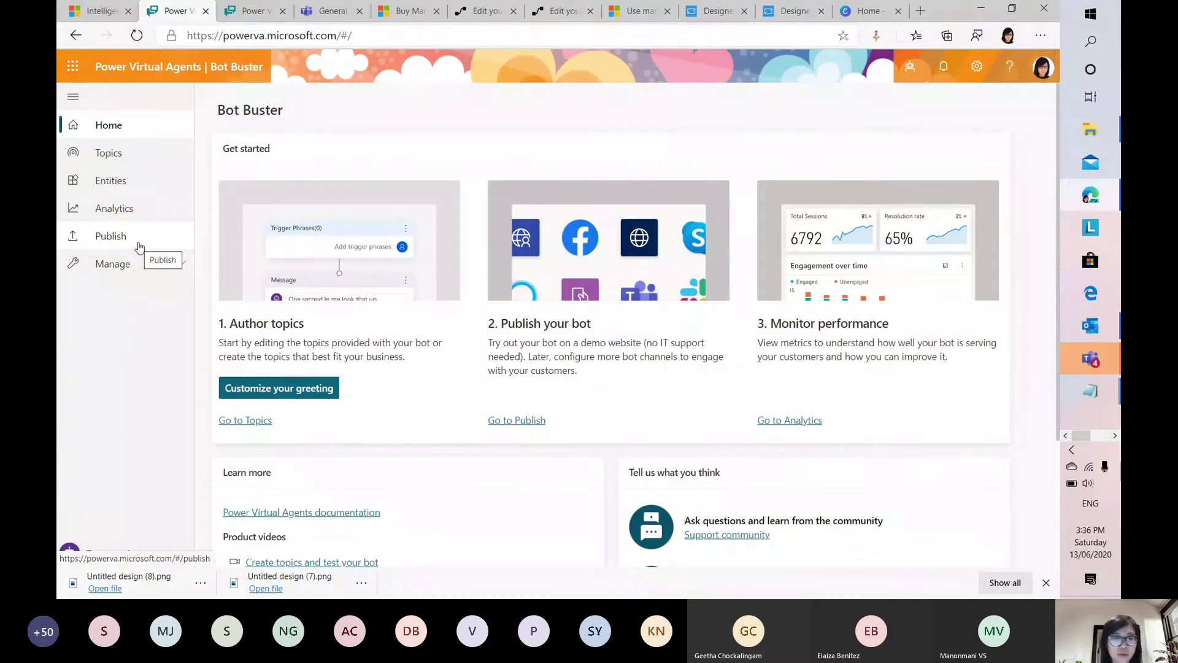
{"action": "left_click", "coordinate": [184, 265]}
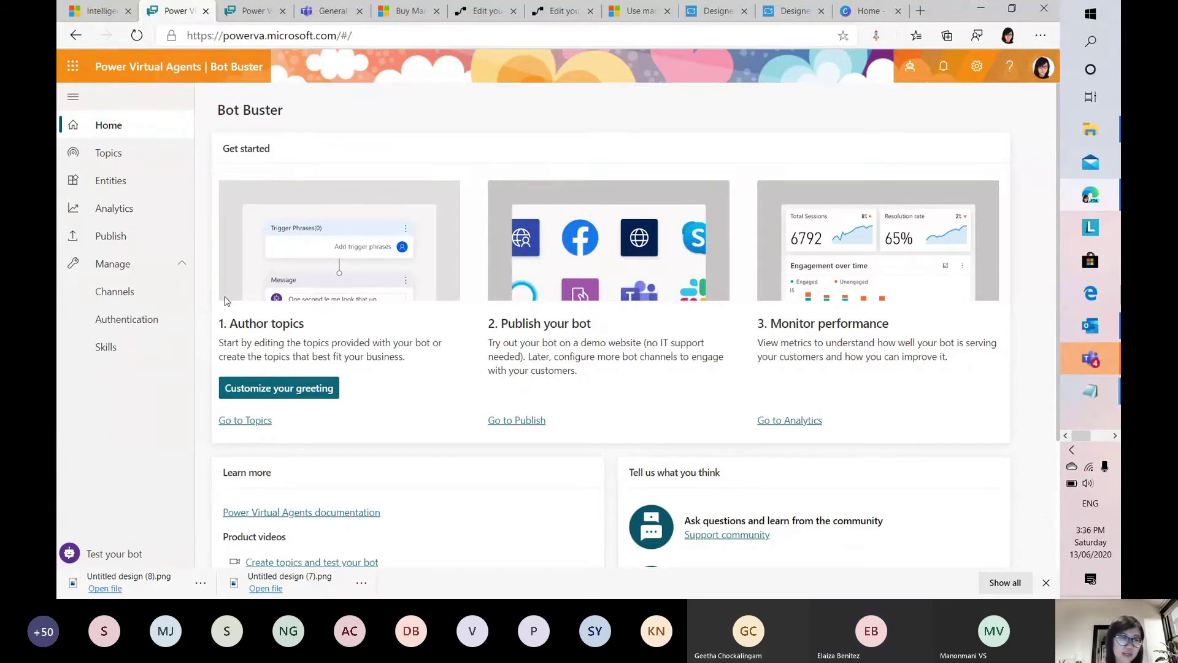
{"action": "left_click", "coordinate": [130, 159]}
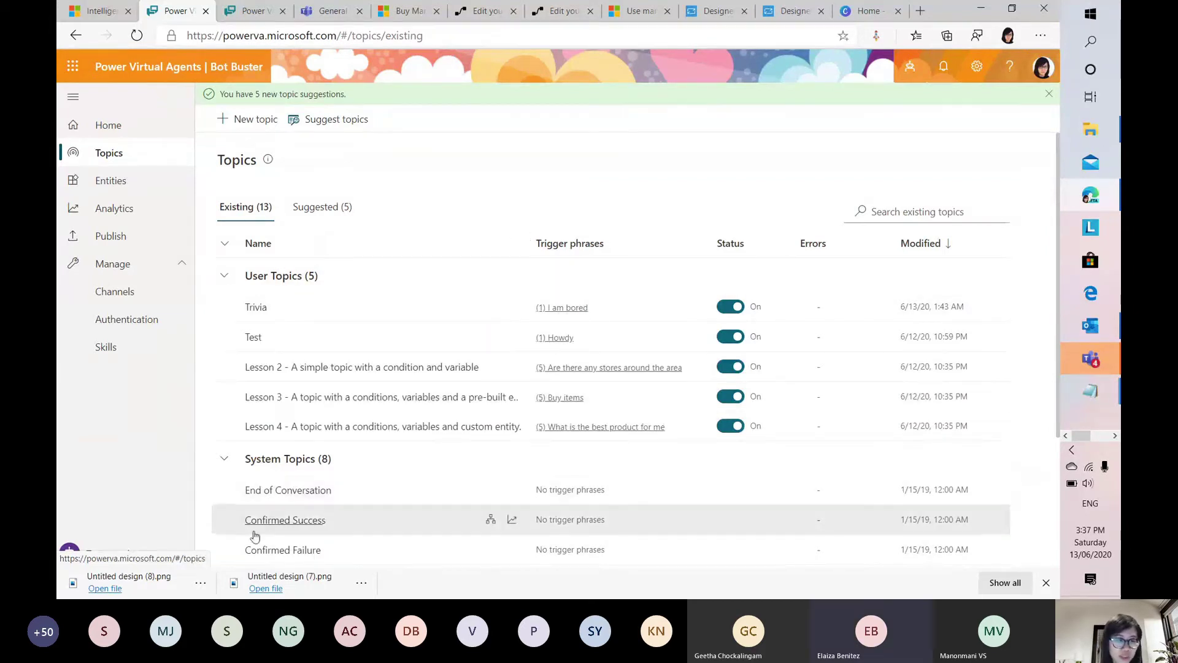
Step: Test the bot by sending "i am bored" in the test chat and accepting the trivia game
{"action": "left_click", "coordinate": [125, 558]}
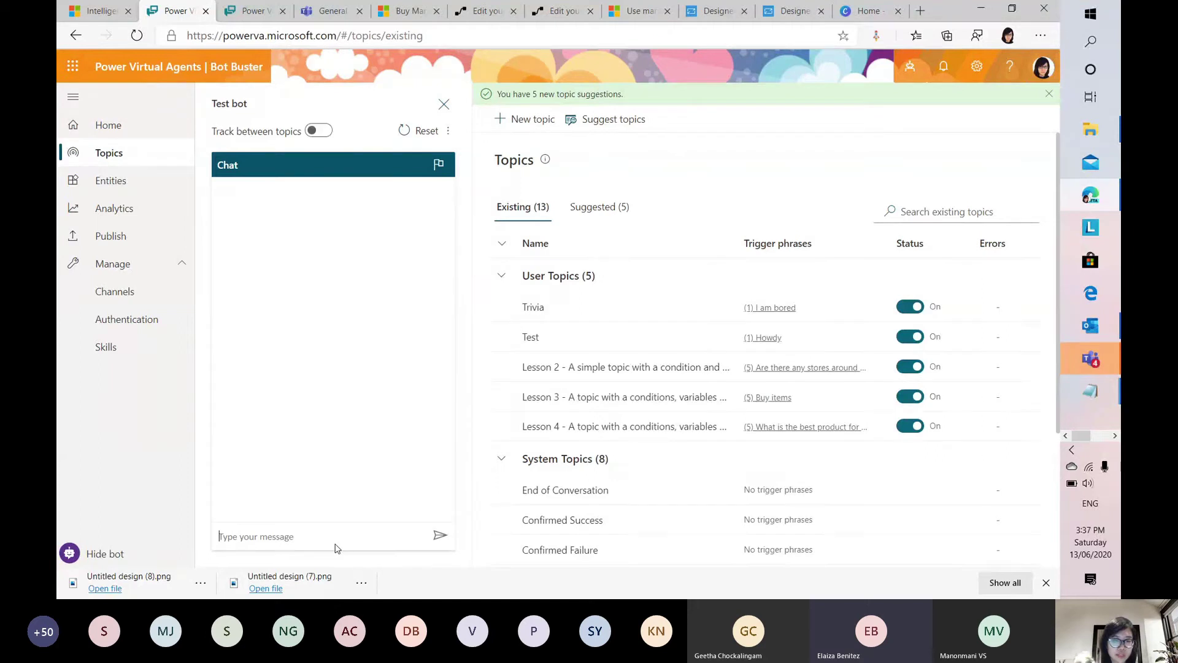
{"action": "type", "text": "i am bored"}
{"action": "key", "text": "Return"}
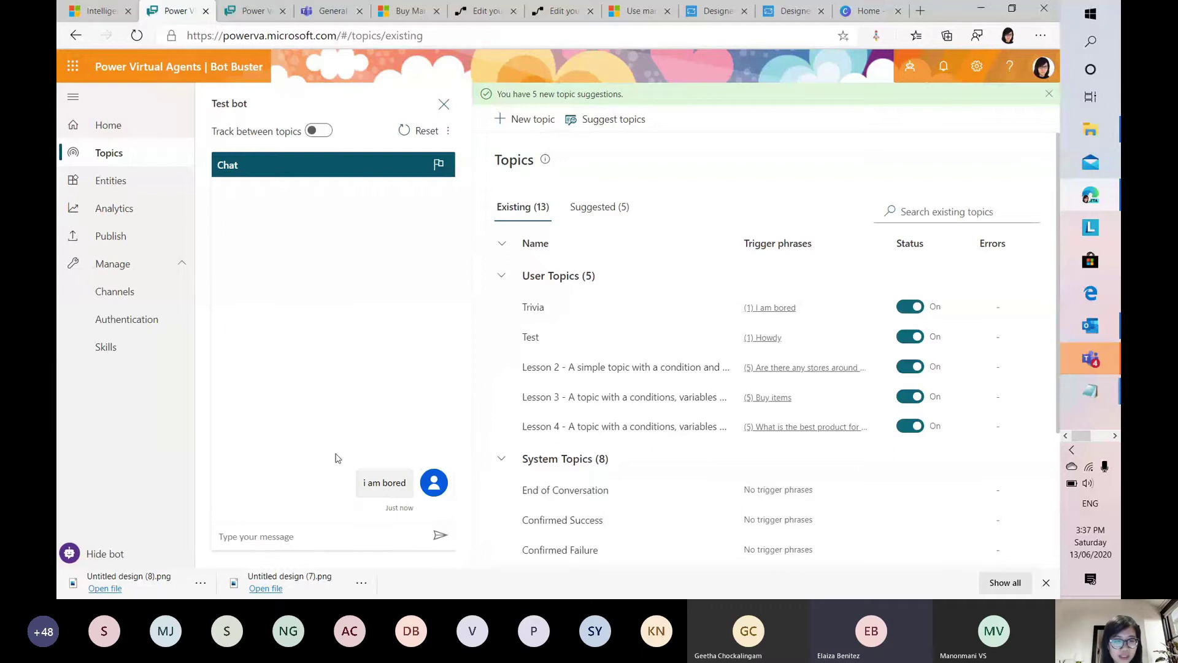
{"action": "left_click", "coordinate": [244, 501]}
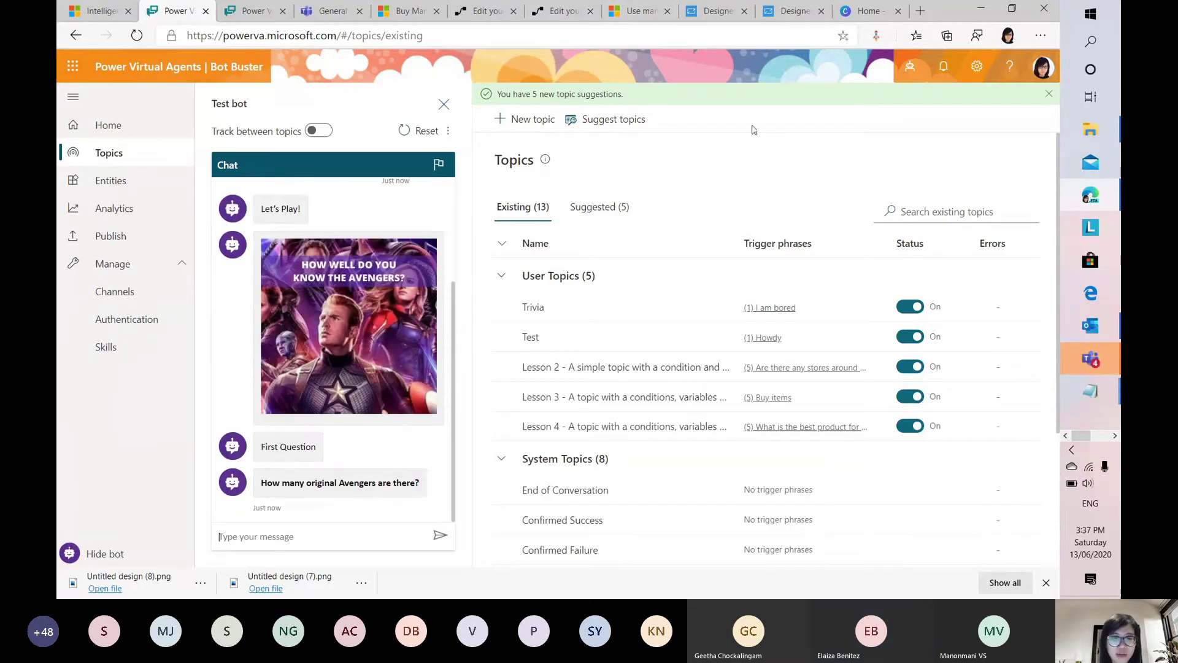
Step: Create a new topic named Trivia 2
{"action": "left_click", "coordinate": [532, 119]}
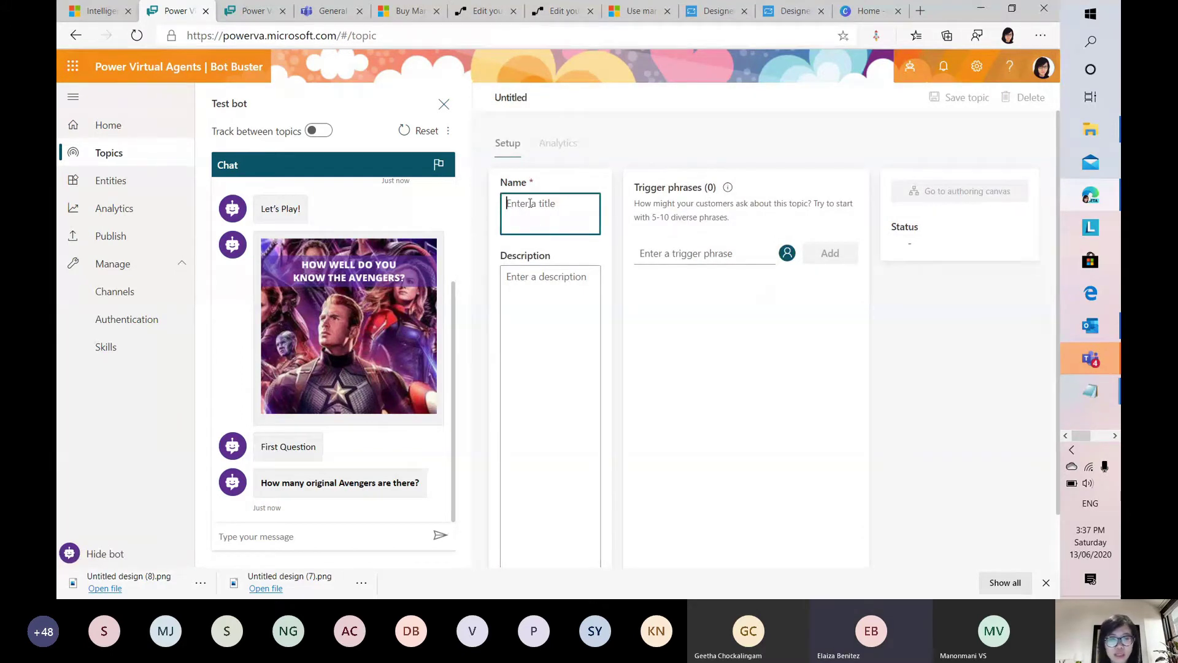
{"action": "type", "text": "T"}
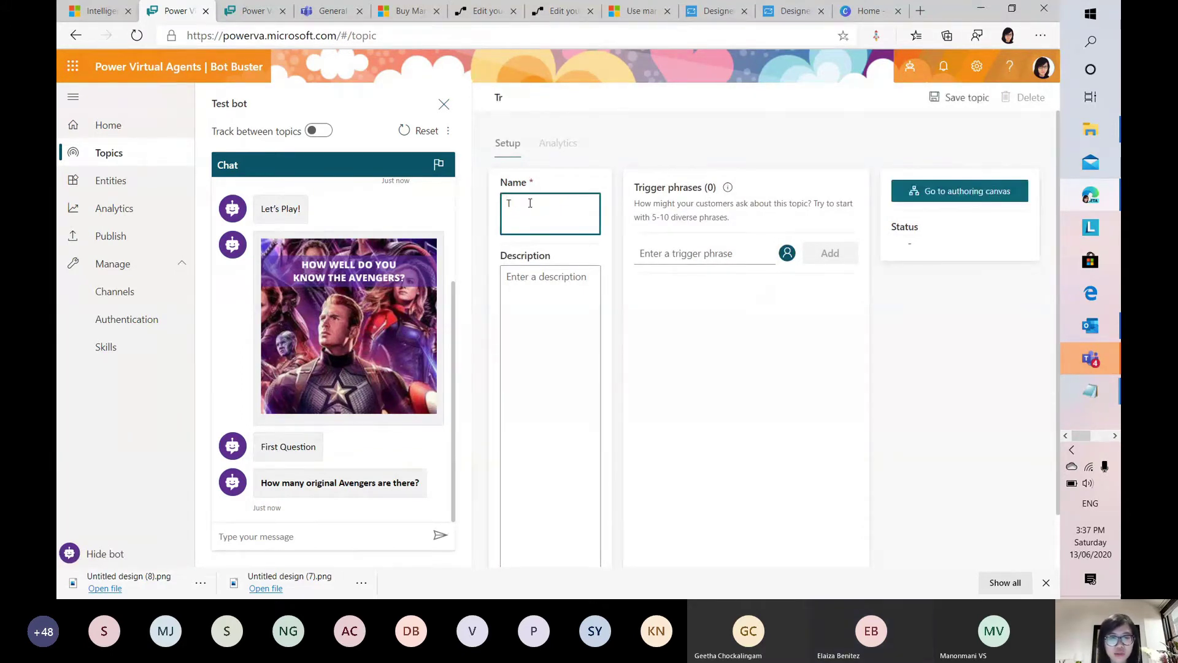
{"action": "type", "text": "r"}
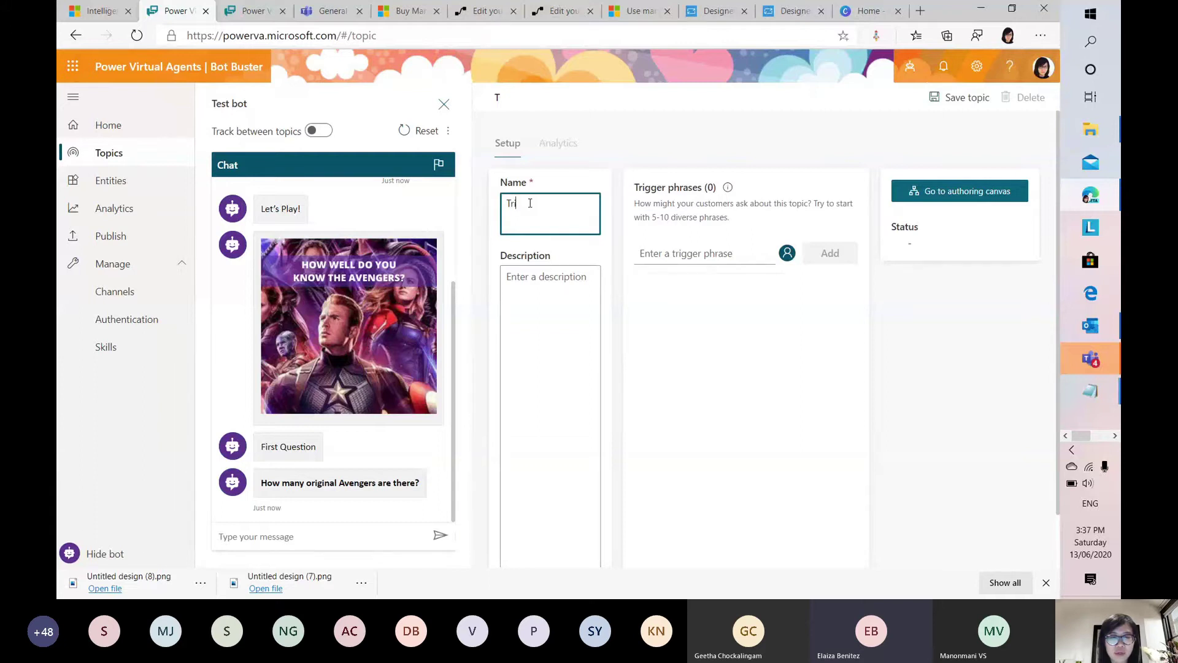
{"action": "type", "text": "Rvia 2"}
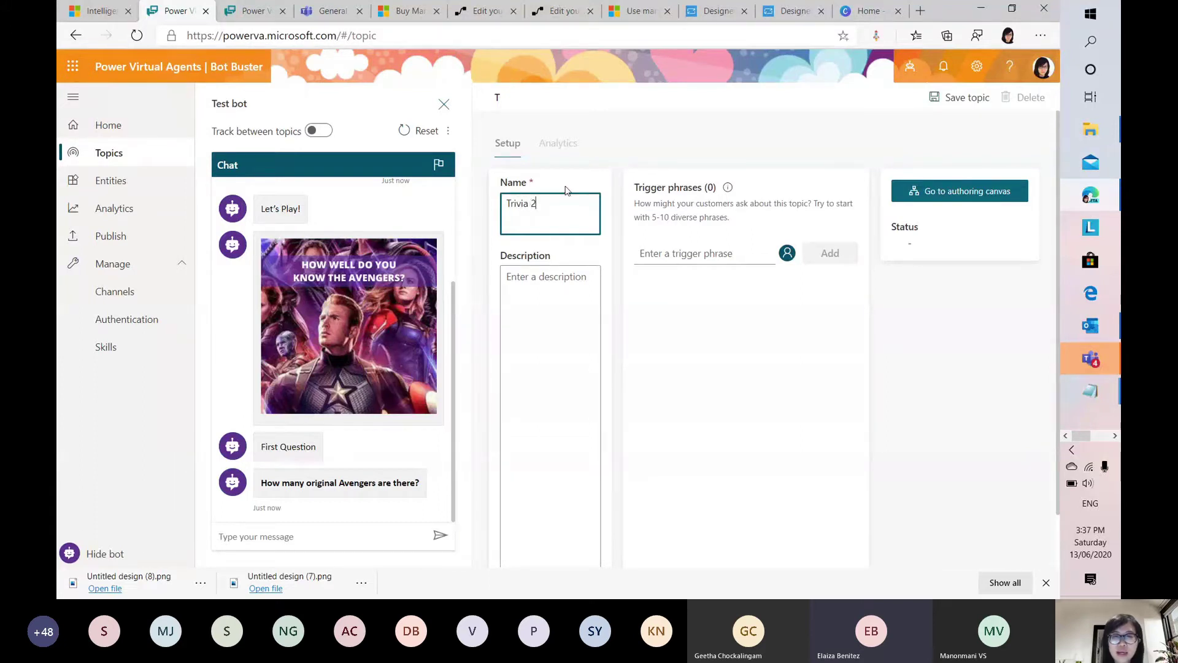
Step: Add the trigger phrases "Howdy" and "Selamat Pagi" to the Trivia 2 topic
{"action": "left_click", "coordinate": [672, 253]}
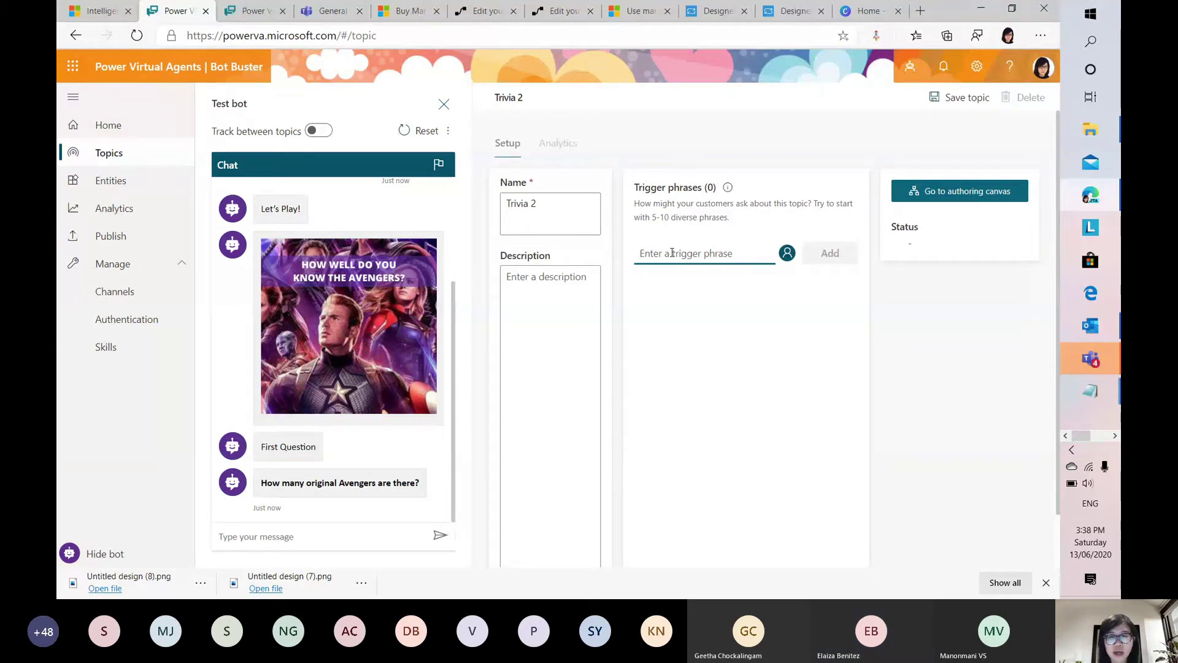
{"action": "type", "text": "HOW"}
{"action": "key", "text": "BackSpace"}
{"action": "key", "text": "BackSpace"}
{"action": "type", "text": "owdy"}
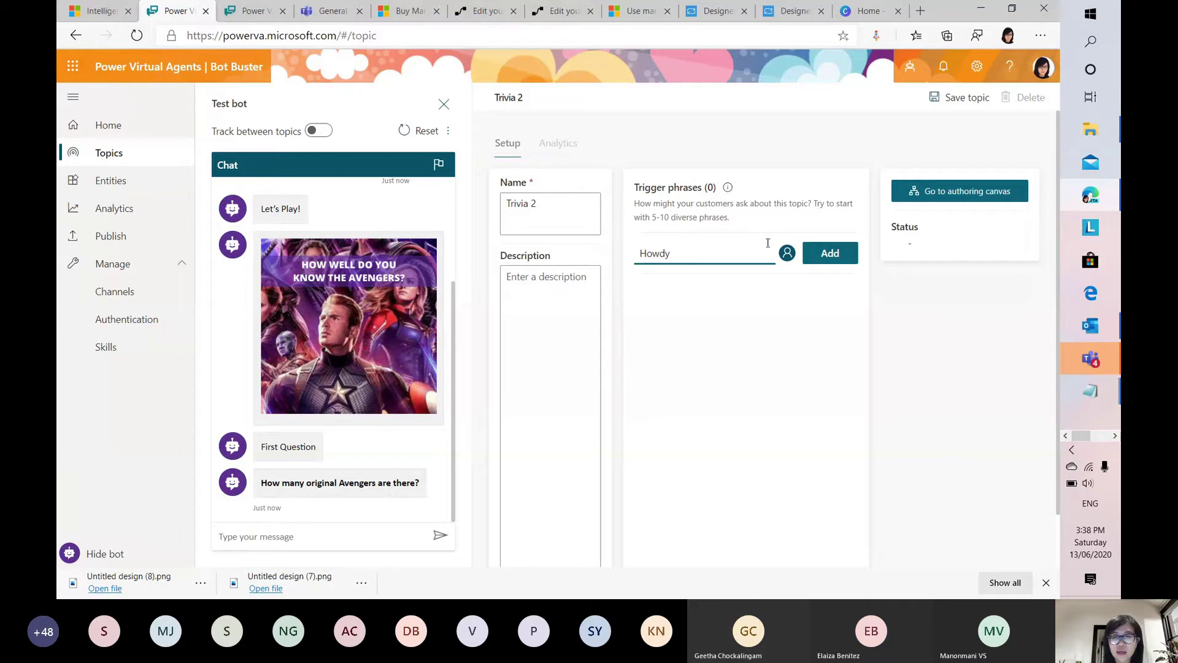
{"action": "left_click", "coordinate": [834, 254]}
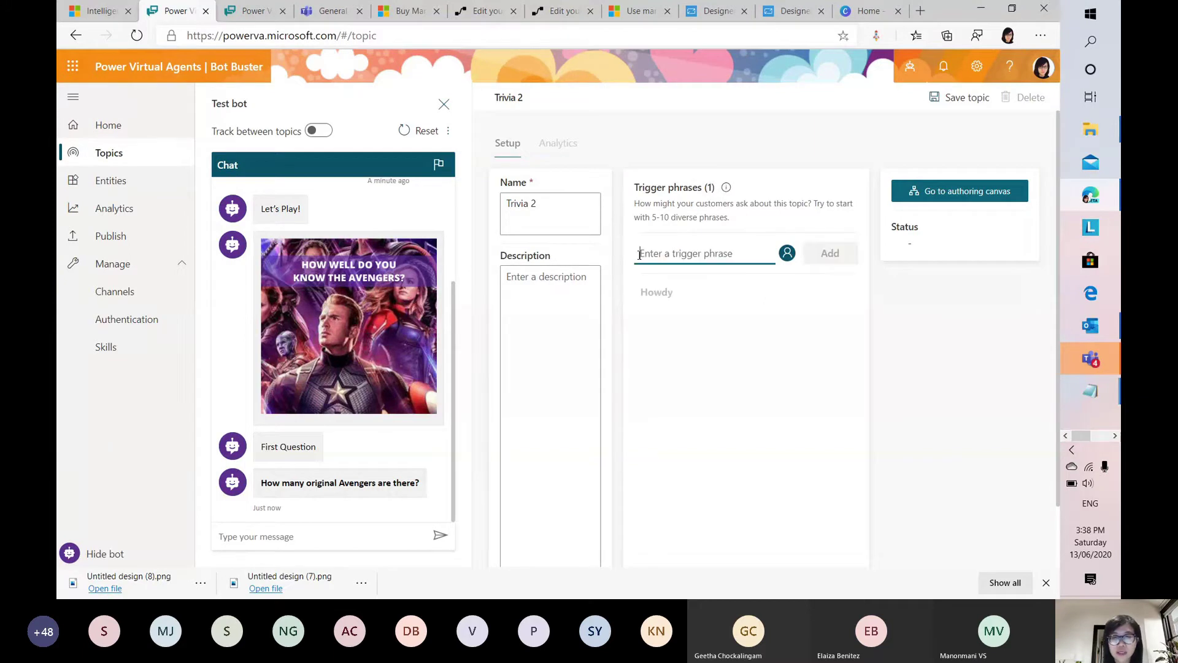
{"action": "type", "text": "Selamat Pag"}
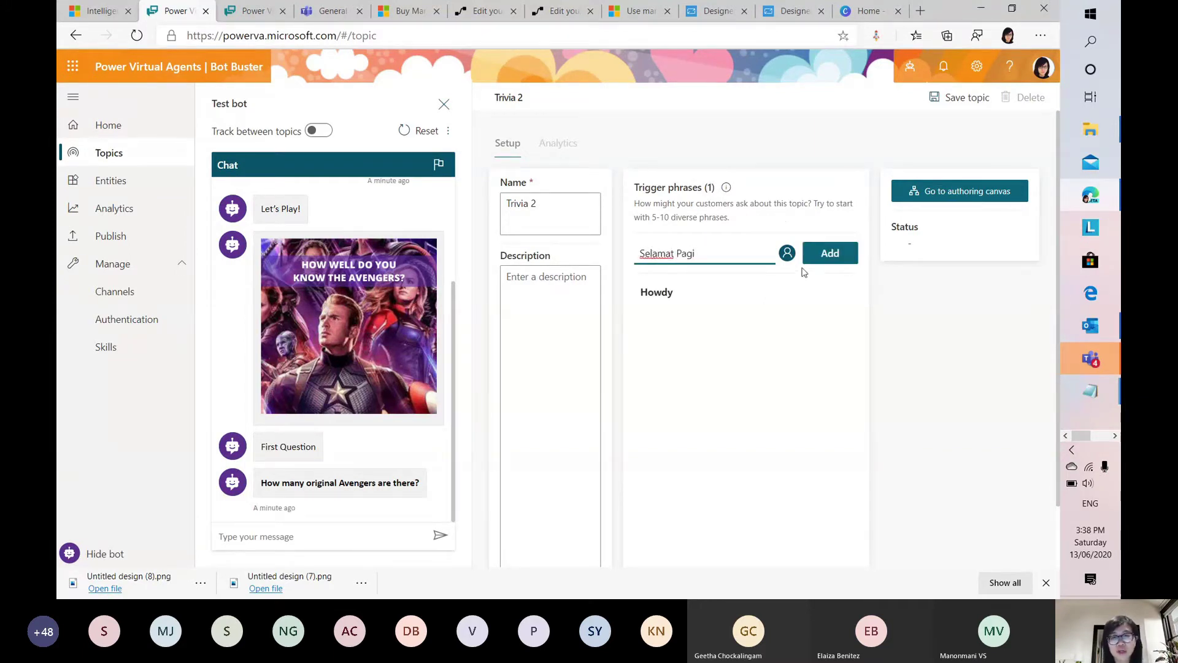
{"action": "type", "text": "i"}
{"action": "left_click", "coordinate": [826, 254]}
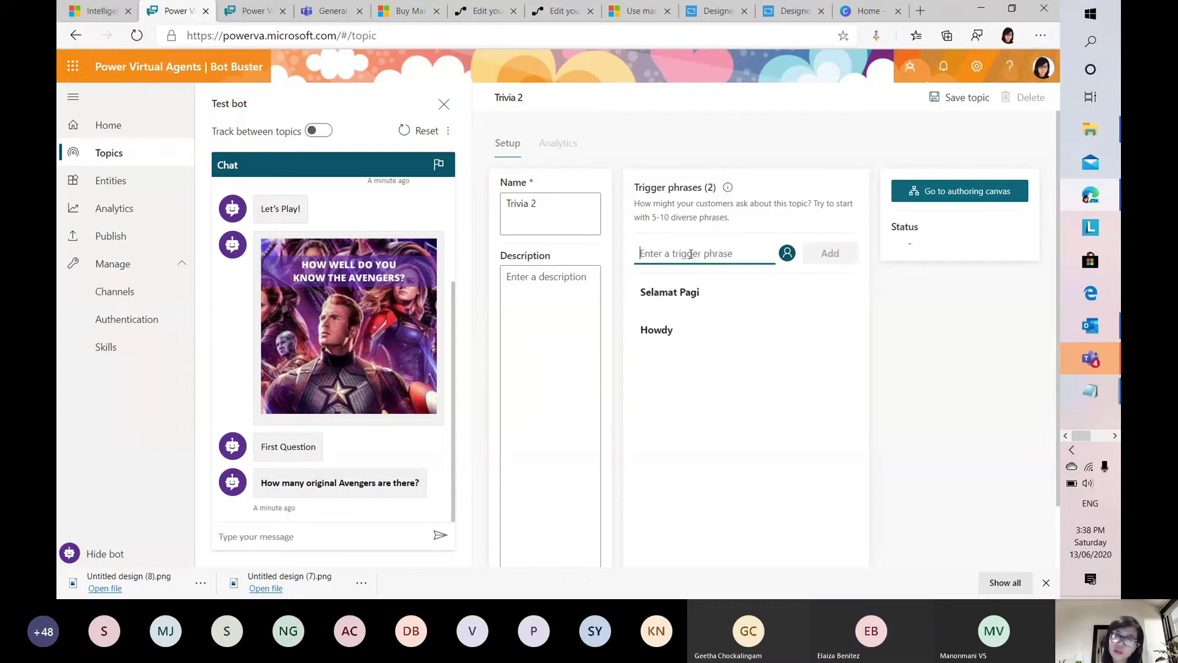
Step: Add "Ni hao ma" as another trigger phrase for the Trivia 2 topic
{"action": "type", "text": "N"}
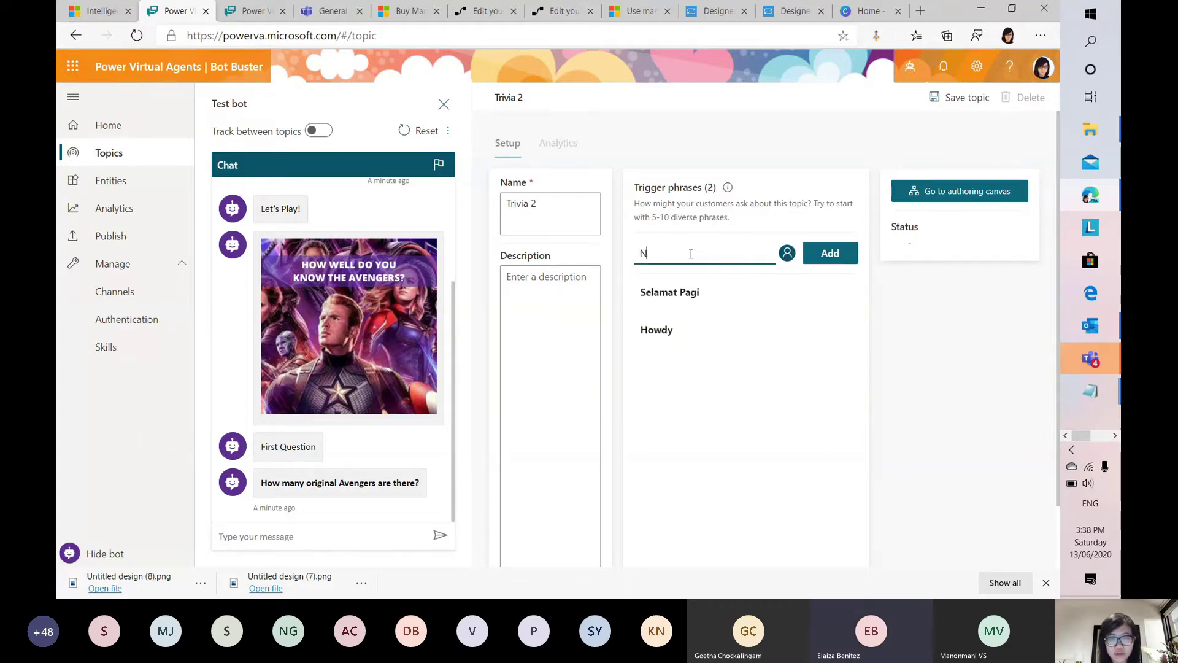
{"action": "type", "text": "i hao ma"}
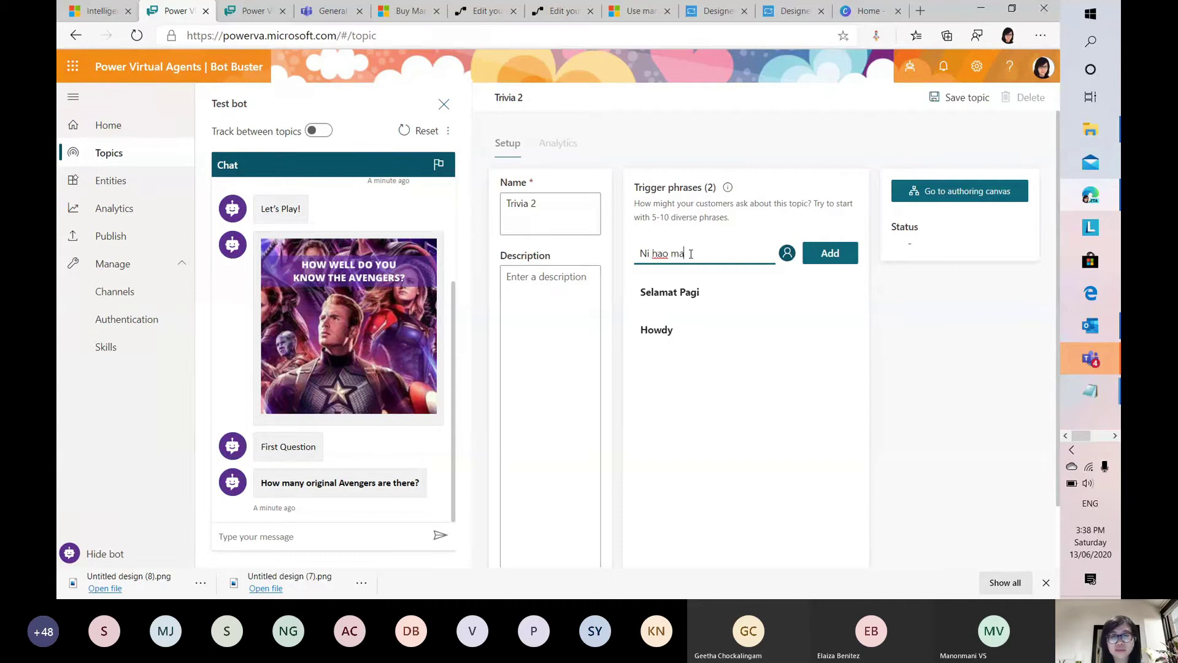
{"action": "left_click", "coordinate": [829, 254]}
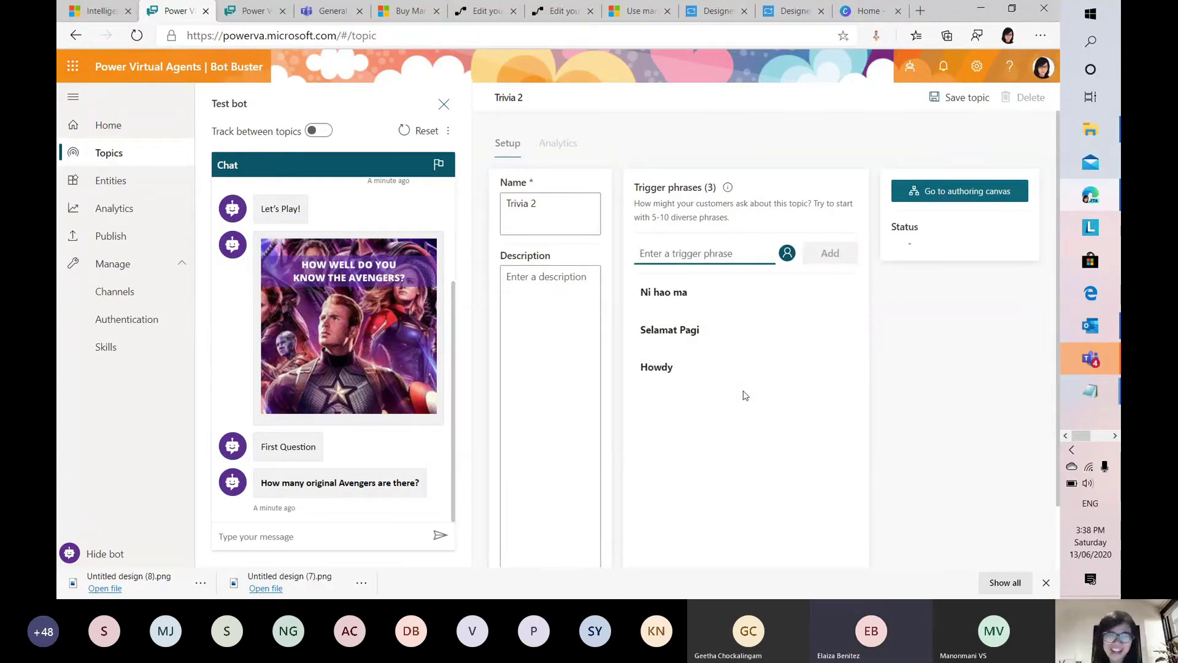
Step: Enter the description "This is trivia to play with my colleagues on Teams" for the topic and save it
{"action": "left_click", "coordinate": [510, 276]}
{"action": "left_click", "coordinate": [510, 276]}
{"action": "type", "text": "This is t"}
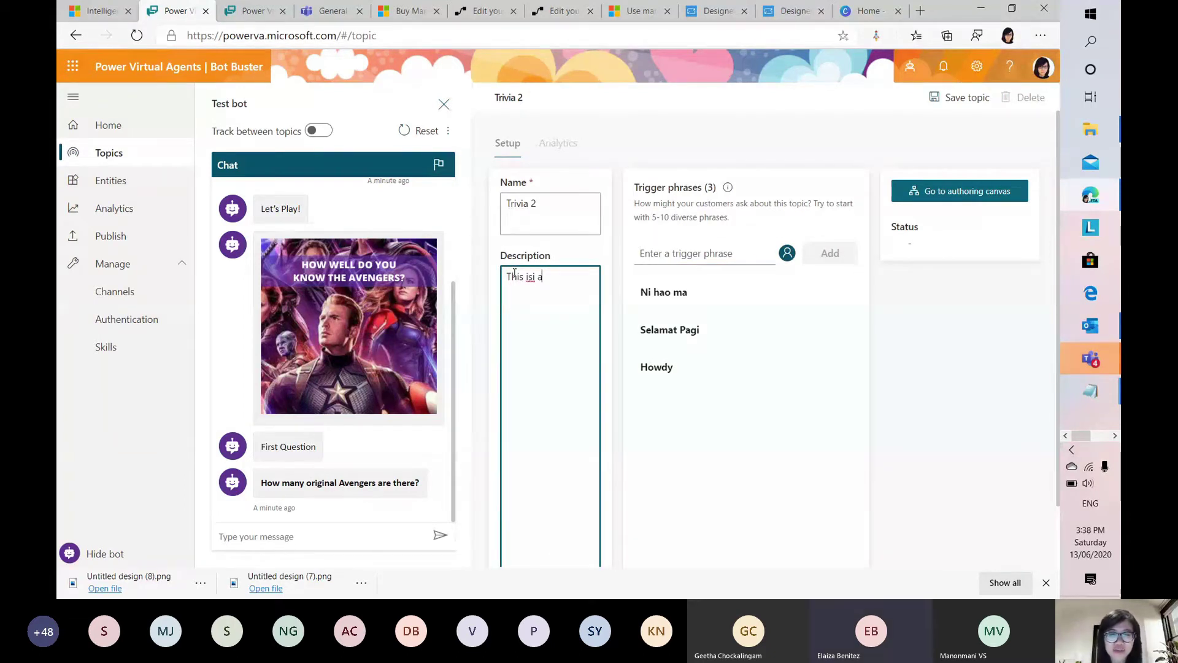
{"action": "type", "text": "rivia to"}
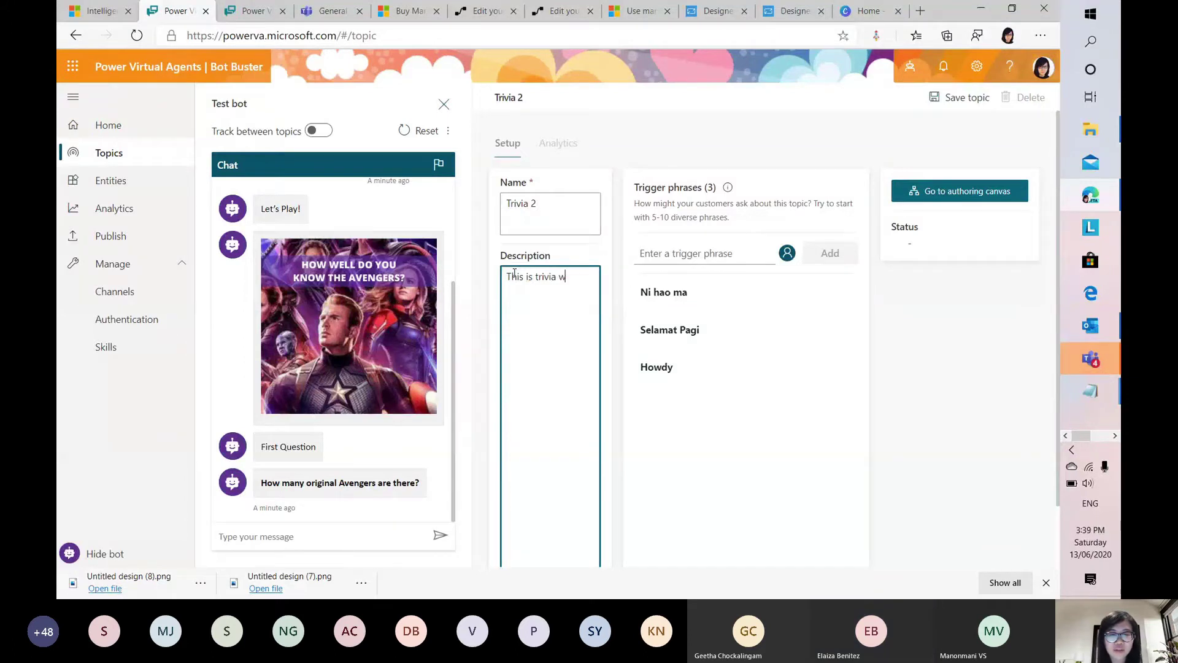
{"action": "type", "text": " play with"}
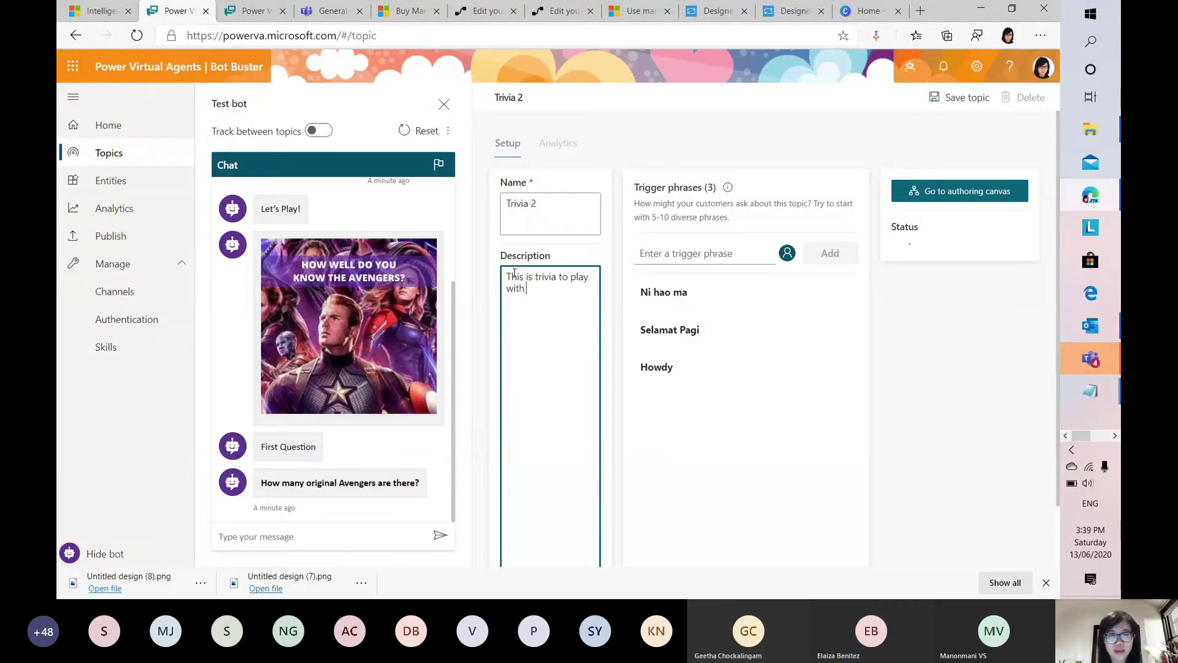
{"action": "type", "text": " my colleages"}
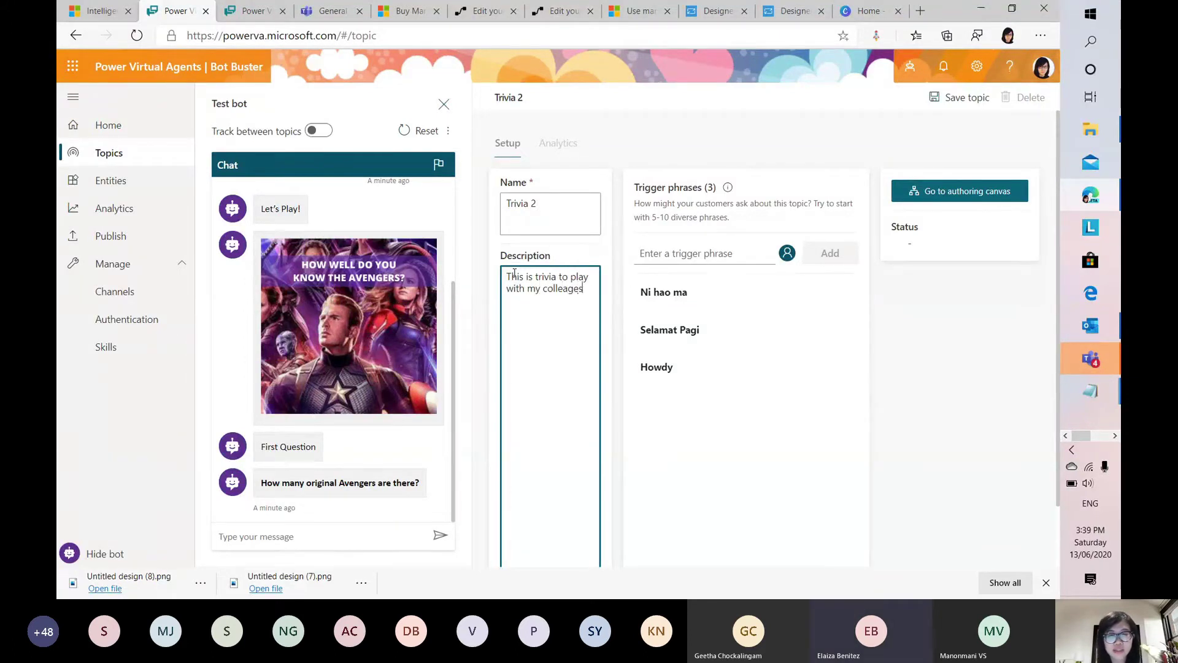
{"action": "type", "text": "g"}
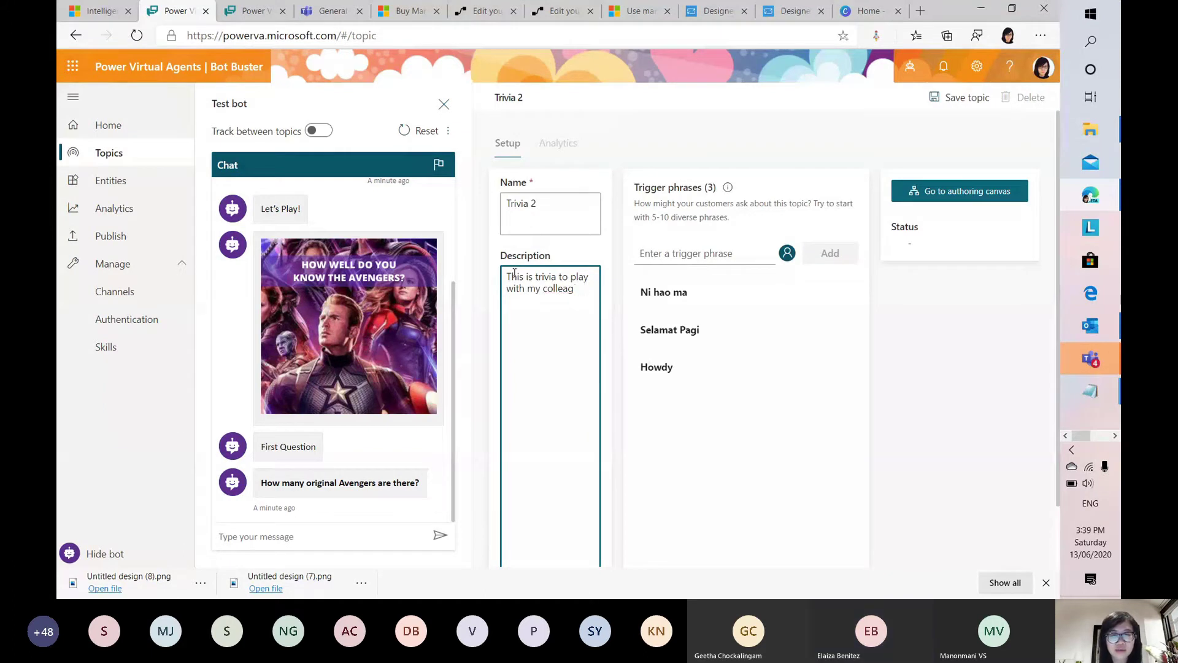
{"action": "type", "text": "ues on Teams"}
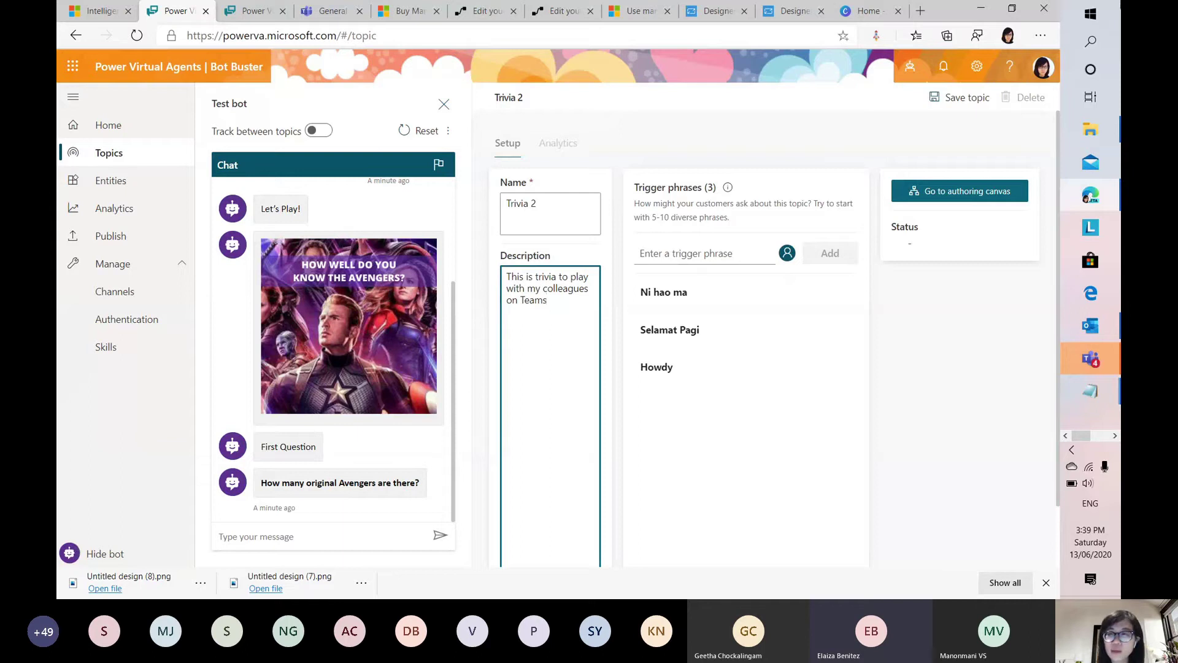
{"action": "left_click", "coordinate": [953, 101]}
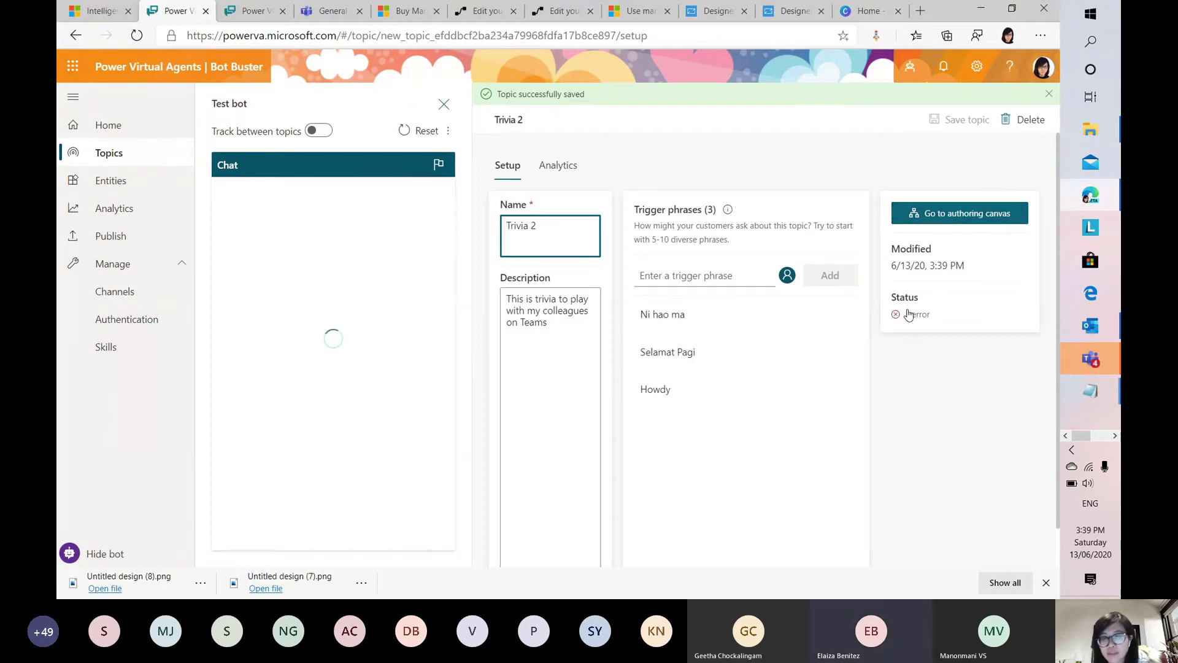
Step: Open the topic's authoring canvas and insert a question node between the trigger phrases and the message
{"action": "left_click", "coordinate": [950, 214]}
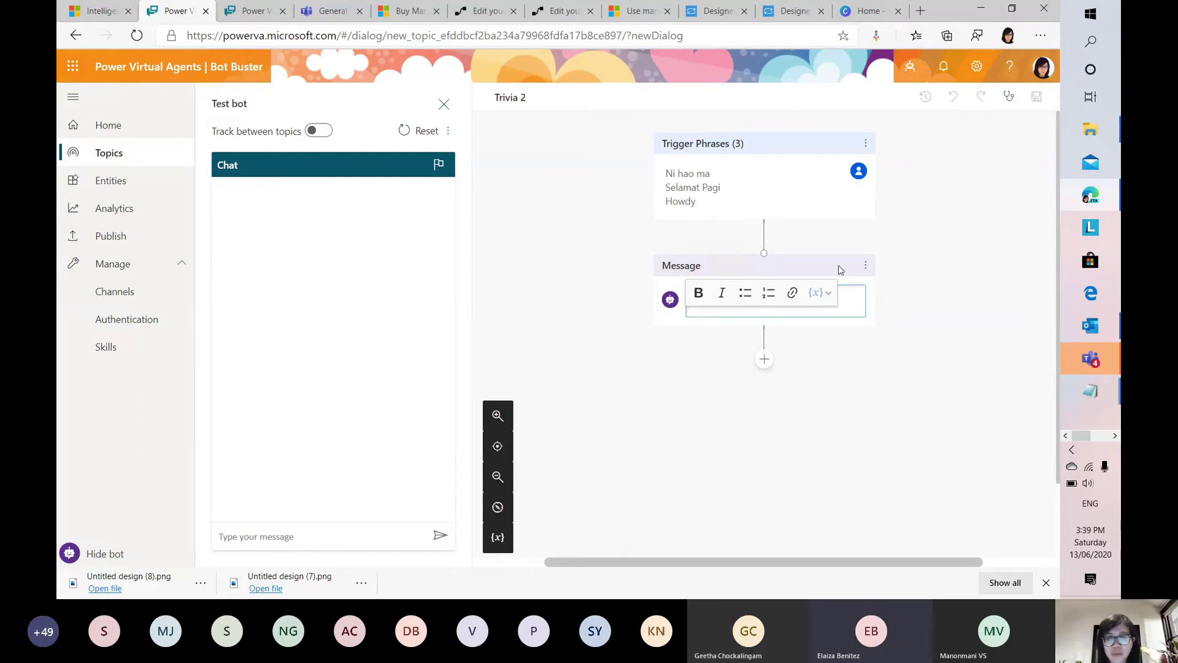
{"action": "left_click", "coordinate": [764, 240]}
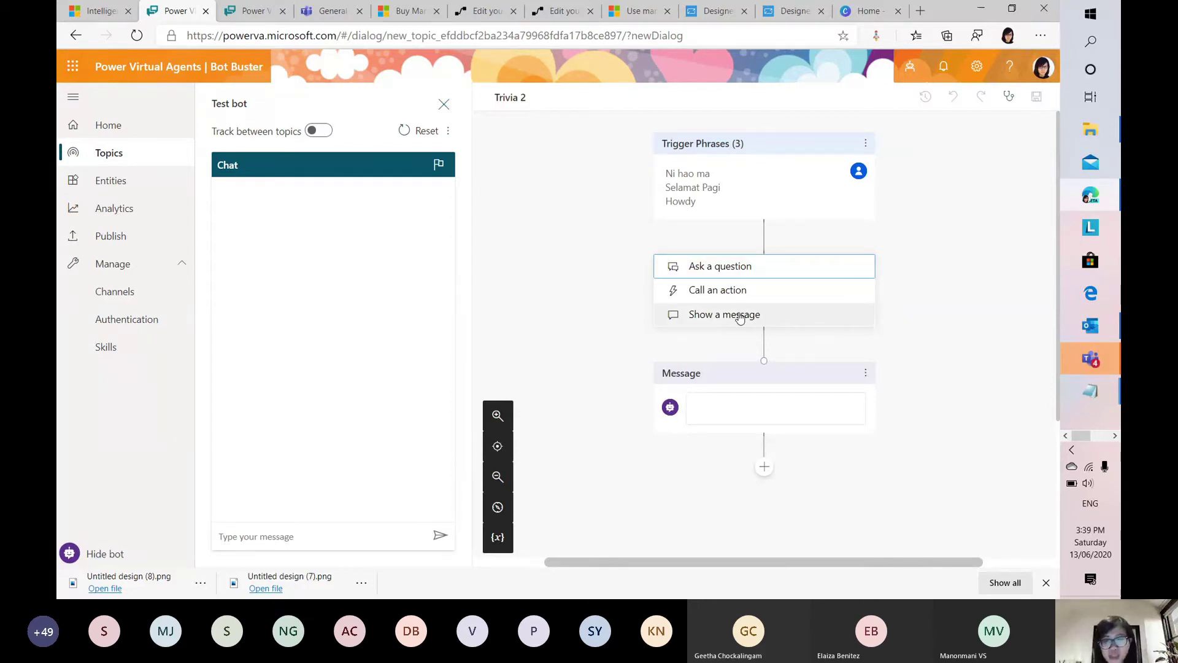
{"action": "left_click", "coordinate": [759, 268]}
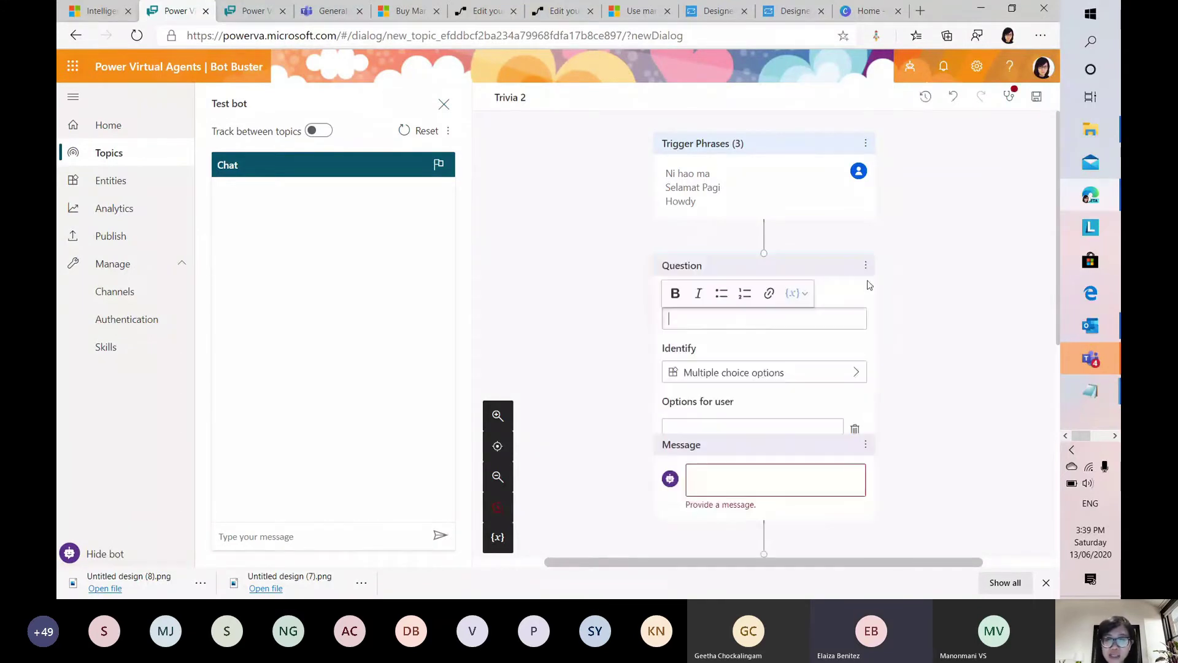
Step: Set the question node's text to "Do you want to play Trivia?"
{"action": "scroll", "coordinate": [894, 352], "scroll_direction": "down", "scroll_amount": 1}
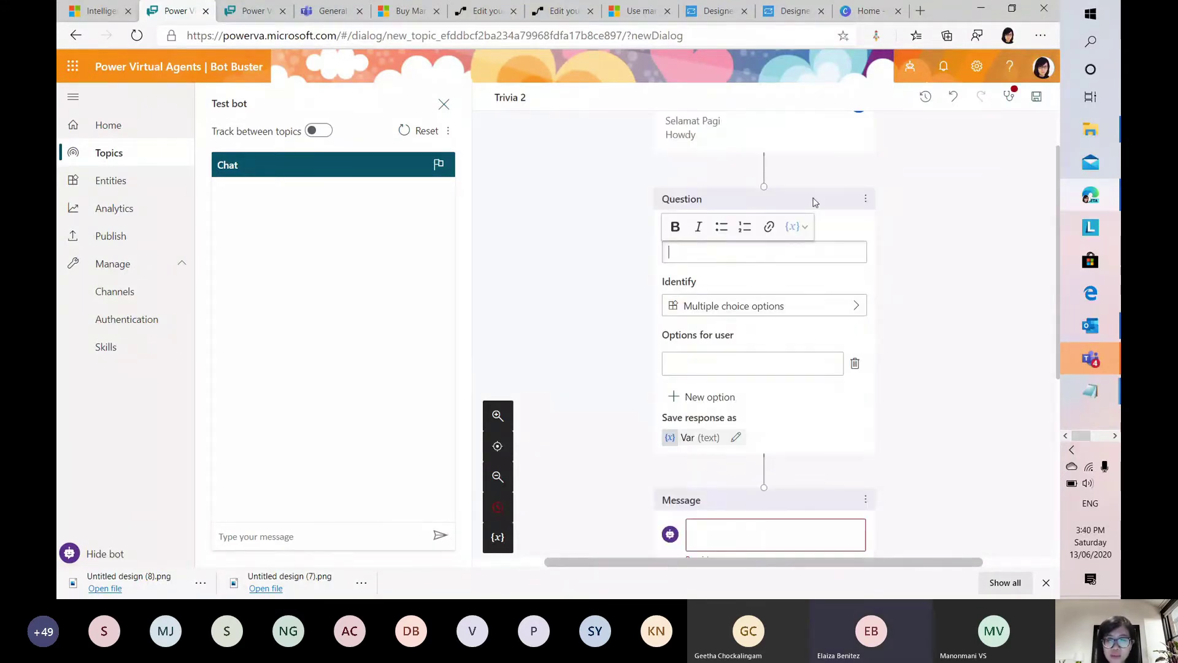
{"action": "type", "text": "DO you"}
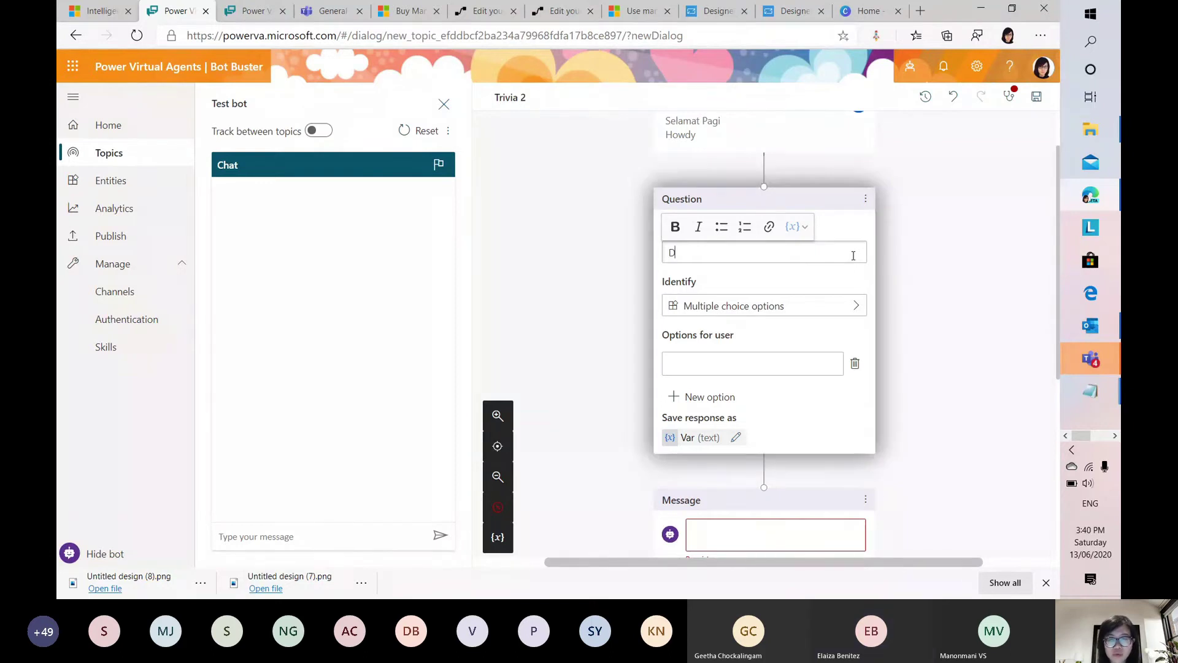
{"action": "key", "text": "BackSpace"}
{"action": "key", "text": "BackSpace"}
{"action": "type", "text": "OES"}
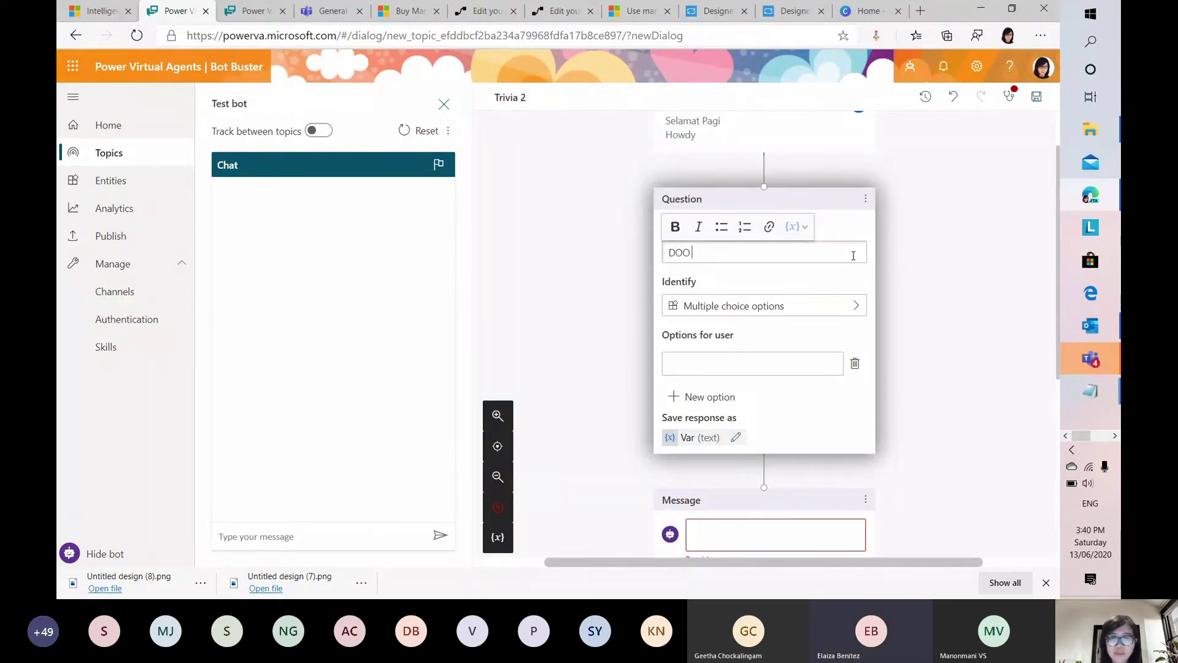
{"action": "key", "text": "BackSpace"}
{"action": "key", "text": "BackSpace"}
{"action": "key", "text": "BackSpace"}
{"action": "type", "text": "o you"}
{"action": "type", "text": " want to go"}
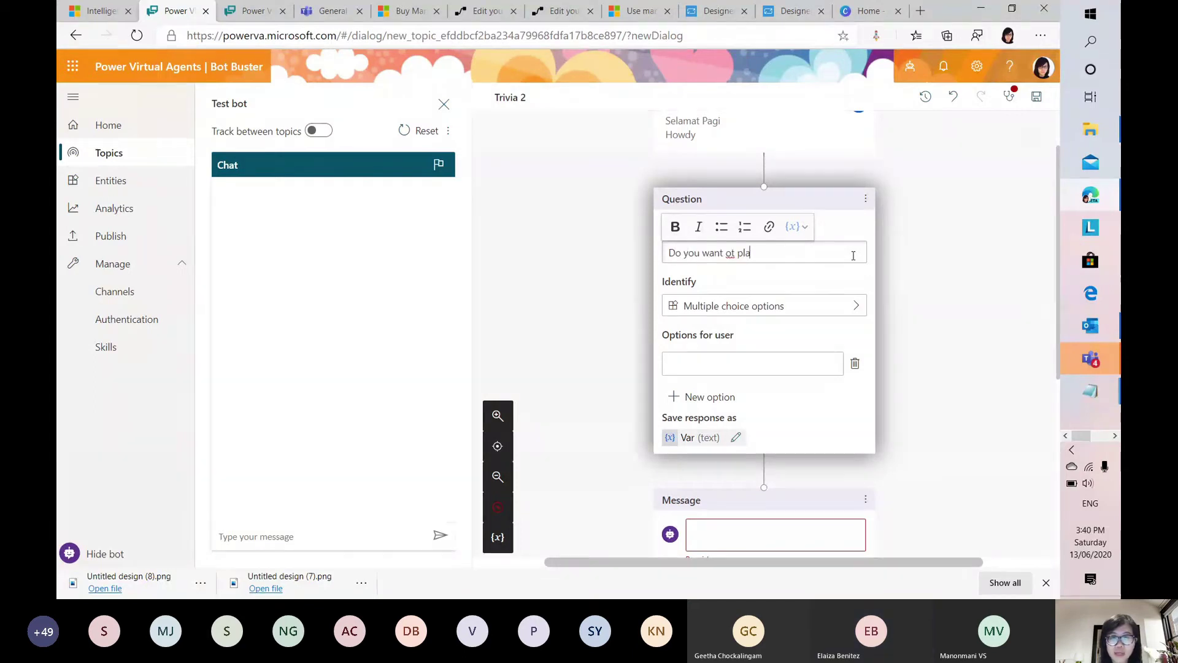
{"action": "key", "text": "BackSpace"}
{"action": "key", "text": "BackSpace"}
{"action": "key", "text": "BackSpace"}
{"action": "key", "text": "BackSpace"}
{"action": "key", "text": "BackSpace"}
{"action": "type", "text": "to play Trivia?"}
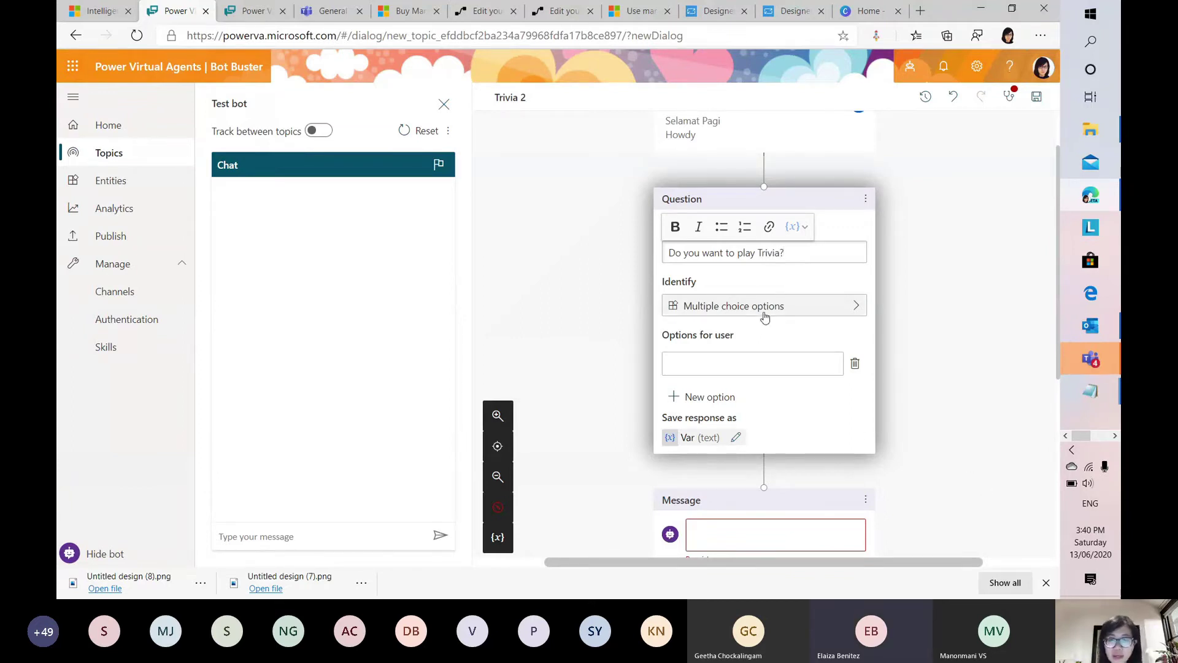
Step: Look through the entity types the question can identify, keeping multiple choice options
{"action": "left_click", "coordinate": [859, 312]}
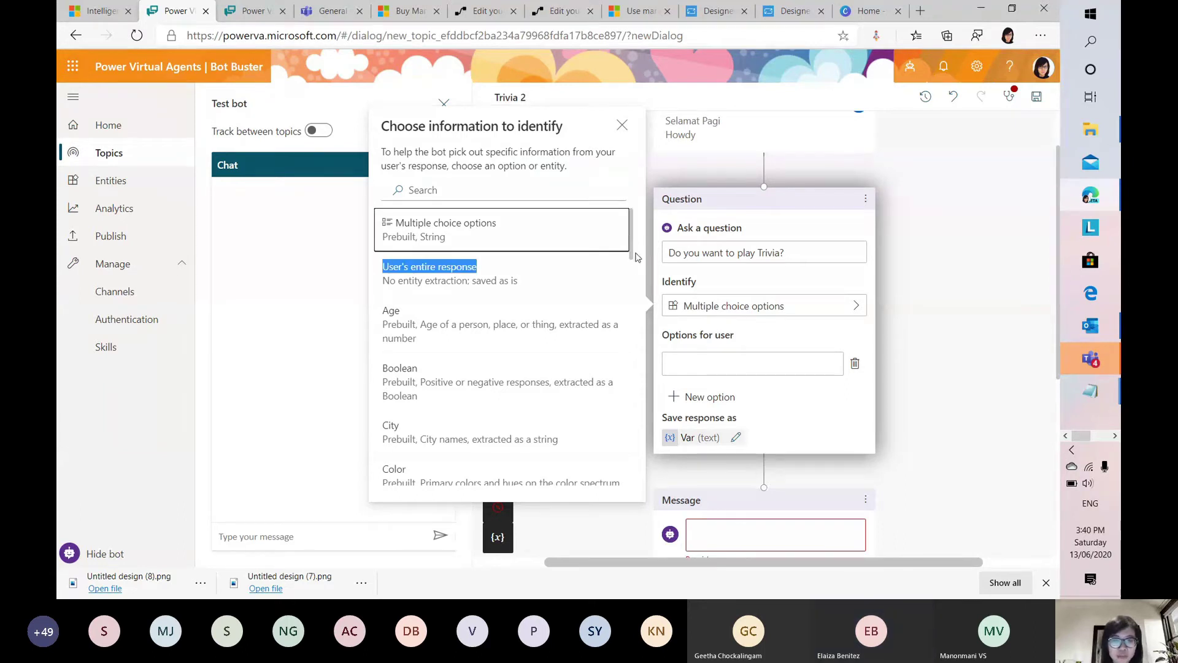
{"action": "scroll", "coordinate": [608, 301], "scroll_direction": "down", "scroll_amount": 1}
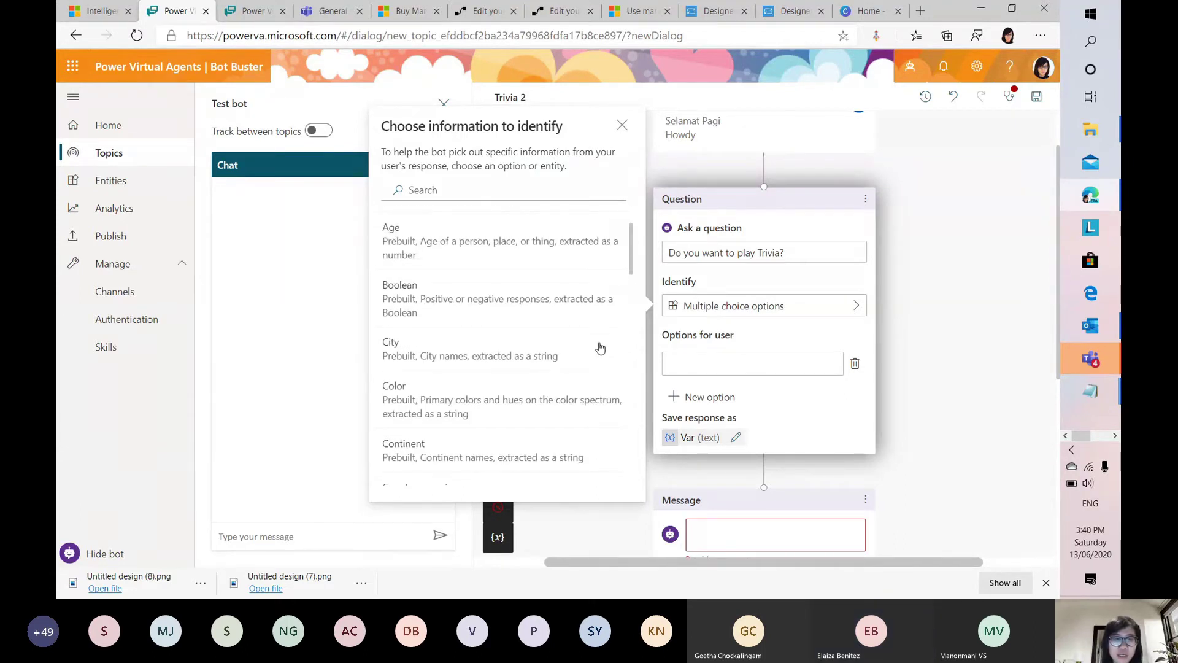
{"action": "scroll", "coordinate": [603, 359], "scroll_direction": "down", "scroll_amount": 1}
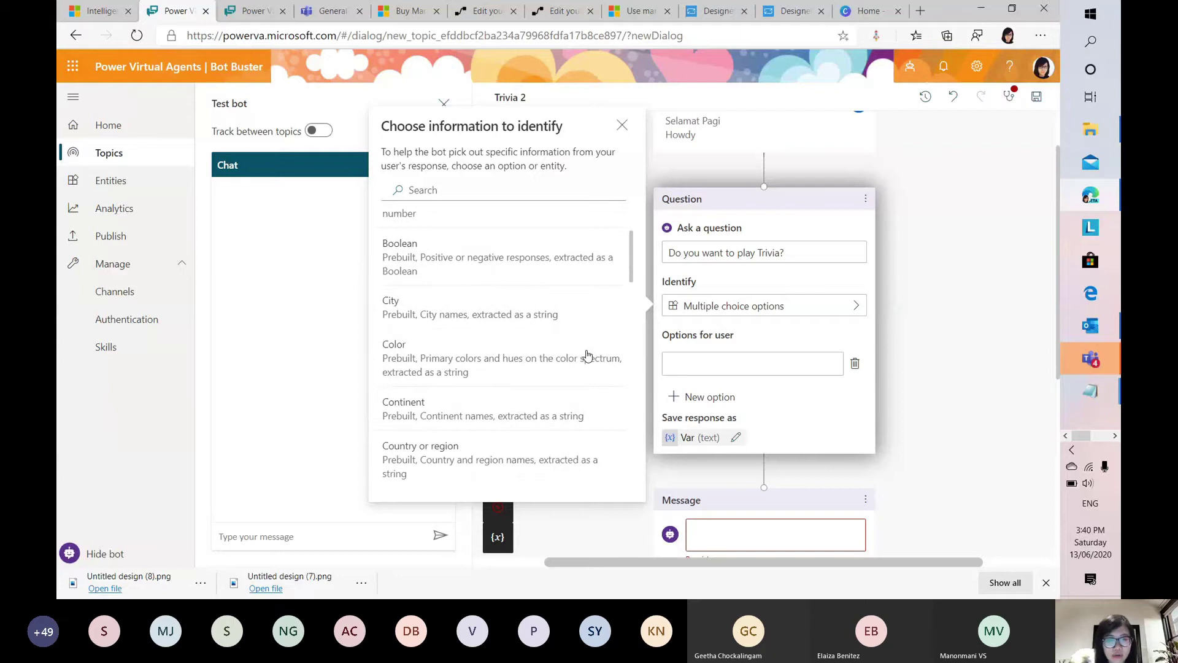
{"action": "scroll", "coordinate": [604, 362], "scroll_direction": "down", "scroll_amount": 2}
{"action": "scroll", "coordinate": [605, 365], "scroll_direction": "up", "scroll_amount": 2}
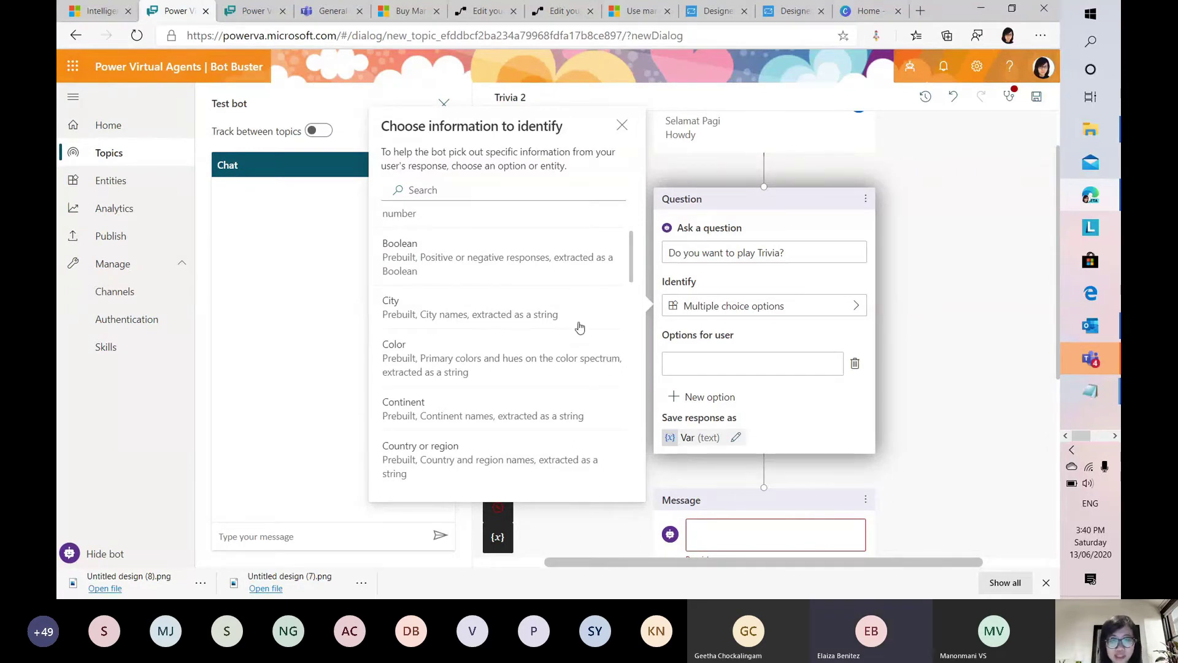
{"action": "scroll", "coordinate": [580, 339], "scroll_direction": "down", "scroll_amount": 1}
{"action": "scroll", "coordinate": [580, 339], "scroll_direction": "up", "scroll_amount": 3}
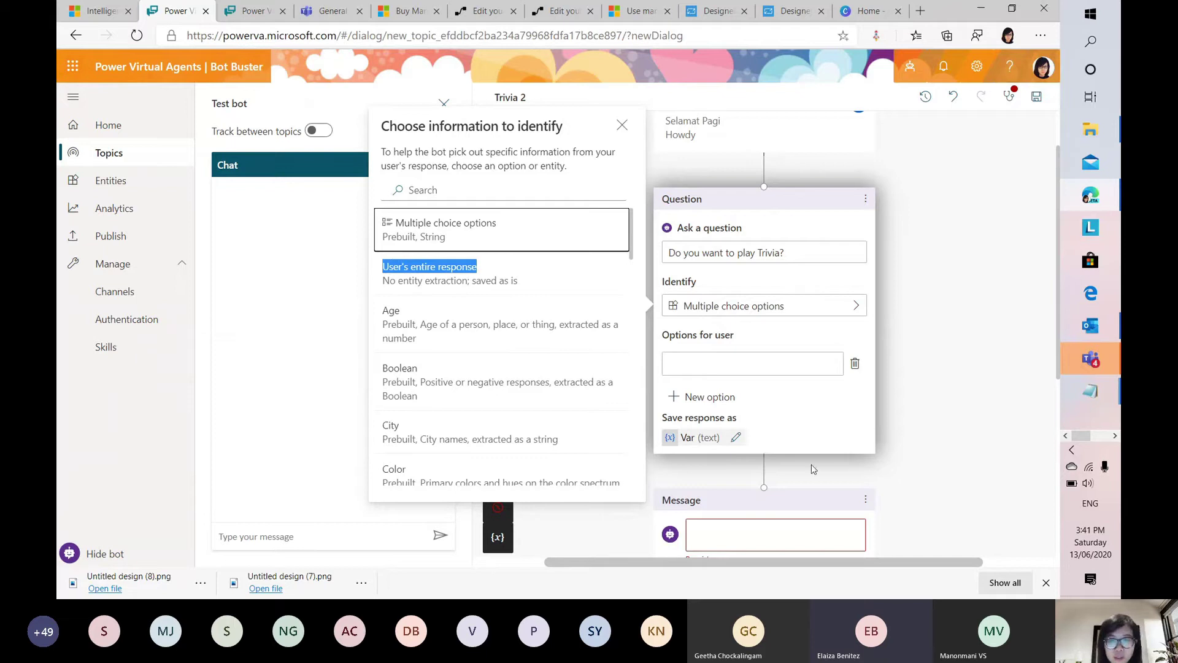
{"action": "left_click", "coordinate": [777, 385]}
Step: Add the answer options "Yes" and "No" to the trivia question
{"action": "left_click", "coordinate": [777, 371]}
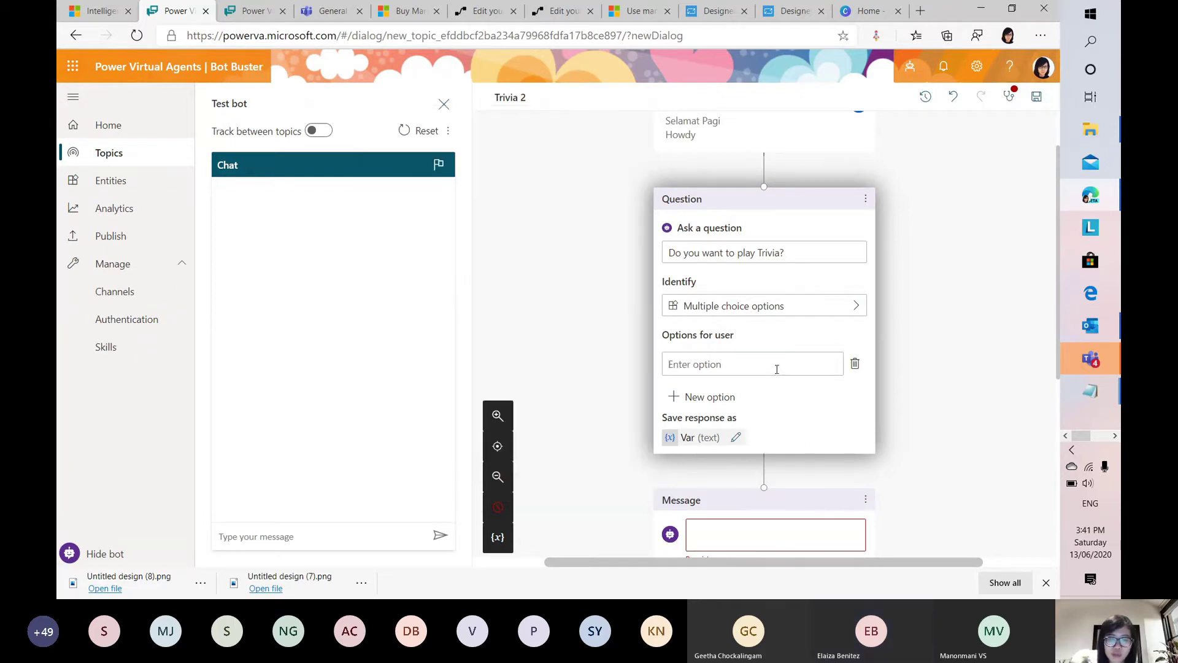
{"action": "scroll", "coordinate": [696, 401], "scroll_direction": "down", "scroll_amount": 2}
{"action": "type", "text": "Yes"}
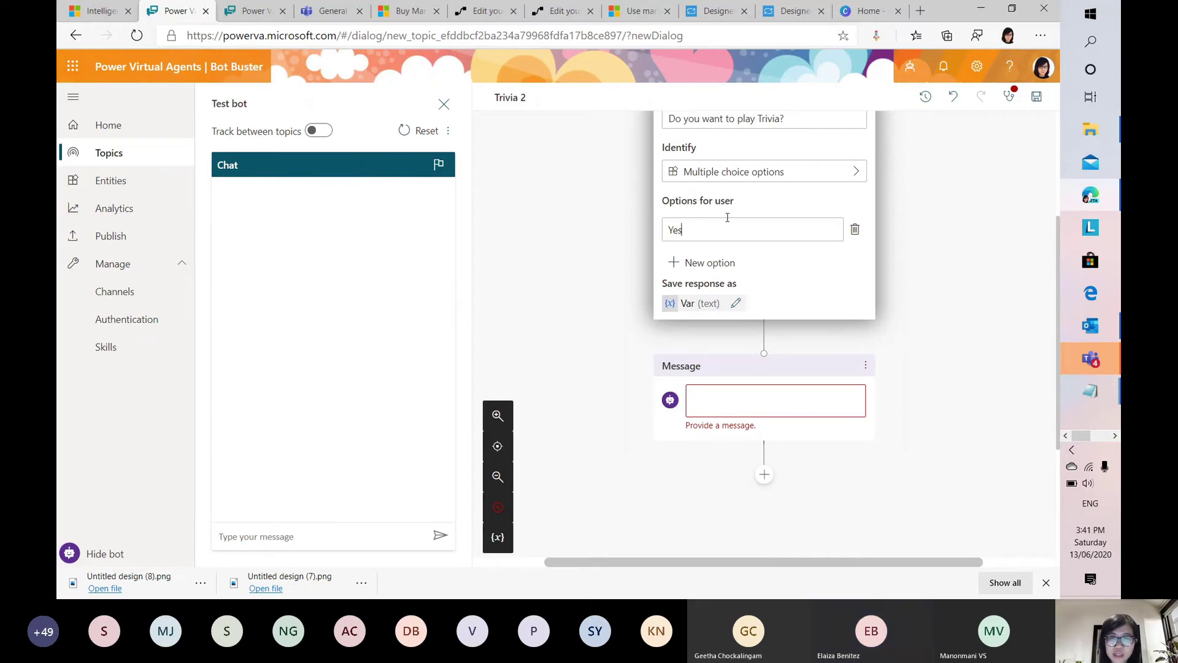
{"action": "left_click", "coordinate": [710, 263]}
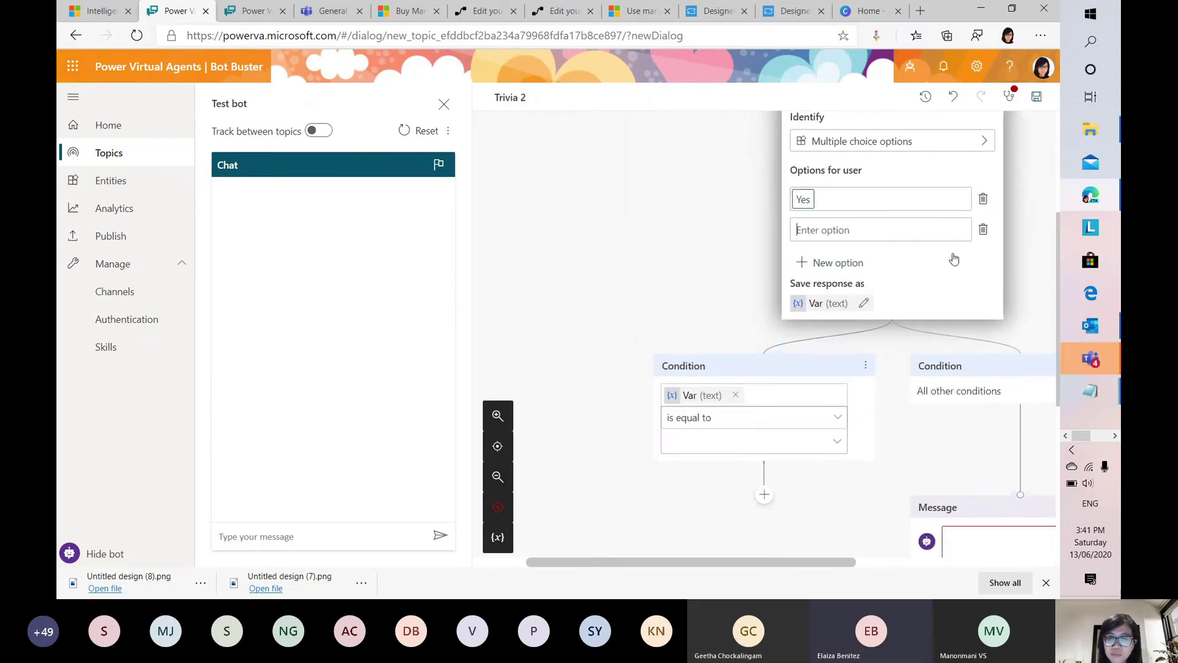
{"action": "left_click", "coordinate": [933, 235]}
{"action": "type", "text": "No"}
{"action": "key", "text": "Return"}
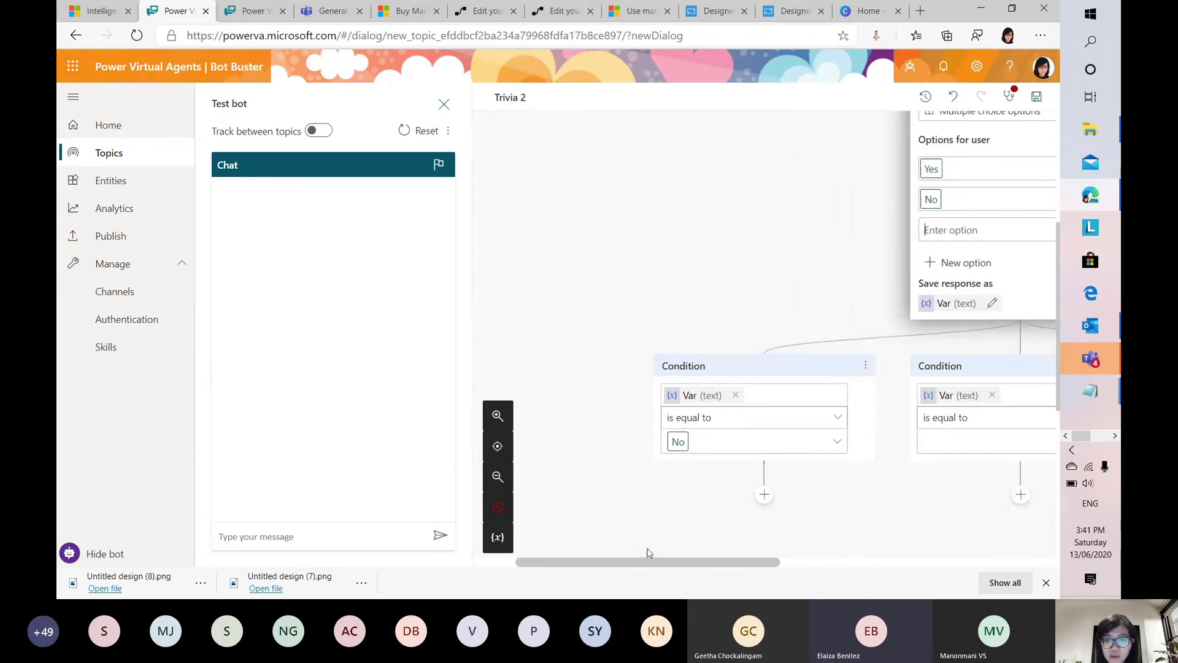
Step: Rename the variable that stores the question's response as Q1
{"action": "left_click_drag", "start_coordinate": [652, 558], "coordinate": [395, 530]}
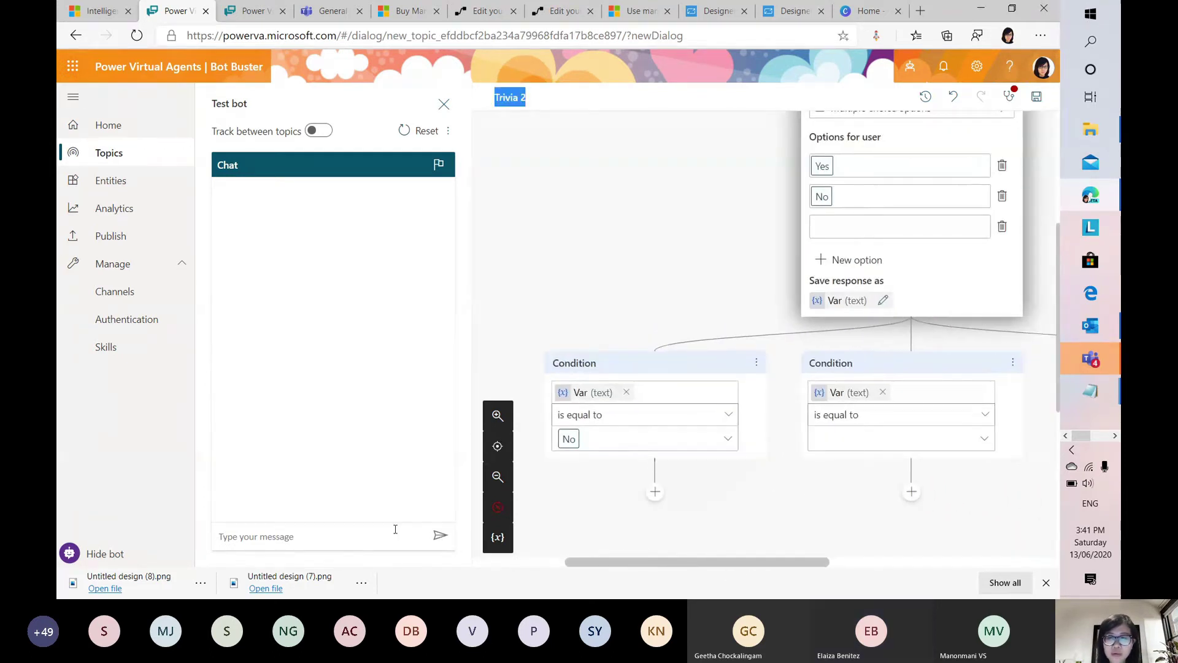
{"action": "left_click", "coordinate": [884, 300]}
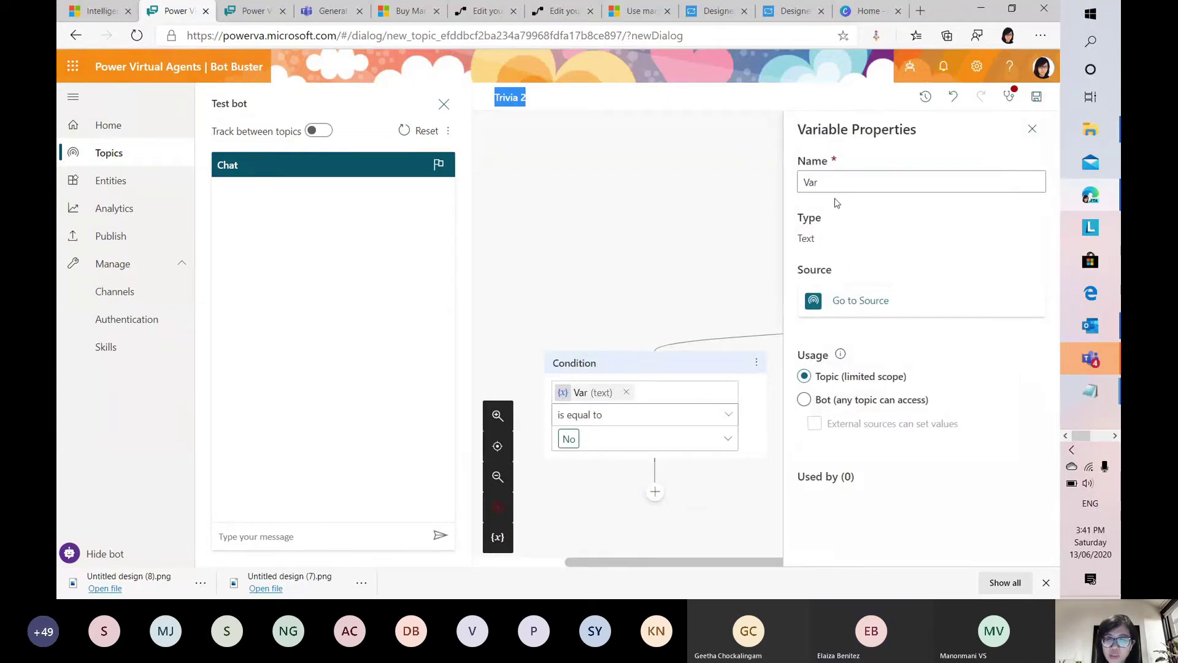
{"action": "double_click", "coordinate": [819, 182]}
{"action": "key", "text": "BackSpace"}
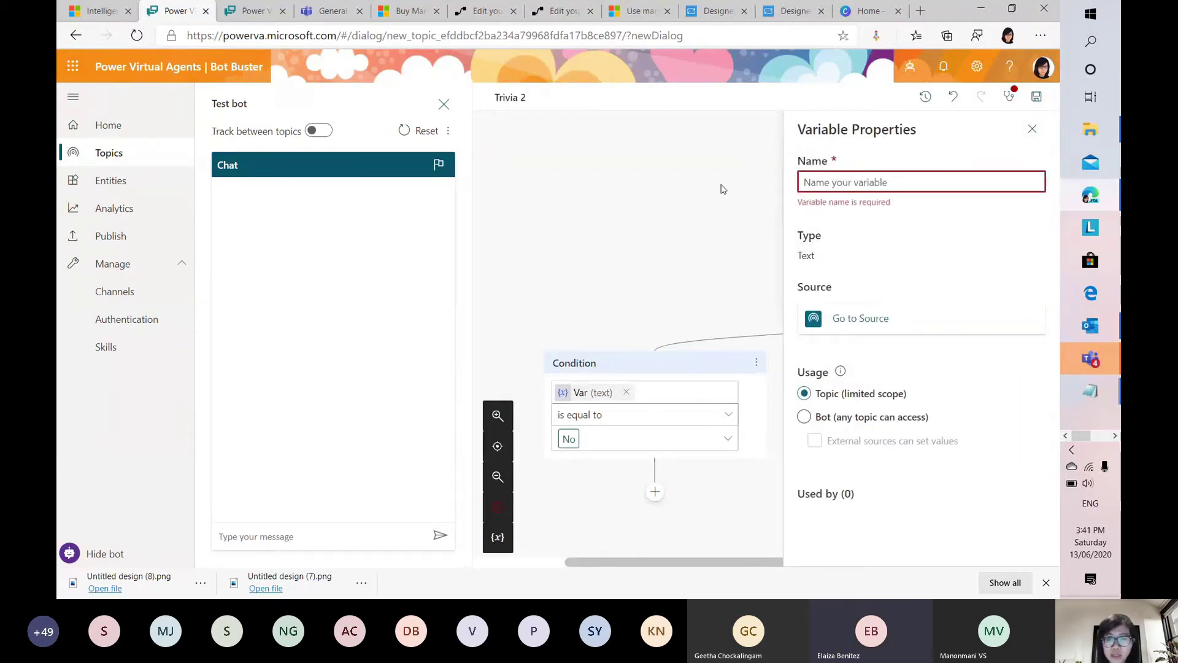
{"action": "type", "text": "Q1"}
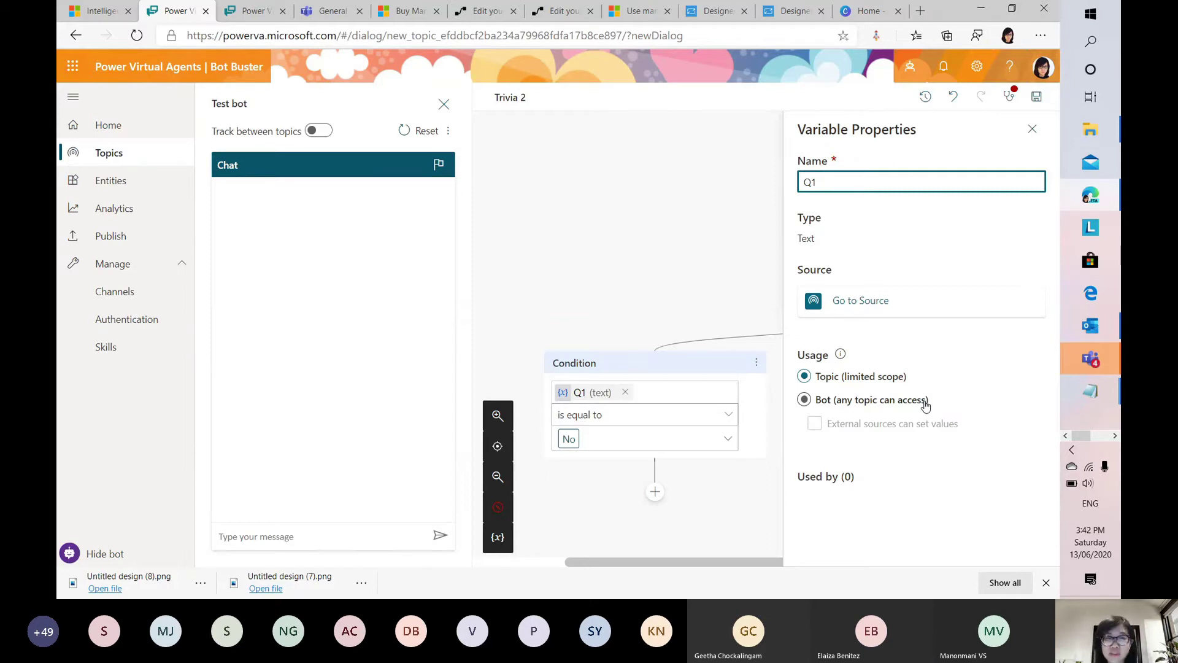
{"action": "left_click", "coordinate": [1032, 129]}
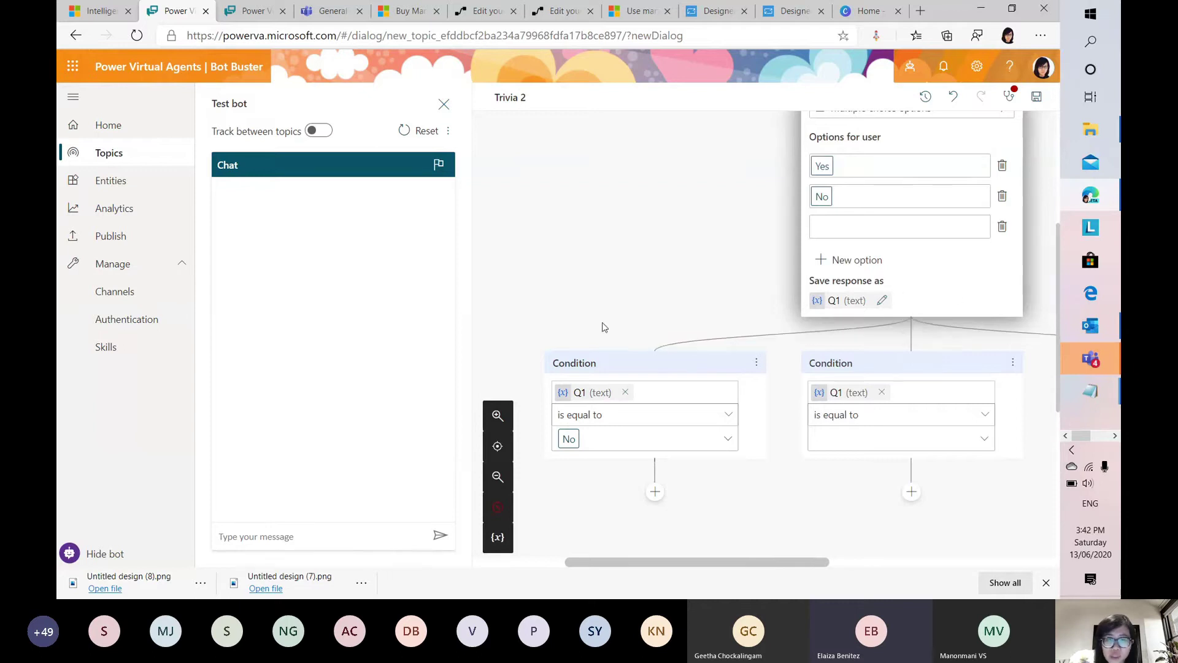
Step: Add a message under the "No" condition reading "Sorry I can't help you. Please get back to work!"
{"action": "scroll", "coordinate": [766, 250], "scroll_direction": "down", "scroll_amount": 3}
{"action": "scroll", "coordinate": [766, 251], "scroll_direction": "up", "scroll_amount": 2}
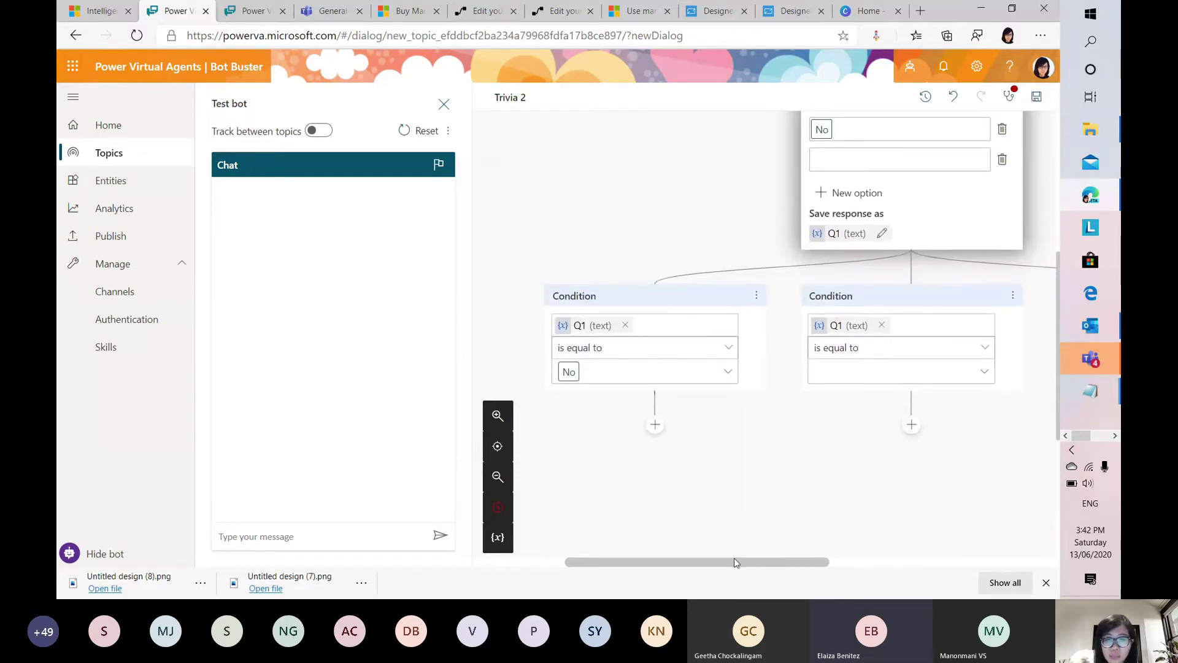
{"action": "mouse_move", "coordinate": [741, 566]}
{"action": "left_mouse_down"}
{"action": "mouse_move", "coordinate": [776, 560]}
{"action": "mouse_move", "coordinate": [752, 562]}
{"action": "left_mouse_up"}
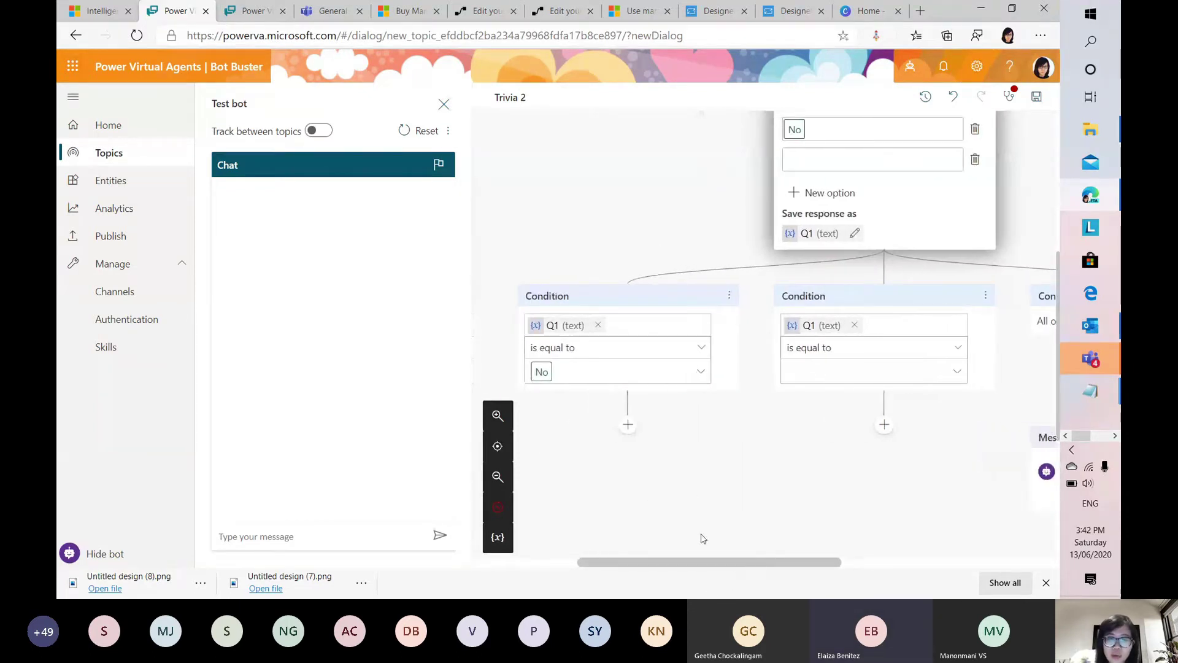
{"action": "left_click", "coordinate": [628, 426]}
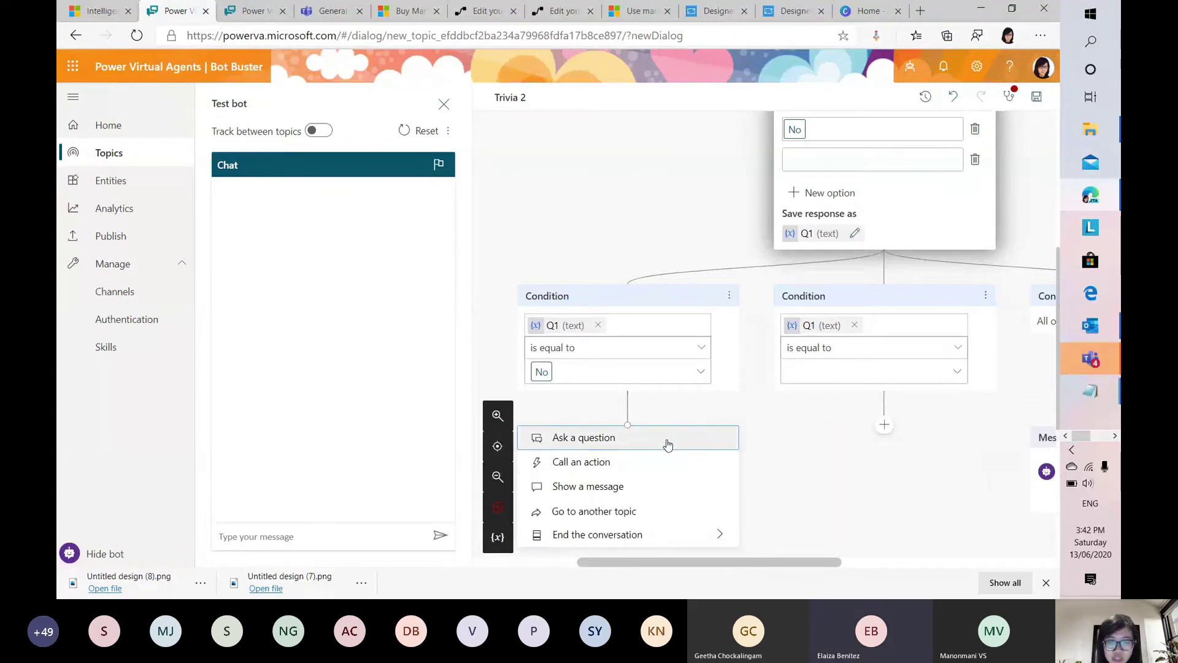
{"action": "left_click", "coordinate": [631, 489]}
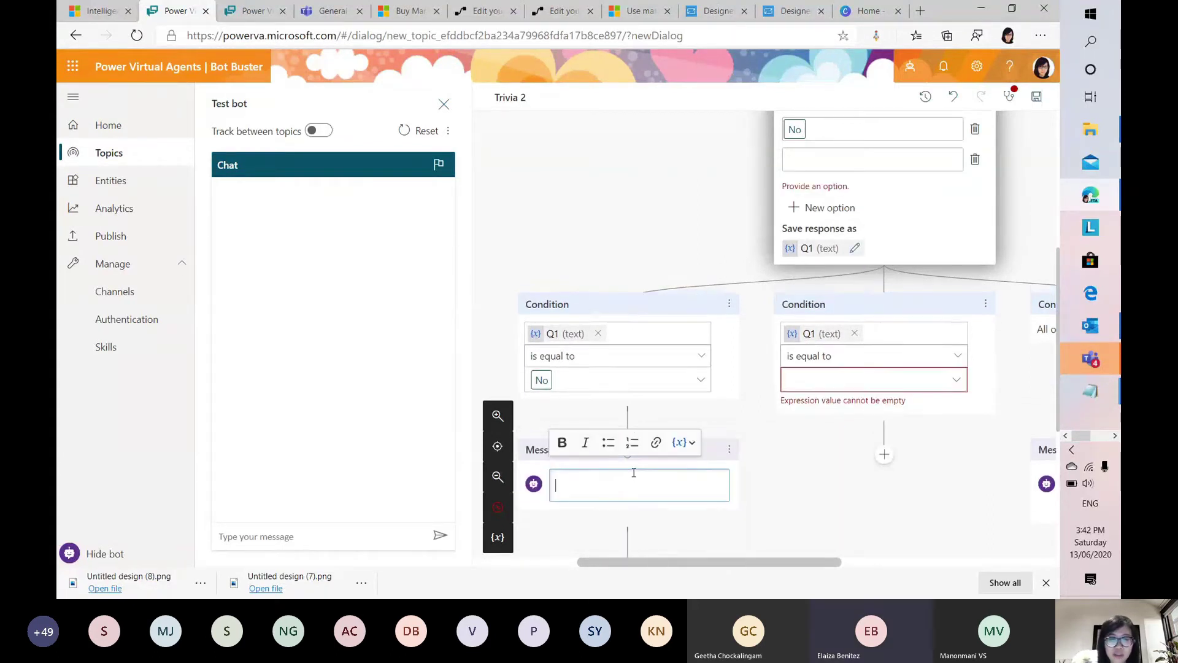
{"action": "type", "text": "Sor"}
{"action": "key", "text": "BackSpace"}
{"action": "key", "text": "BackSpace"}
{"action": "key", "text": "BackSpace"}
{"action": "type", "text": "Sorry I can't help you. P"}
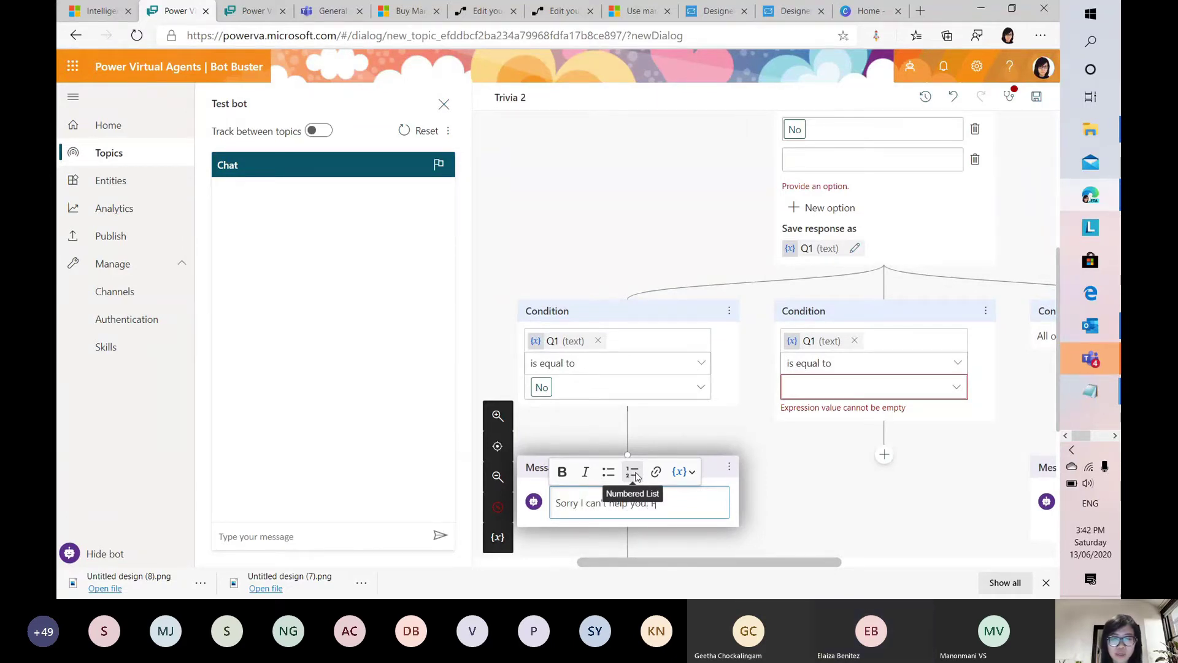
{"action": "type", "text": "lease get an"}
{"action": "key", "text": "BackSpace"}
{"action": "type", "text": "ck"}
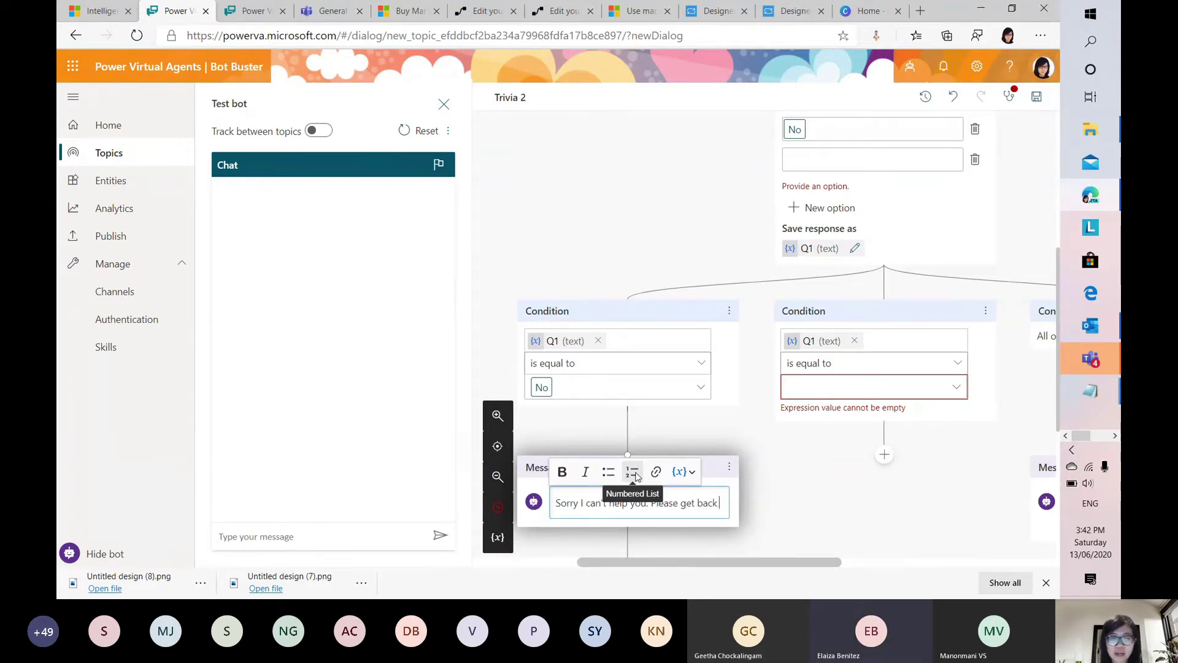
{"action": "type", "text": " to work!"}
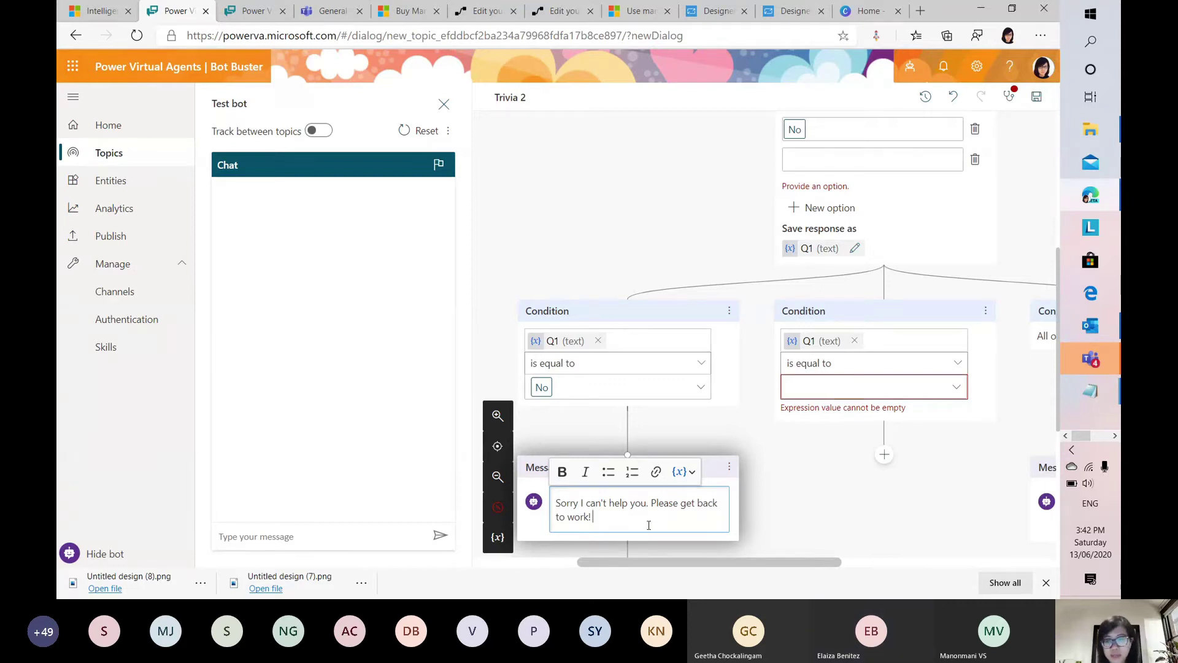
Step: Set the second condition's comparison value to "Yes"
{"action": "left_click_drag", "start_coordinate": [706, 562], "coordinate": [758, 569]}
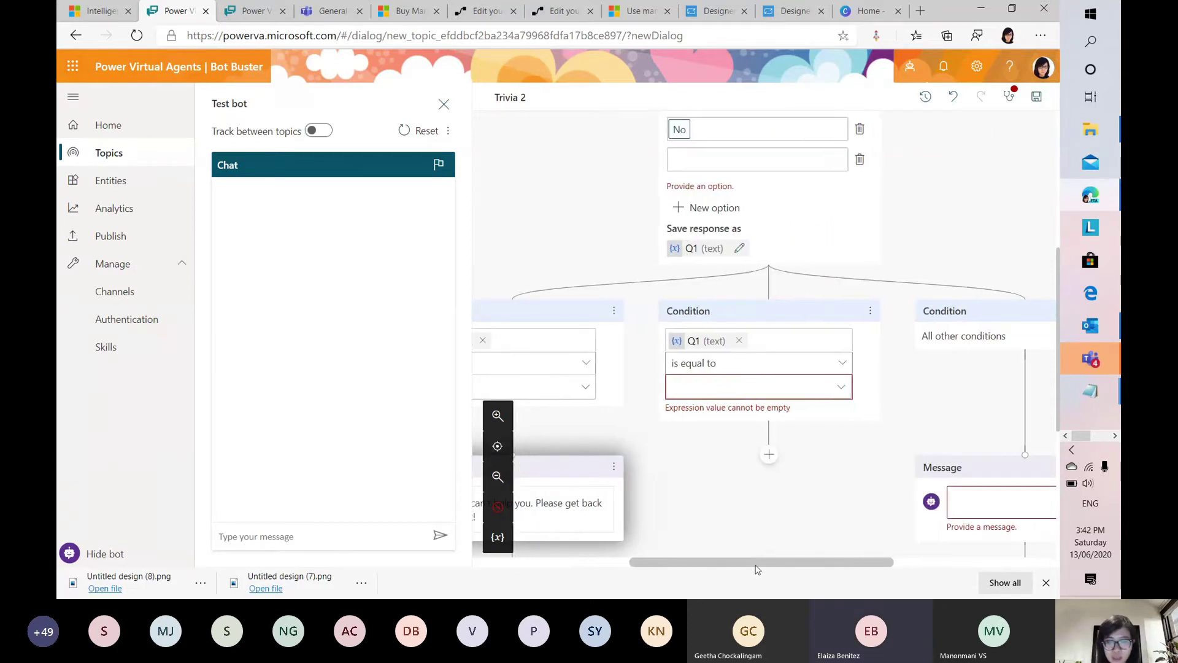
{"action": "scroll", "coordinate": [855, 486], "scroll_direction": "left", "scroll_amount": 2}
{"action": "scroll", "coordinate": [855, 486], "scroll_direction": "down", "scroll_amount": 1}
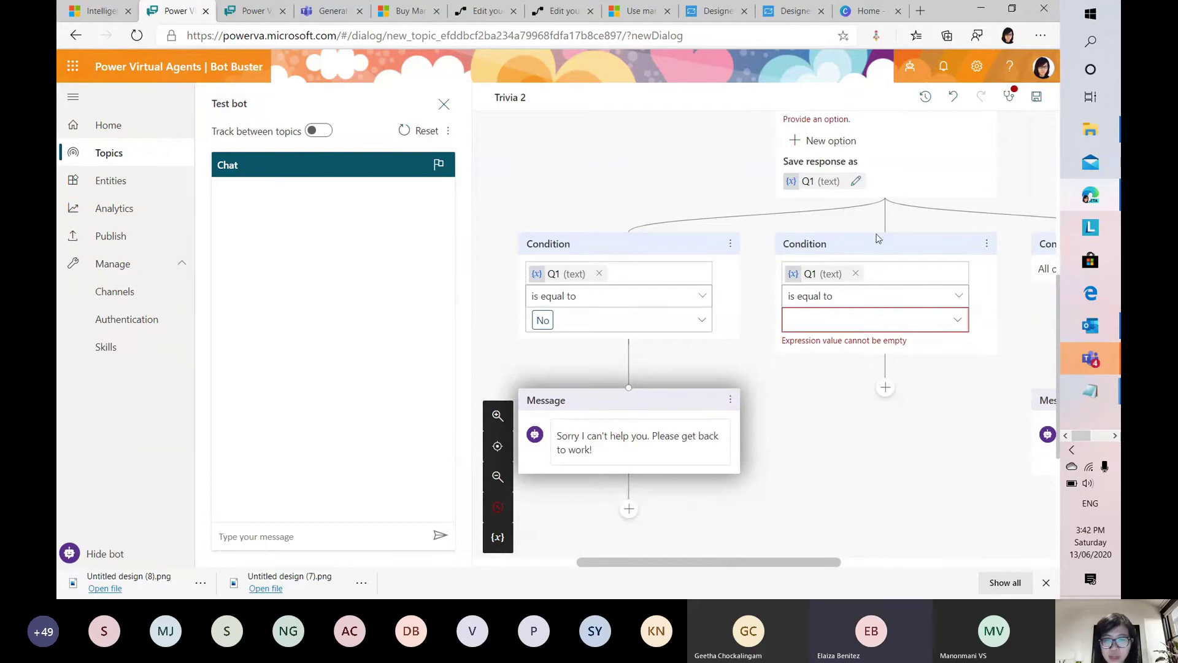
{"action": "left_click", "coordinate": [958, 319]}
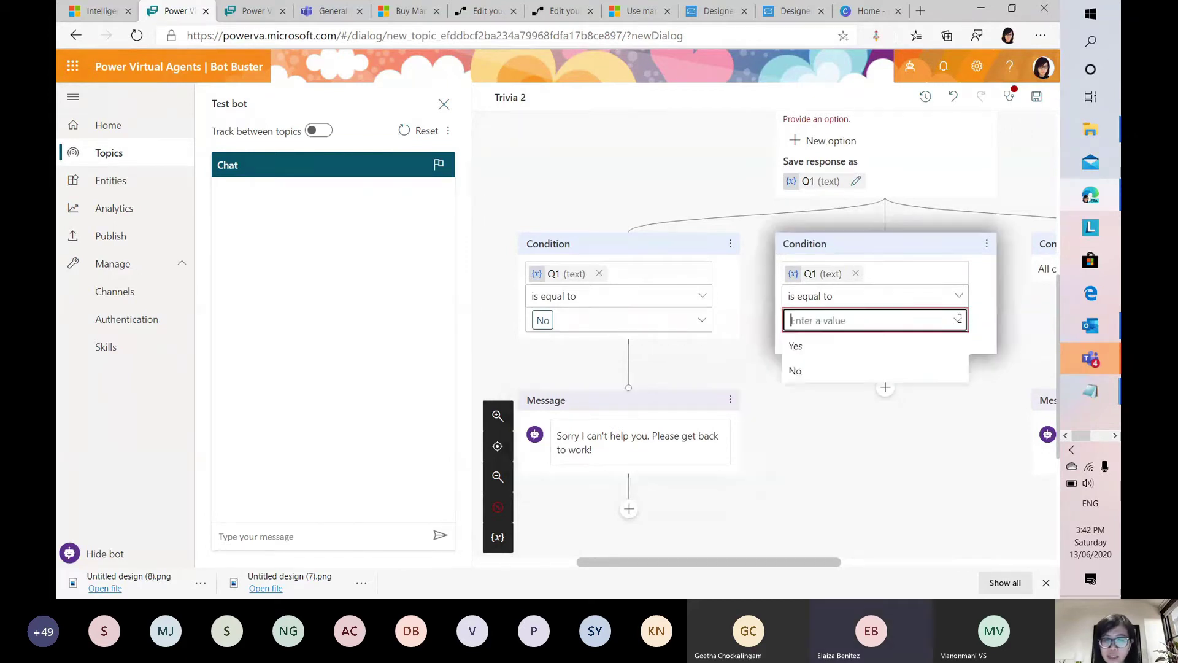
{"action": "left_click", "coordinate": [891, 343]}
Step: Delete the "All other conditions" branch
{"action": "left_click_drag", "start_coordinate": [784, 564], "coordinate": [901, 575]}
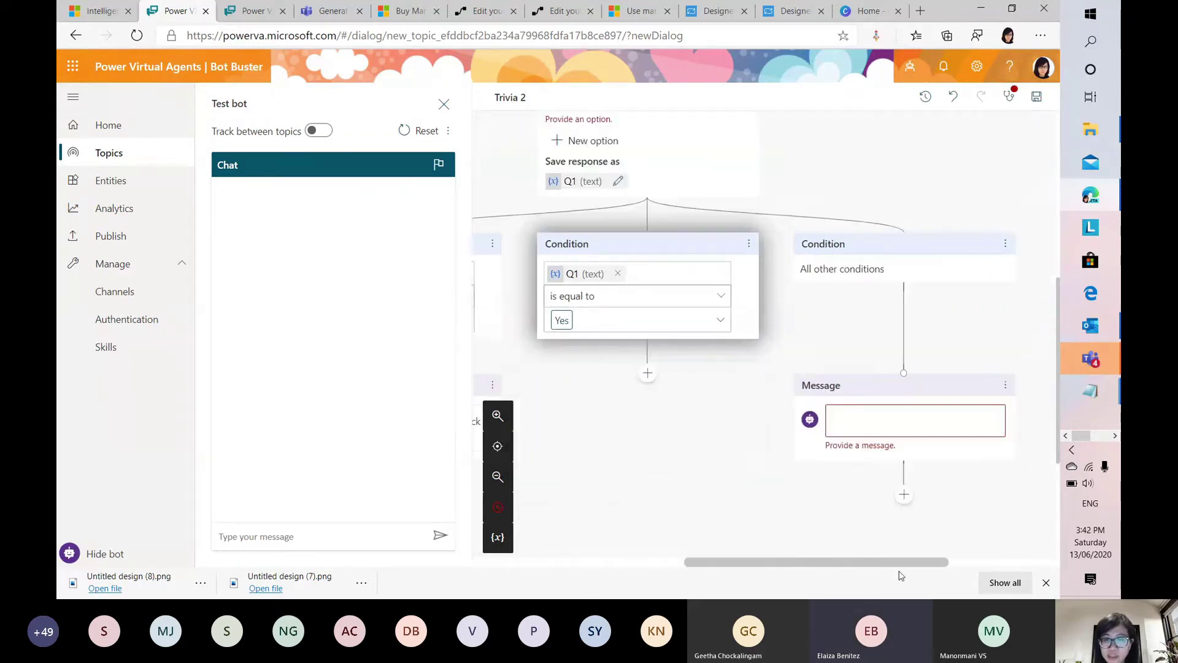
{"action": "left_click", "coordinate": [996, 245]}
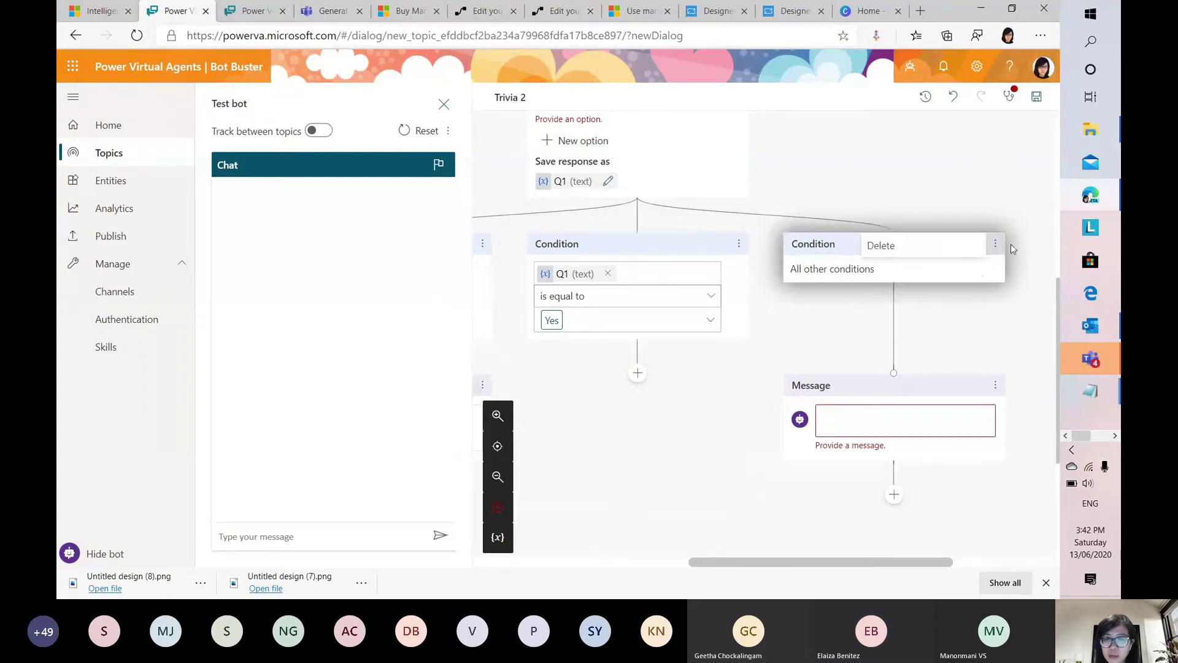
{"action": "left_click", "coordinate": [962, 247]}
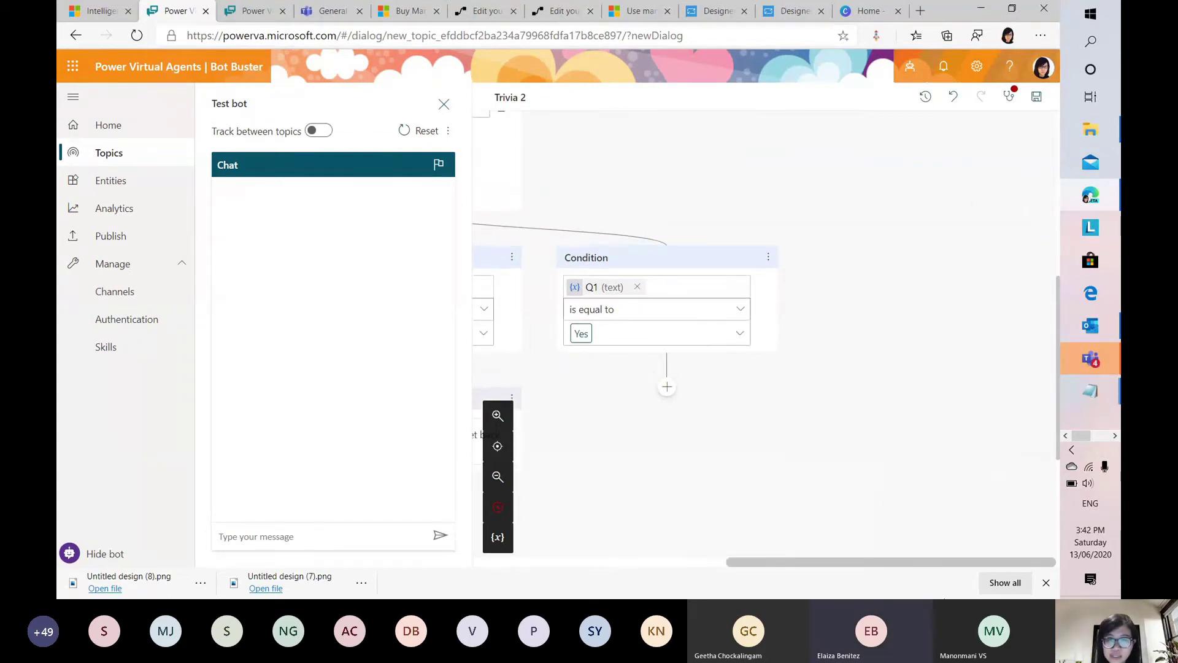
Step: Add an action under the "Yes" condition that calls the Power Virtual Agents Flow Template flow
{"action": "left_click_drag", "start_coordinate": [868, 568], "coordinate": [760, 563]}
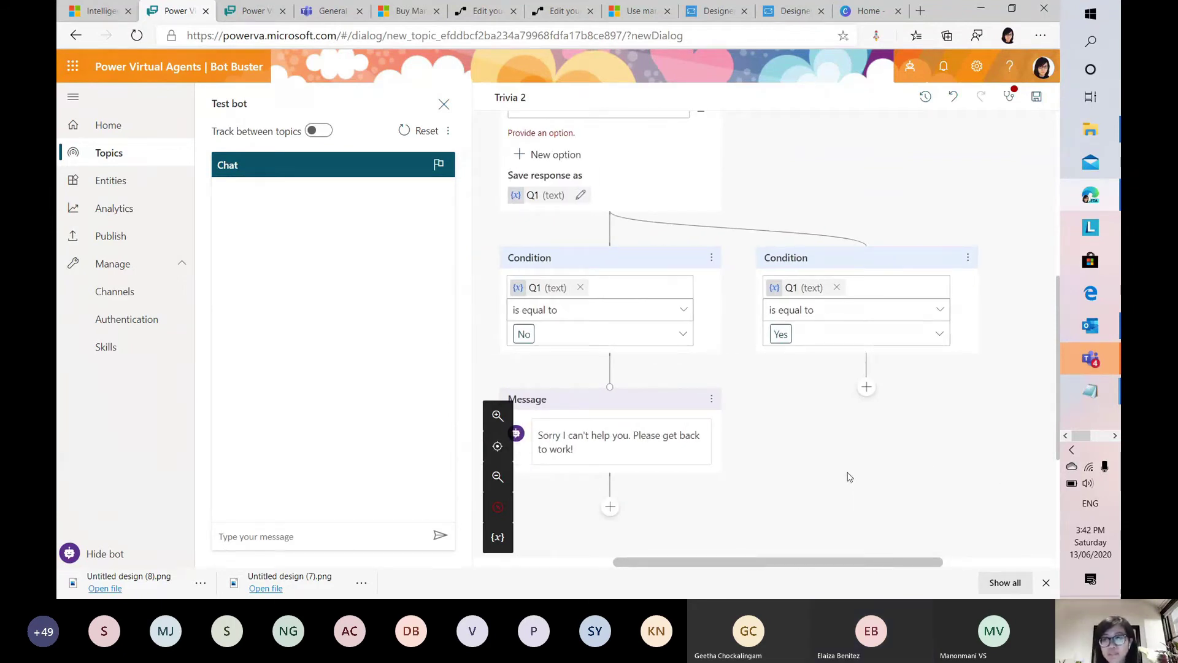
{"action": "left_click", "coordinate": [866, 388]}
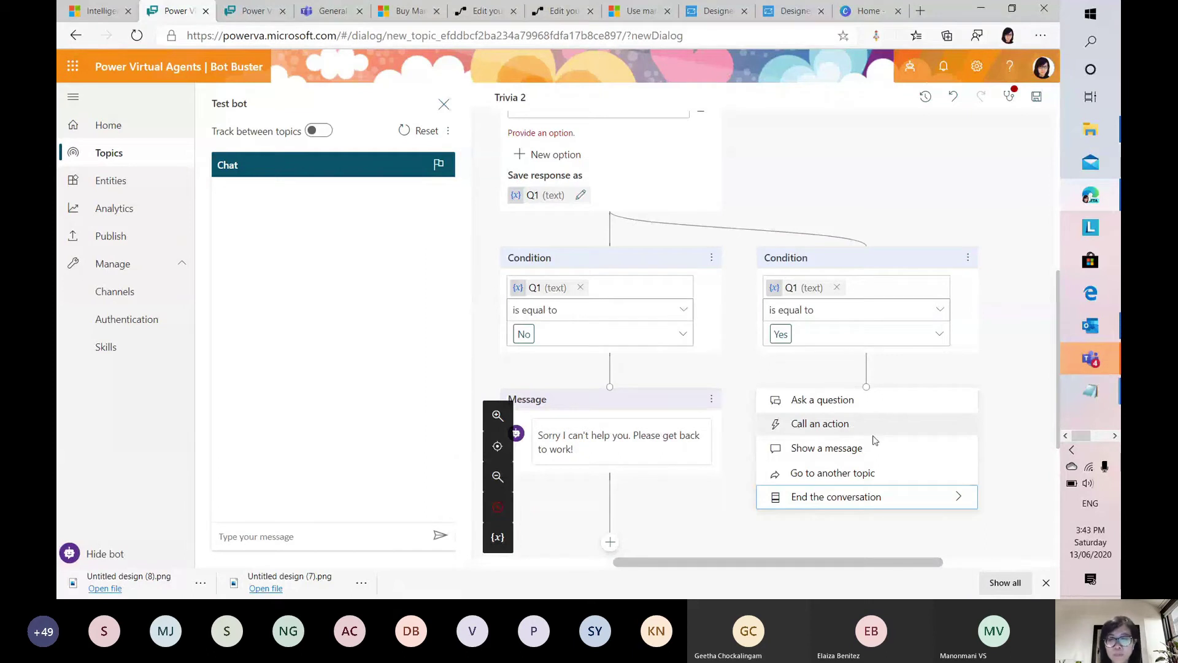
{"action": "scroll", "coordinate": [859, 433], "scroll_direction": "down", "scroll_amount": 1}
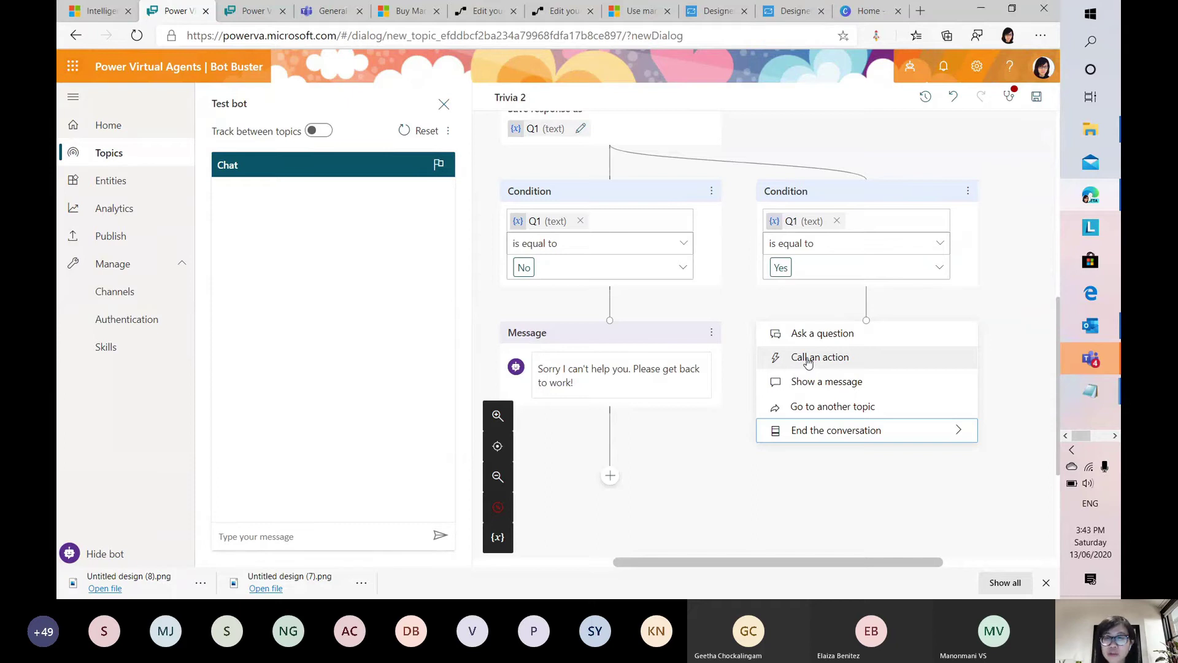
{"action": "left_click", "coordinate": [808, 361]}
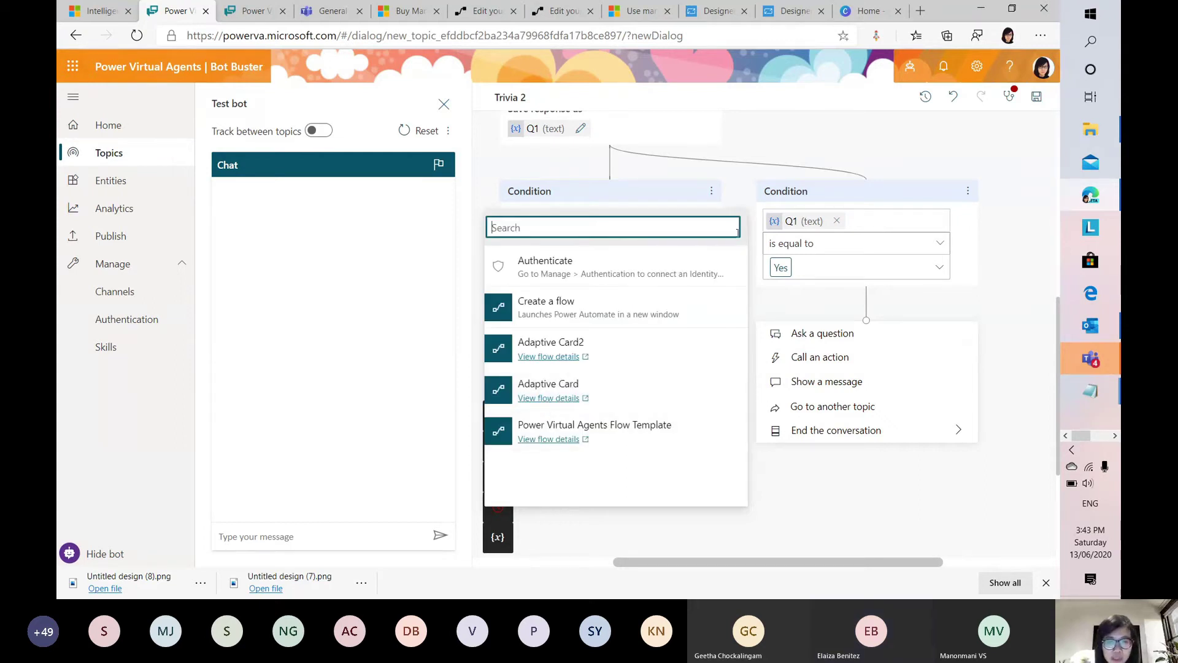
{"action": "left_click", "coordinate": [764, 396]}
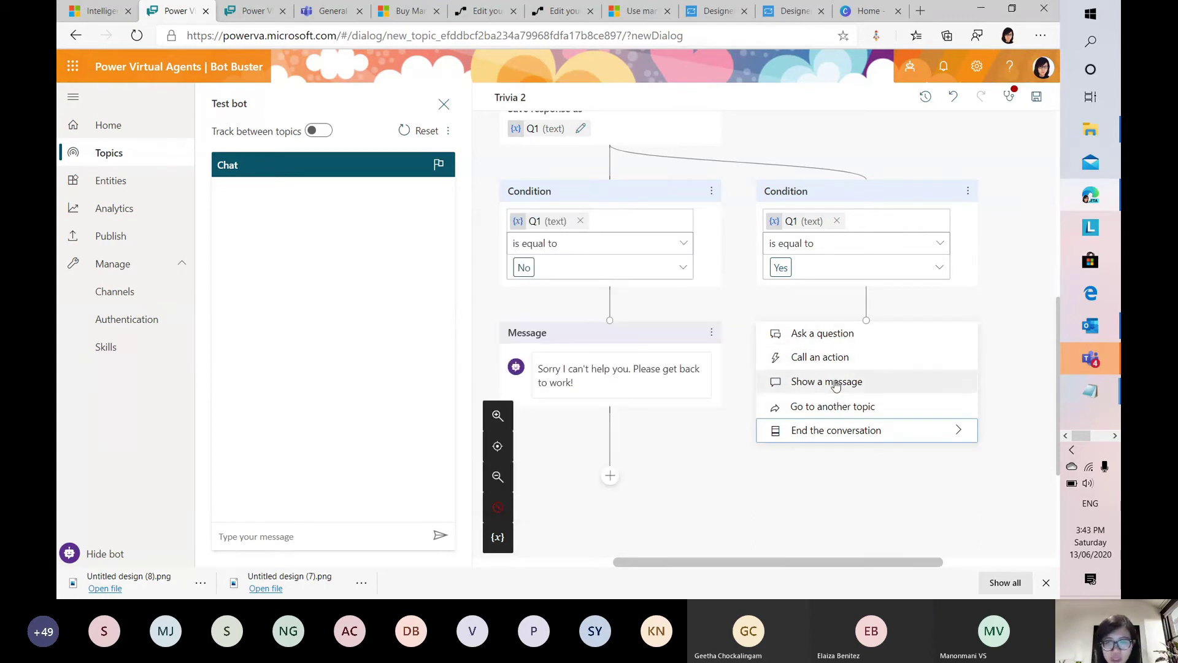
{"action": "left_click", "coordinate": [822, 357]}
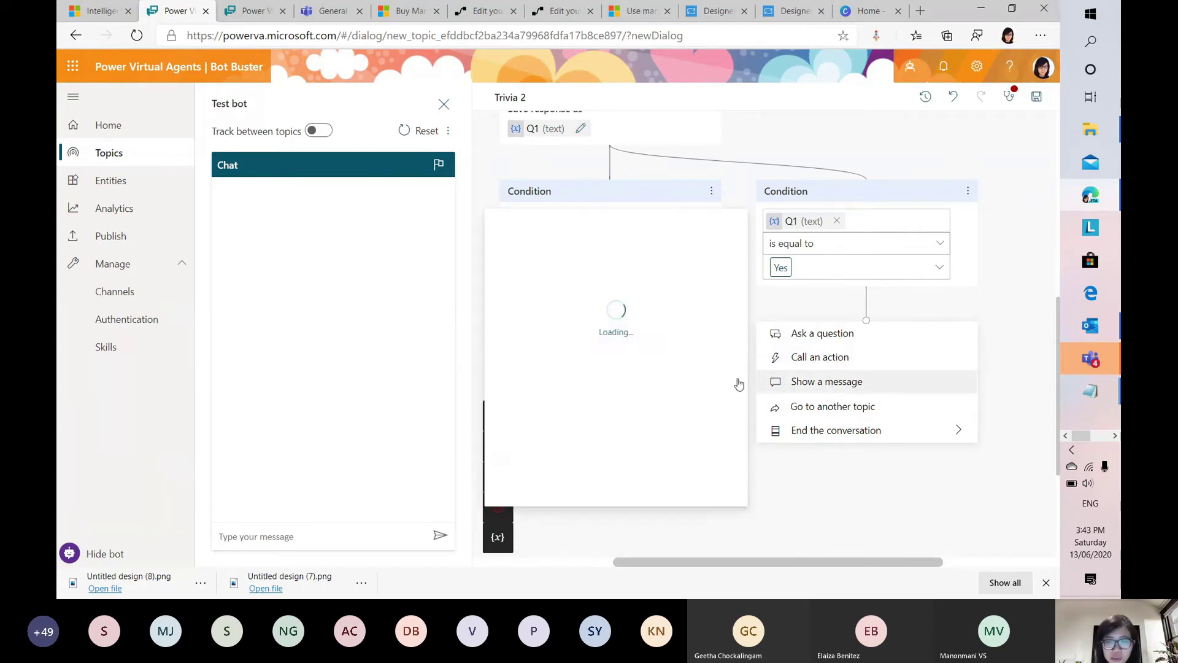
{"action": "mouse_move", "coordinate": [594, 432]}
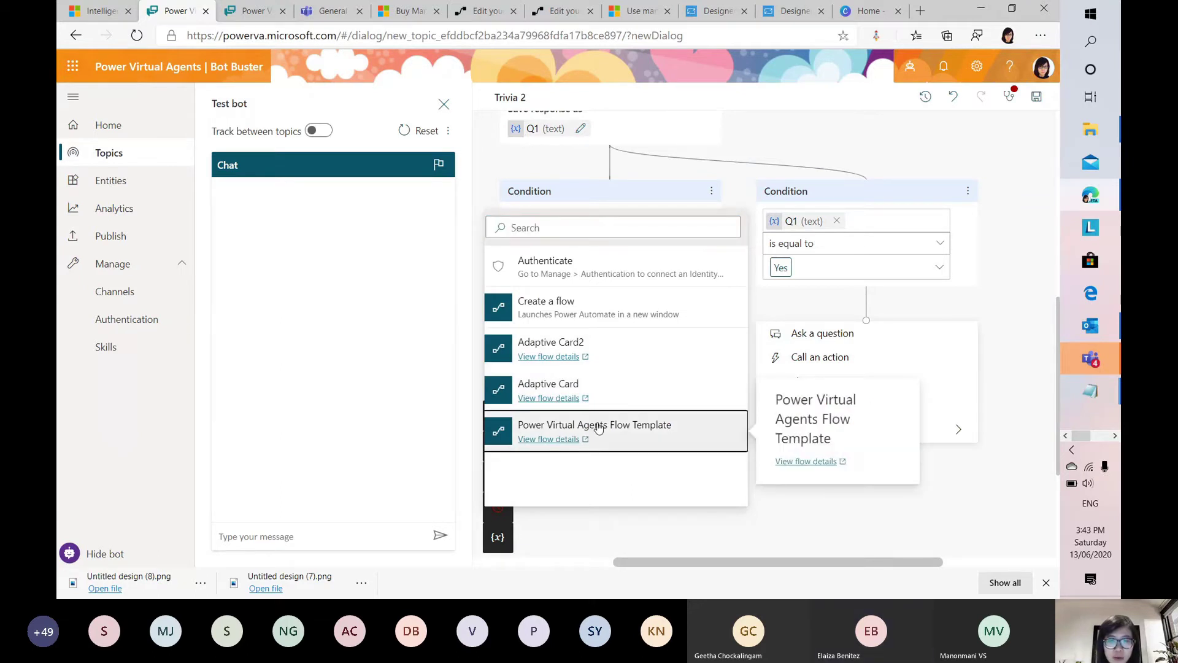
{"action": "left_click_drag", "start_coordinate": [598, 428], "coordinate": [599, 429]}
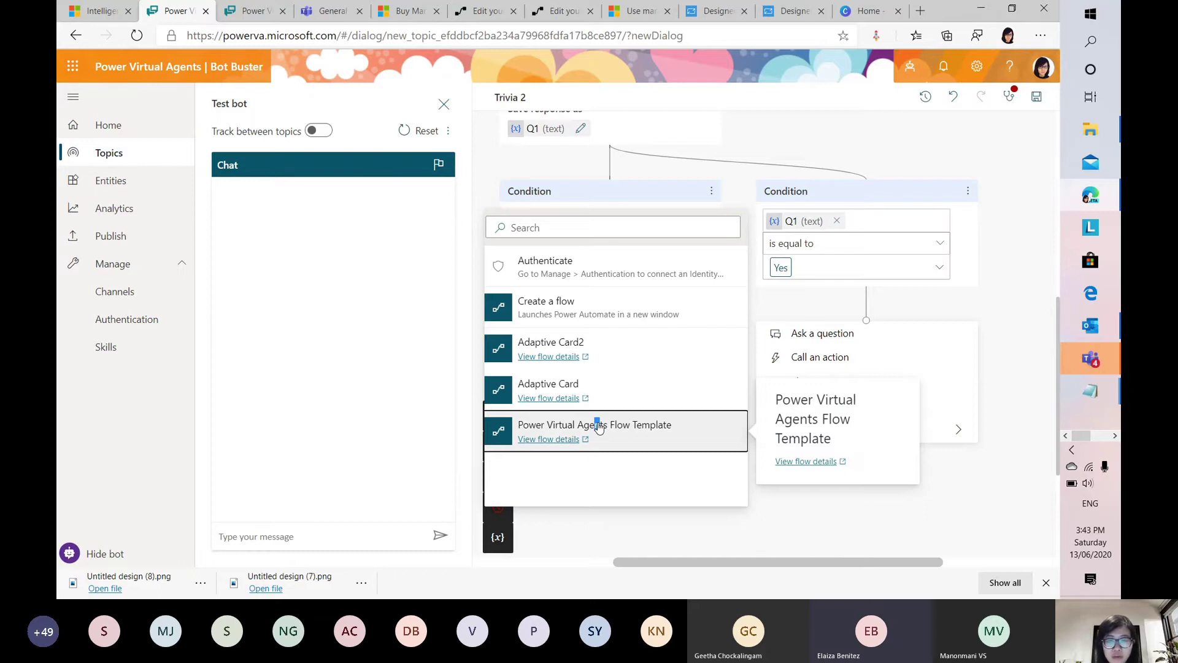
{"action": "left_click", "coordinate": [598, 428]}
Step: Open the action's flow details in Power Automate and open the flow for editing
{"action": "scroll", "coordinate": [979, 427], "scroll_direction": "down", "scroll_amount": 3}
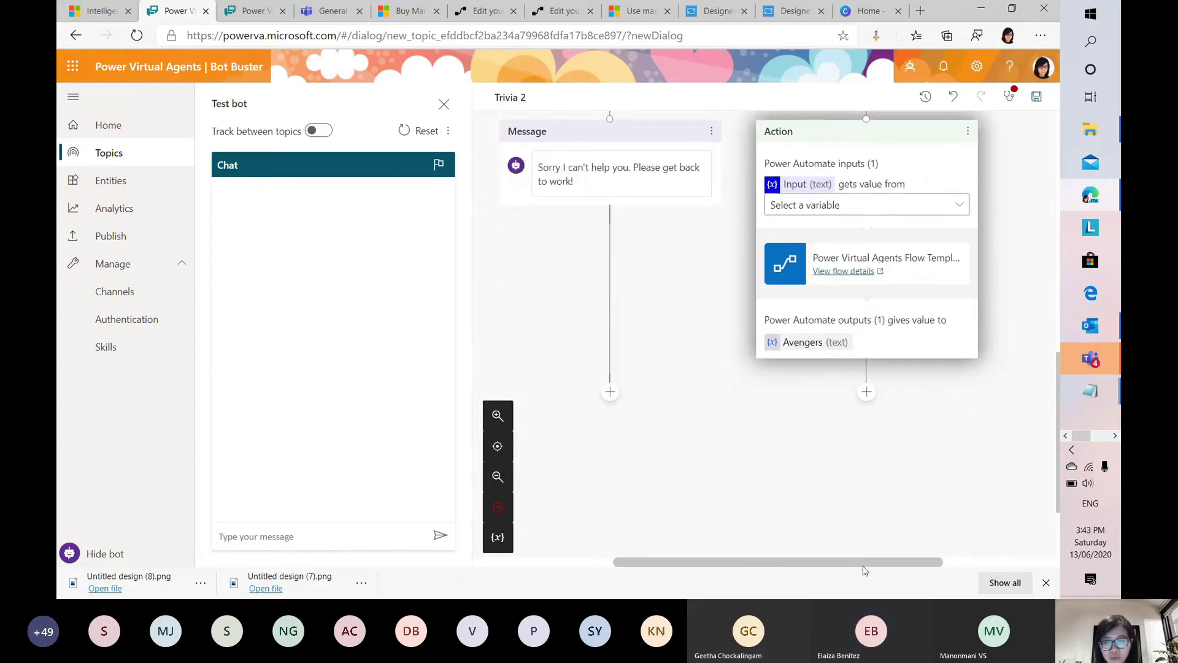
{"action": "left_click_drag", "start_coordinate": [870, 564], "coordinate": [888, 564]}
{"action": "scroll", "coordinate": [921, 376], "scroll_direction": "up", "scroll_amount": 1}
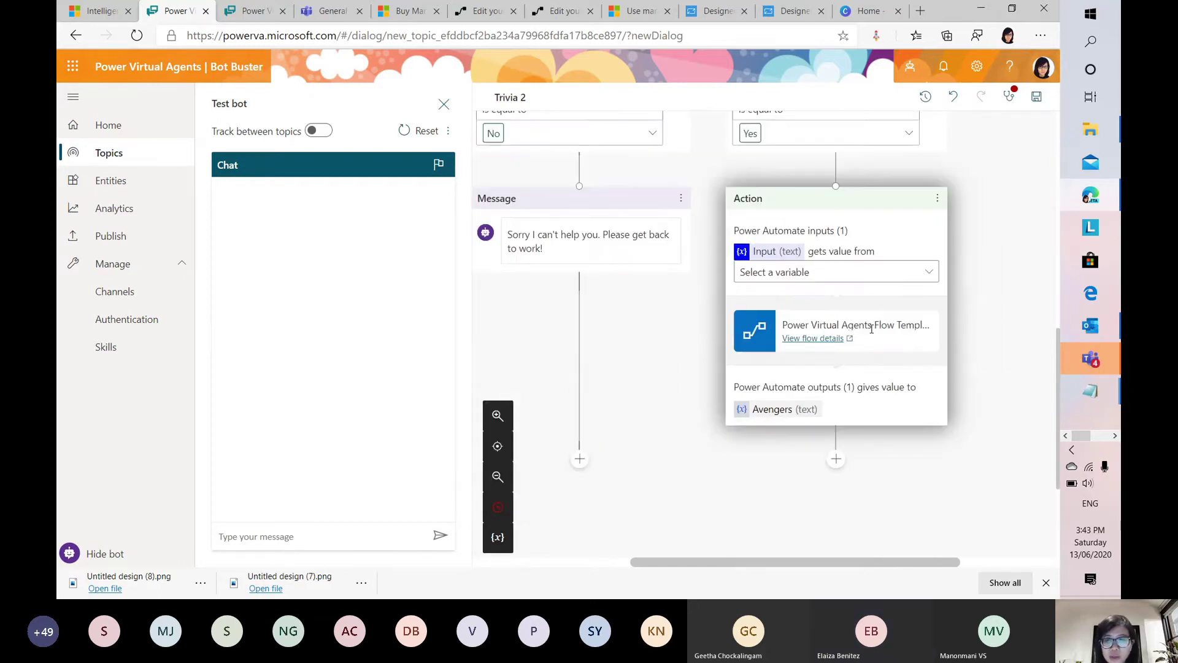
{"action": "left_click", "coordinate": [834, 339]}
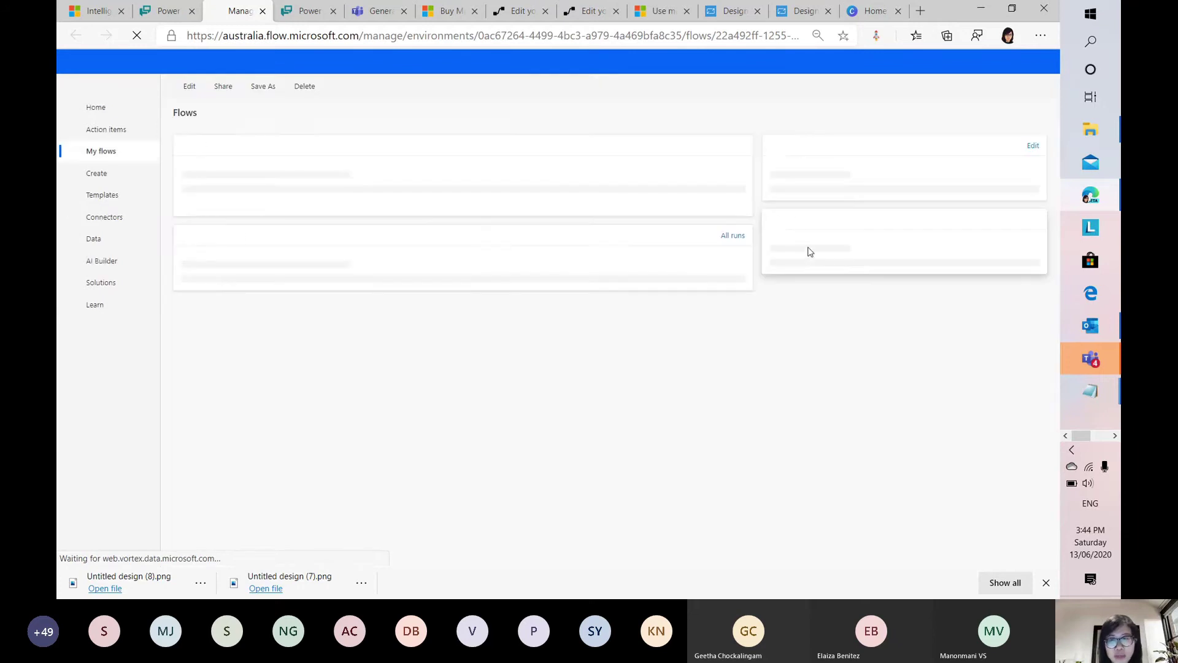
{"action": "left_click", "coordinate": [186, 86]}
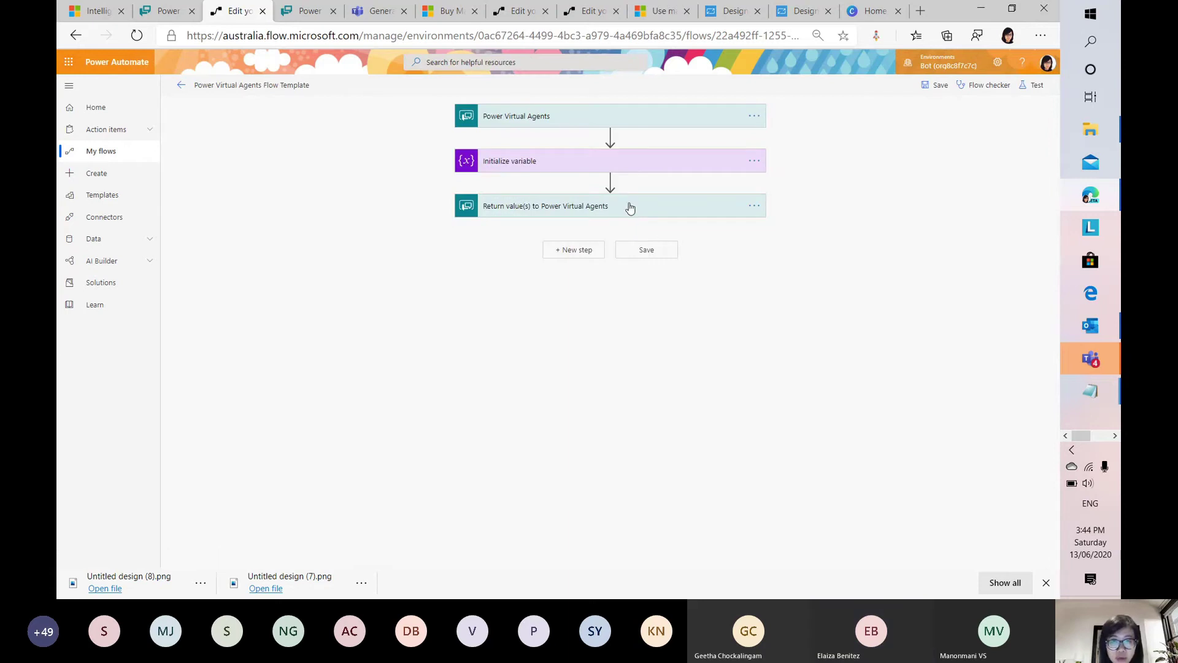
Step: Expand the flow's three steps and examine the input, the avengers variable's name and value, and the returned output
{"action": "left_click", "coordinate": [601, 167]}
{"action": "left_click", "coordinate": [619, 123]}
{"action": "left_click", "coordinate": [660, 361]}
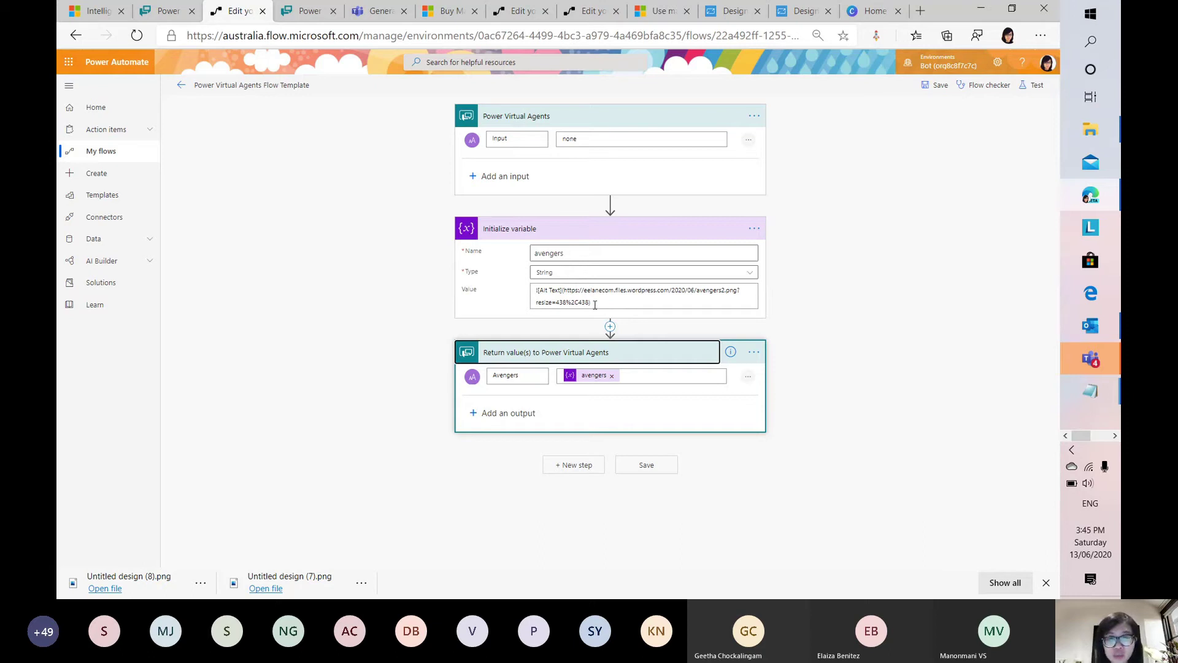
{"action": "left_click", "coordinate": [544, 289]}
{"action": "left_click", "coordinate": [570, 297]}
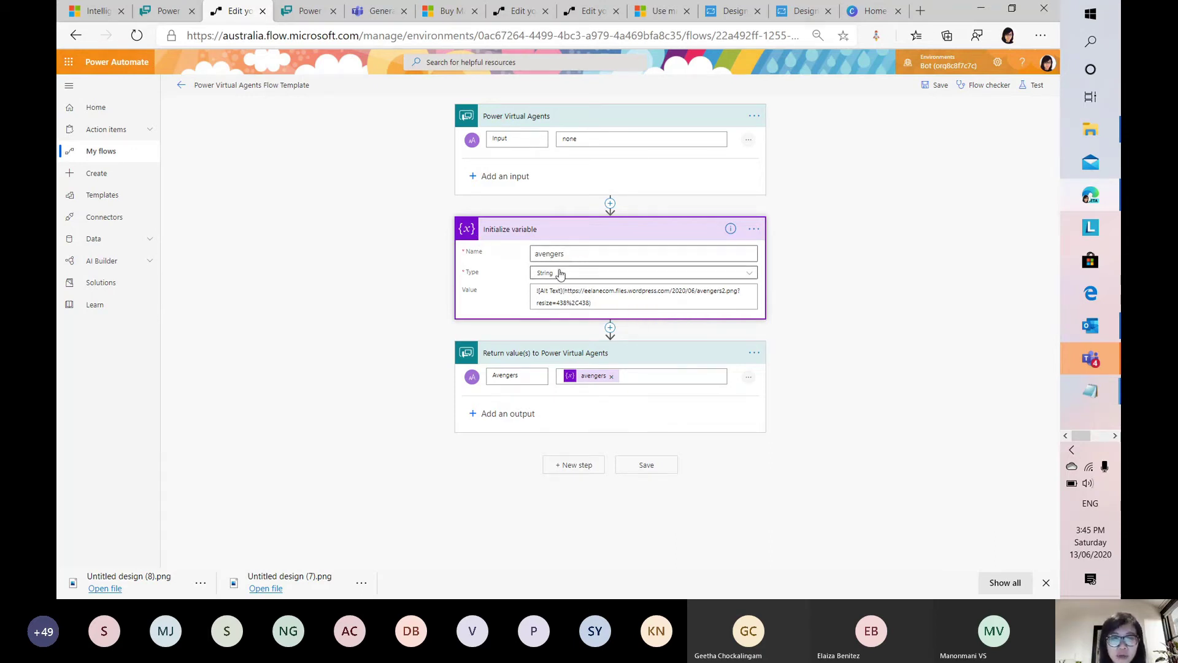
{"action": "left_click_drag", "start_coordinate": [580, 254], "coordinate": [533, 254]}
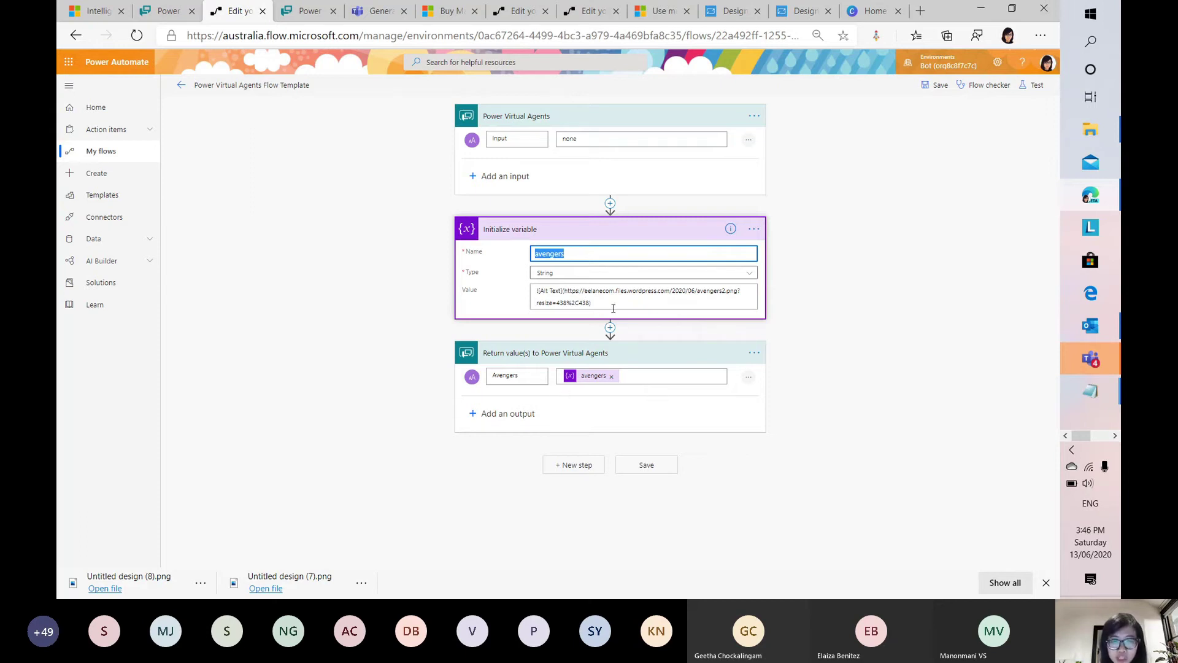
{"action": "mouse_move", "coordinate": [602, 381]}
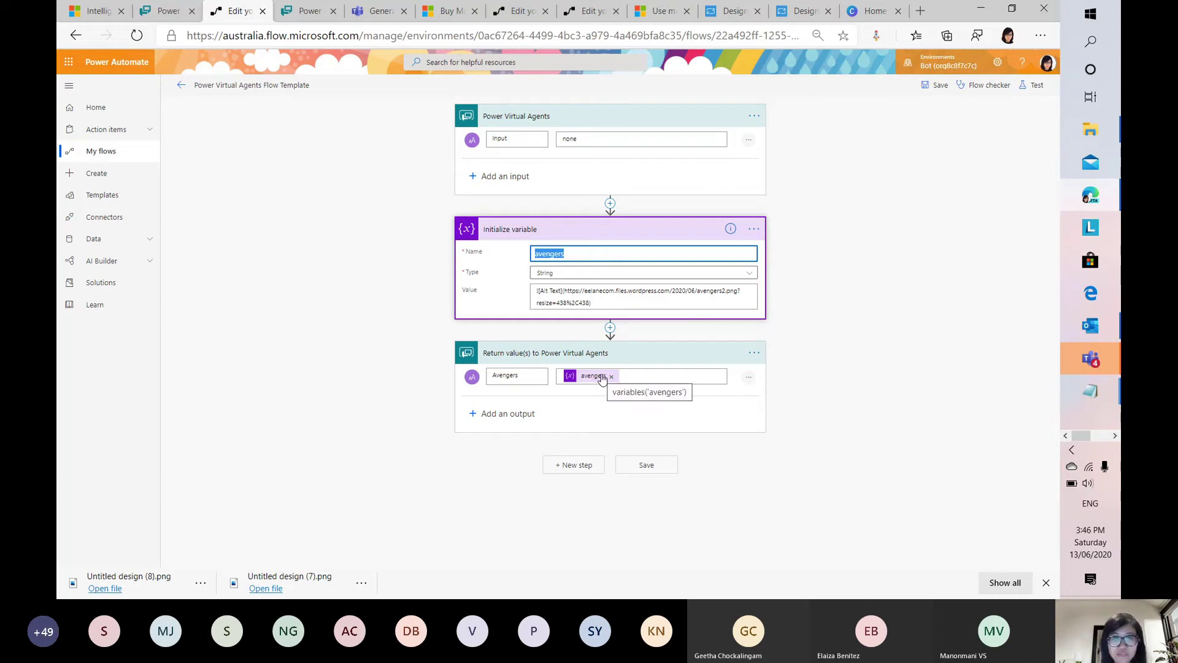
Step: Switch back to the Trivia 2 topic in Power Virtual Agents and add a message after the action containing the Avengers variable
{"action": "left_click", "coordinate": [169, 15]}
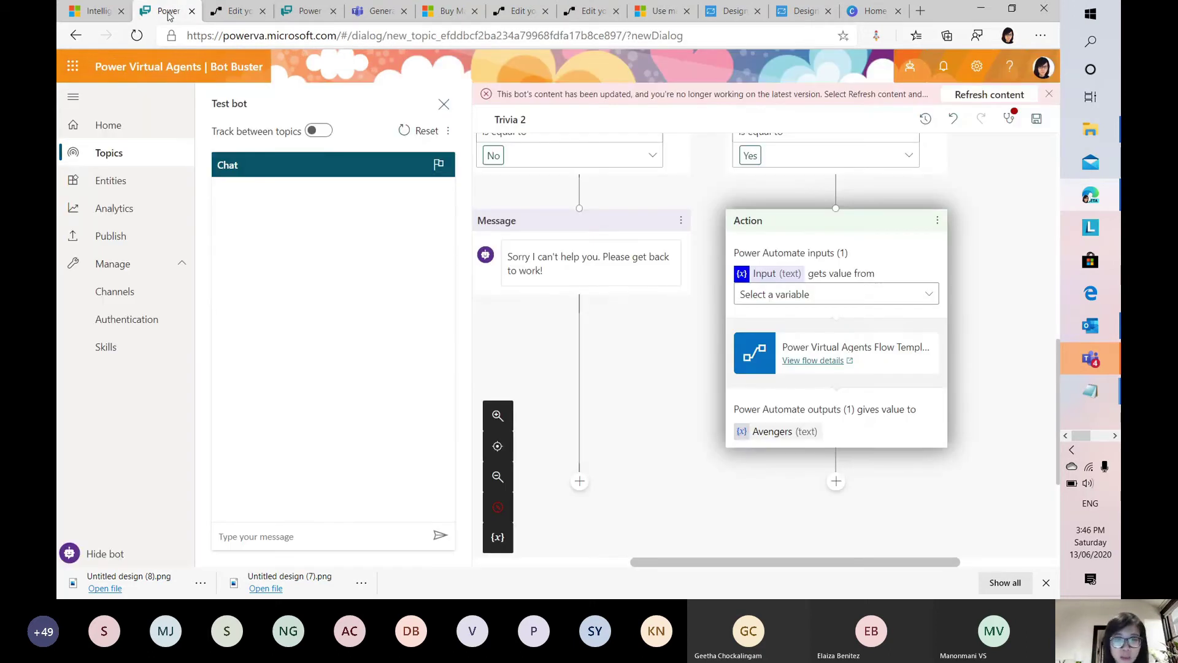
{"action": "scroll", "coordinate": [828, 427], "scroll_direction": "down", "scroll_amount": 2}
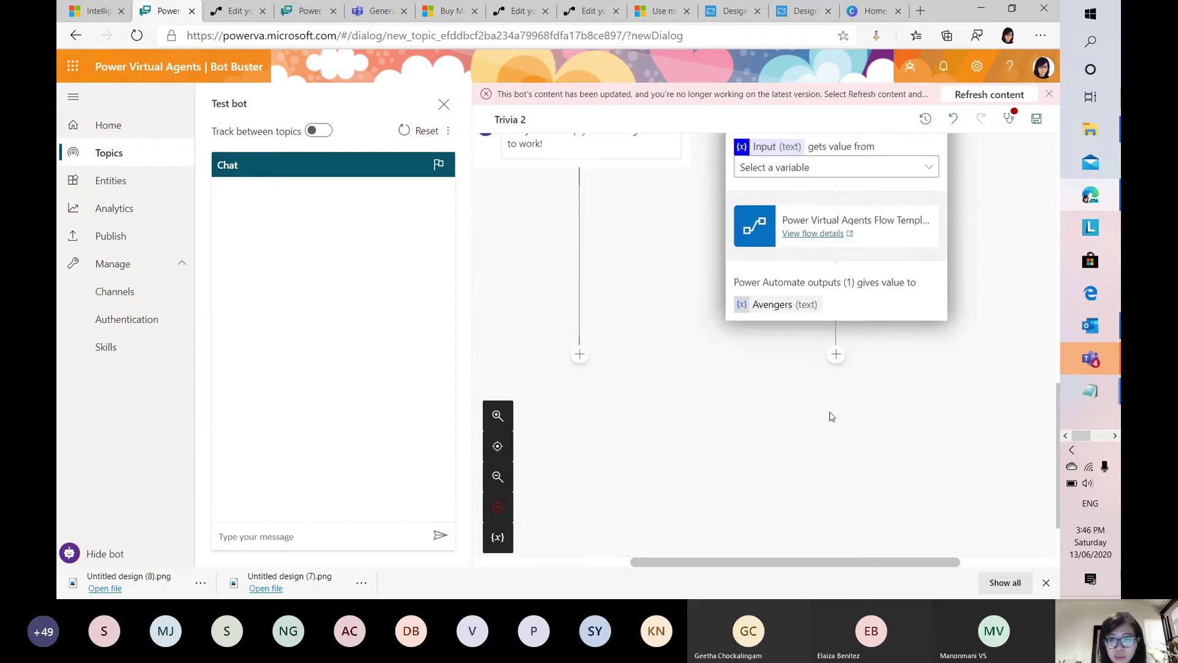
{"action": "left_click", "coordinate": [836, 355]}
{"action": "left_click", "coordinate": [826, 452]}
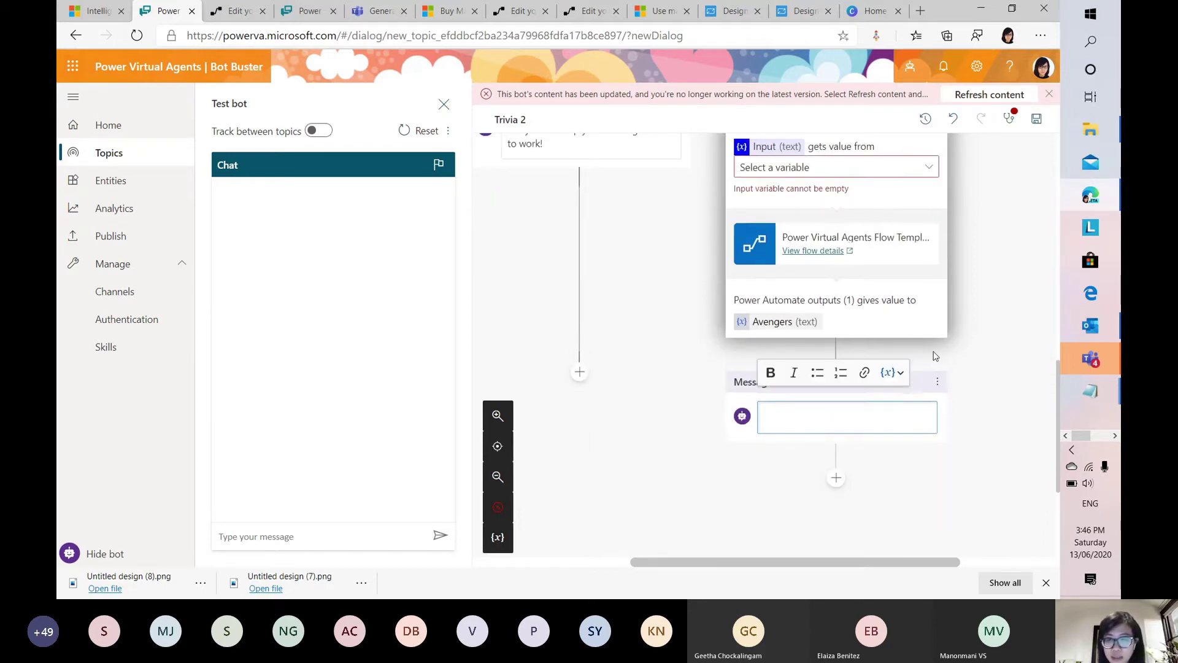
{"action": "left_click", "coordinate": [892, 373]}
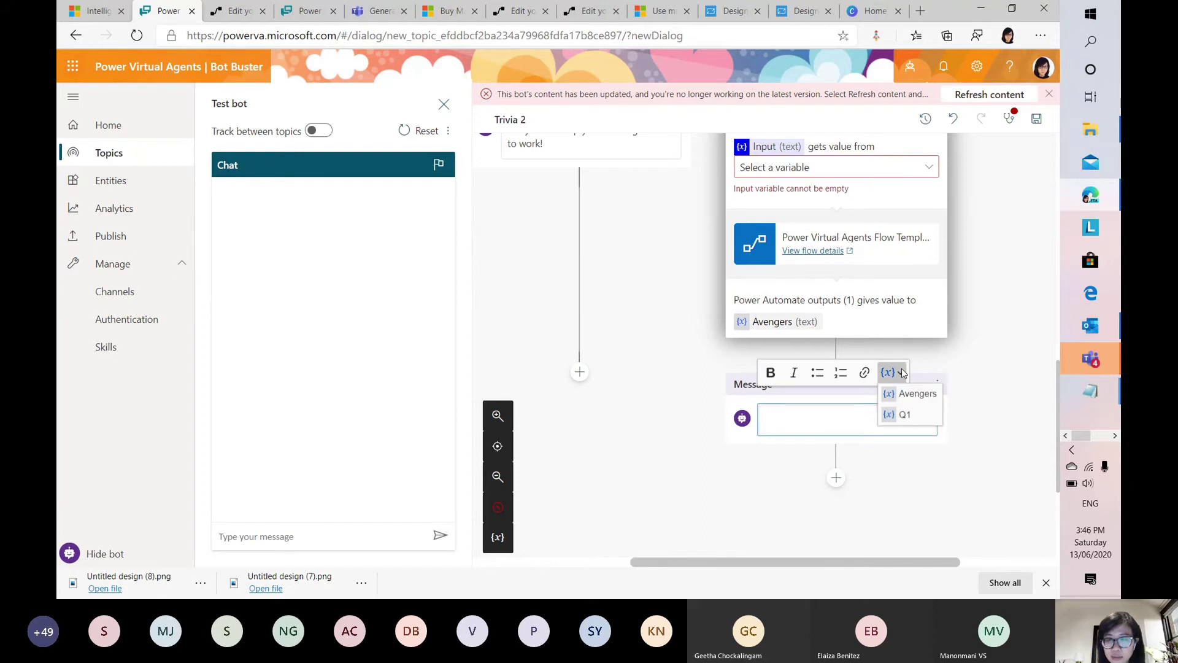
{"action": "left_click", "coordinate": [935, 403]}
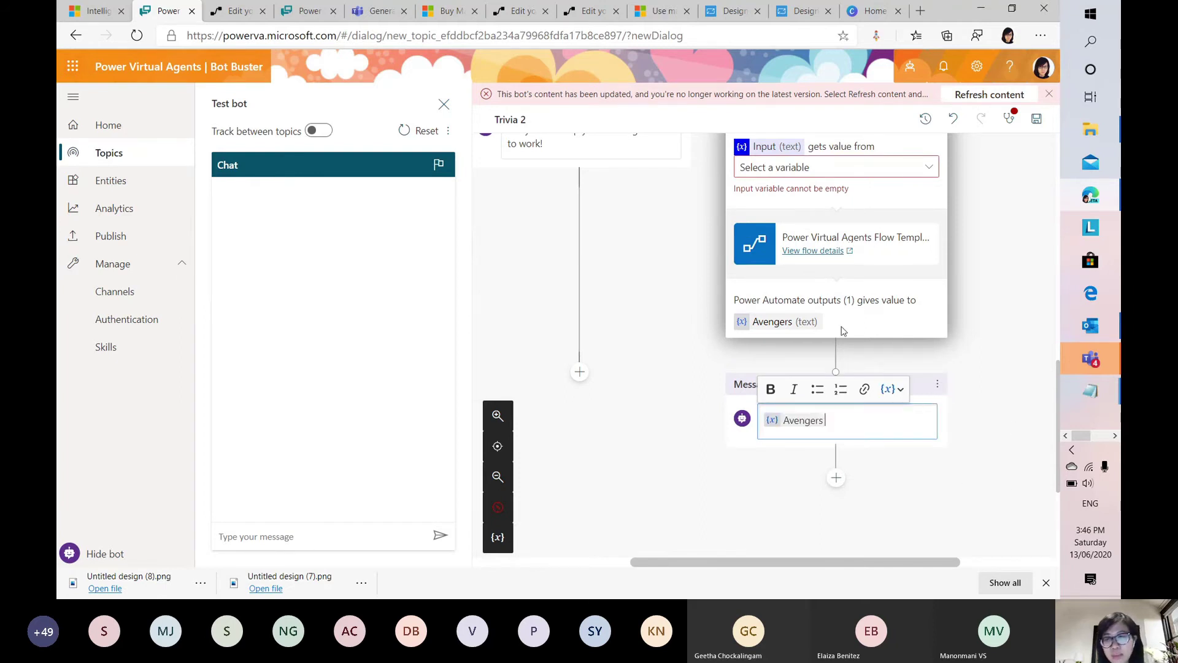
Step: Set the flow action's Input to get its value from the Q1 variable
{"action": "scroll", "coordinate": [842, 332], "scroll_direction": "up", "scroll_amount": 3}
{"action": "left_click", "coordinate": [924, 362]}
{"action": "left_click", "coordinate": [850, 386]}
{"action": "scroll", "coordinate": [882, 337], "scroll_direction": "down", "scroll_amount": 2}
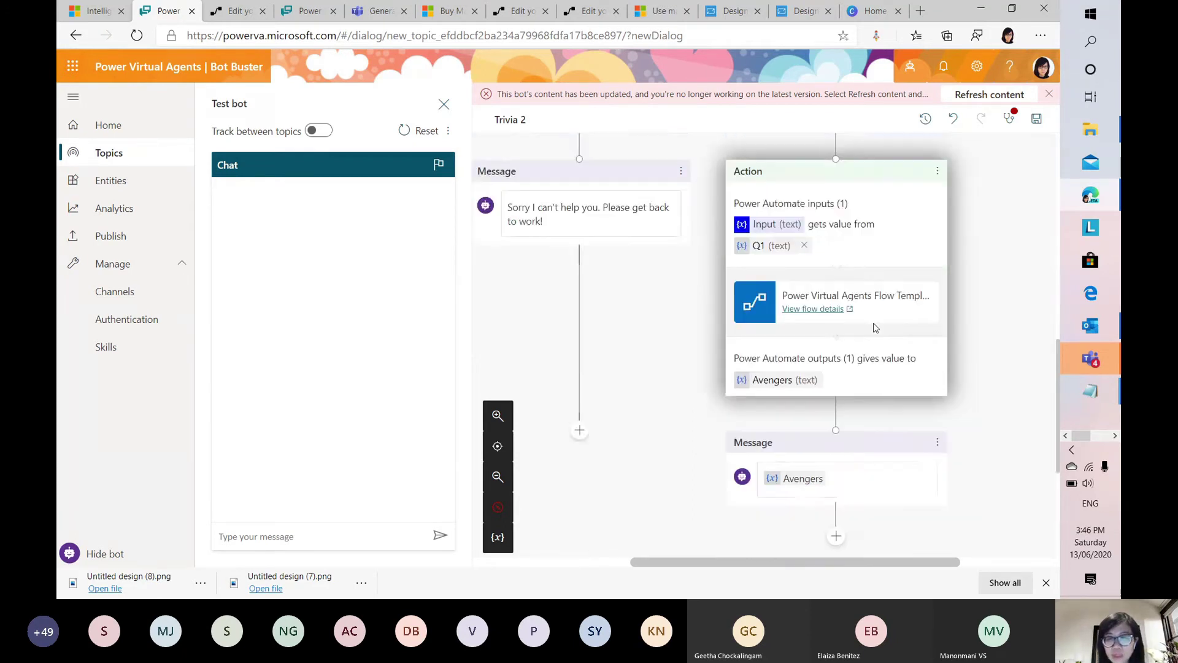
Step: Review the No and Yes branches, including the flow action's input and output and the Avengers message that follows
{"action": "scroll", "coordinate": [874, 328], "scroll_direction": "down", "scroll_amount": 1}
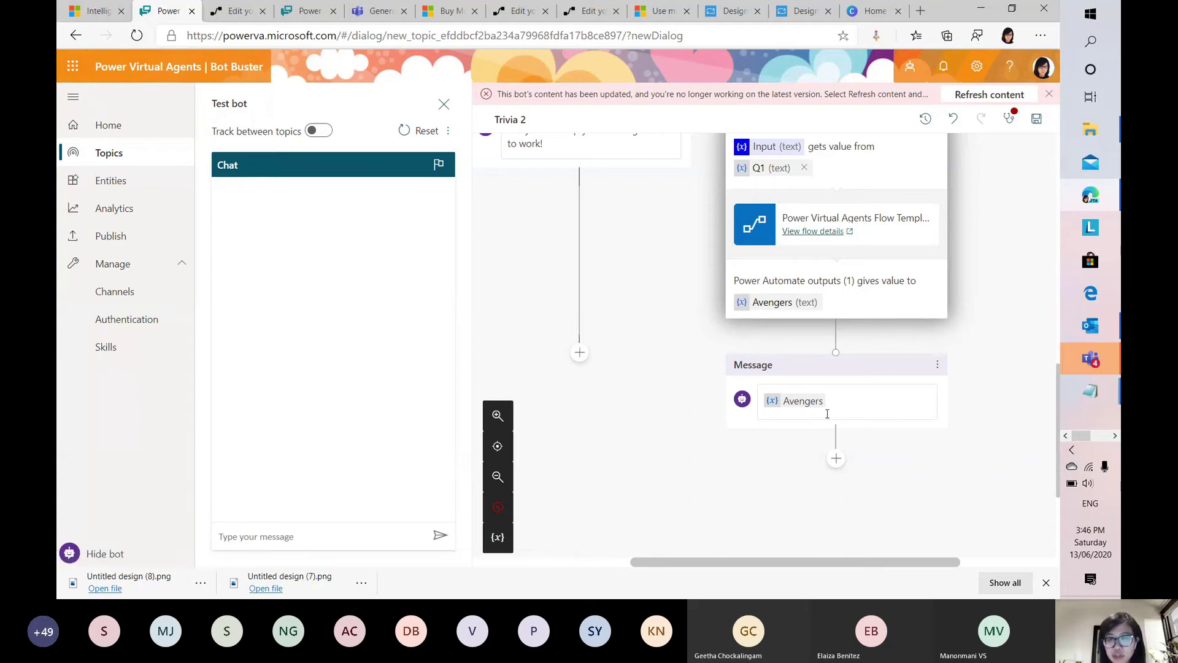
{"action": "scroll", "coordinate": [840, 408], "scroll_direction": "down", "scroll_amount": 1}
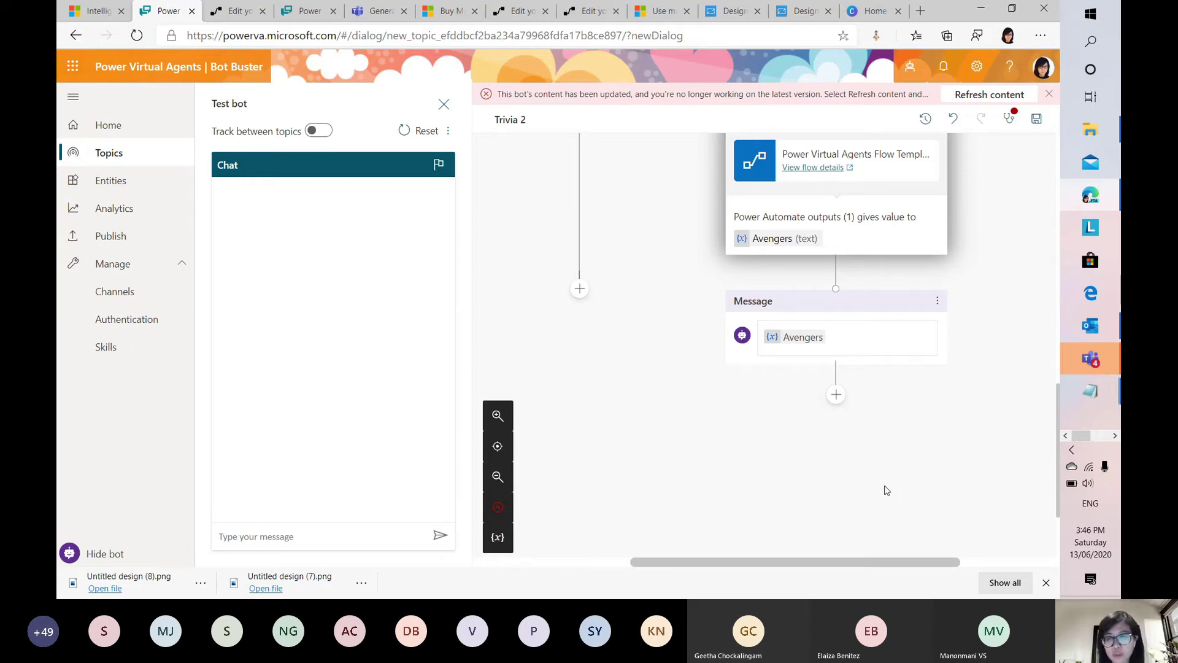
{"action": "scroll", "coordinate": [884, 491], "scroll_direction": "up", "scroll_amount": 3}
{"action": "scroll", "coordinate": [787, 452], "scroll_direction": "down", "scroll_amount": 2}
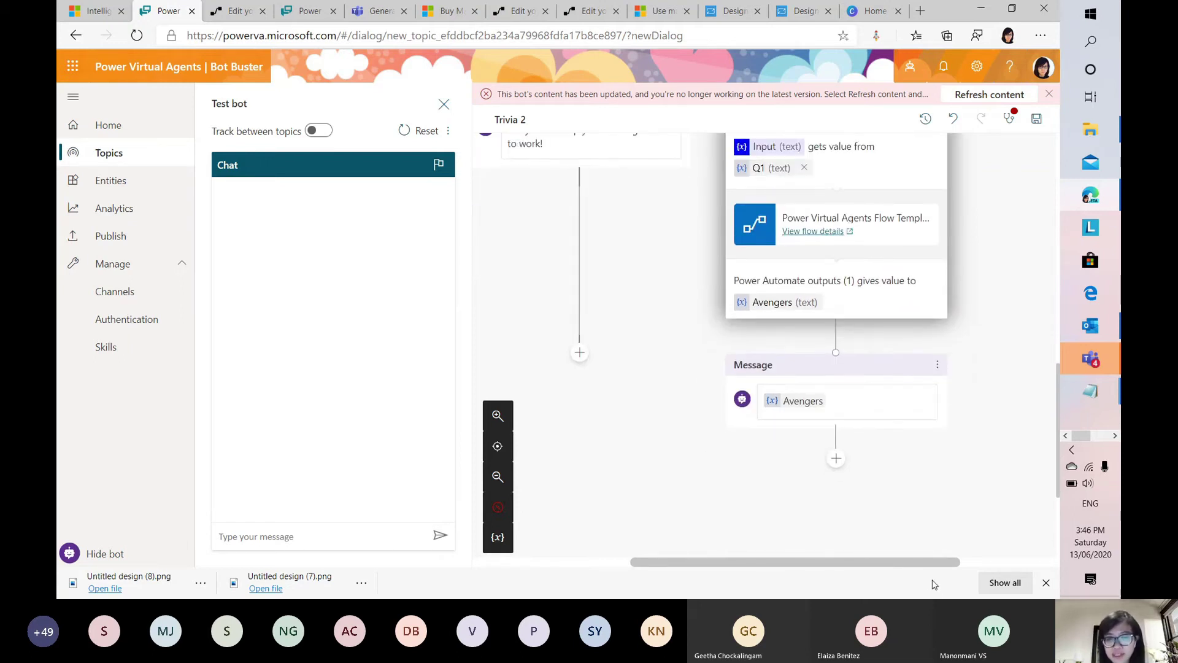
{"action": "left_click_drag", "start_coordinate": [926, 563], "coordinate": [875, 563]}
{"action": "scroll", "coordinate": [1007, 417], "scroll_direction": "up", "scroll_amount": 3}
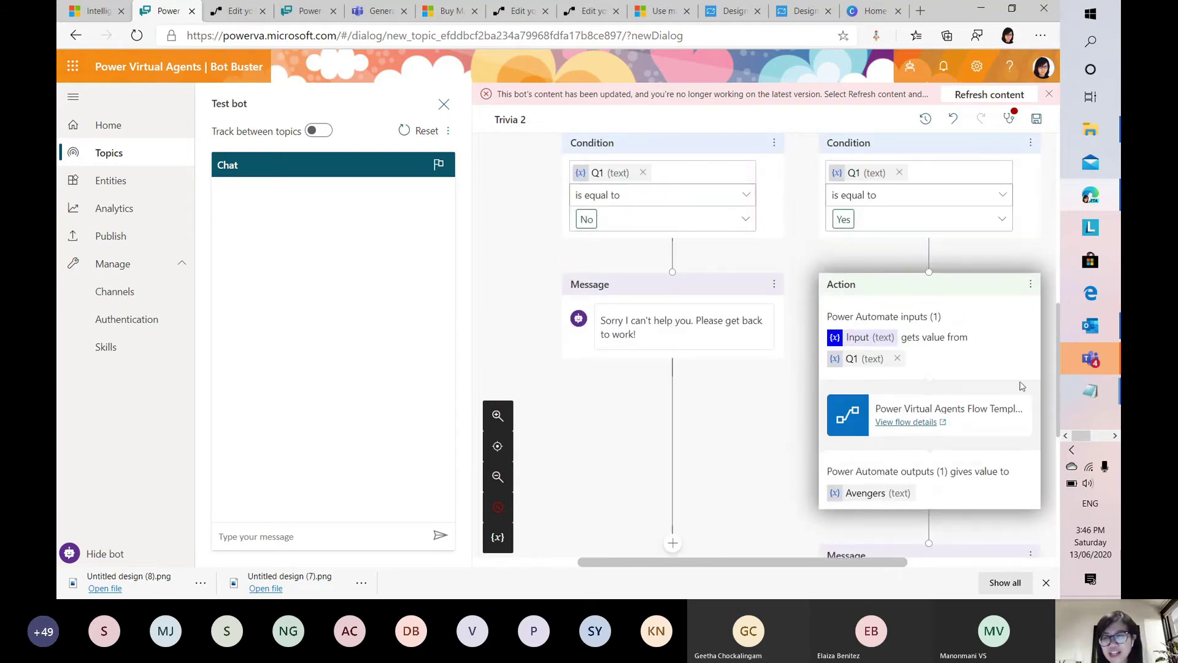
{"action": "scroll", "coordinate": [963, 436], "scroll_direction": "down", "scroll_amount": 2}
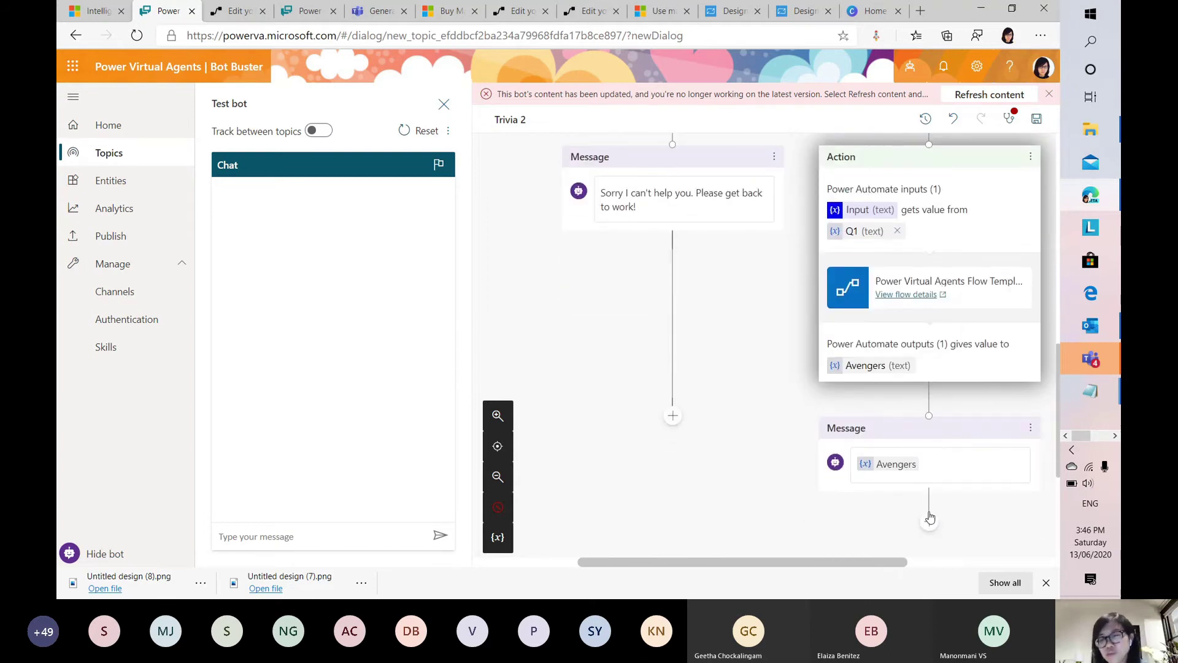
{"action": "left_click_drag", "start_coordinate": [899, 562], "coordinate": [930, 563]}
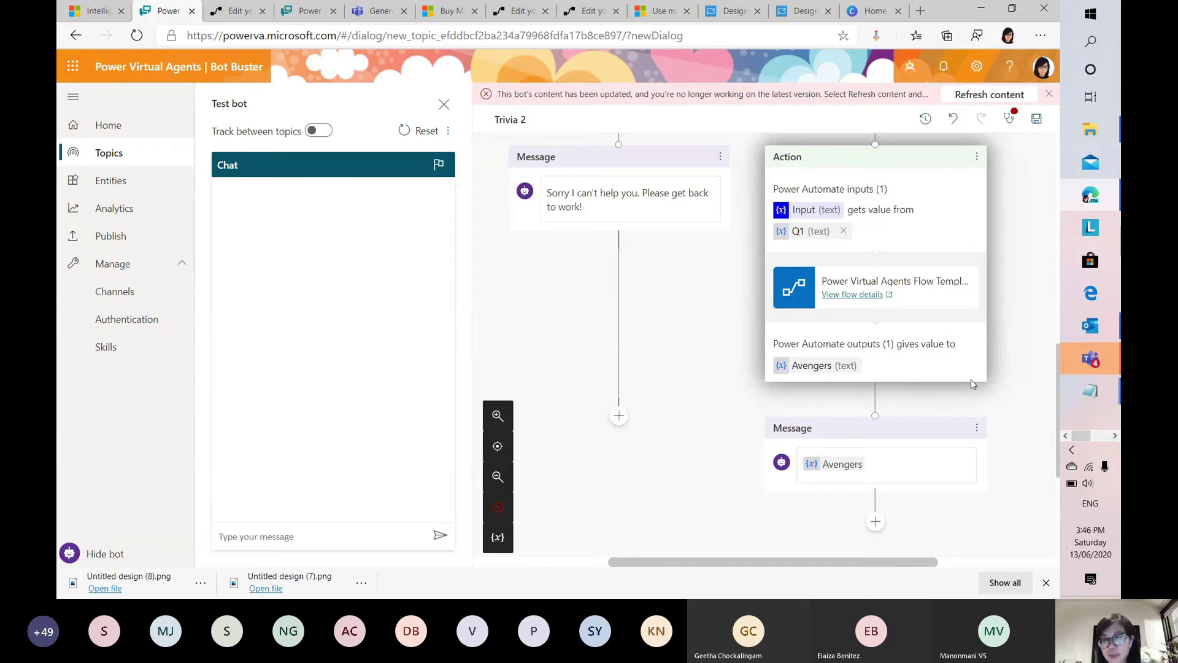
{"action": "scroll", "coordinate": [973, 435], "scroll_direction": "down", "scroll_amount": 1}
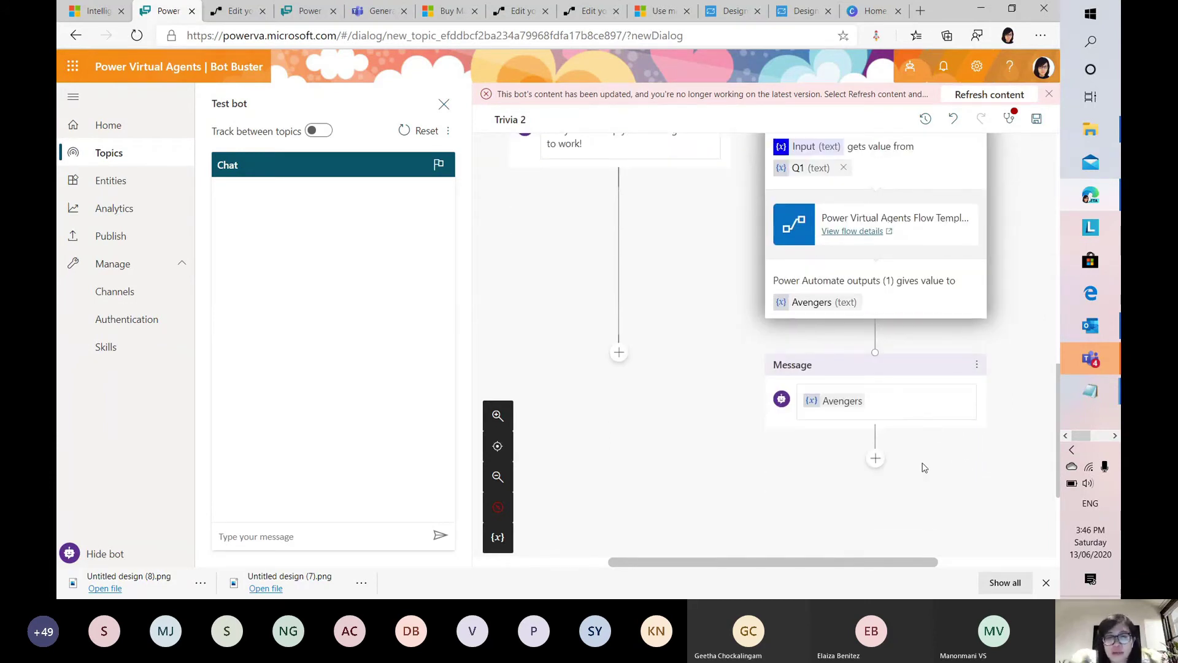
{"action": "scroll", "coordinate": [837, 442], "scroll_direction": "up", "scroll_amount": 3}
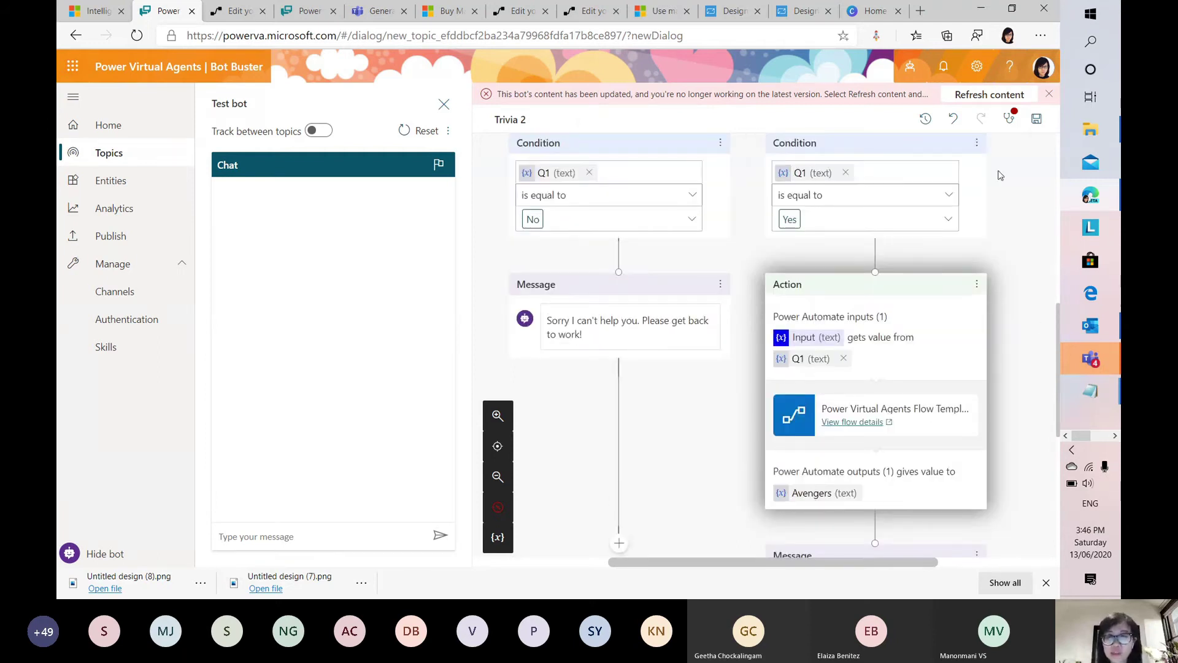
Step: Save the Trivia 2 topic despite its errors and refresh the bot's content to the latest version
{"action": "left_click", "coordinate": [1037, 119]}
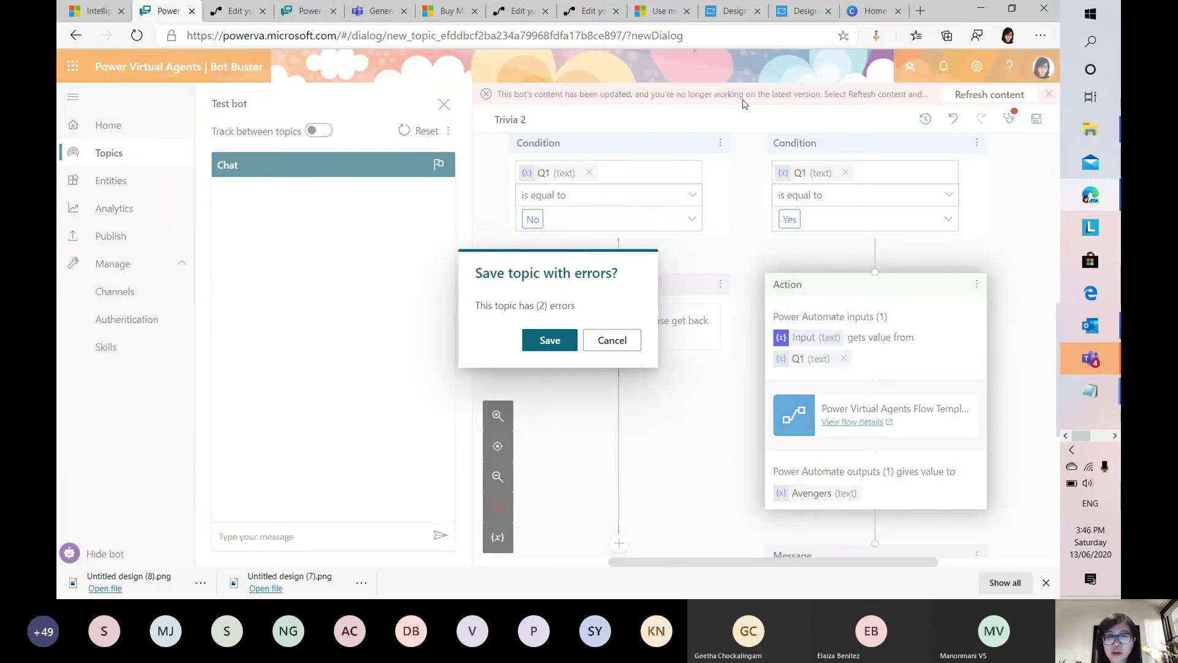
{"action": "left_click", "coordinate": [568, 340]}
{"action": "left_click", "coordinate": [1002, 118]}
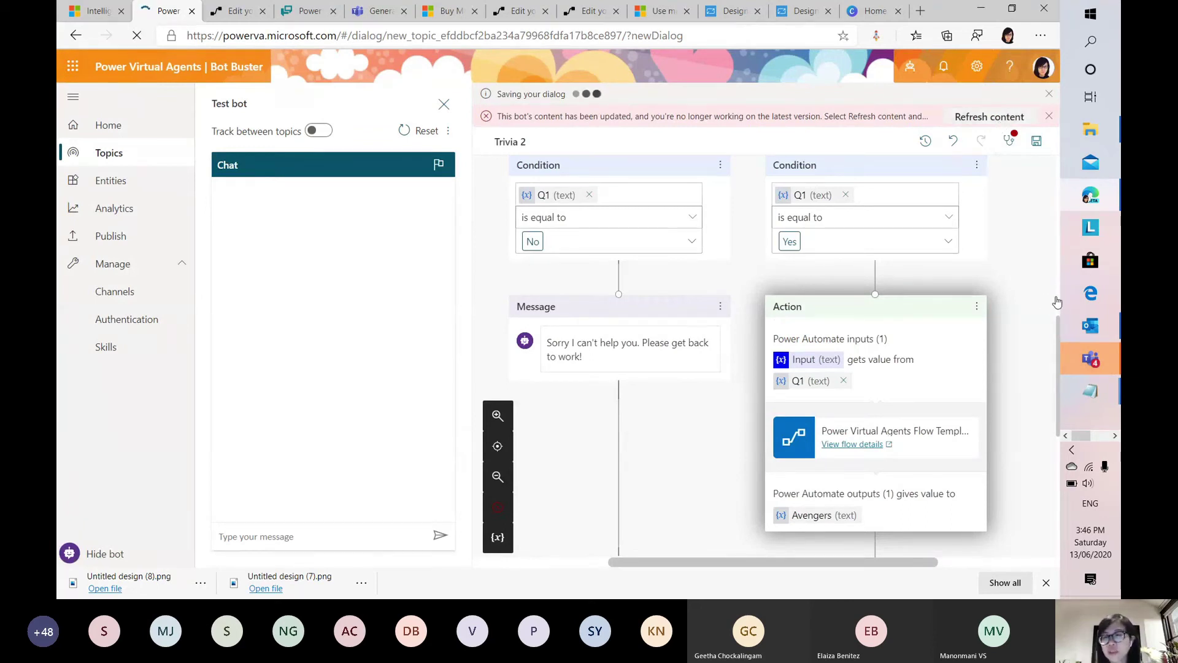
{"action": "left_click", "coordinate": [976, 117]}
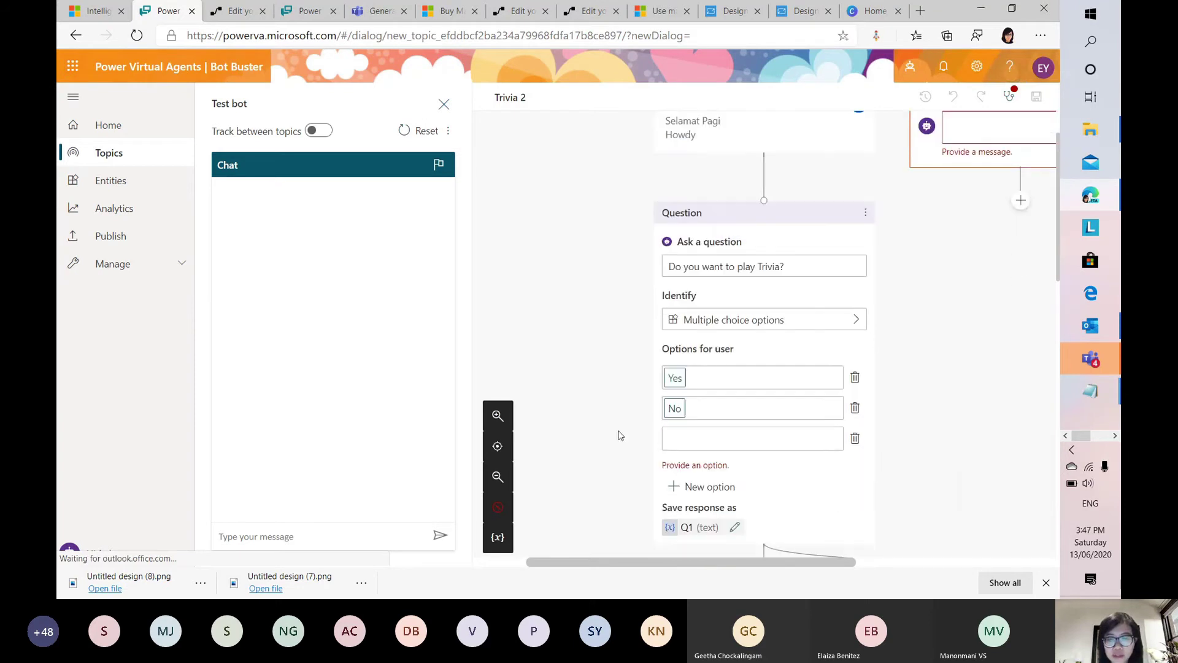
Step: Delete the empty third option from the "Do you want to play Trivia?" question and remove the disconnected blank message
{"action": "left_click", "coordinate": [855, 438]}
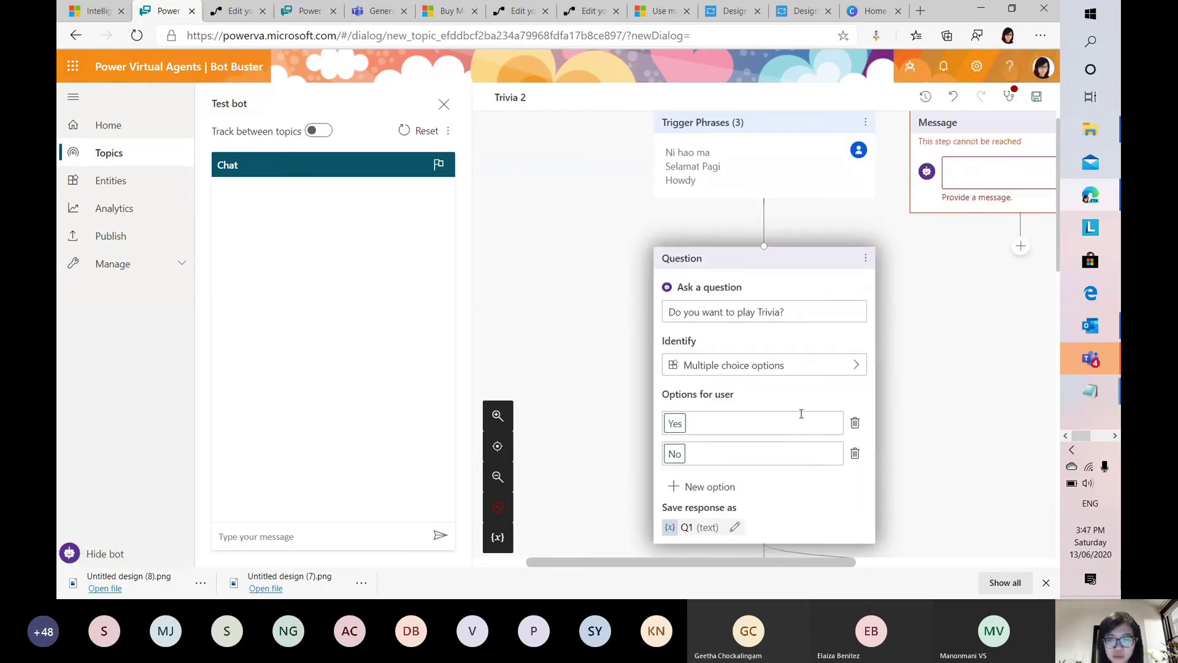
{"action": "left_click_drag", "start_coordinate": [759, 563], "coordinate": [827, 562]}
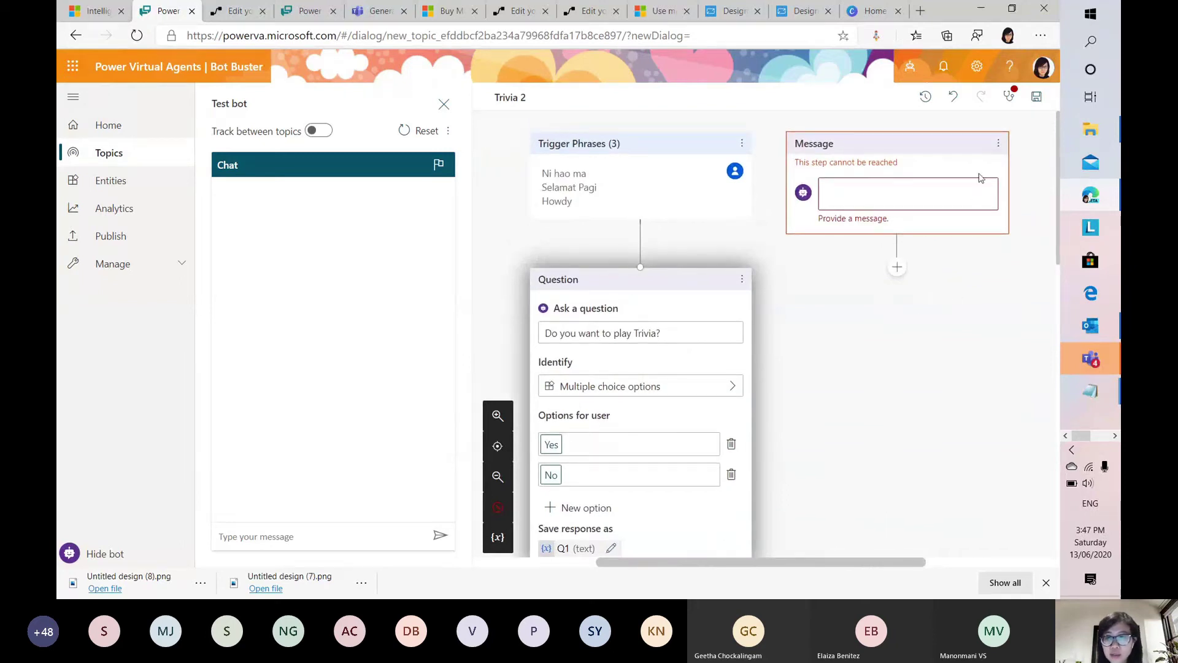
{"action": "left_click", "coordinate": [998, 143]}
{"action": "scroll", "coordinate": [878, 368], "scroll_direction": "down", "scroll_amount": 12}
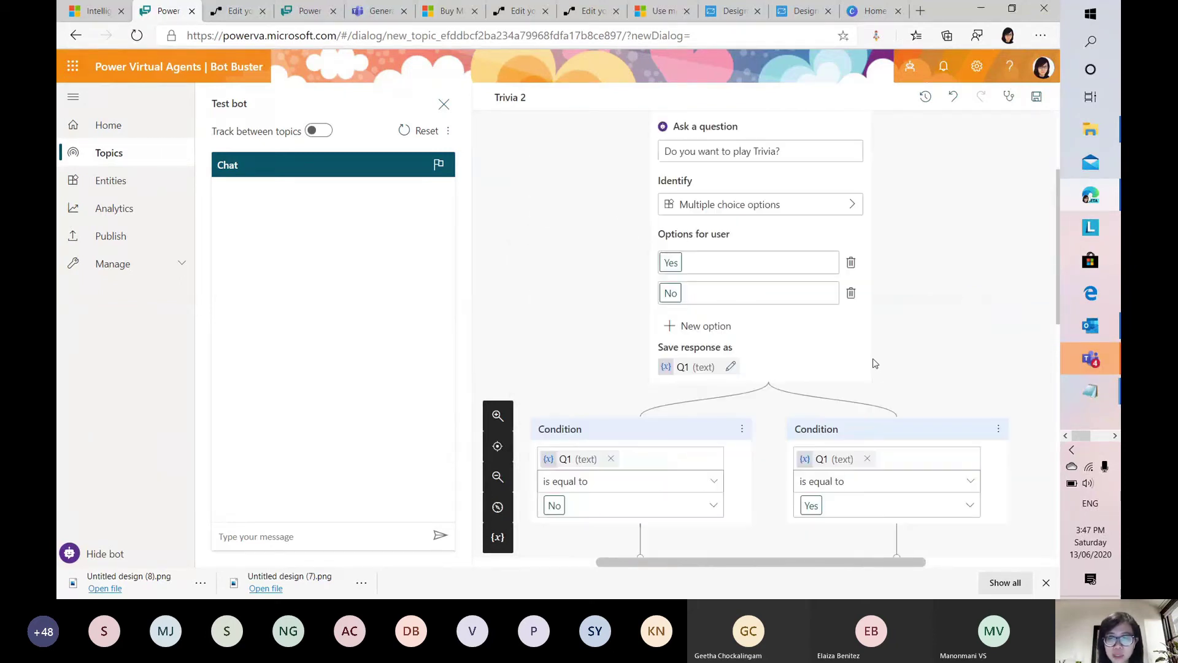
Step: Test the topic in the bot chat with the trigger phrase "Selamat Pagi" and answer Yes to the trivia question
{"action": "scroll", "coordinate": [913, 457], "scroll_direction": "up", "scroll_amount": 8}
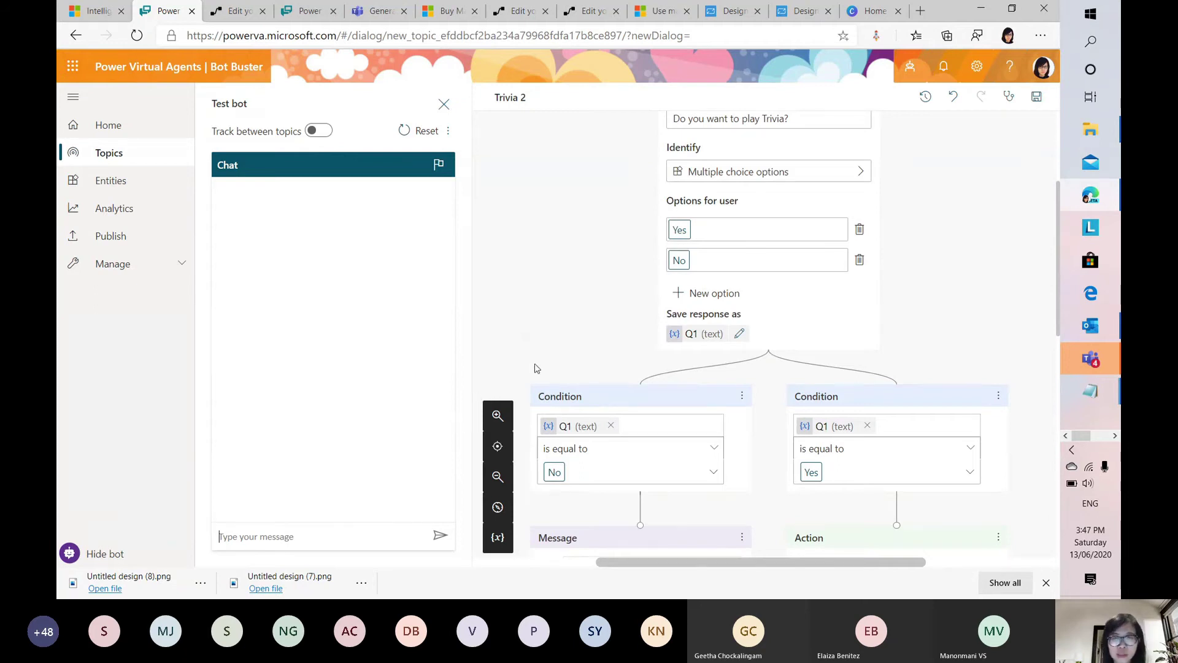
{"action": "scroll", "coordinate": [556, 338], "scroll_direction": "up", "scroll_amount": 3}
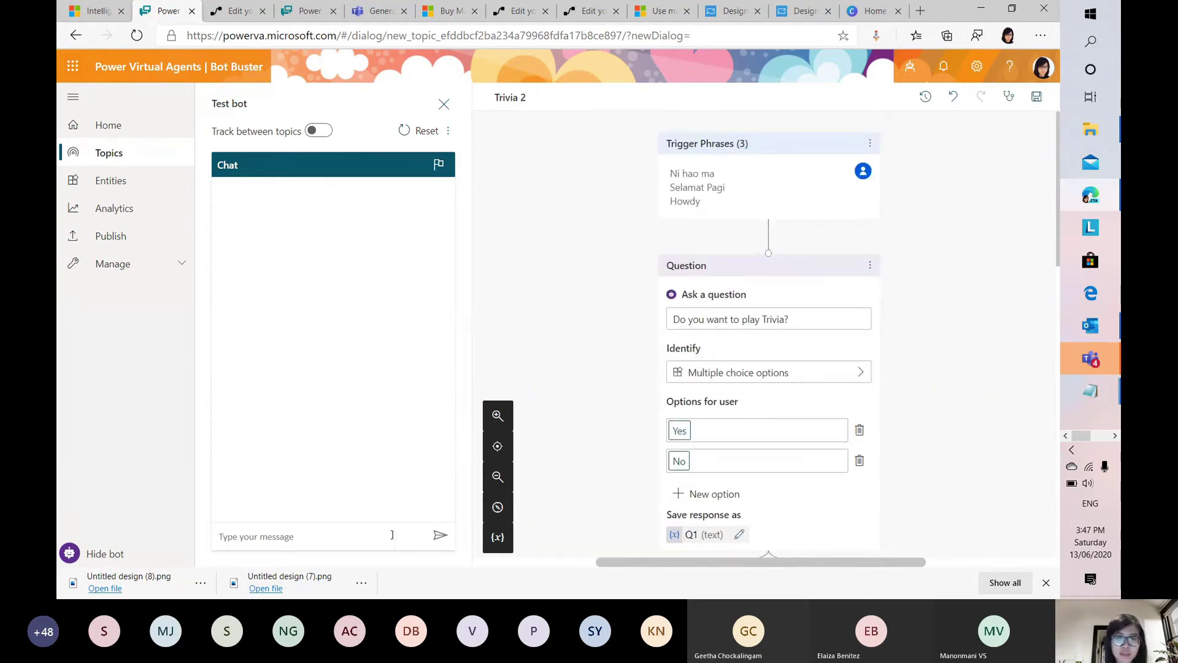
{"action": "type", "text": "Selamat Pa"}
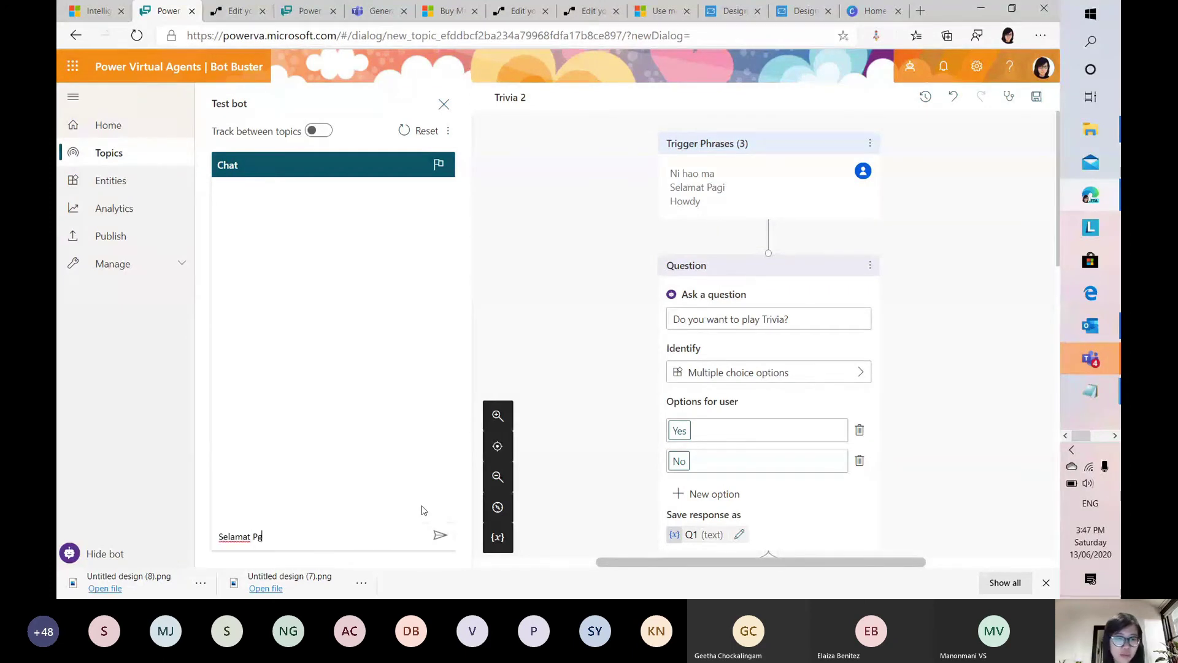
{"action": "type", "text": "gi"}
{"action": "key", "text": "Return"}
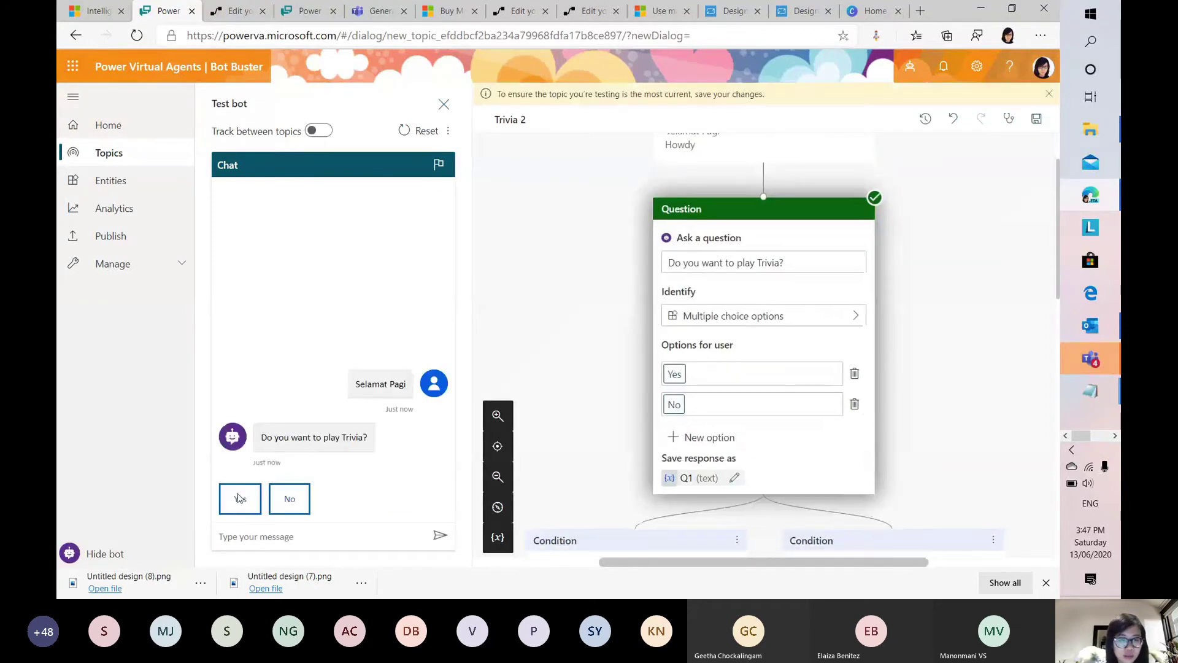
{"action": "left_click", "coordinate": [240, 496]}
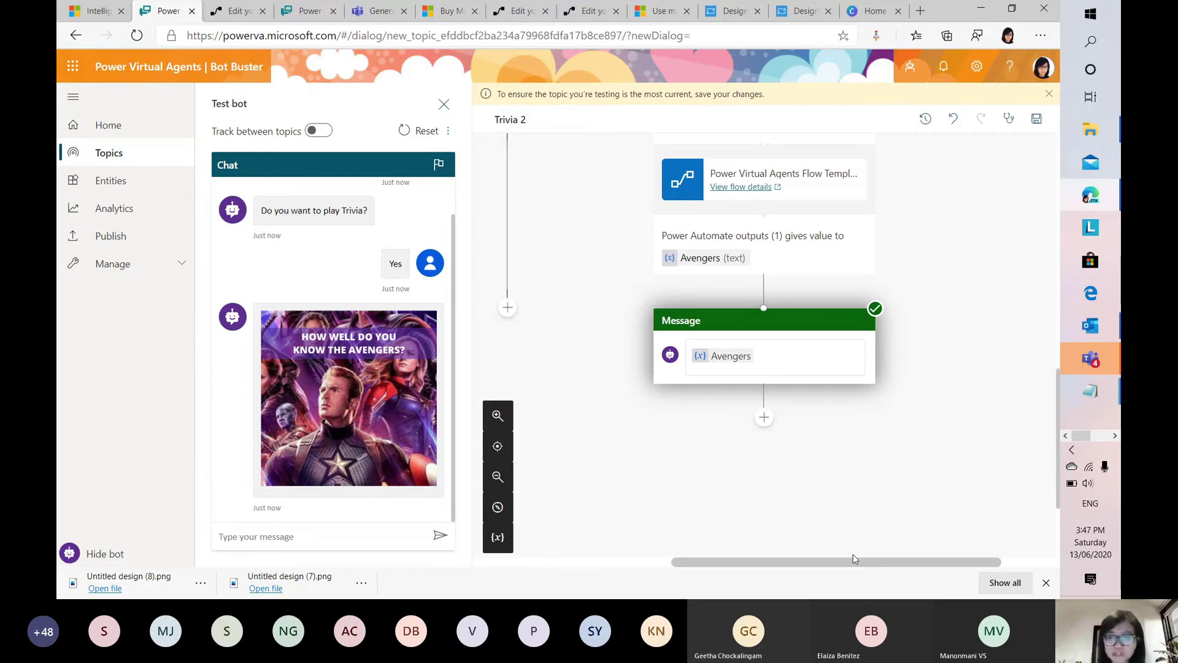
Step: Add a question after the Avengers message that asks "How many orginal Avengers are there?"
{"action": "mouse_move", "coordinate": [857, 566]}
{"action": "left_mouse_down"}
{"action": "mouse_move", "coordinate": [804, 562]}
{"action": "mouse_move", "coordinate": [843, 562]}
{"action": "left_mouse_up"}
{"action": "scroll", "coordinate": [886, 423], "scroll_direction": "up", "scroll_amount": 4}
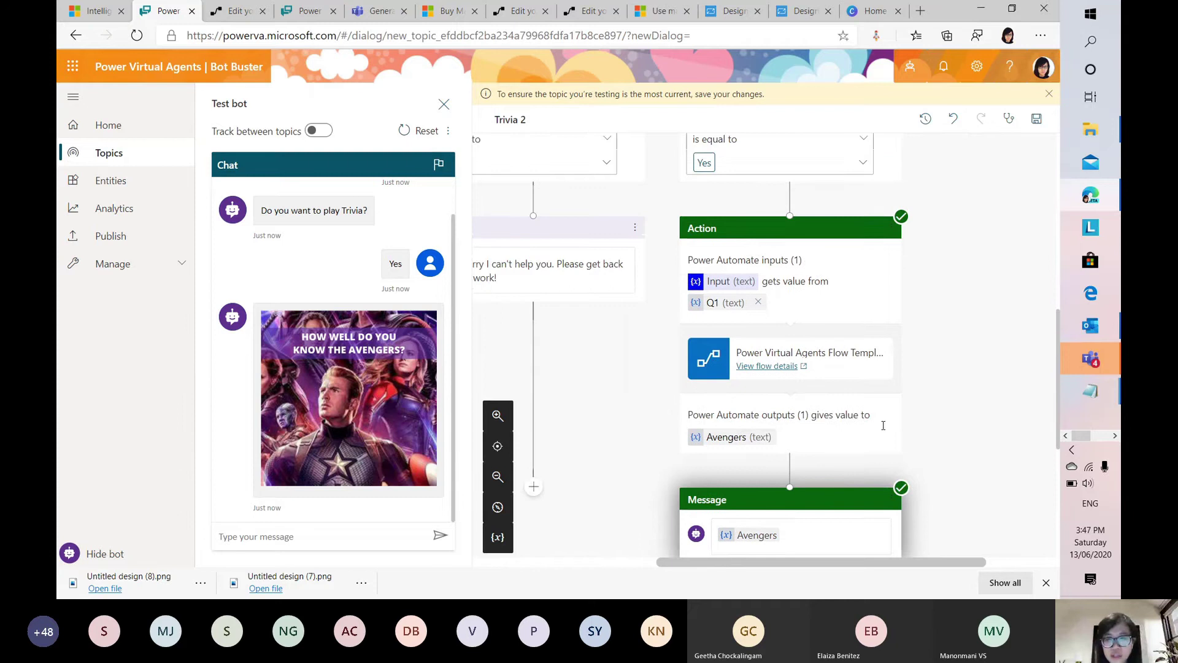
{"action": "scroll", "coordinate": [894, 426], "scroll_direction": "down", "scroll_amount": 2}
{"action": "scroll", "coordinate": [894, 426], "scroll_direction": "up", "scroll_amount": 3}
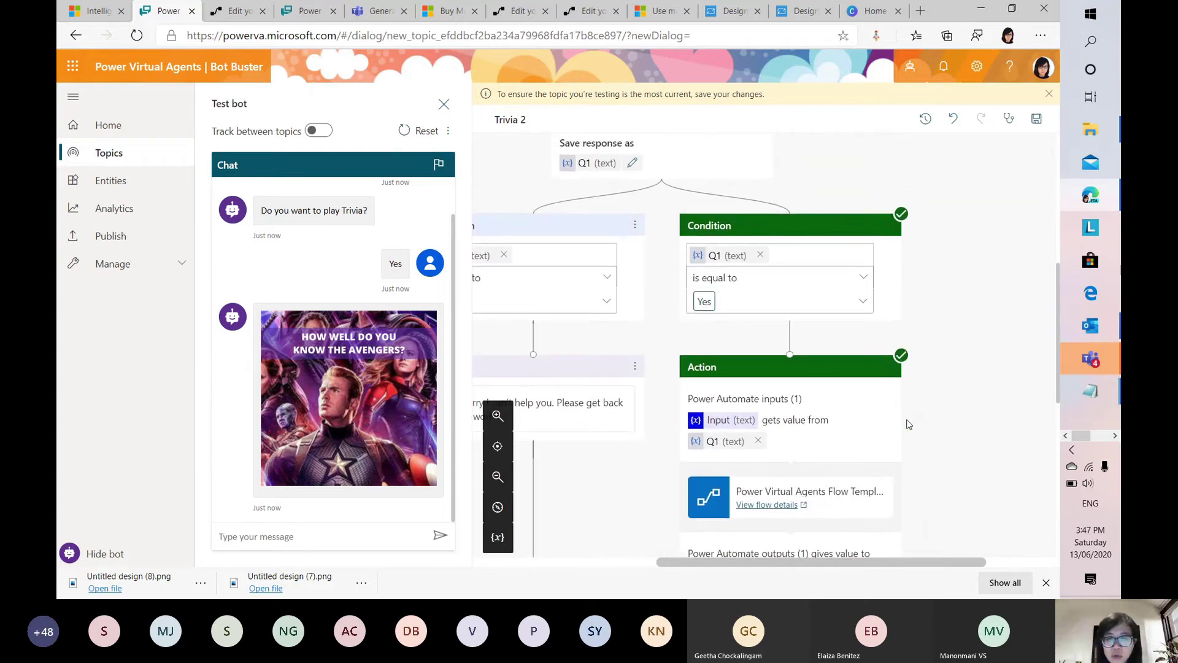
{"action": "scroll", "coordinate": [893, 426], "scroll_direction": "down", "scroll_amount": 5}
{"action": "scroll", "coordinate": [836, 448], "scroll_direction": "up", "scroll_amount": 3}
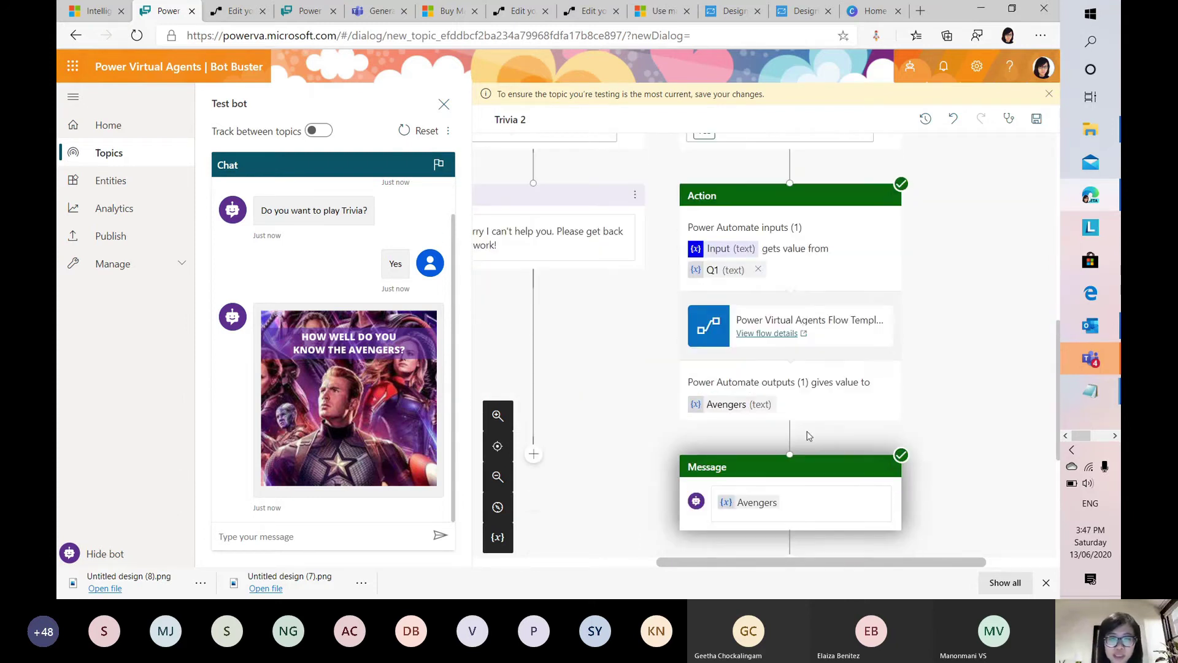
{"action": "scroll", "coordinate": [798, 381], "scroll_direction": "down", "scroll_amount": 4}
{"action": "left_click", "coordinate": [791, 359]}
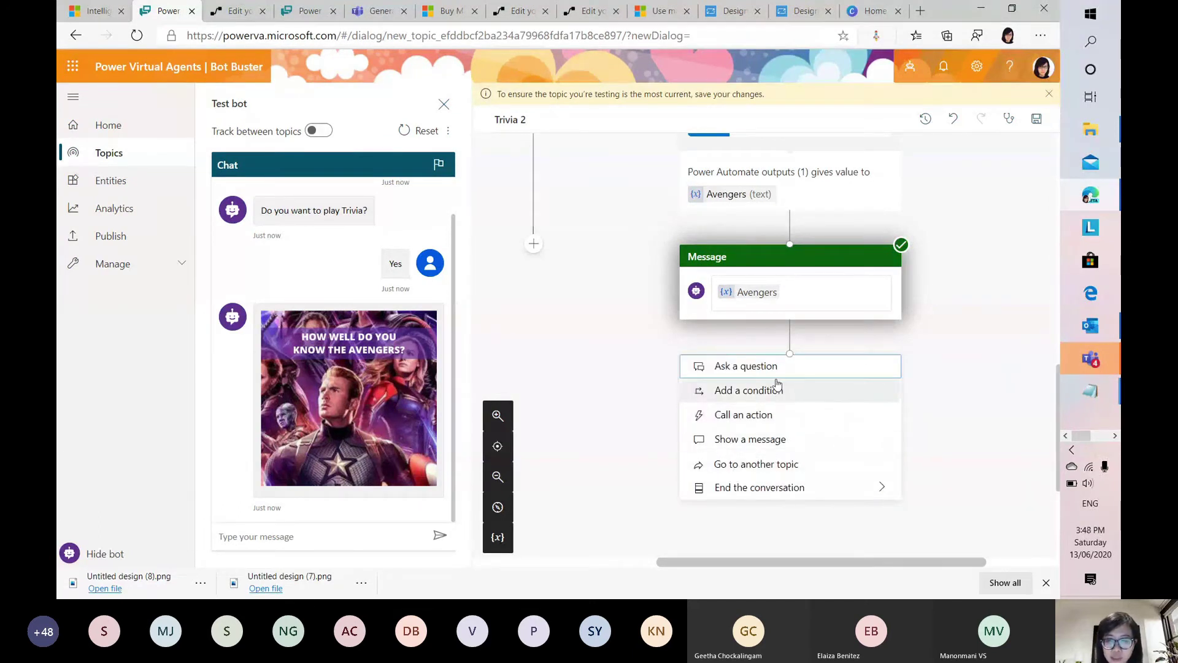
{"action": "left_click", "coordinate": [755, 367]}
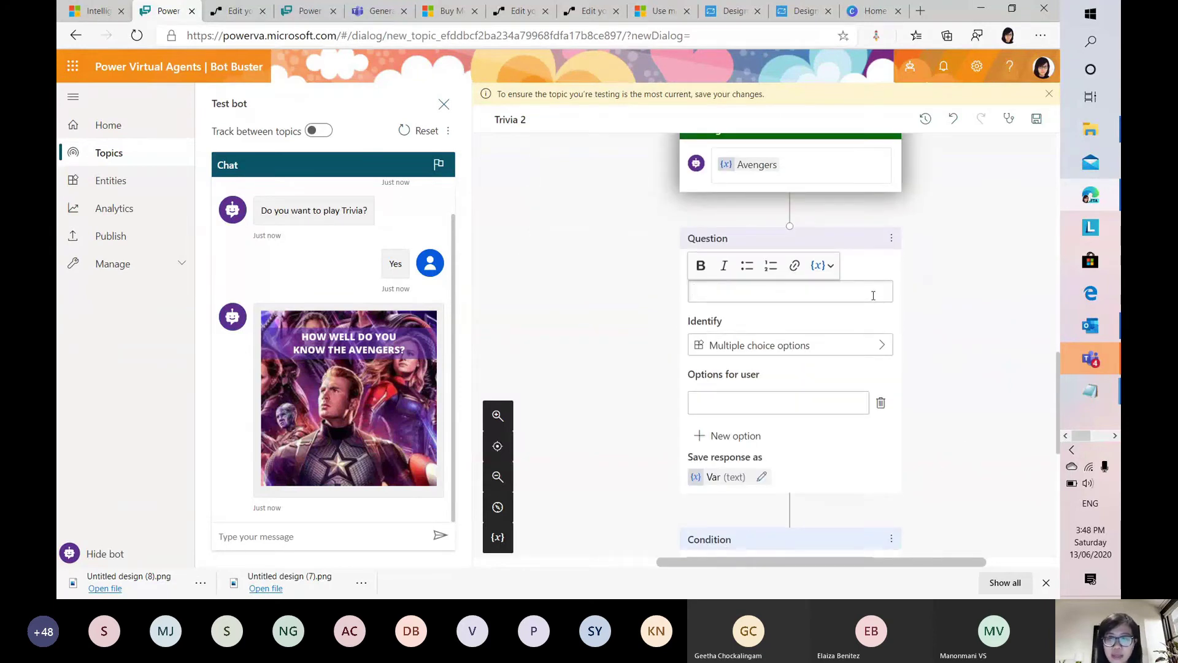
{"action": "left_click", "coordinate": [873, 295]}
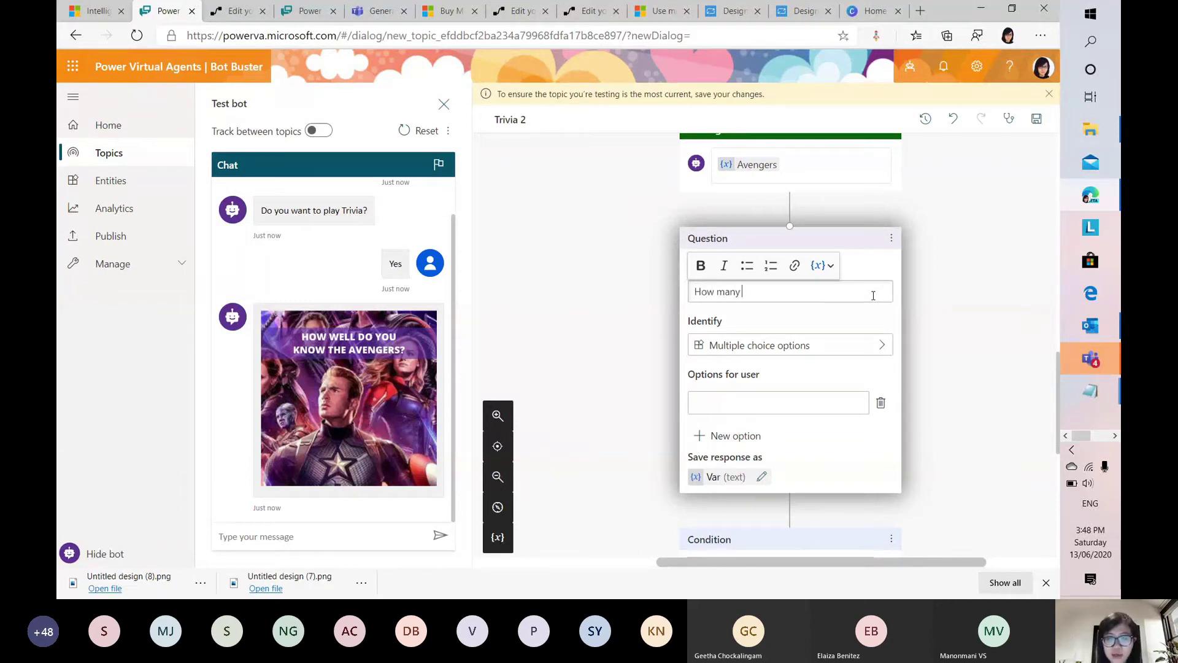
{"action": "type", "text": "How many orginal A"}
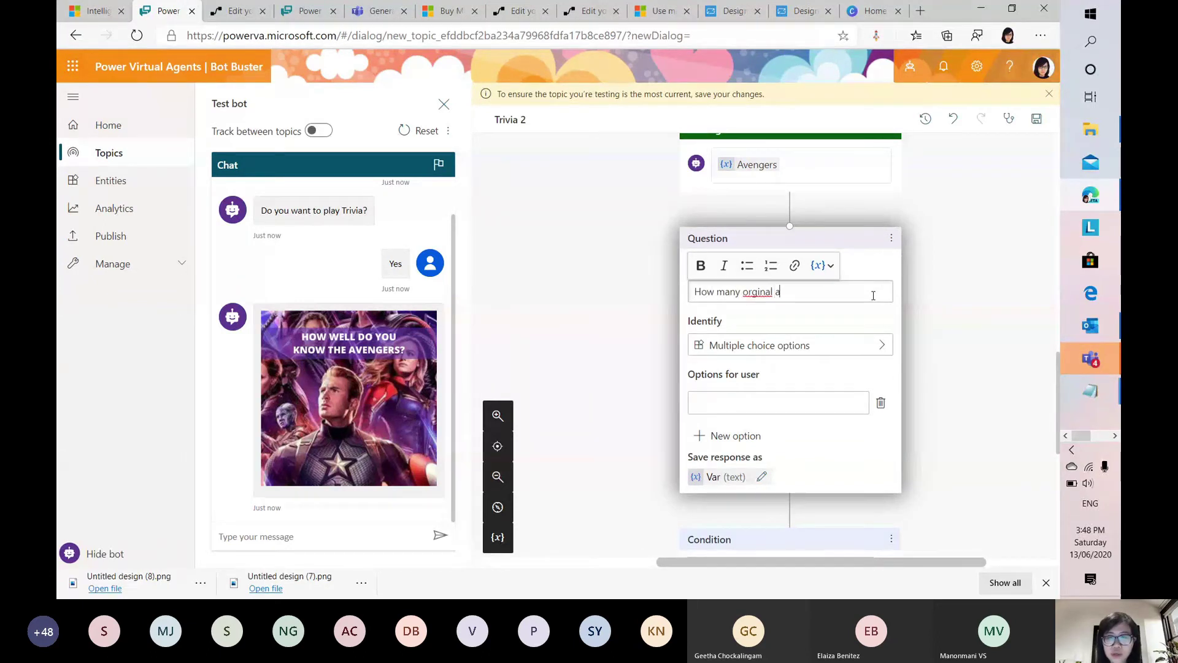
{"action": "type", "text": "vengers are there?"}
Step: Make the new question's text bold and set the information it identifies to Number
{"action": "left_click_drag", "start_coordinate": [873, 295], "coordinate": [692, 292]}
{"action": "left_click", "coordinate": [702, 274]}
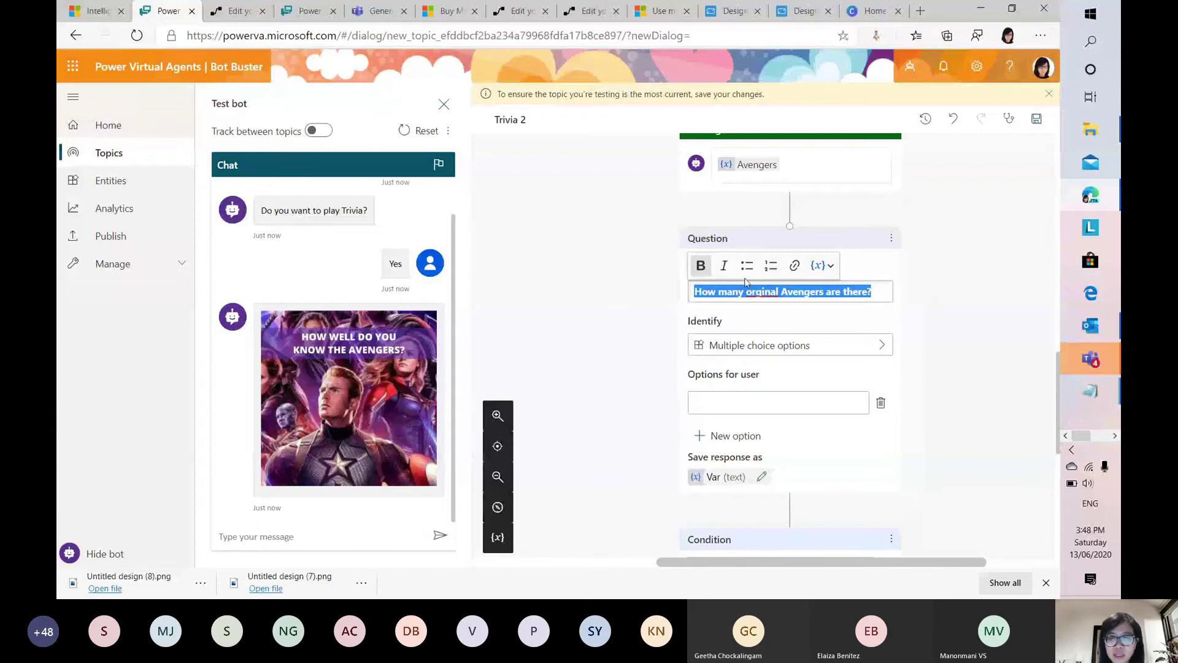
{"action": "scroll", "coordinate": [804, 372], "scroll_direction": "down", "scroll_amount": 1}
{"action": "left_click", "coordinate": [874, 283]}
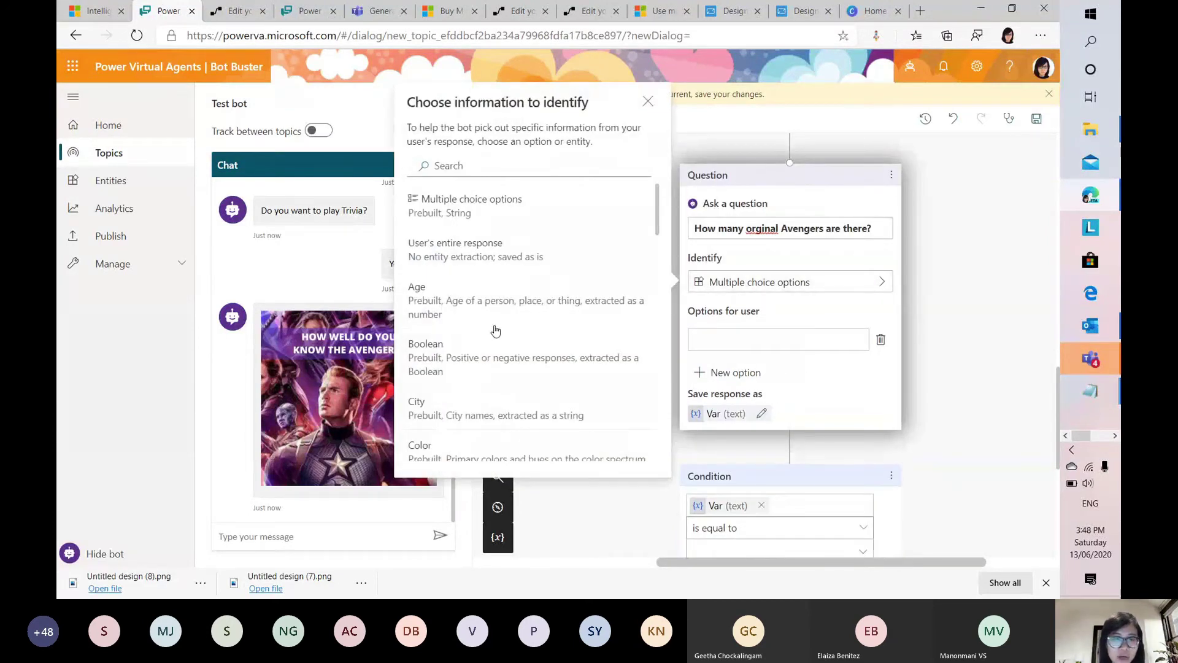
{"action": "scroll", "coordinate": [496, 332], "scroll_direction": "down", "scroll_amount": 3}
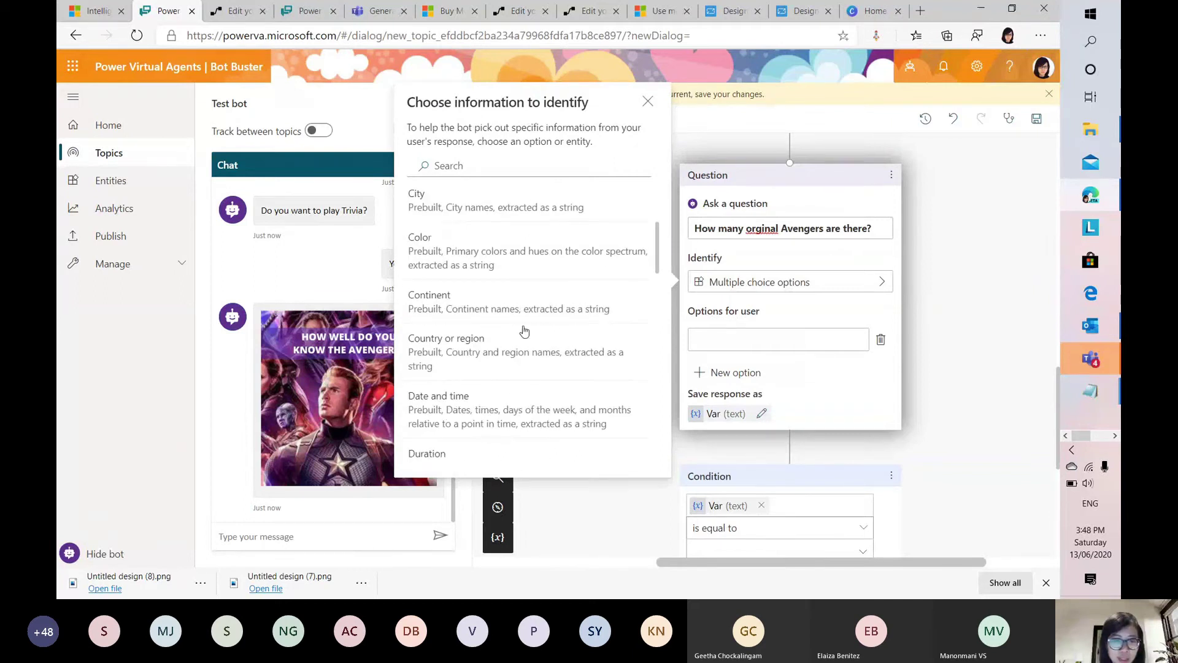
{"action": "scroll", "coordinate": [524, 332], "scroll_direction": "down", "scroll_amount": 4}
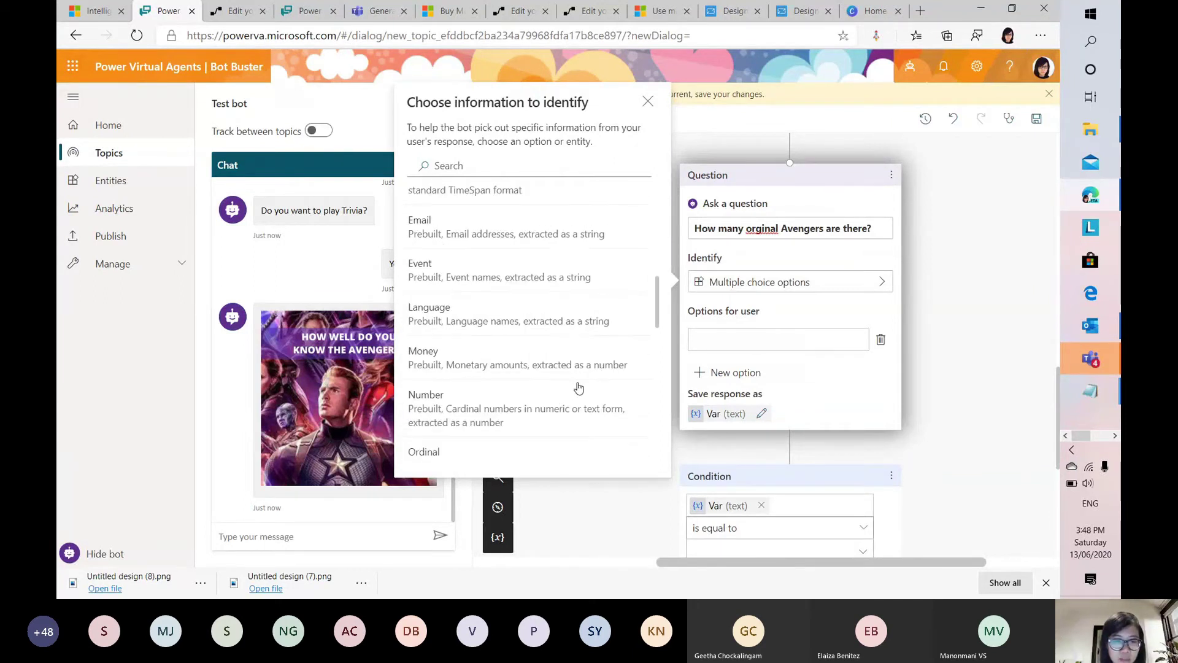
{"action": "left_click", "coordinate": [541, 418]}
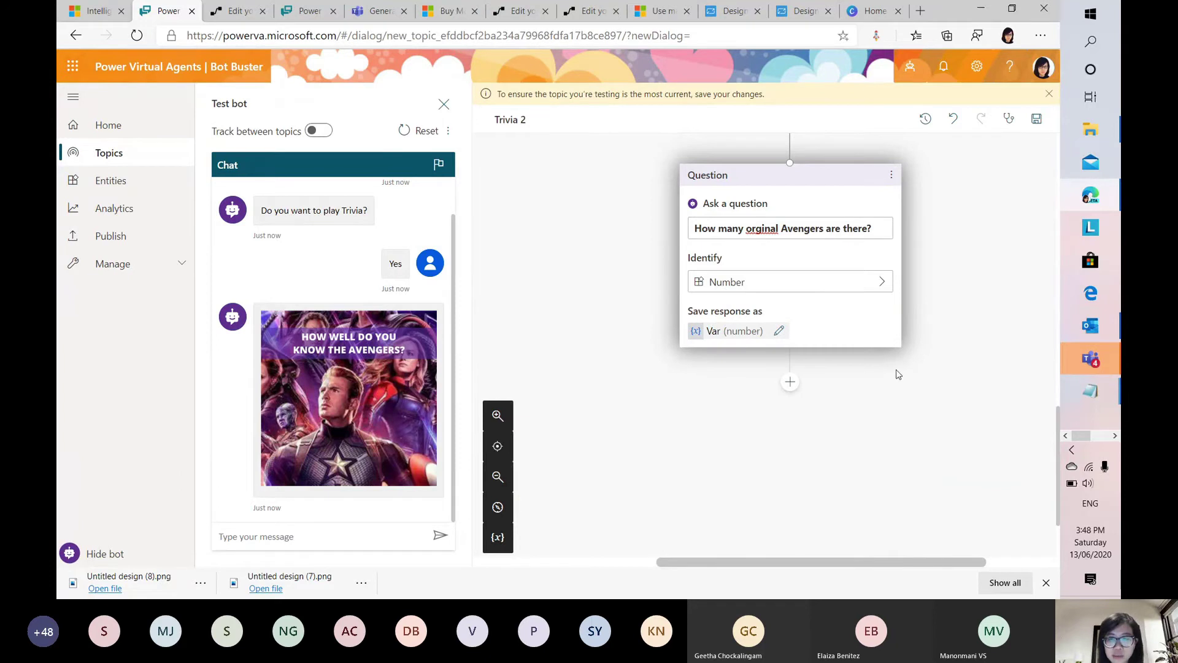
Step: Rename the new question's response variable to Q2 and save the topic
{"action": "scroll", "coordinate": [798, 258], "scroll_direction": "down", "scroll_amount": 2}
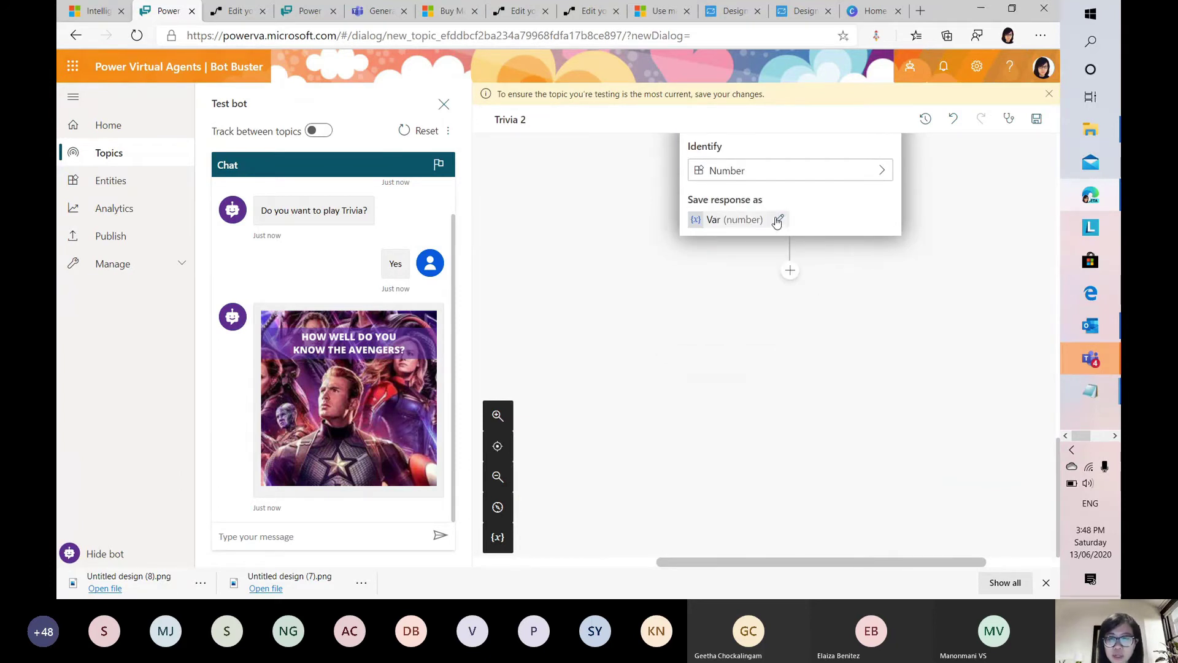
{"action": "left_click", "coordinate": [778, 220]}
{"action": "left_click_drag", "start_coordinate": [858, 197], "coordinate": [759, 204]}
{"action": "left_click", "coordinate": [837, 206]}
{"action": "double_click", "coordinate": [837, 207]}
{"action": "key", "text": "BackSpace"}
{"action": "type", "text": "Q"}
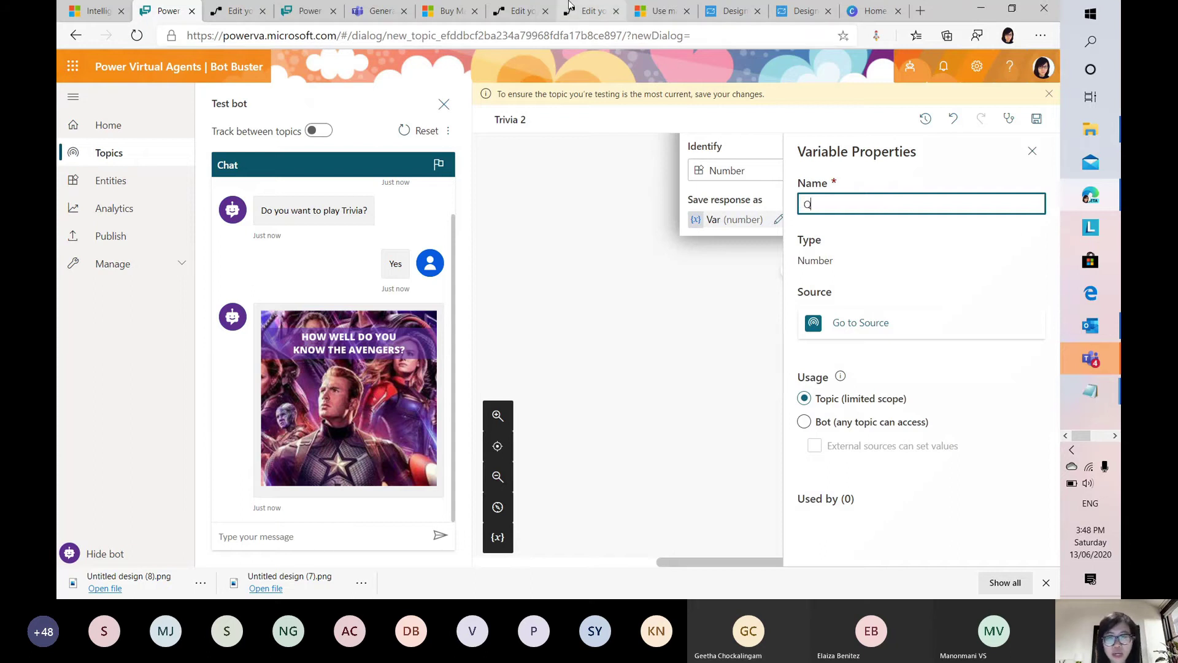
{"action": "left_click", "coordinate": [715, 402]}
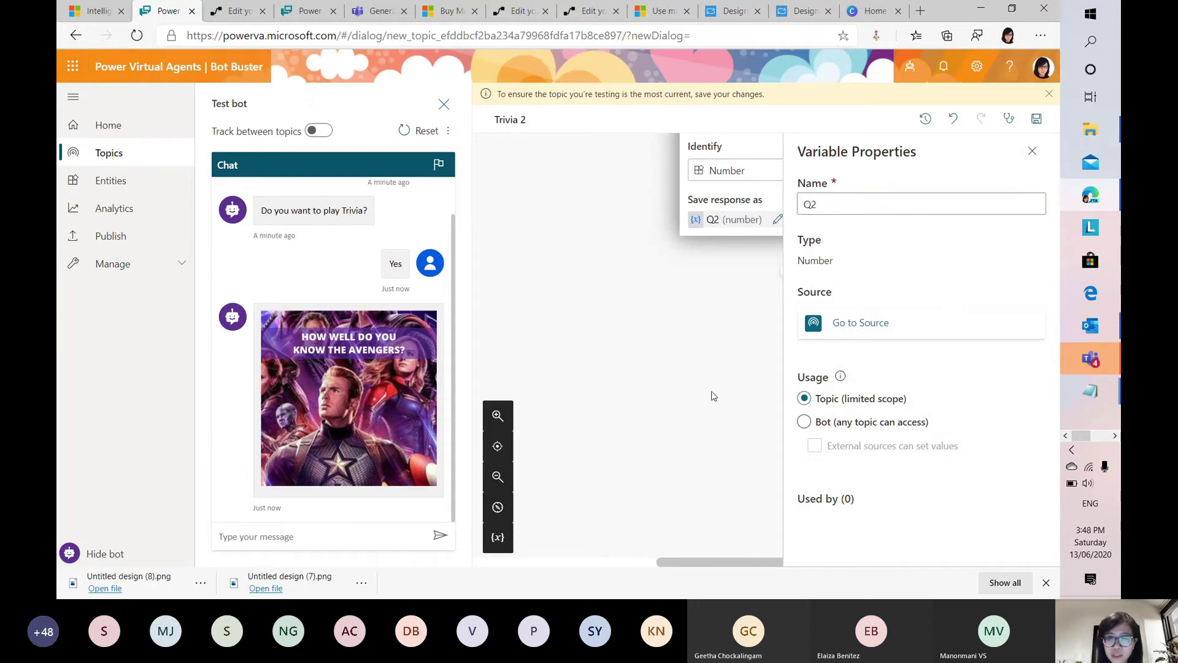
{"action": "left_click", "coordinate": [1033, 154]}
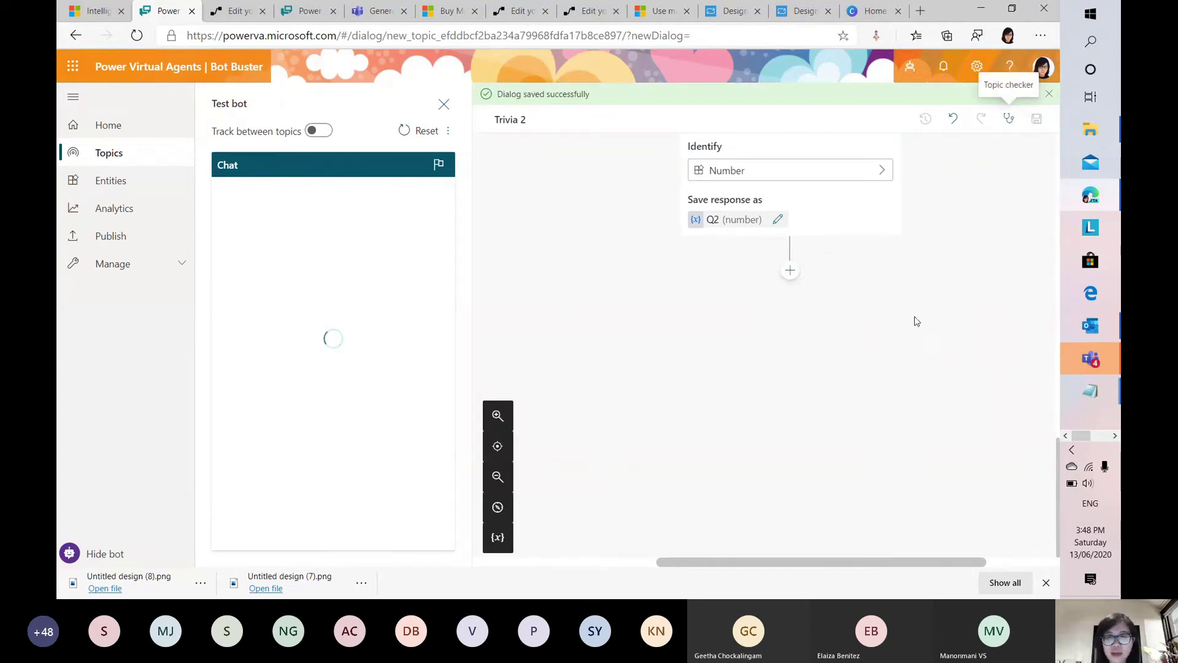
Step: Add a condition after the Avengers count question that checks whether Q2 is equal to 6
{"action": "left_click", "coordinate": [791, 272]}
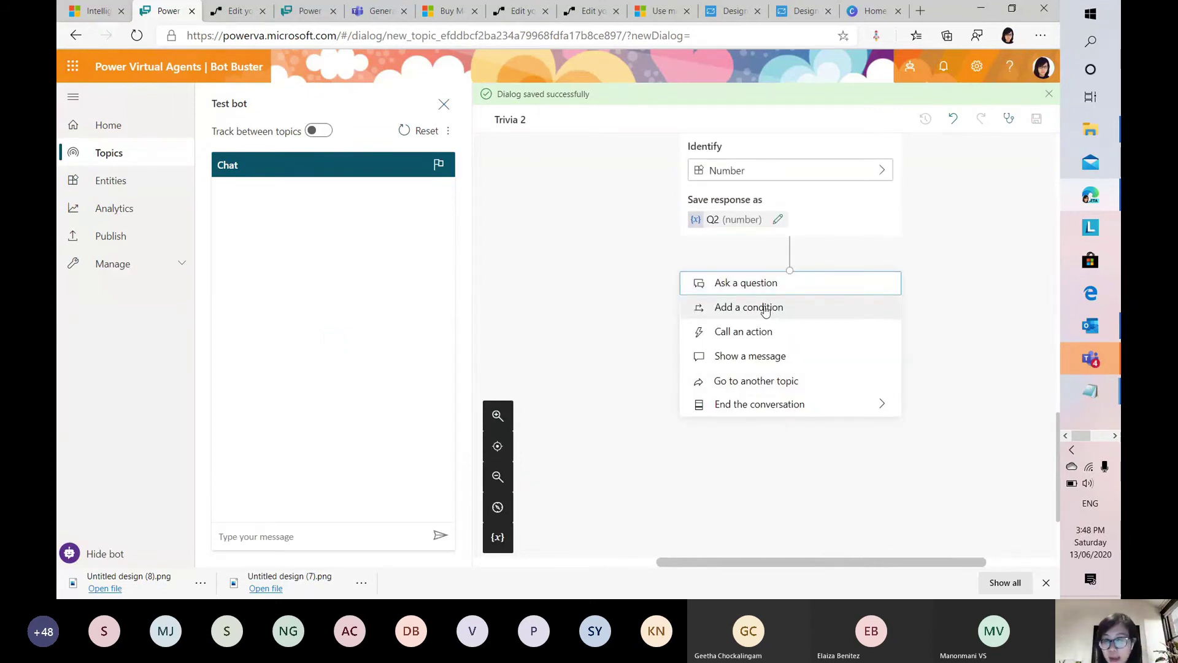
{"action": "left_click", "coordinate": [761, 313]}
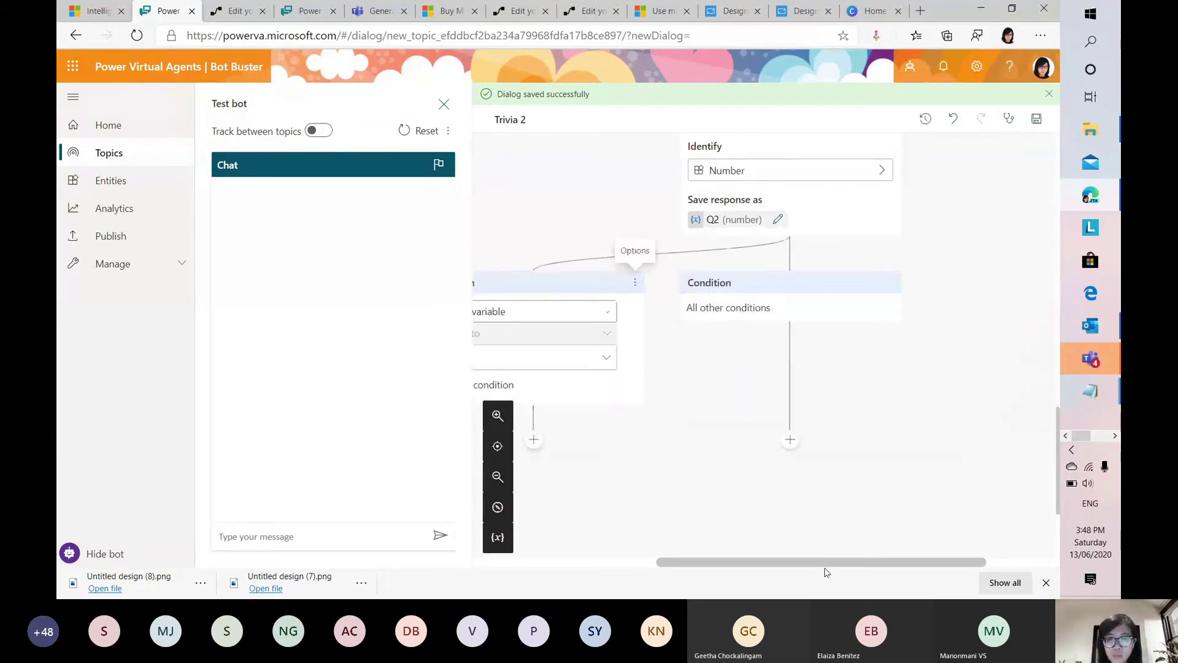
{"action": "left_click_drag", "start_coordinate": [826, 572], "coordinate": [728, 572]}
{"action": "scroll", "coordinate": [798, 442], "scroll_direction": "down", "scroll_amount": 1}
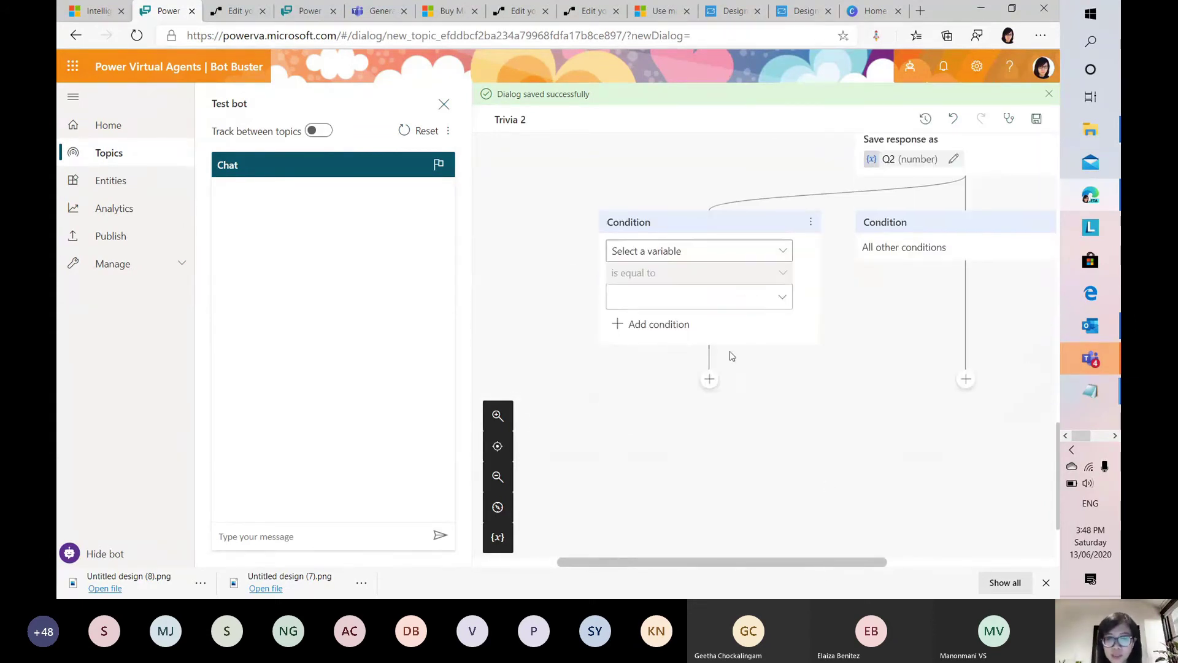
{"action": "left_click", "coordinate": [782, 249]}
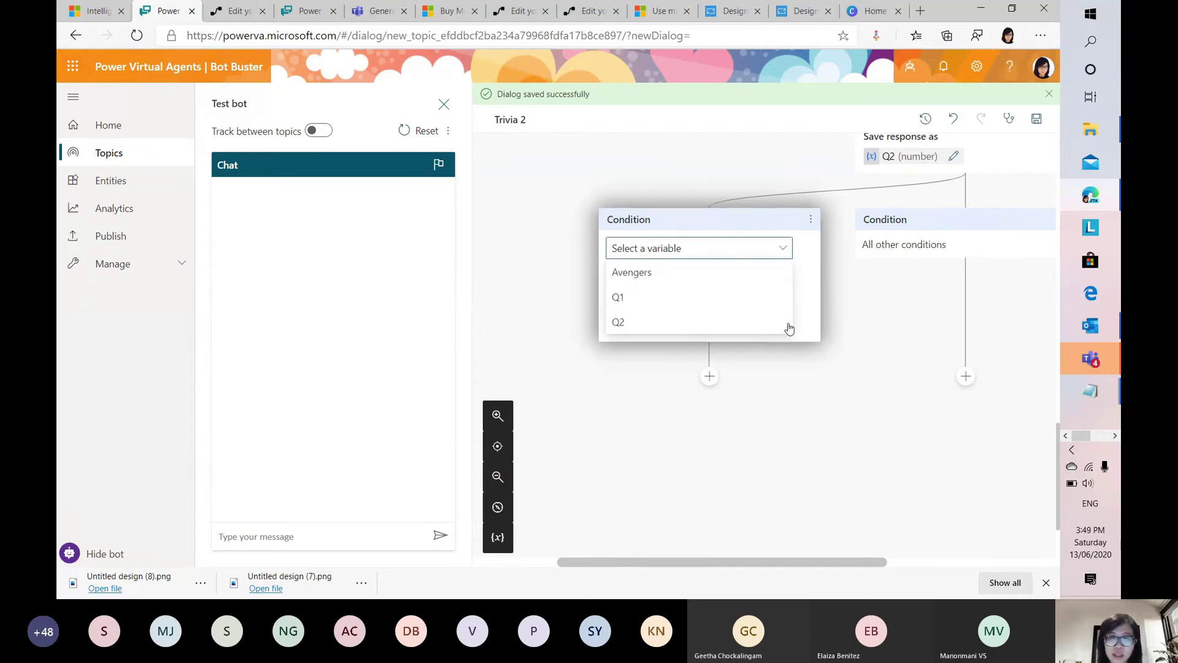
{"action": "left_click", "coordinate": [692, 324]}
{"action": "left_click", "coordinate": [704, 301]}
{"action": "type", "text": "6"}
{"action": "left_click", "coordinate": [928, 442]}
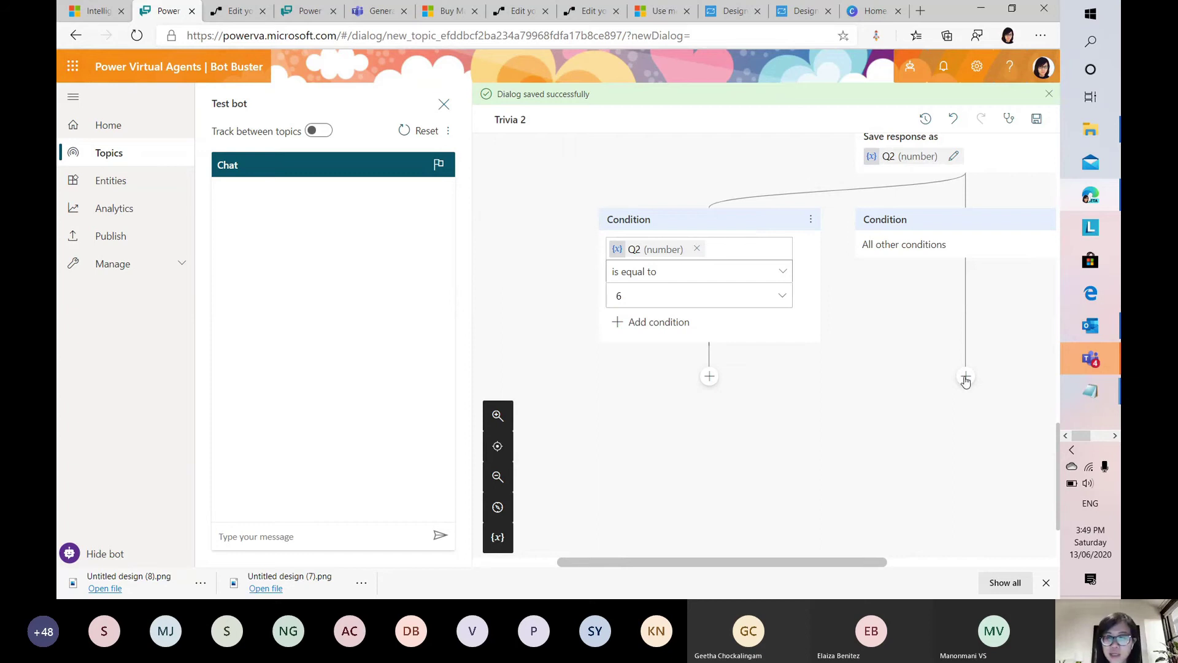
{"action": "scroll", "coordinate": [608, 403], "scroll_direction": "down", "scroll_amount": 1}
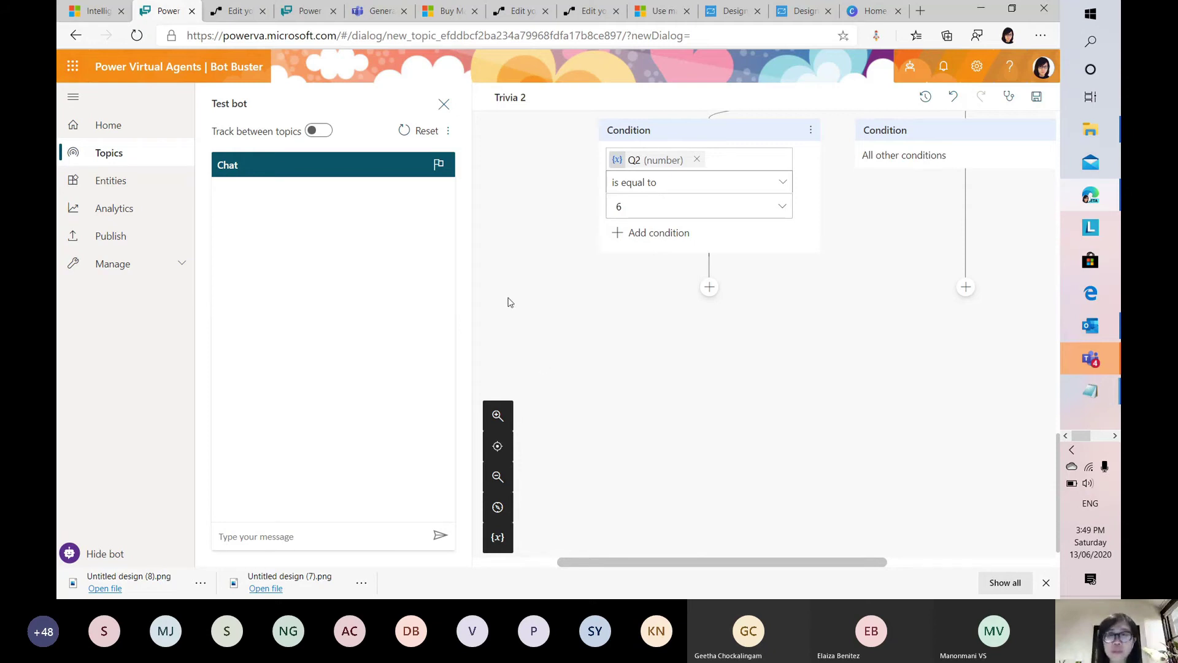
Step: Switch to the Adaptive Cards Designer and preview the Avengers card with Microsoft Teams - Dark as host app
{"action": "left_click", "coordinate": [732, 11]}
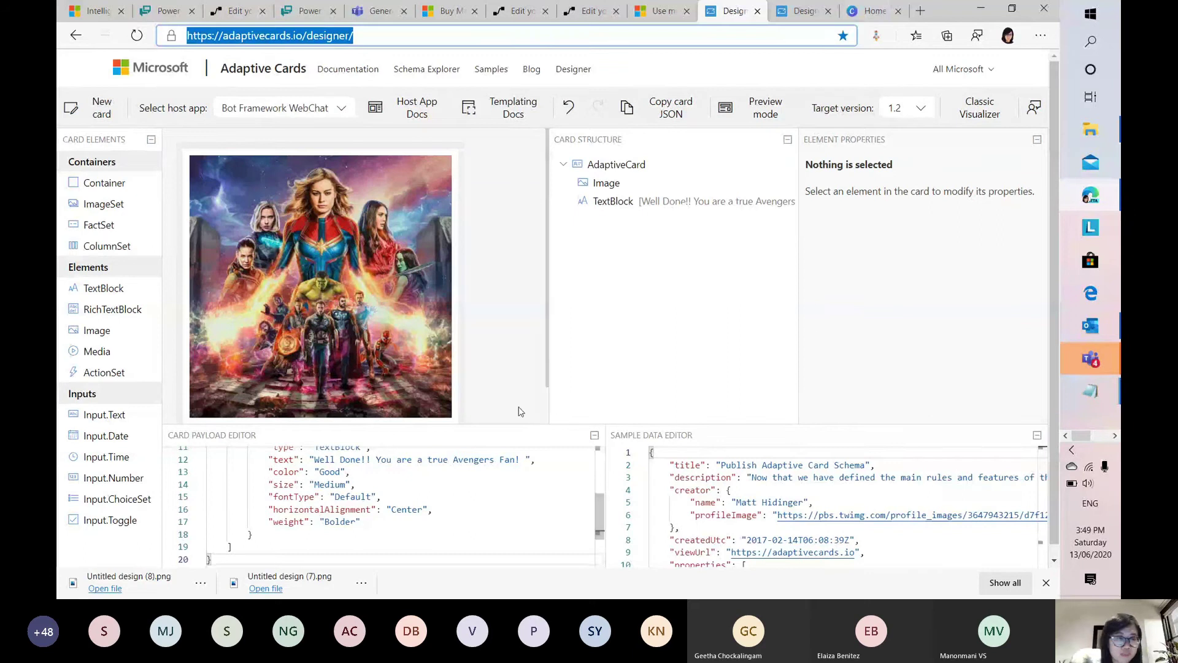
{"action": "scroll", "coordinate": [491, 313], "scroll_direction": "down", "scroll_amount": 1}
{"action": "scroll", "coordinate": [504, 313], "scroll_direction": "up", "scroll_amount": 1}
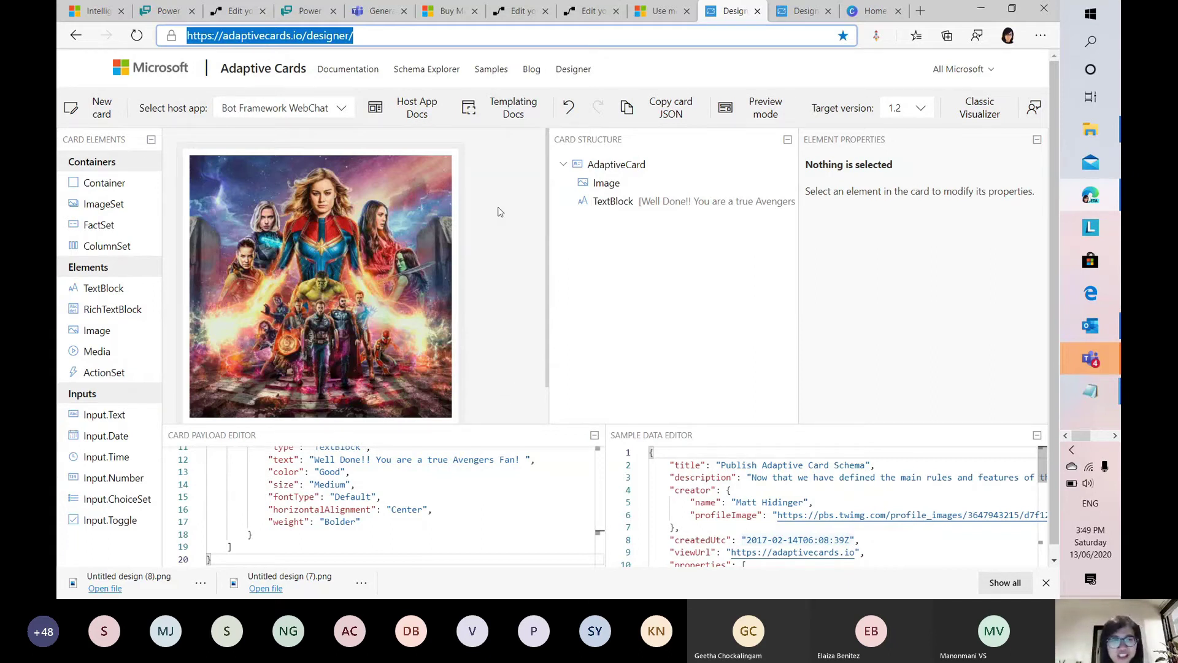
{"action": "left_click", "coordinate": [385, 41]}
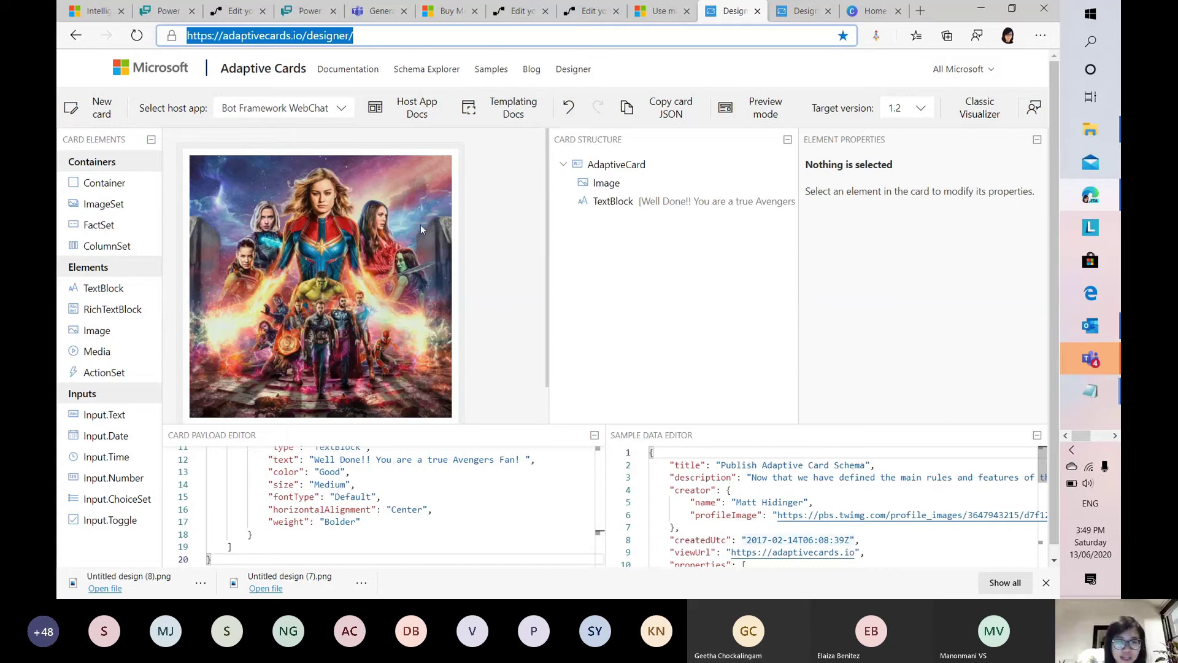
{"action": "left_click", "coordinate": [530, 250]}
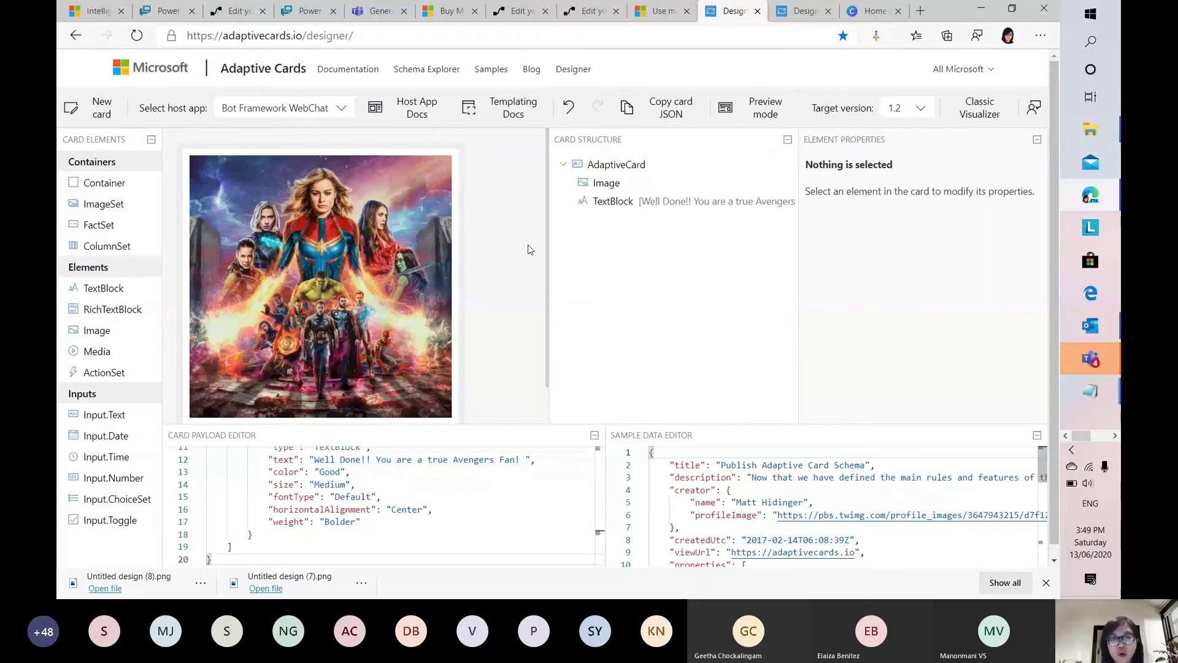
{"action": "left_click", "coordinate": [345, 114]}
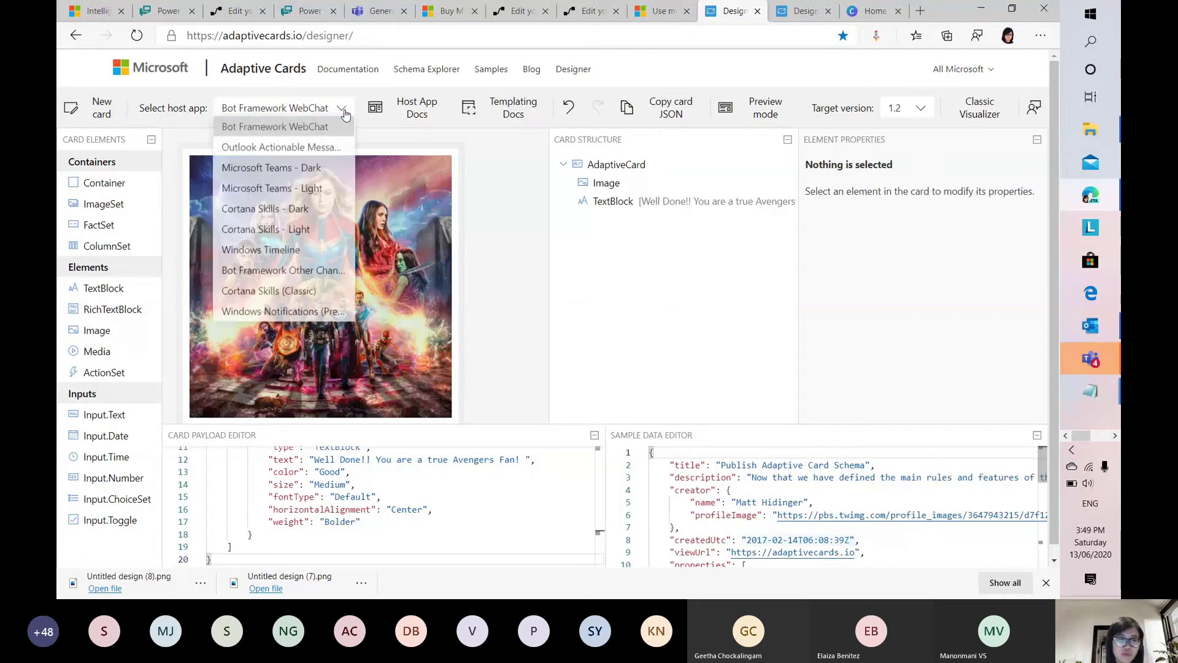
{"action": "left_click", "coordinate": [290, 173]}
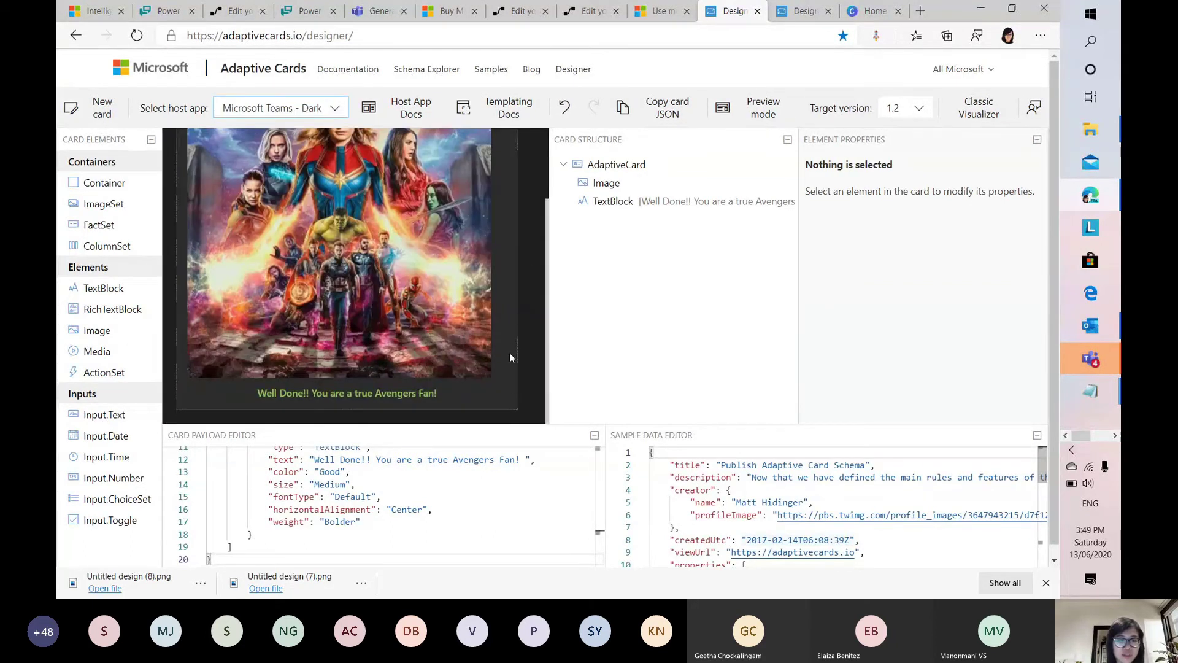
Step: Preview the Avengers card with the Windows Timeline and Microsoft Teams - Light host apps
{"action": "left_click", "coordinate": [341, 116]}
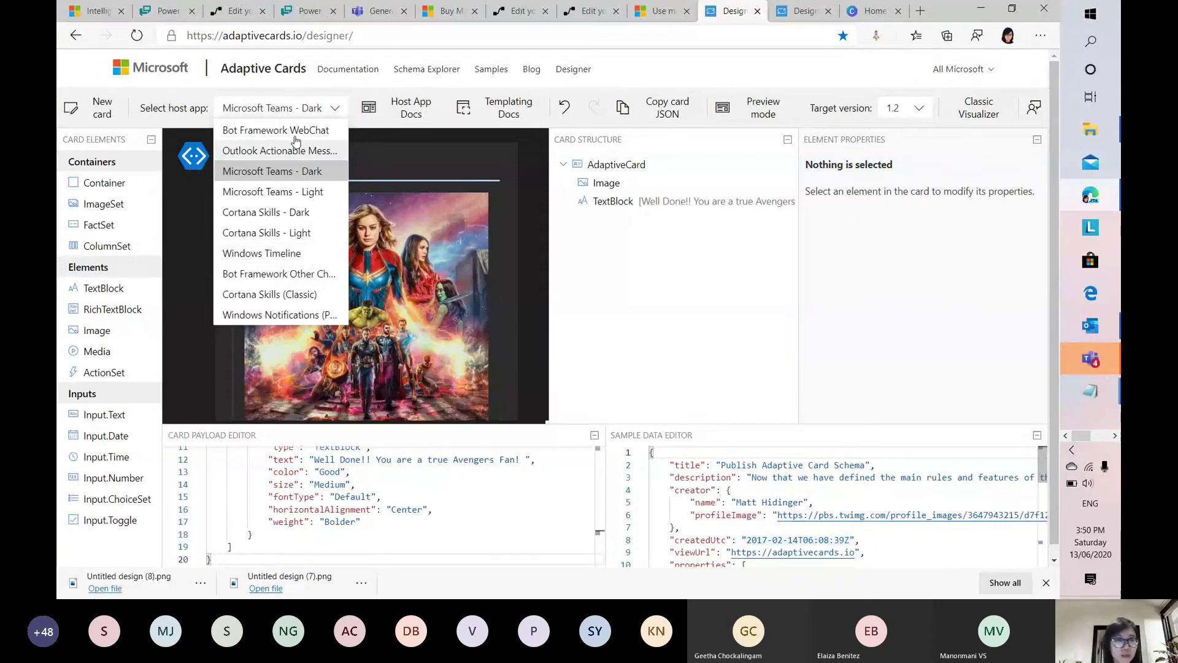
{"action": "left_click", "coordinate": [281, 254]}
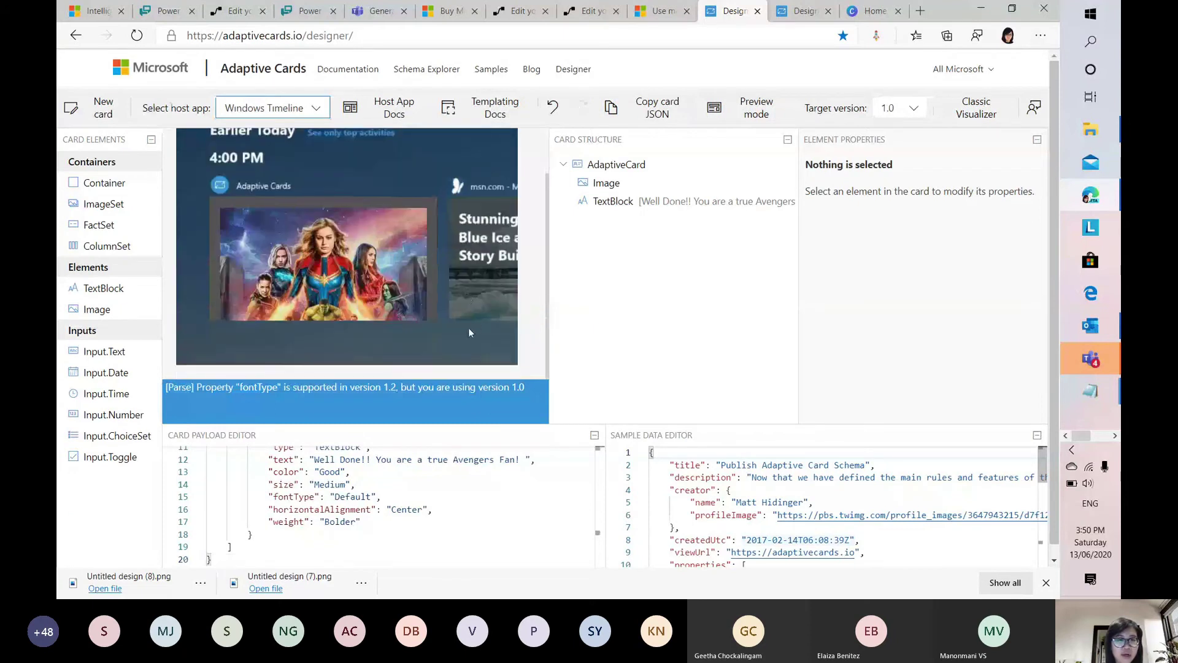
{"action": "left_click", "coordinate": [315, 108]}
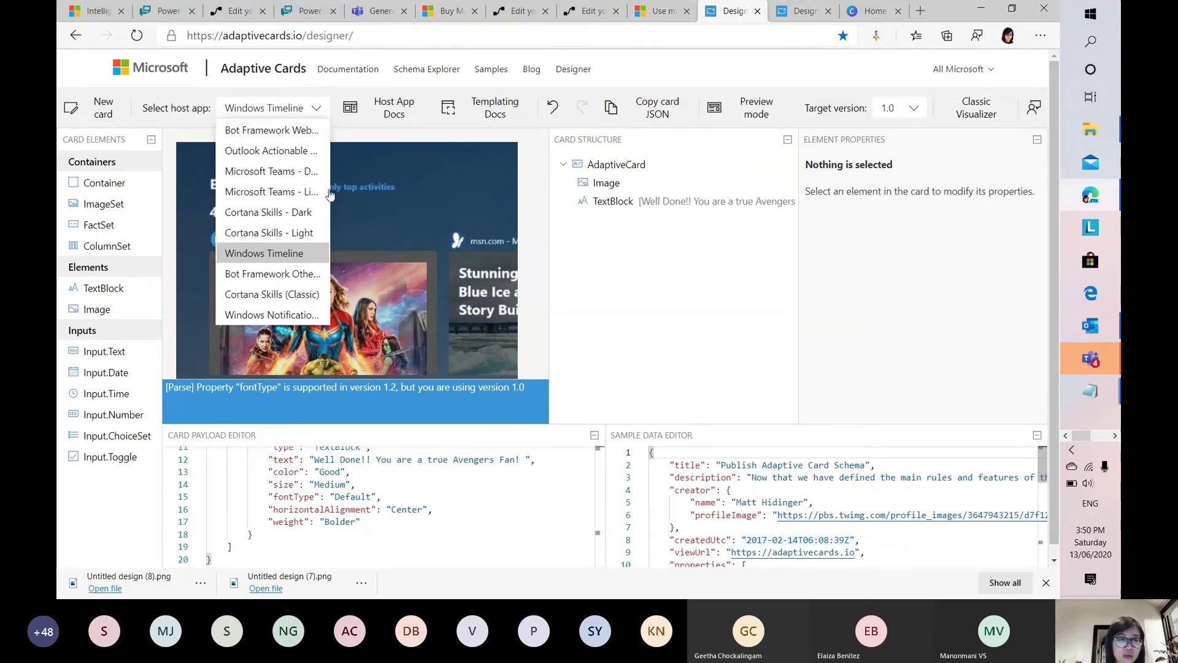
{"action": "left_click", "coordinate": [278, 192]}
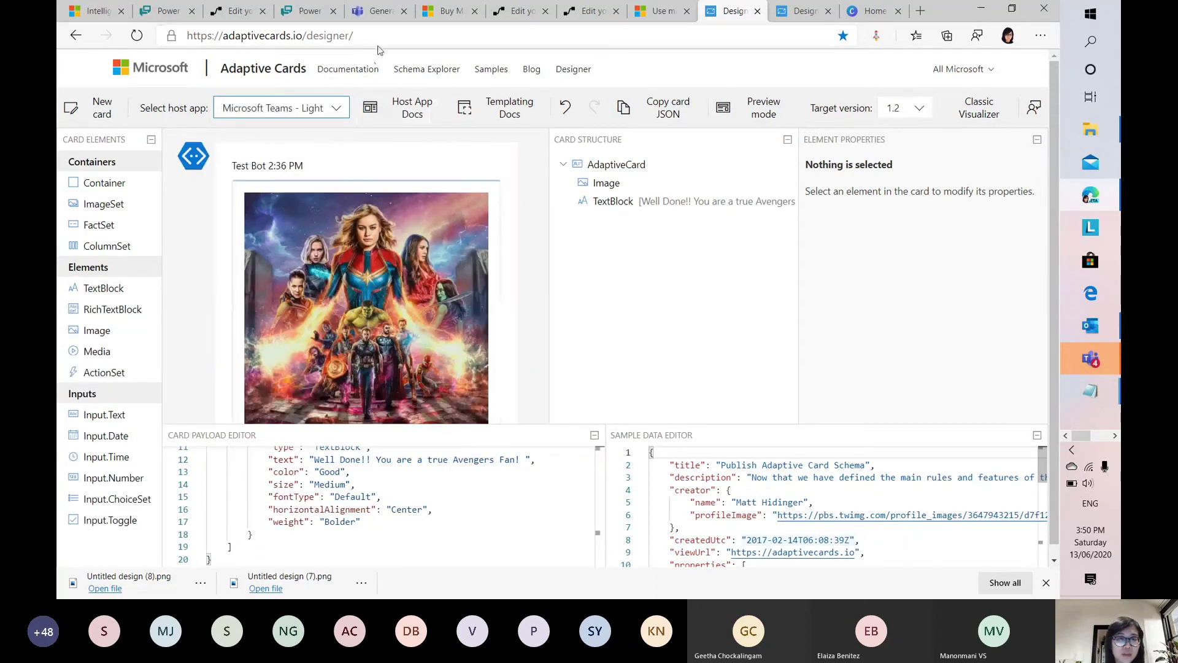
{"action": "left_click", "coordinate": [379, 37]}
{"action": "key", "text": "ctrl+c"}
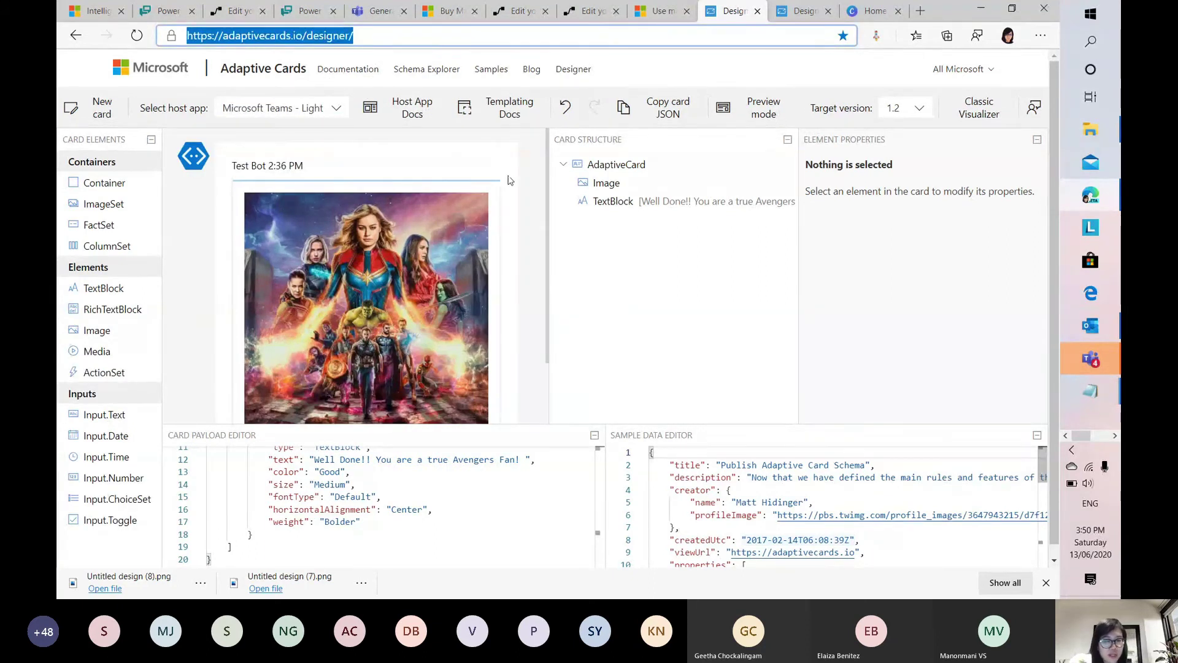
{"action": "left_click", "coordinate": [921, 11]}
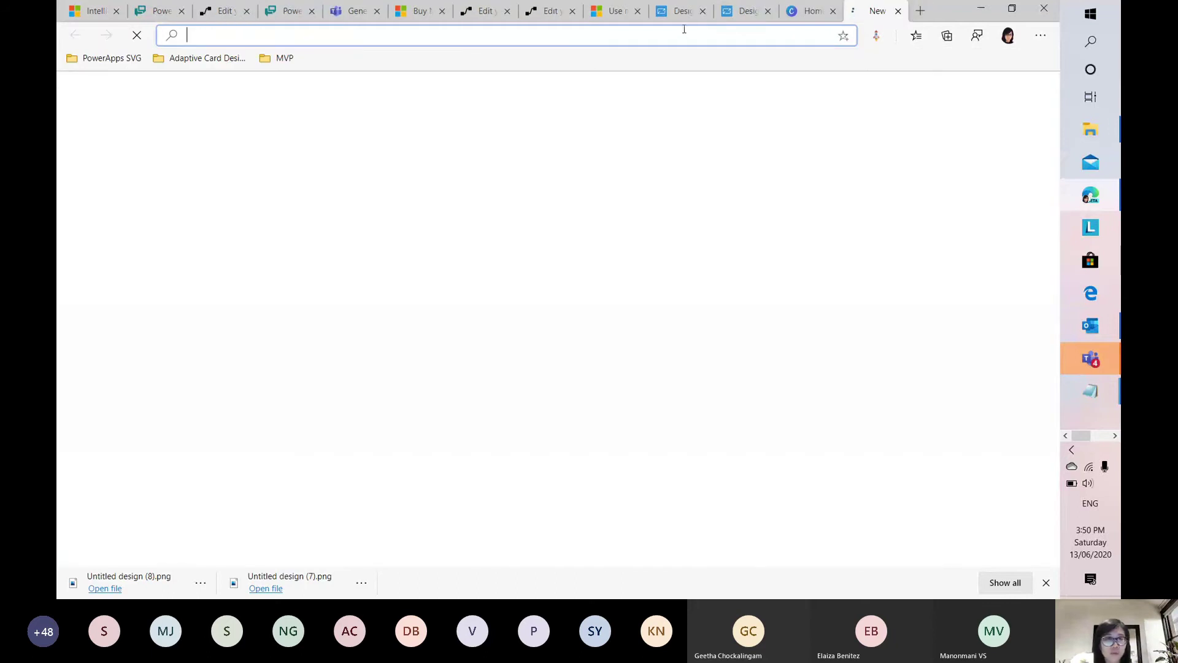
{"action": "key", "text": "ctrl+v"}
{"action": "key", "text": "Return"}
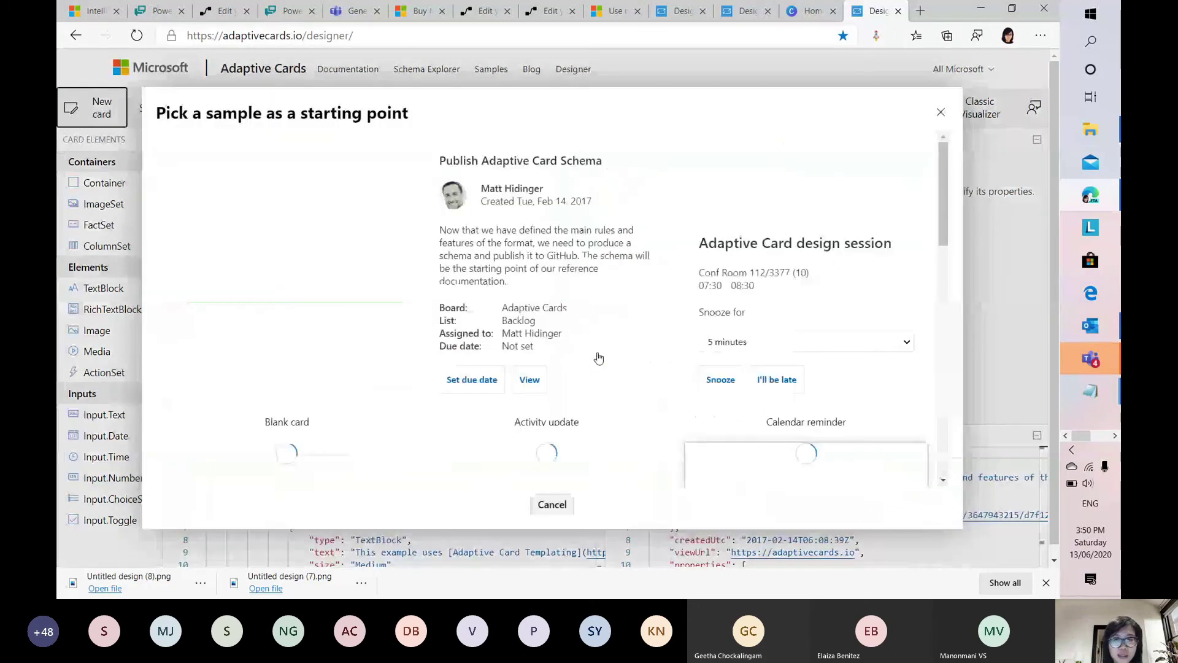
Step: Look through the sample cards and start a new design from the Blank card
{"action": "left_click_drag", "start_coordinate": [944, 184], "coordinate": [988, 252]}
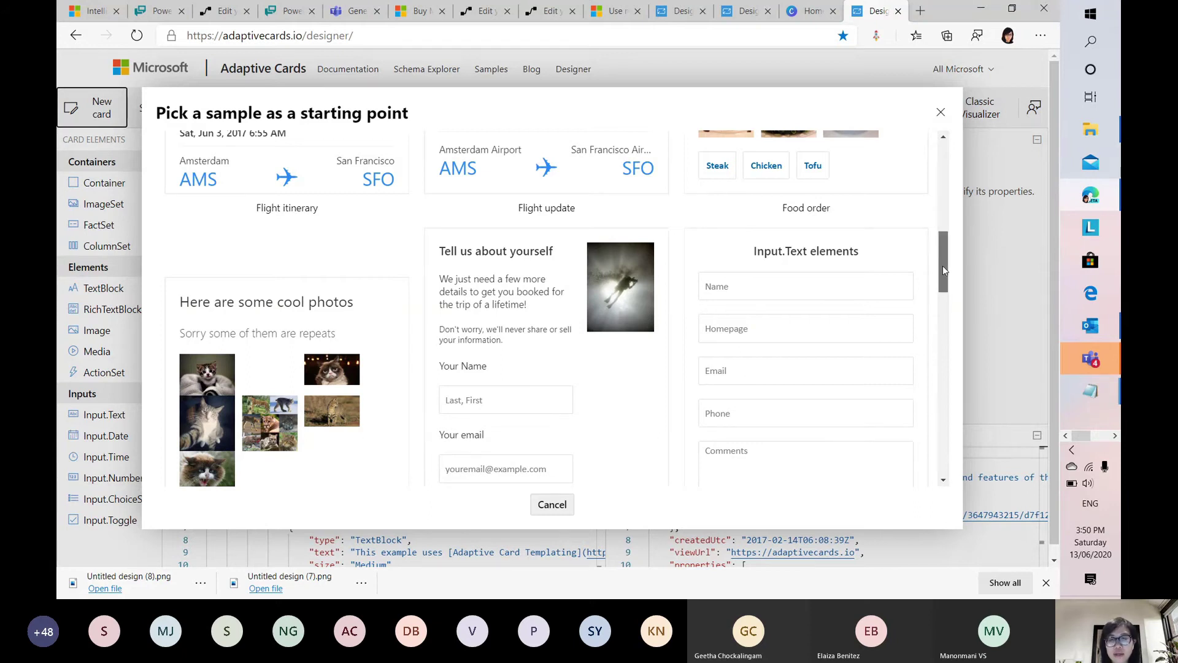
{"action": "left_click_drag", "start_coordinate": [943, 267], "coordinate": [937, 180]}
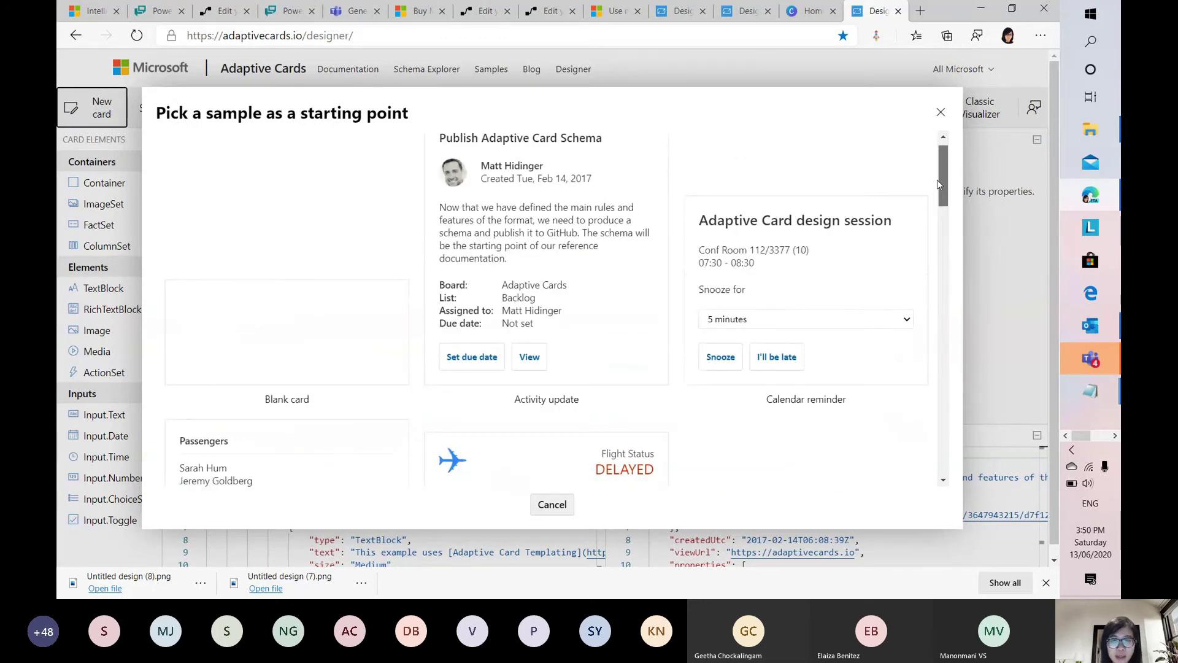
{"action": "left_click_drag", "start_coordinate": [943, 153], "coordinate": [942, 230]}
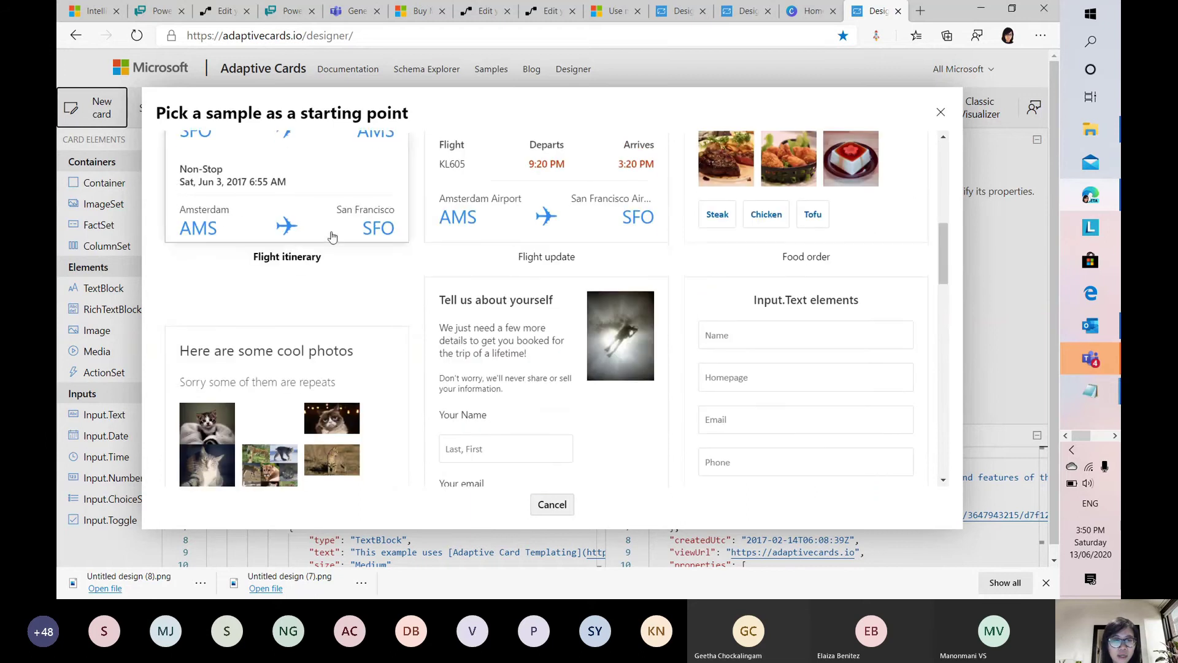
{"action": "scroll", "coordinate": [356, 238], "scroll_direction": "up", "scroll_amount": 2}
{"action": "scroll", "coordinate": [794, 337], "scroll_direction": "down", "scroll_amount": 4}
{"action": "left_click_drag", "start_coordinate": [946, 267], "coordinate": [943, 150]}
{"action": "left_click", "coordinate": [239, 360]}
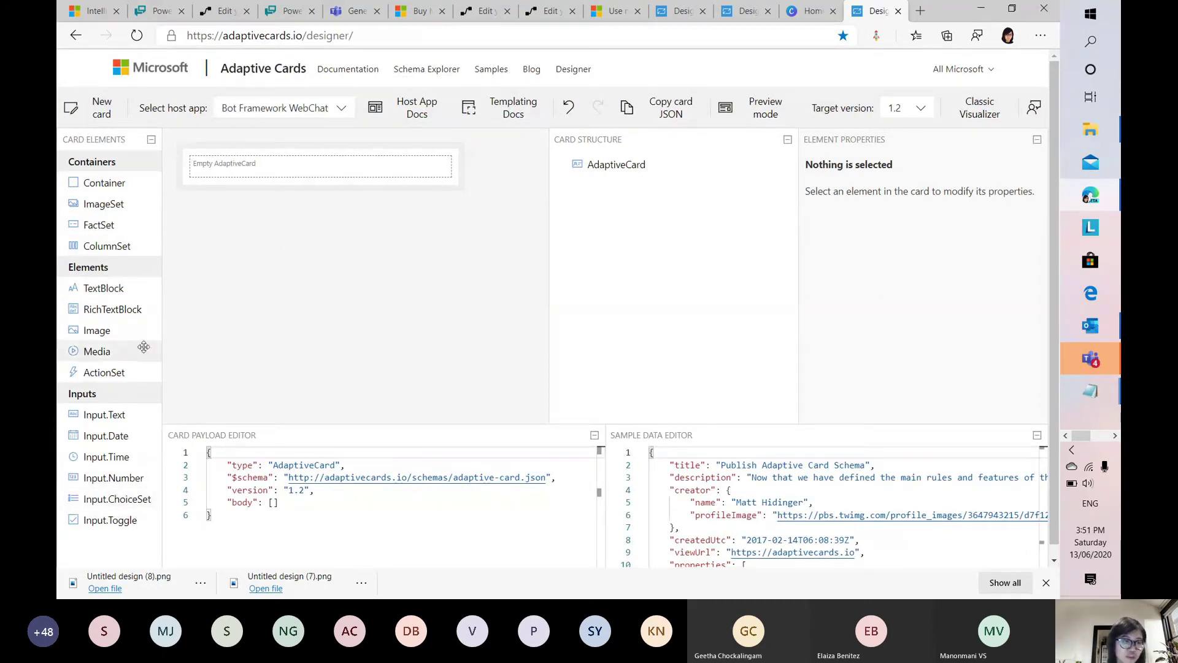
Step: Add an Image element to the empty card and place a TextBlock below it
{"action": "left_click_drag", "start_coordinate": [83, 332], "coordinate": [238, 161]}
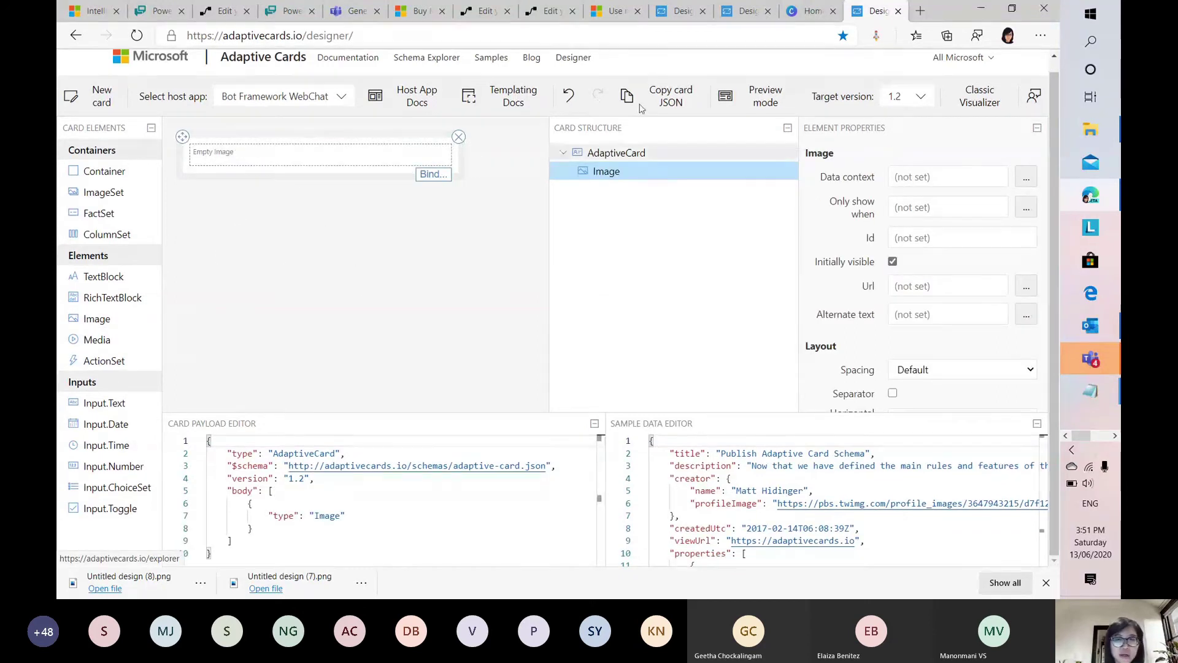
{"action": "scroll", "coordinate": [976, 276], "scroll_direction": "down", "scroll_amount": 2}
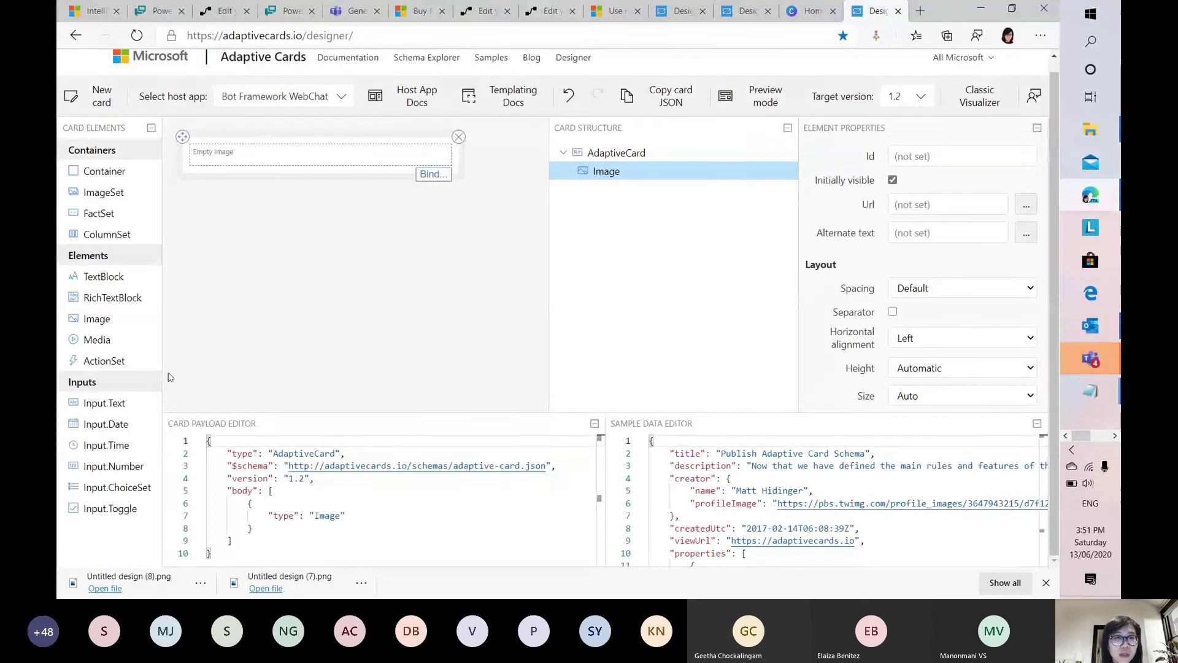
{"action": "scroll", "coordinate": [195, 387], "scroll_direction": "up", "scroll_amount": 1}
{"action": "left_click_drag", "start_coordinate": [115, 278], "coordinate": [199, 184]}
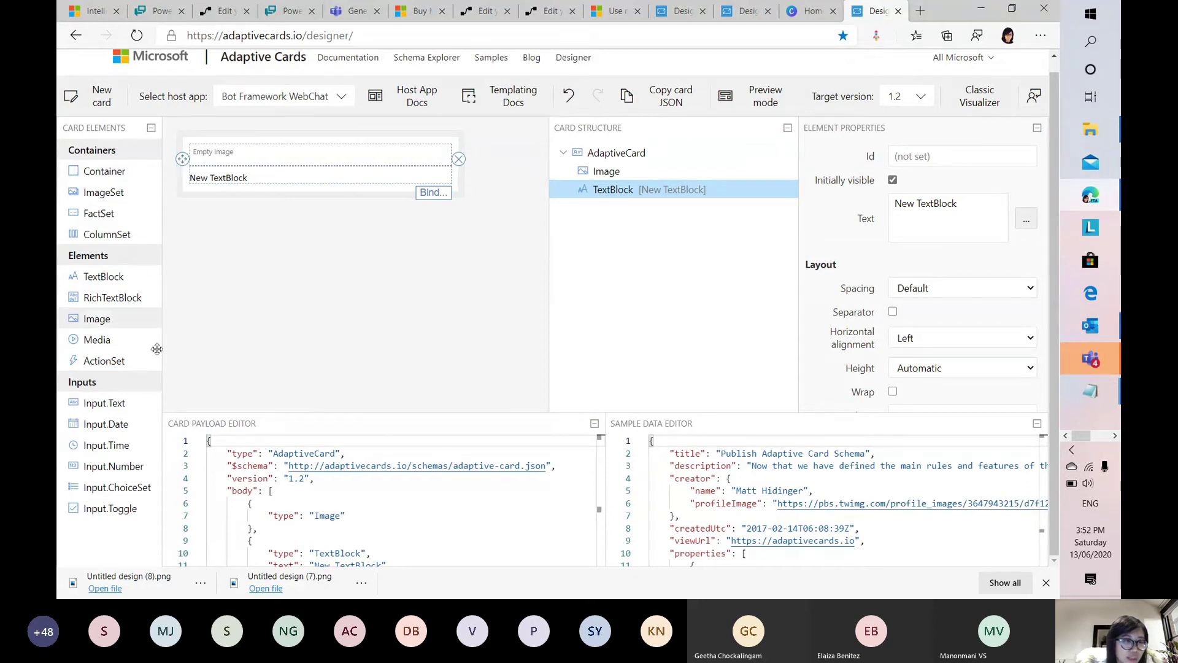
Step: Add a ColumnSet below the TextBlock and give it three columns
{"action": "left_click_drag", "start_coordinate": [114, 232], "coordinate": [209, 192]}
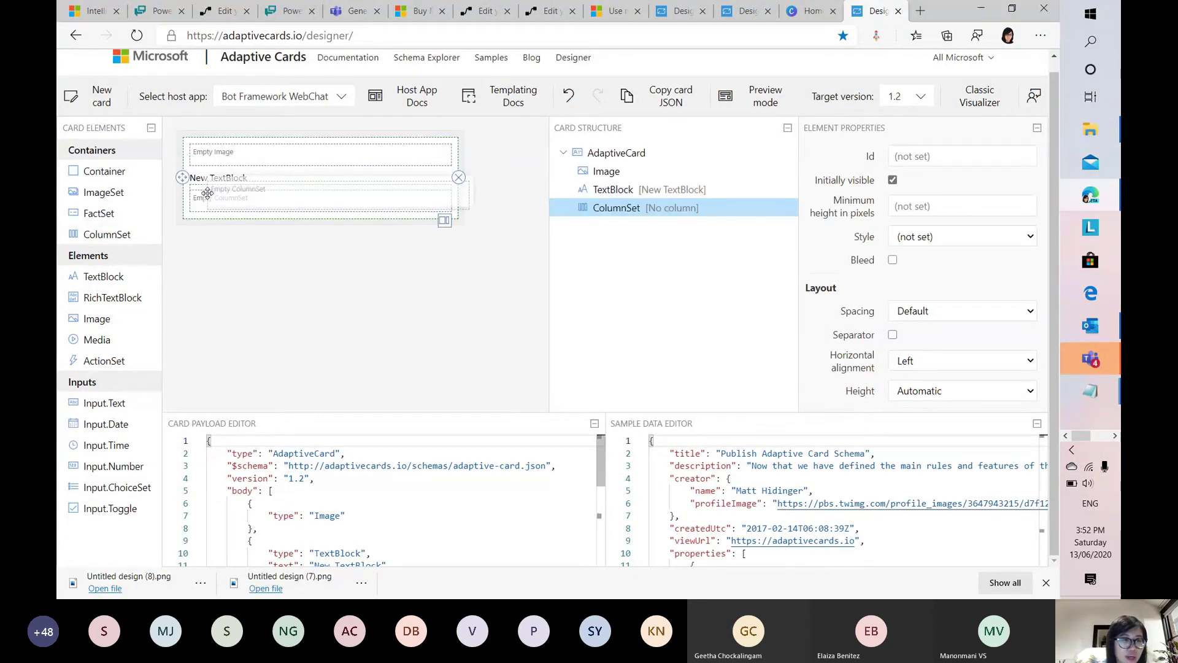
{"action": "left_click", "coordinate": [445, 222]}
{"action": "left_click", "coordinate": [445, 222]}
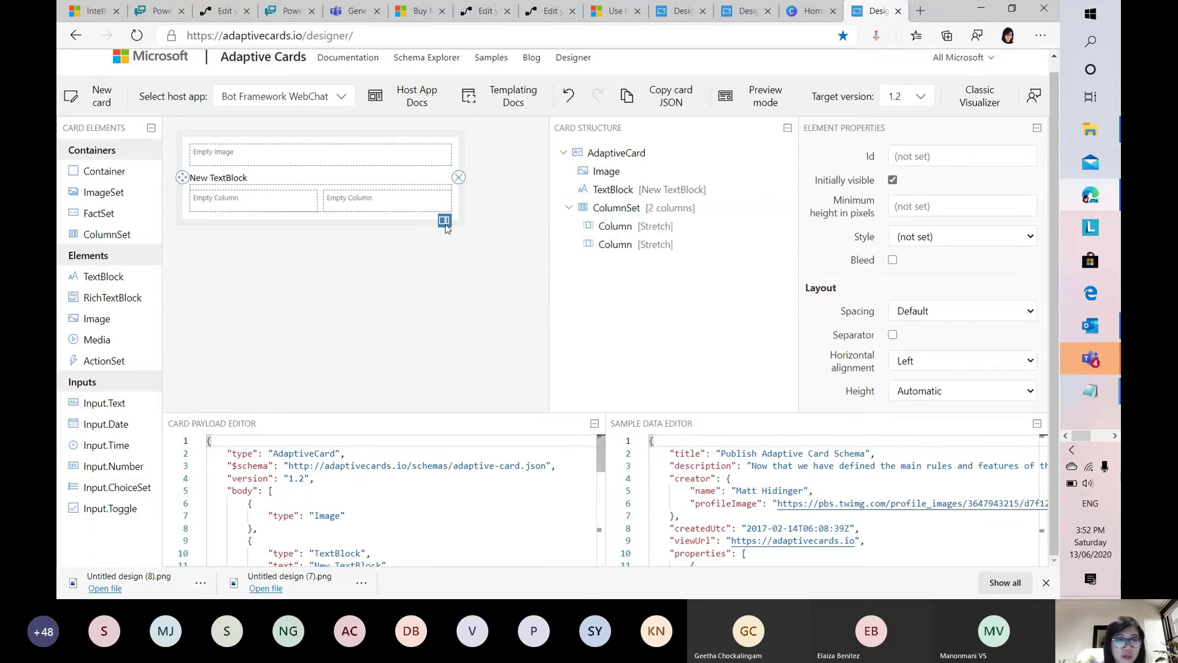
{"action": "left_click", "coordinate": [445, 223]}
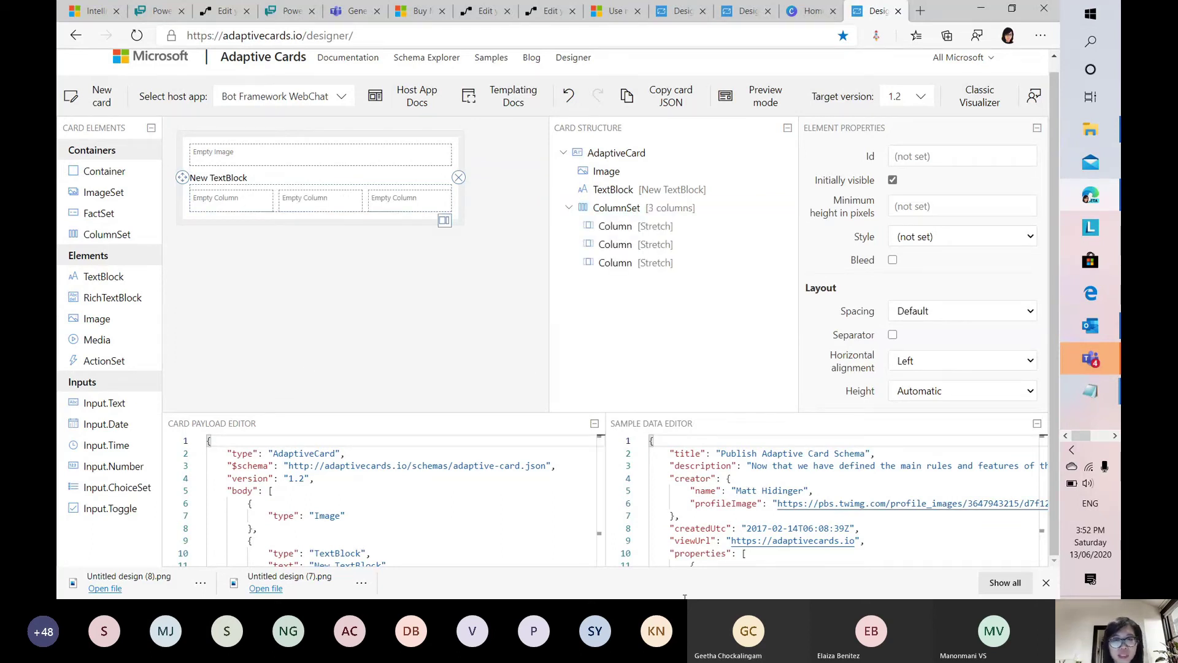
Step: Enlarge the card payload editor to examine the card's JSON, and shrink it again
{"action": "left_click_drag", "start_coordinate": [507, 405], "coordinate": [512, 225]}
{"action": "scroll", "coordinate": [507, 409], "scroll_direction": "down", "scroll_amount": 5}
{"action": "scroll", "coordinate": [447, 437], "scroll_direction": "up", "scroll_amount": 5}
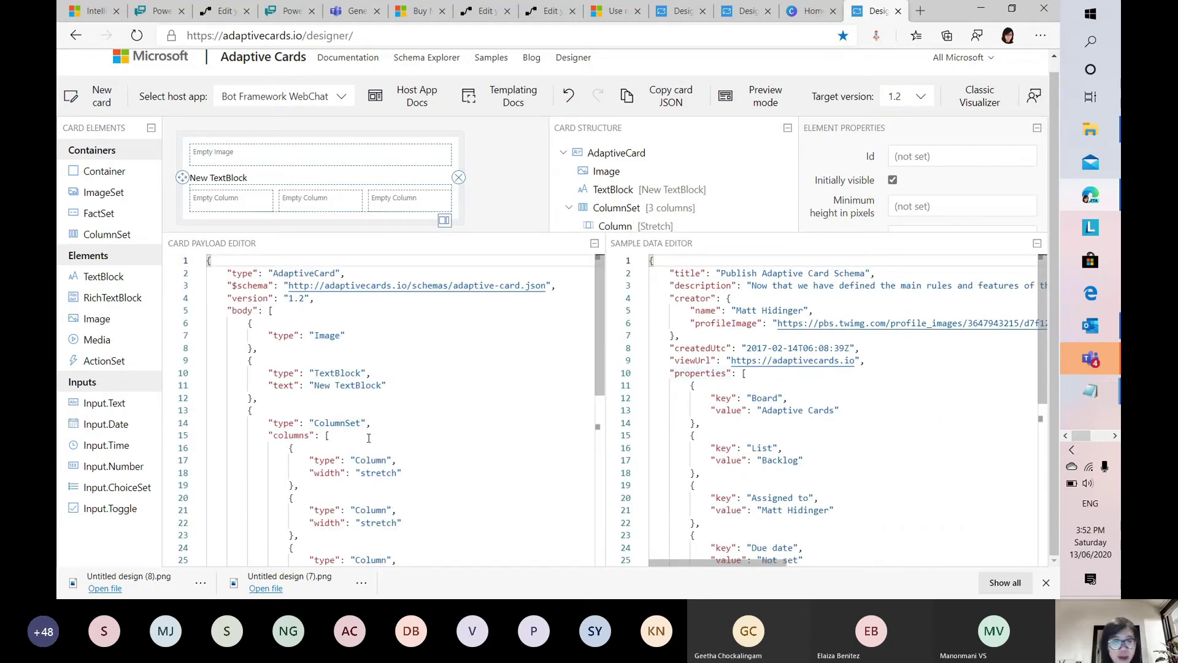
{"action": "scroll", "coordinate": [384, 423], "scroll_direction": "down", "scroll_amount": 5}
{"action": "scroll", "coordinate": [390, 430], "scroll_direction": "up", "scroll_amount": 6}
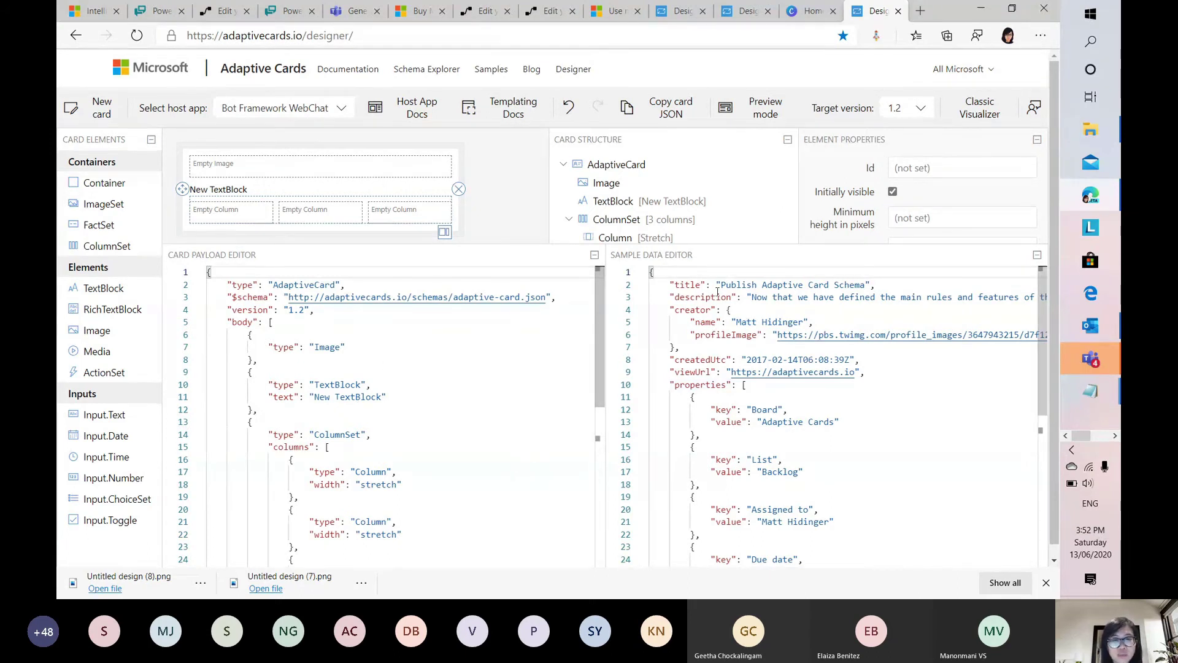
{"action": "left_click_drag", "start_coordinate": [681, 247], "coordinate": [680, 324]}
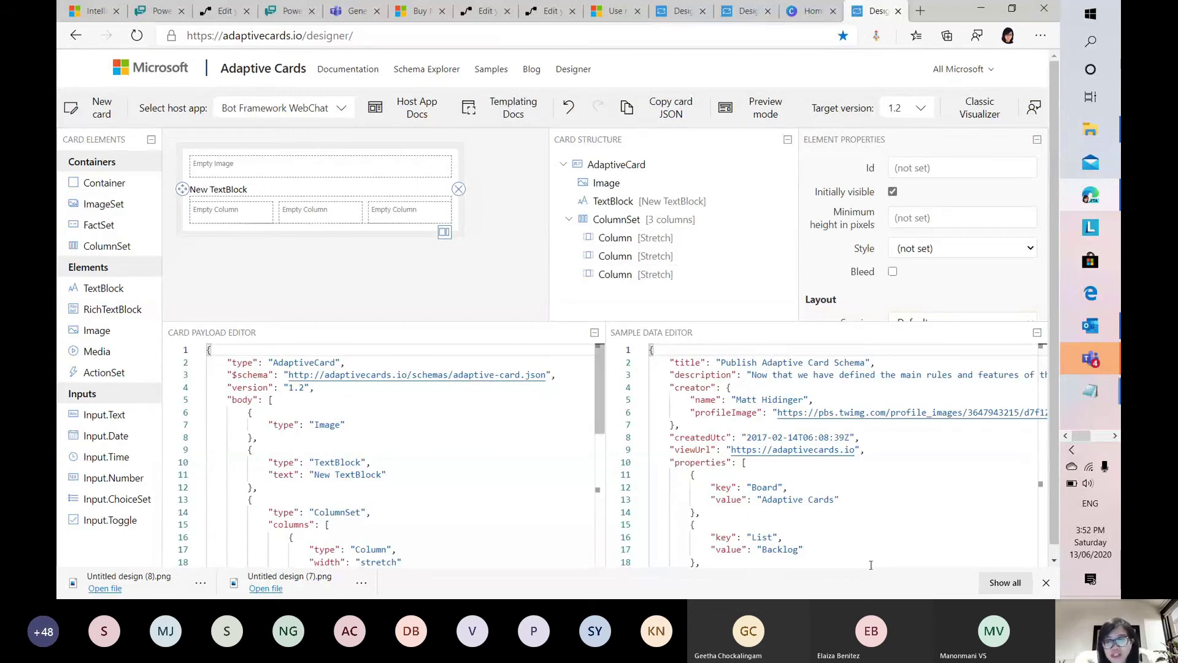
Step: Switch to Notepad to view the adaptivecard2 JSON, and minimise its window
{"action": "mouse_move", "coordinate": [1095, 396]}
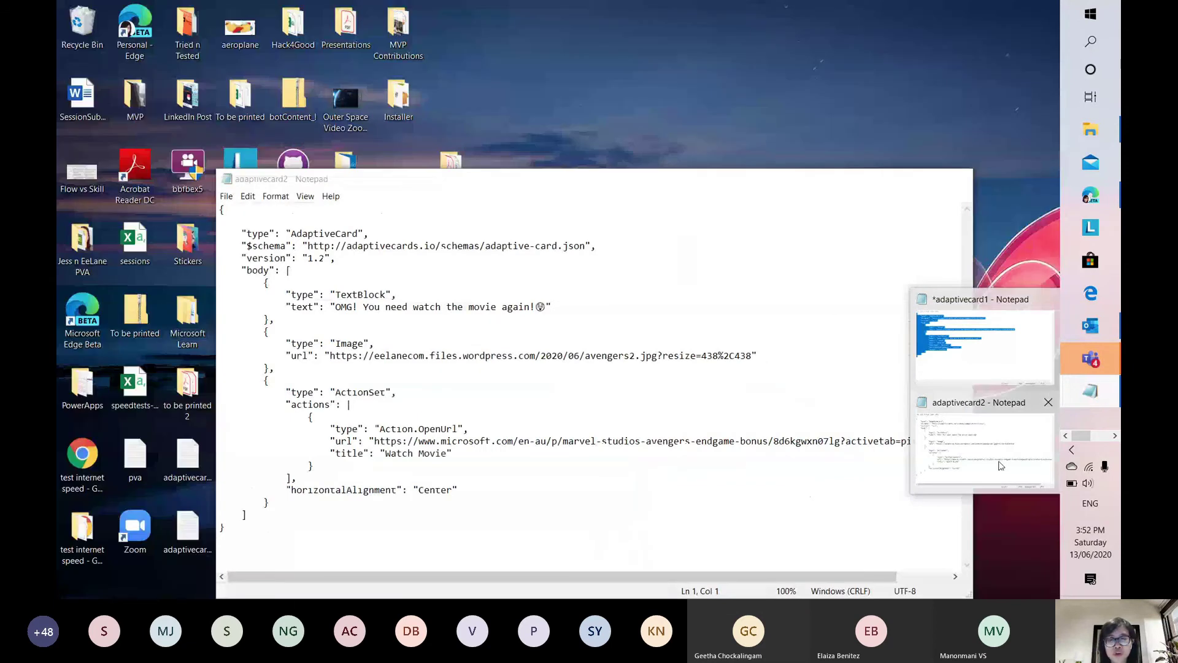
{"action": "left_click", "coordinate": [1001, 466]}
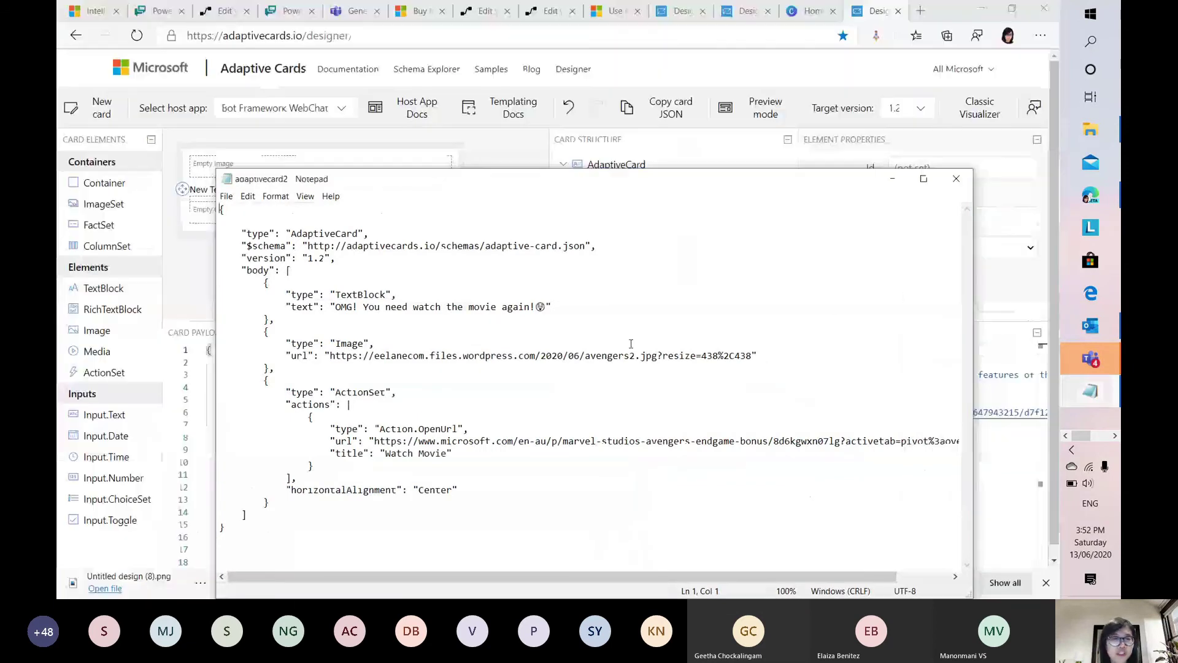
{"action": "left_click", "coordinate": [900, 181]}
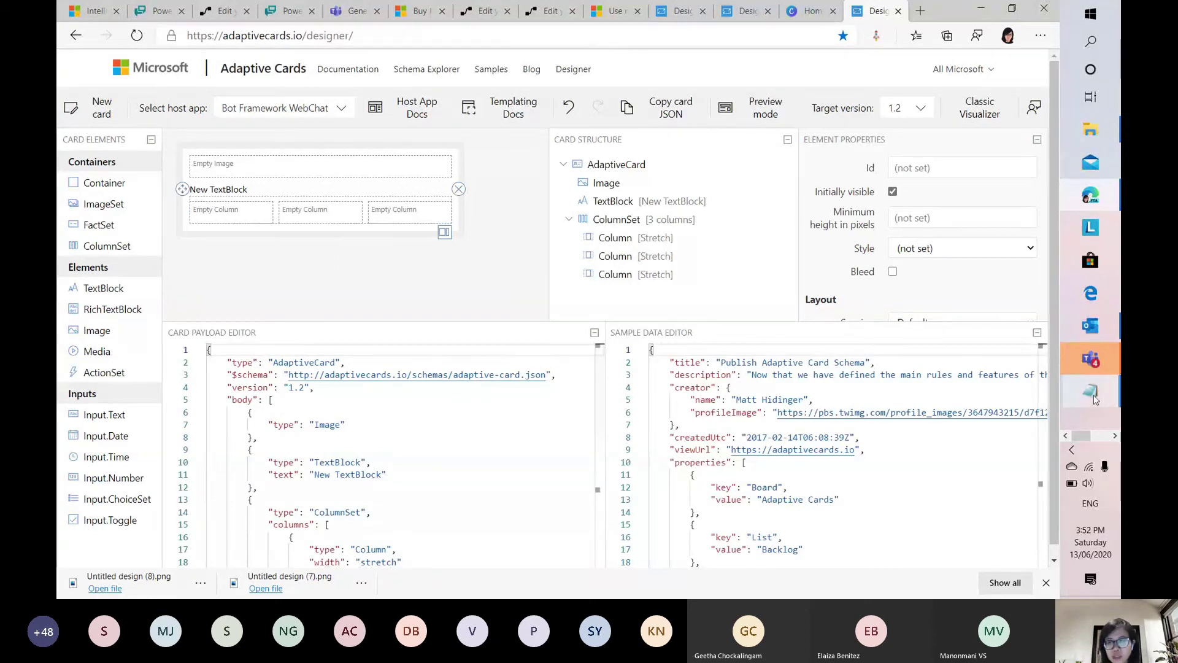
Step: Switch to the adaptivecard2 file in Notepad, copy its entire JSON, and minimise the window
{"action": "mouse_move", "coordinate": [1098, 397]}
{"action": "mouse_move", "coordinate": [953, 443]}
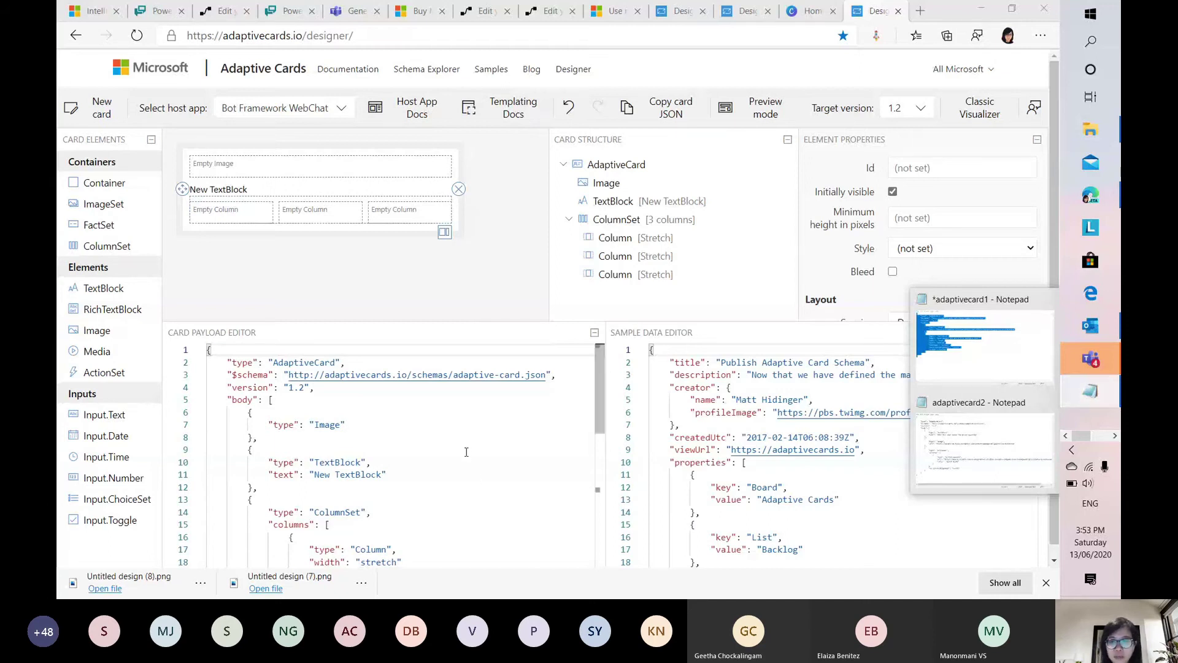
{"action": "left_click", "coordinate": [982, 445]}
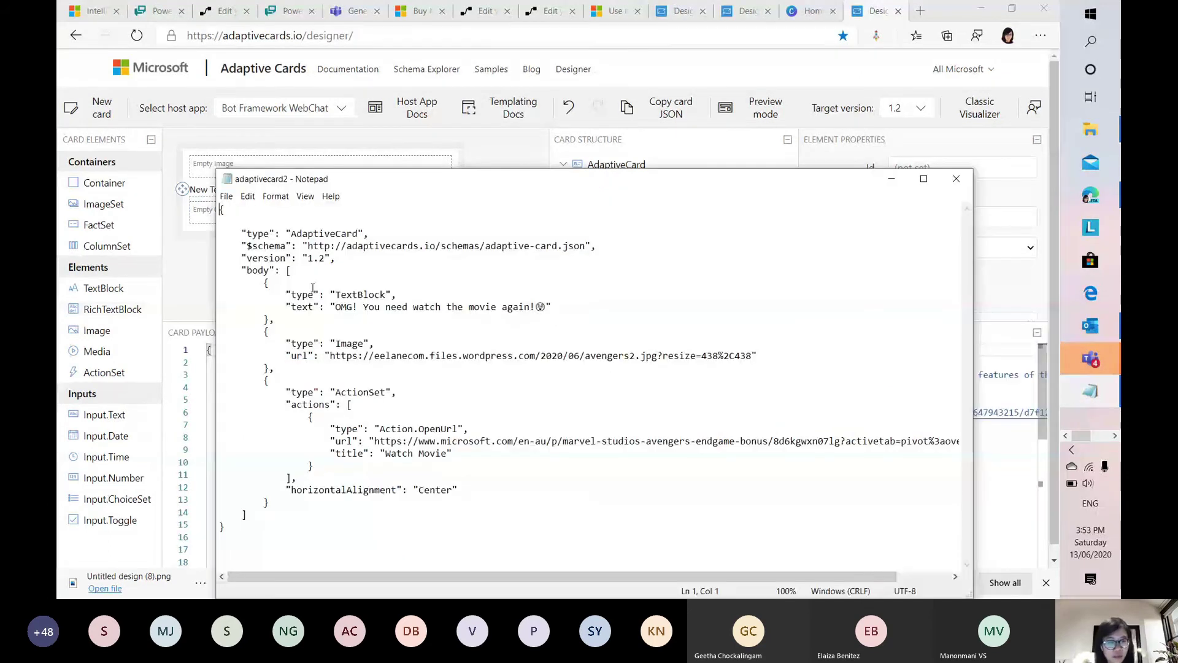
{"action": "left_click_drag", "start_coordinate": [420, 288], "coordinate": [447, 307]}
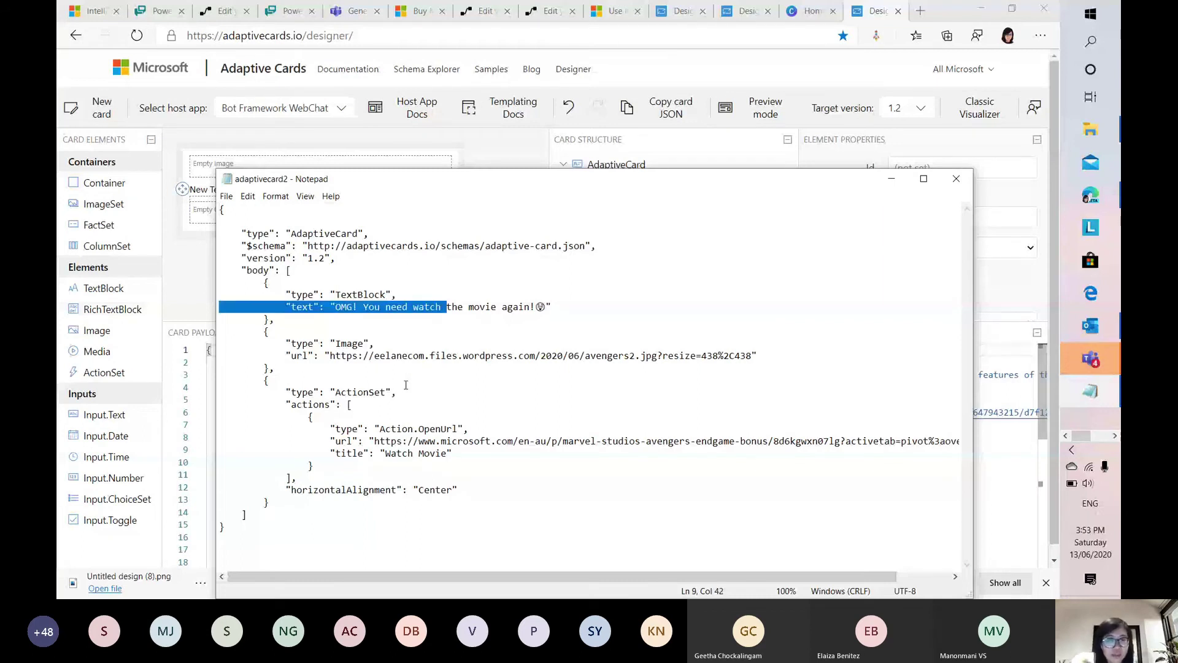
{"action": "key", "text": "ctrl+a"}
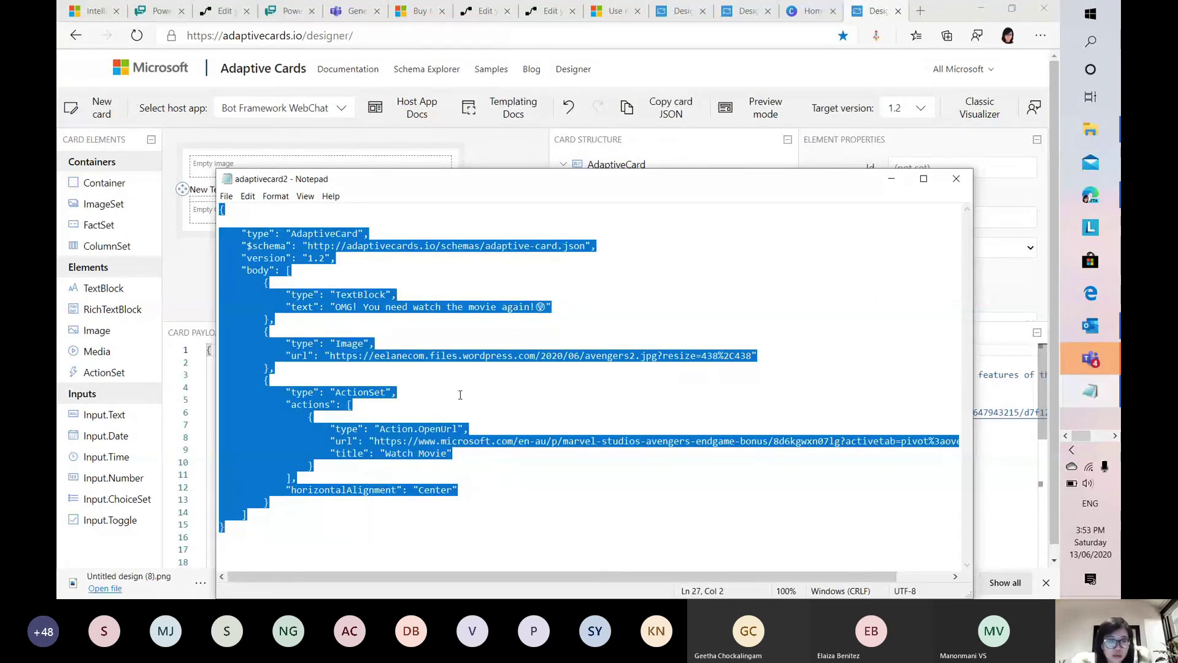
{"action": "left_click", "coordinate": [892, 179]}
Step: Replace the whole card payload in the Adaptive Cards Designer with the copied adaptivecard2 JSON
{"action": "left_click", "coordinate": [211, 350]}
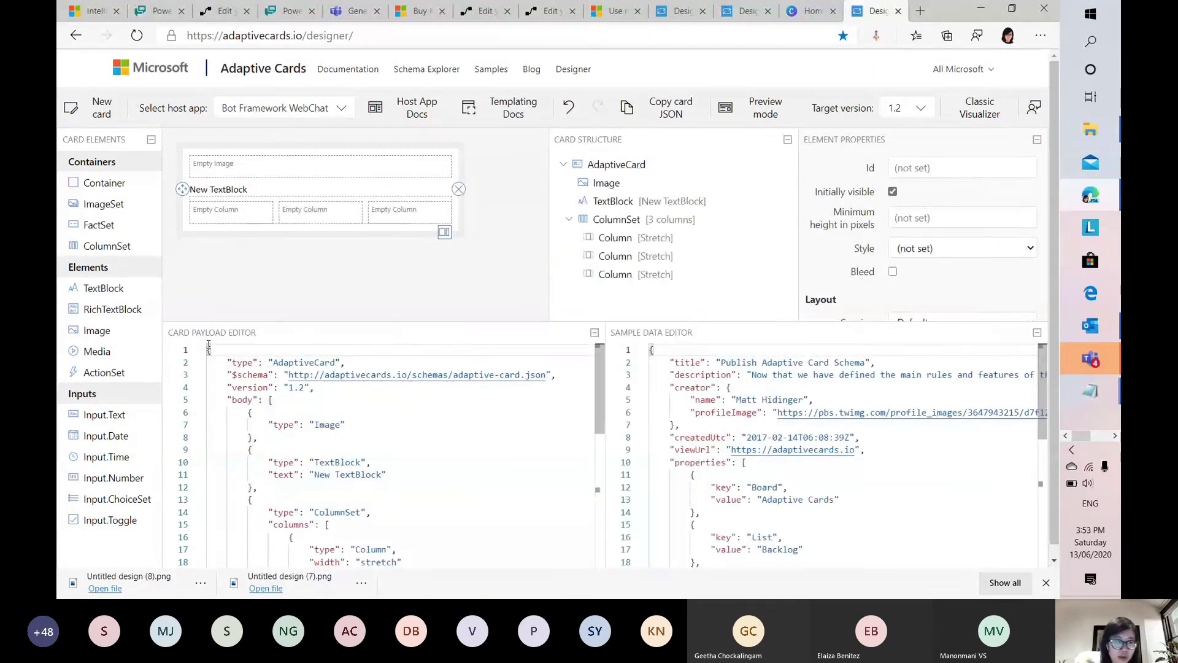
{"action": "key", "text": "ctrl+a"}
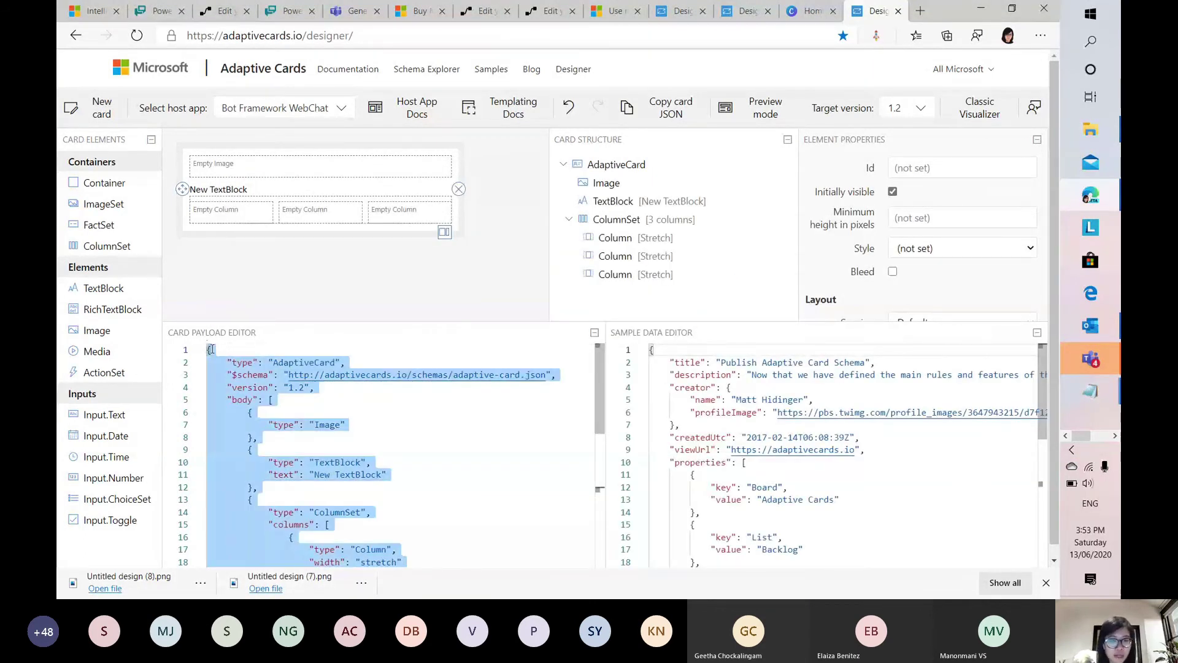
{"action": "key", "text": "Delete"}
{"action": "key", "text": "ctrl+v"}
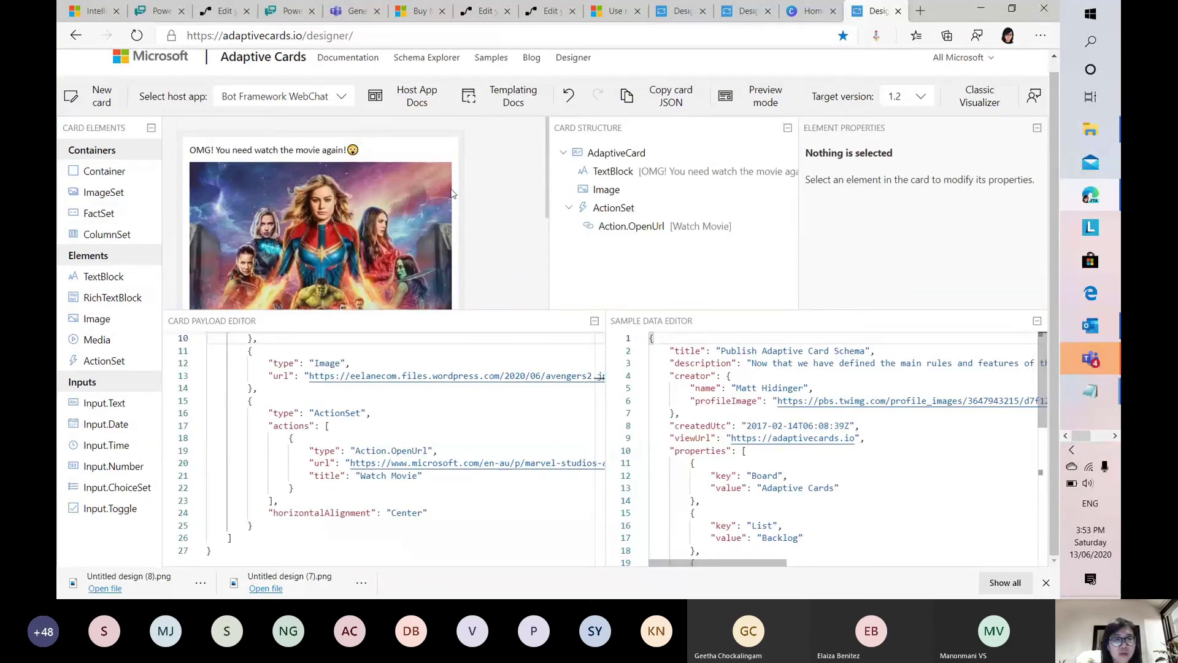
Step: Examine the rendered card down to its Watch Movie button, and inspect the properties of the Action.OpenUrl and ActionSet elements
{"action": "scroll", "coordinate": [381, 202], "scroll_direction": "down", "scroll_amount": 3}
{"action": "scroll", "coordinate": [347, 194], "scroll_direction": "down", "scroll_amount": 3}
{"action": "scroll", "coordinate": [424, 274], "scroll_direction": "down", "scroll_amount": 3}
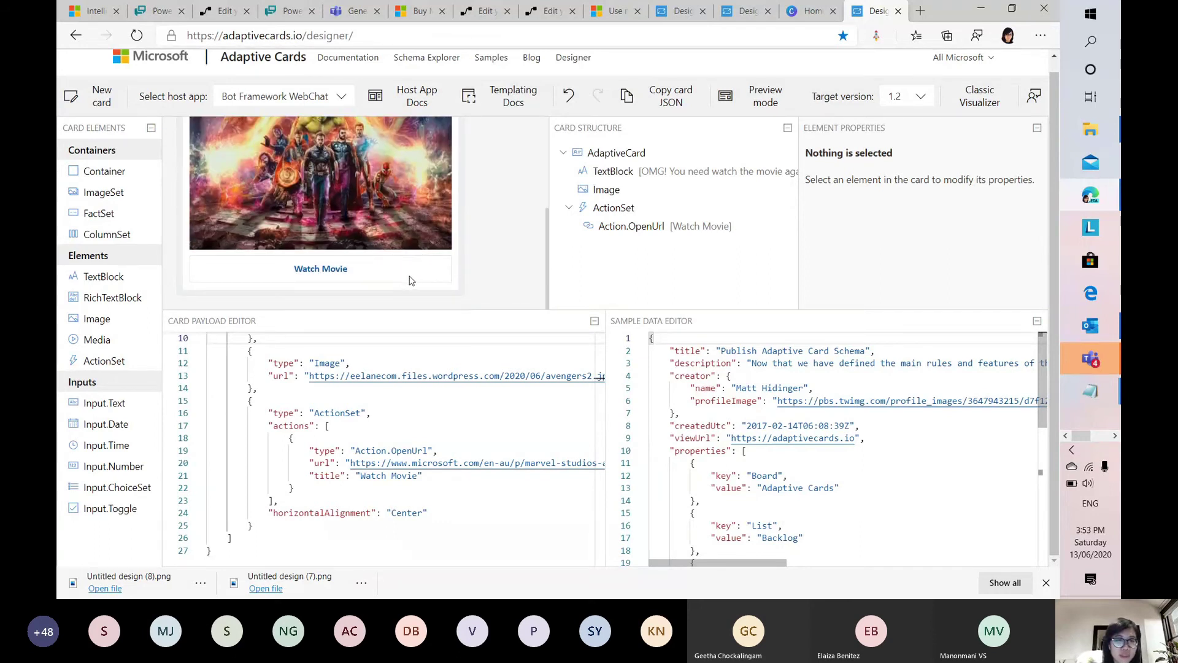
{"action": "left_click", "coordinate": [626, 226]}
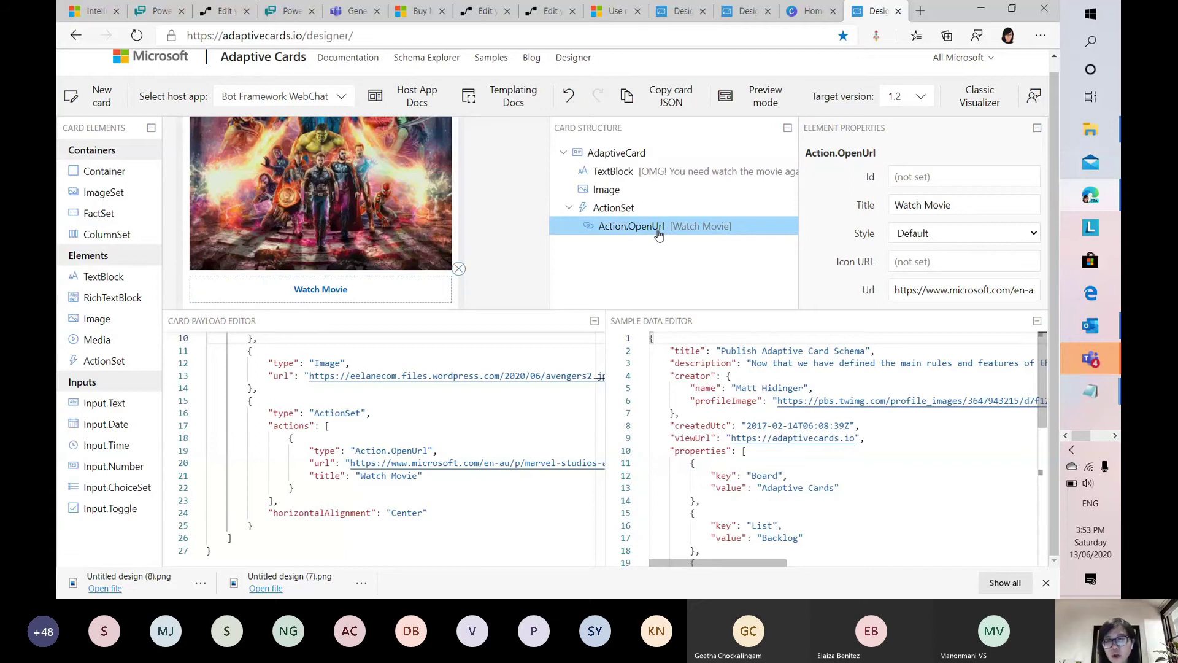
{"action": "left_click", "coordinate": [614, 209]}
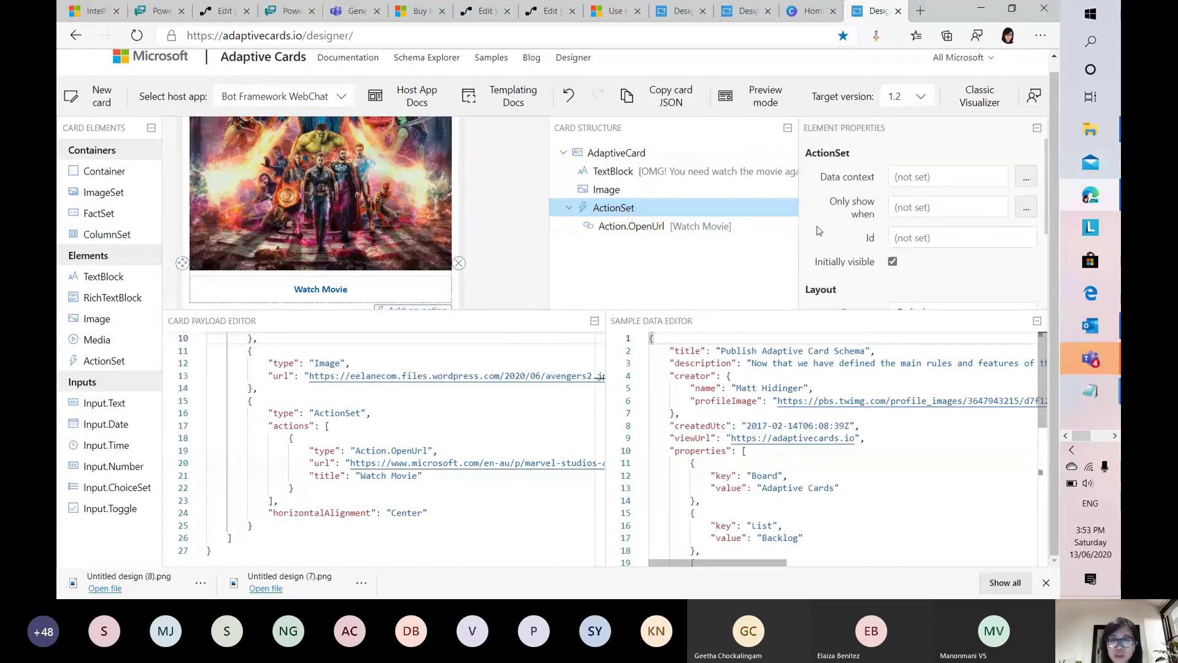
{"action": "scroll", "coordinate": [921, 240], "scroll_direction": "down", "scroll_amount": 3}
{"action": "scroll", "coordinate": [914, 245], "scroll_direction": "up", "scroll_amount": 1}
{"action": "scroll", "coordinate": [914, 249], "scroll_direction": "up", "scroll_amount": 1}
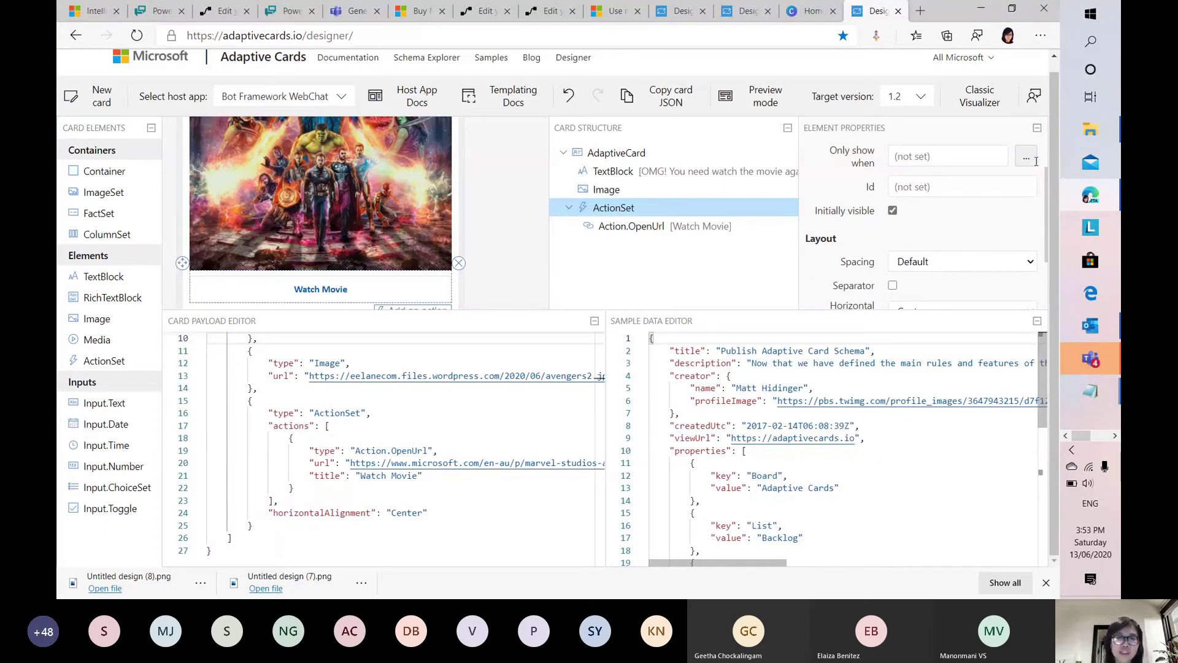
Step: Switch to the finished Trivia topic in Power Virtual Agents and examine its Africa branch through to the end of the conversation
{"action": "left_click", "coordinate": [277, 12]}
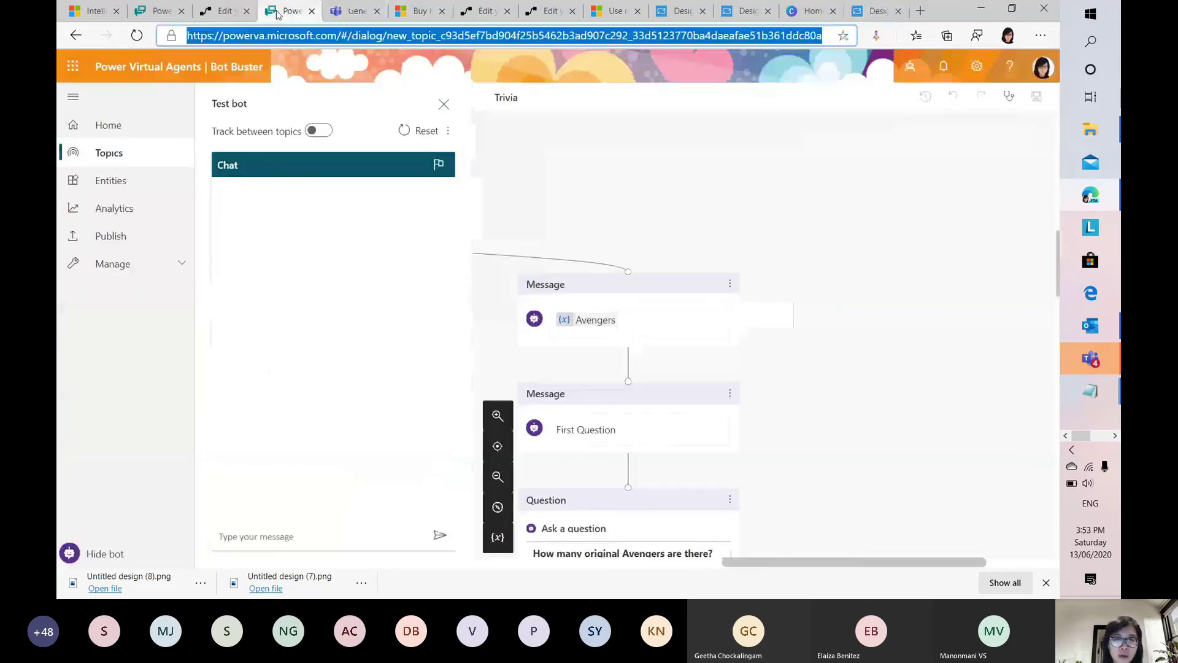
{"action": "scroll", "coordinate": [774, 383], "scroll_direction": "down", "scroll_amount": 4}
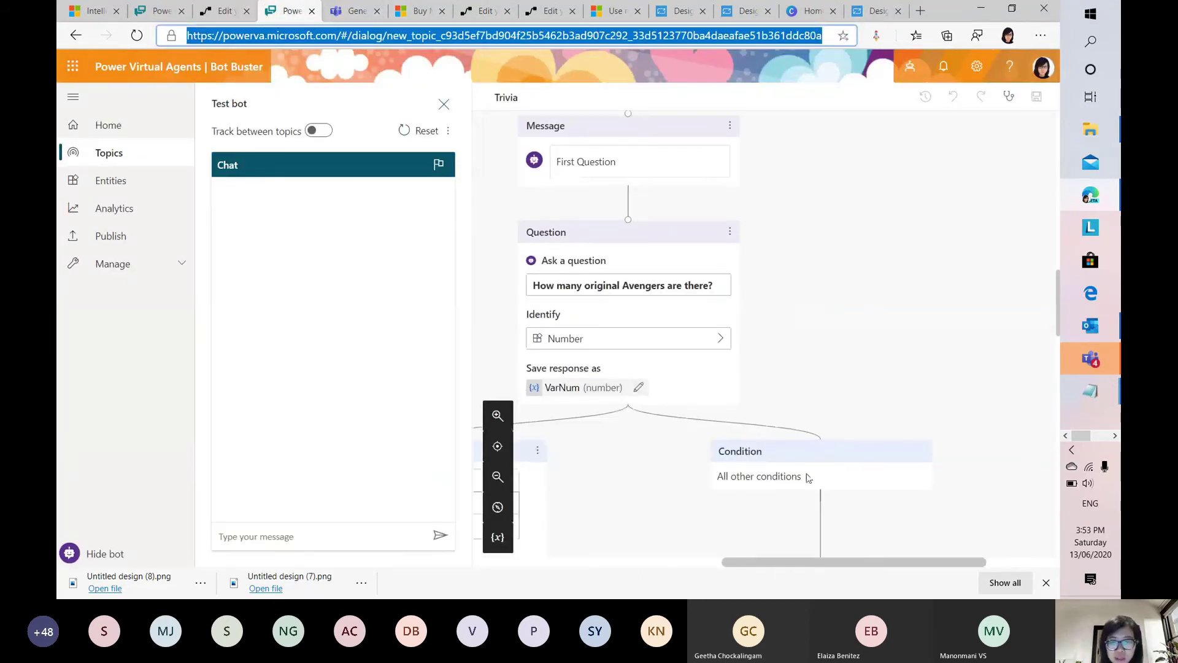
{"action": "scroll", "coordinate": [852, 439], "scroll_direction": "down", "scroll_amount": 2}
{"action": "scroll", "coordinate": [924, 387], "scroll_direction": "down", "scroll_amount": 10}
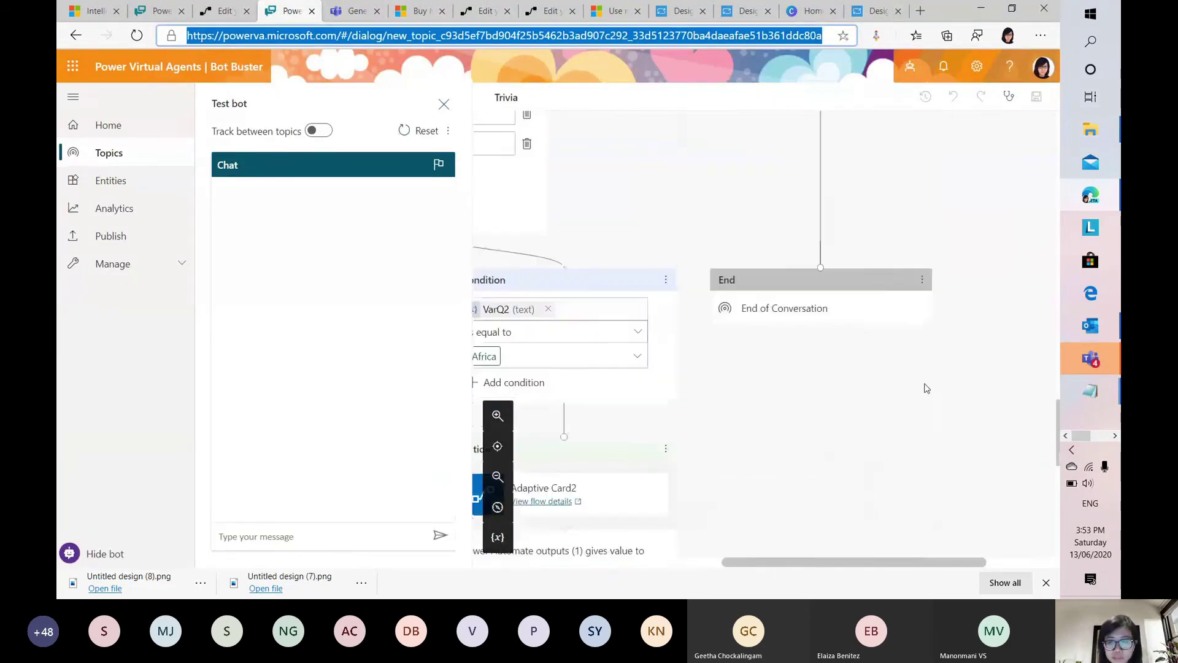
{"action": "scroll", "coordinate": [911, 421], "scroll_direction": "up", "scroll_amount": 5}
{"action": "left_click_drag", "start_coordinate": [872, 563], "coordinate": [809, 458]}
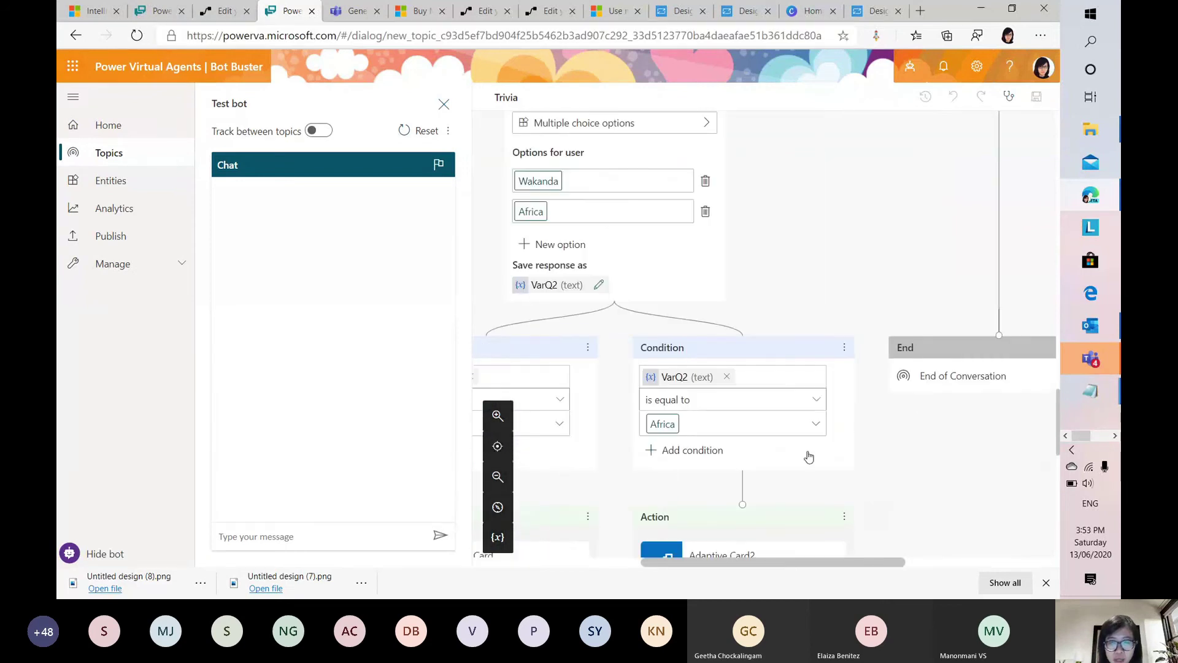
{"action": "scroll", "coordinate": [824, 389], "scroll_direction": "down", "scroll_amount": 10}
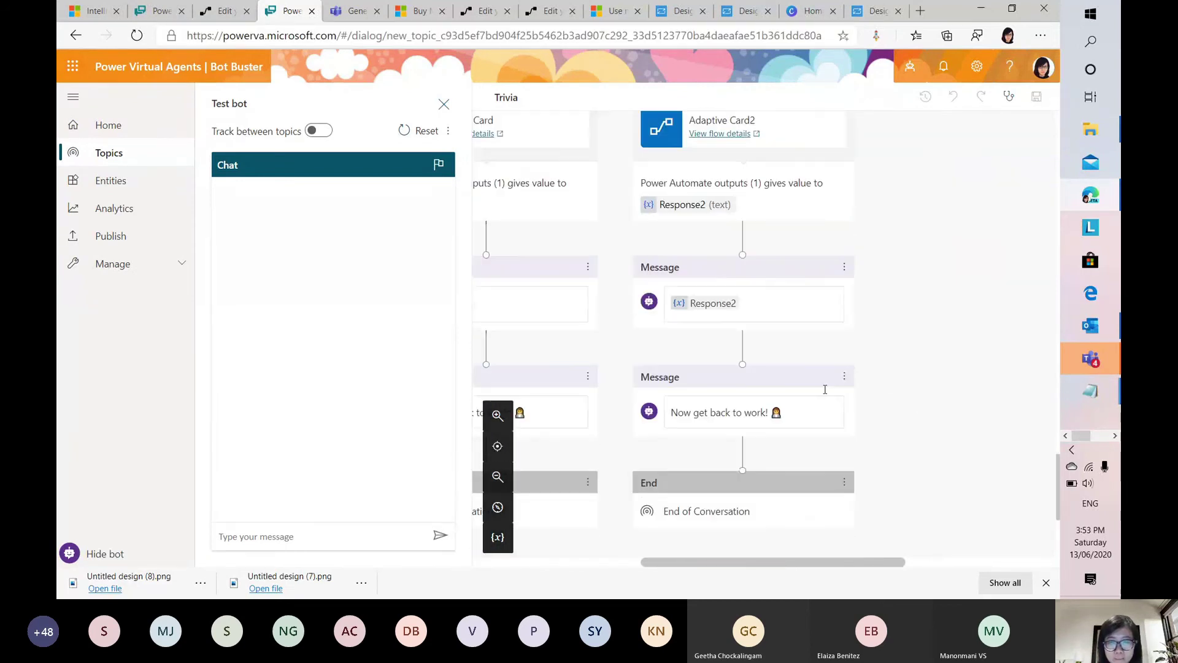
Step: In the Trivia 2 topic, call the Adaptive Card flow as an action under the condition where Q2 is equal to 6
{"action": "left_click", "coordinate": [158, 11]}
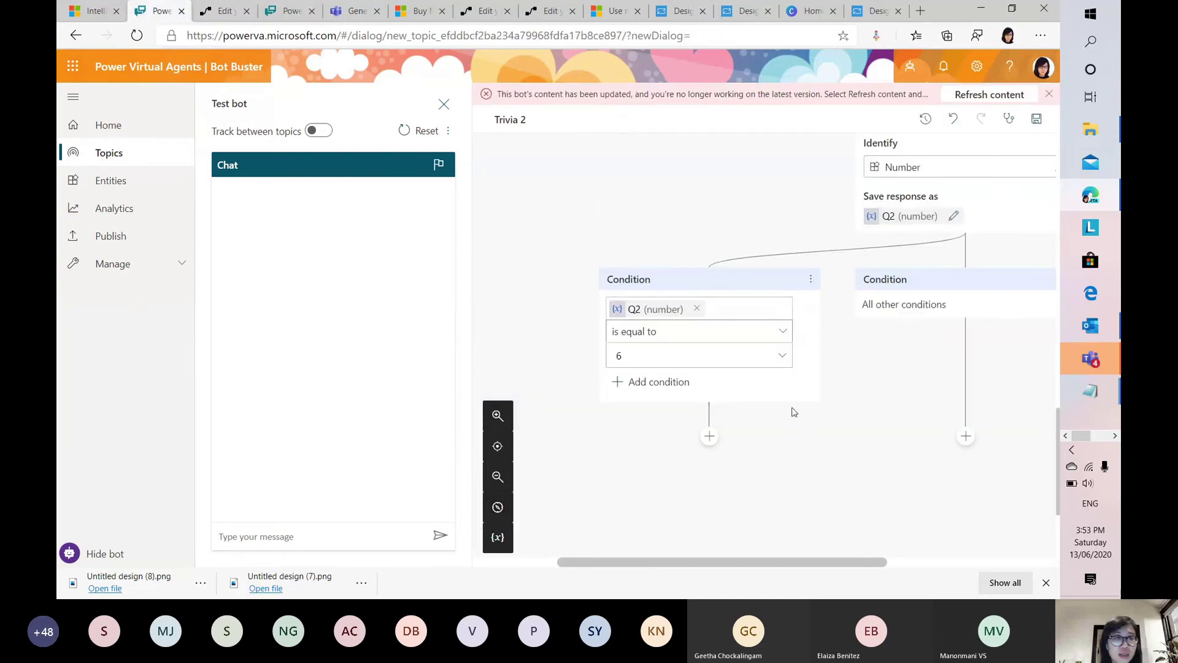
{"action": "left_click", "coordinate": [710, 436]}
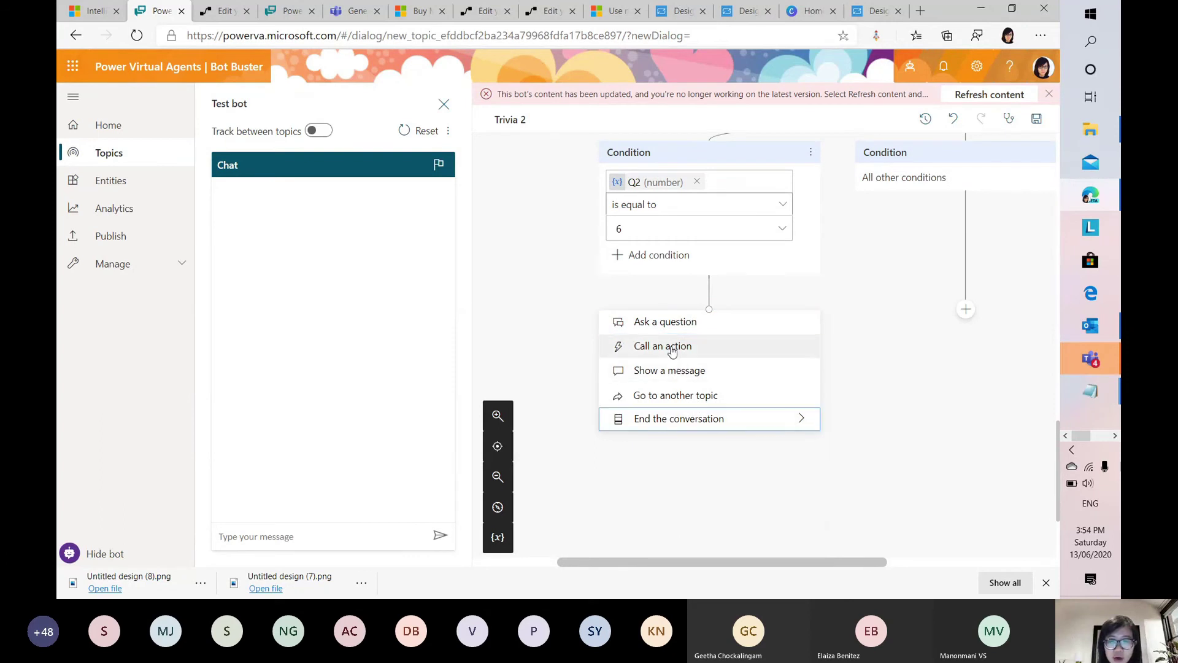
{"action": "left_click", "coordinate": [672, 350]}
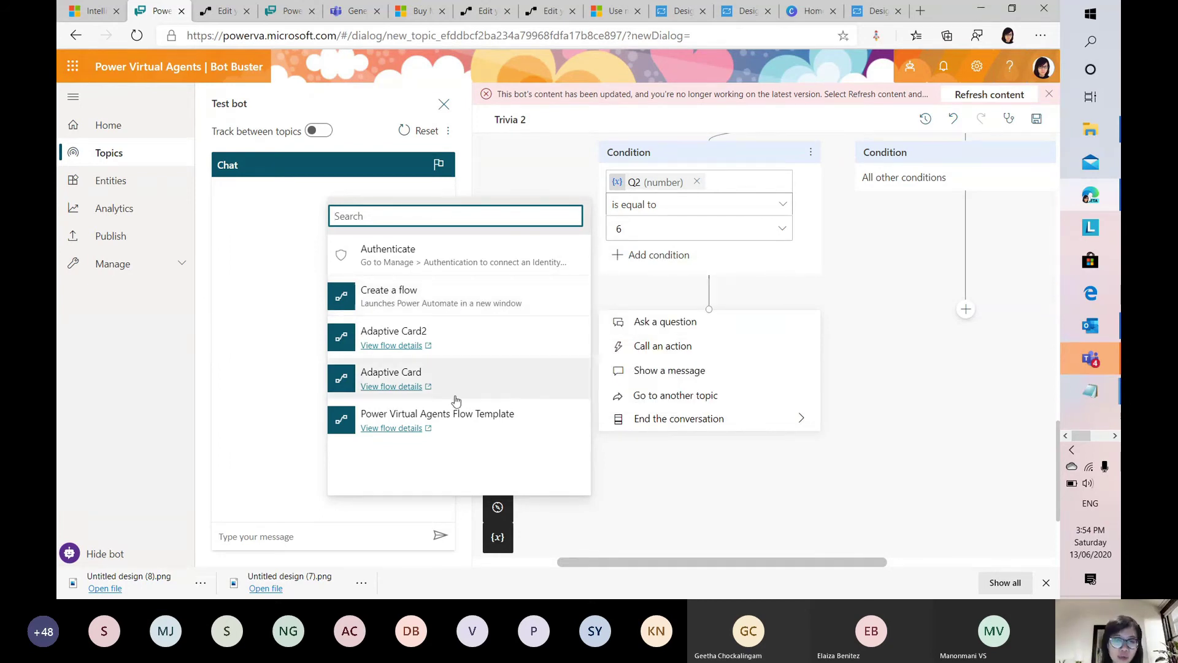
{"action": "left_click", "coordinate": [413, 376]}
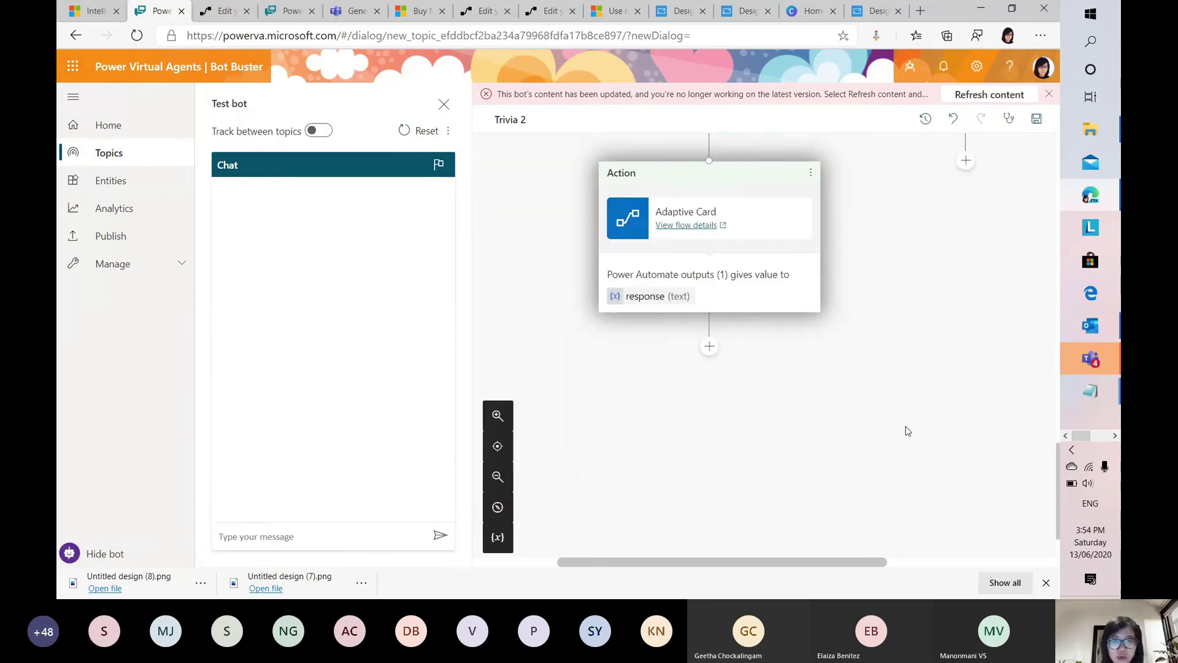
Step: Open the Adaptive Card flow for editing in Power Automate, and expand its trigger and its return-values step
{"action": "scroll", "coordinate": [859, 405], "scroll_direction": "up", "scroll_amount": 2}
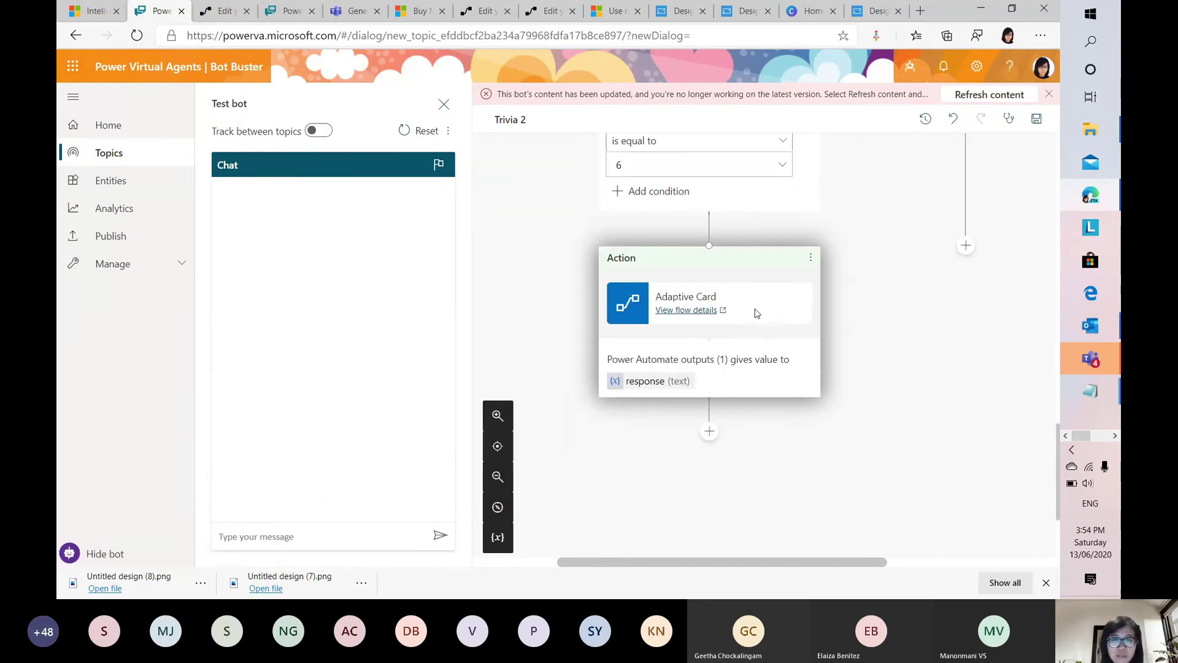
{"action": "left_click", "coordinate": [687, 310]}
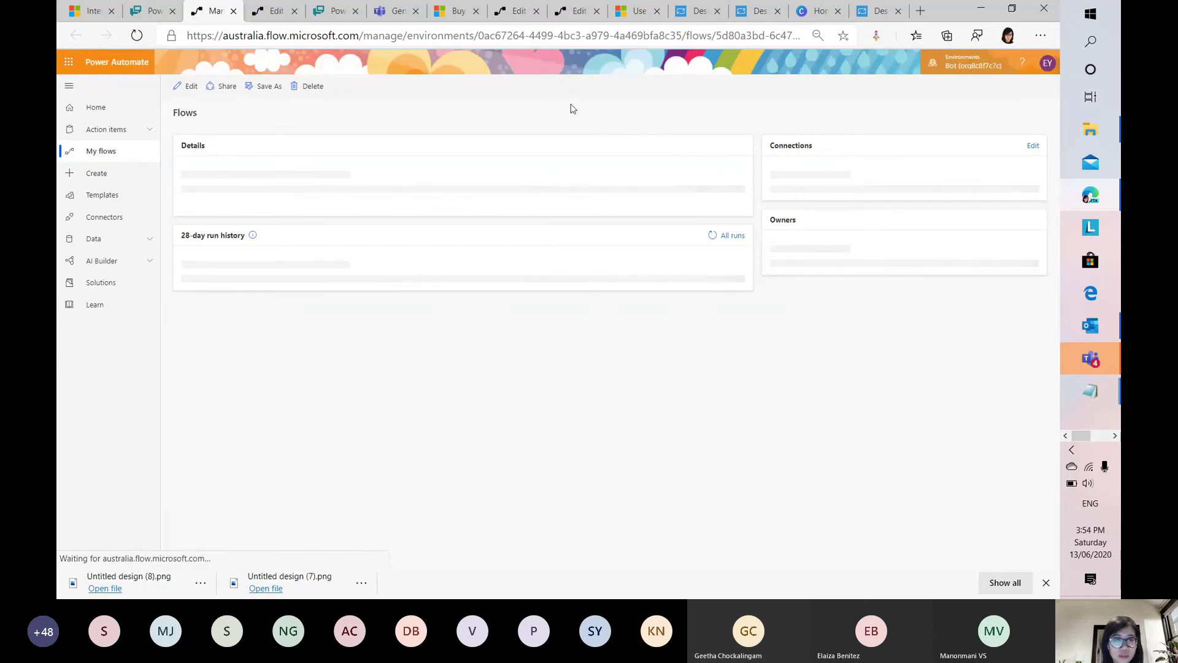
{"action": "left_click", "coordinate": [187, 88]}
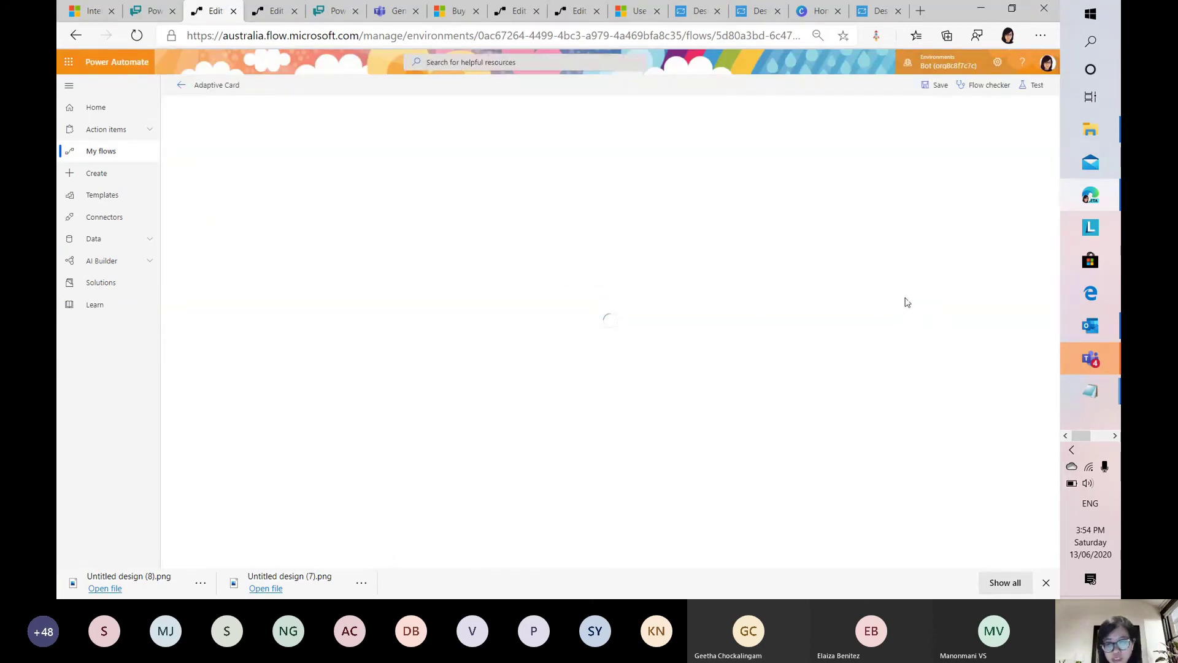
{"action": "left_click", "coordinate": [580, 121]}
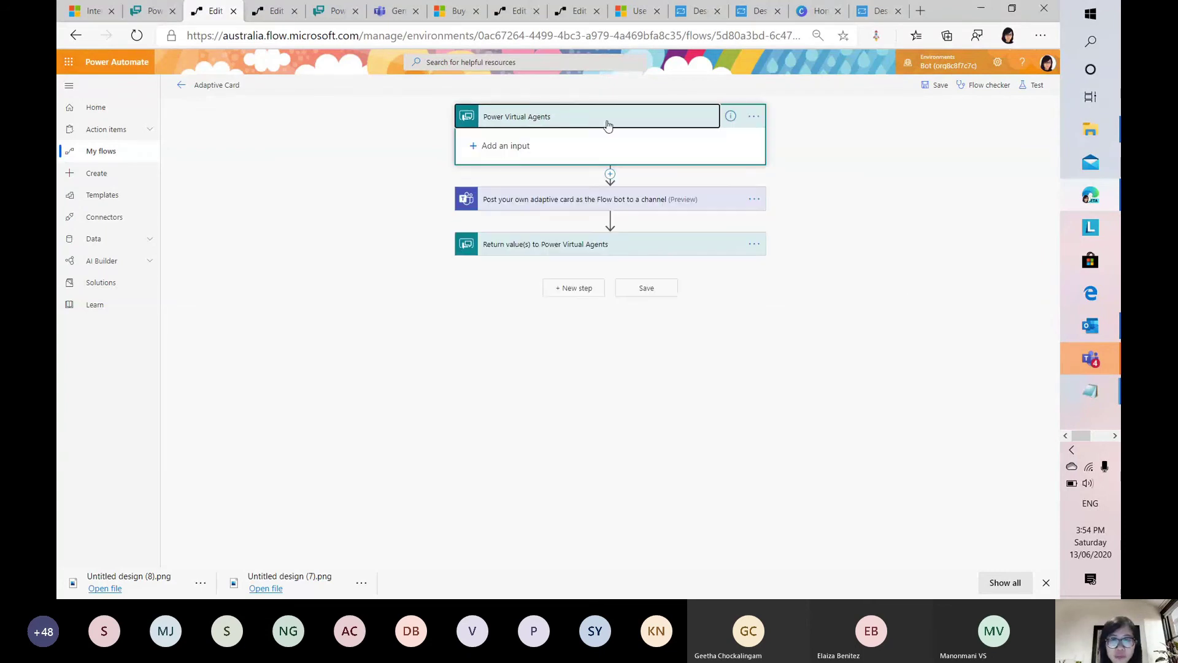
{"action": "left_click", "coordinate": [571, 246]}
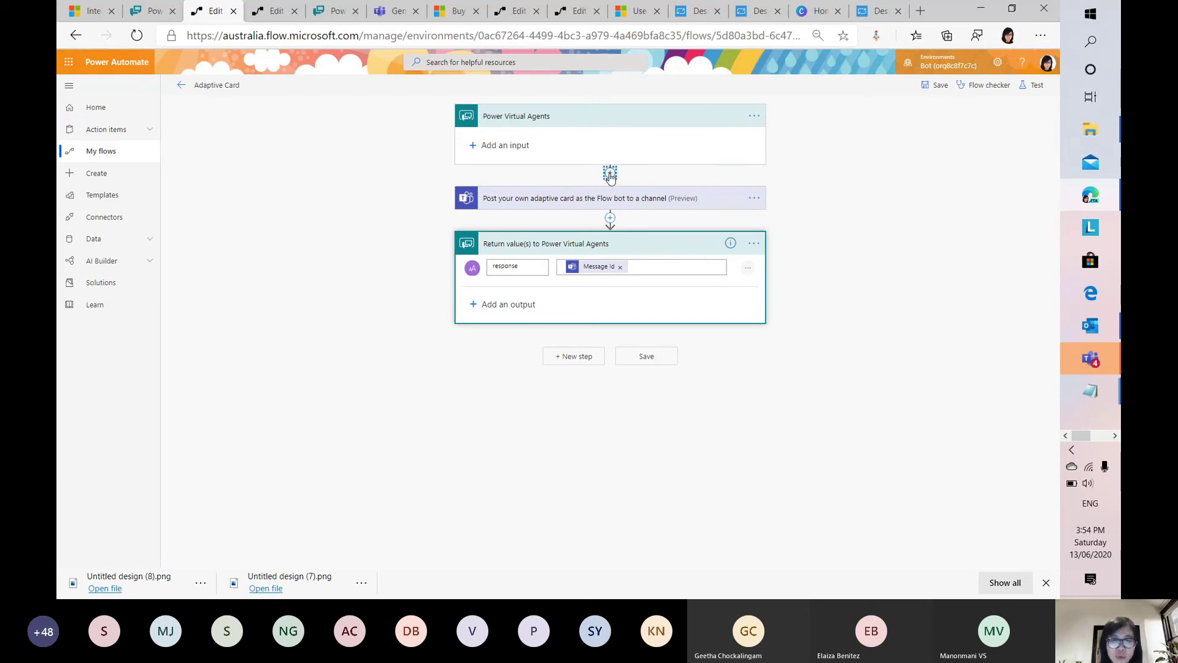
Step: Insert the Teams action "Post your own adaptive card as the Flow bot to a channel" directly after the Power Virtual Agents trigger
{"action": "left_click", "coordinate": [610, 174]}
{"action": "type", "text": "ADAPTIVE CARD"}
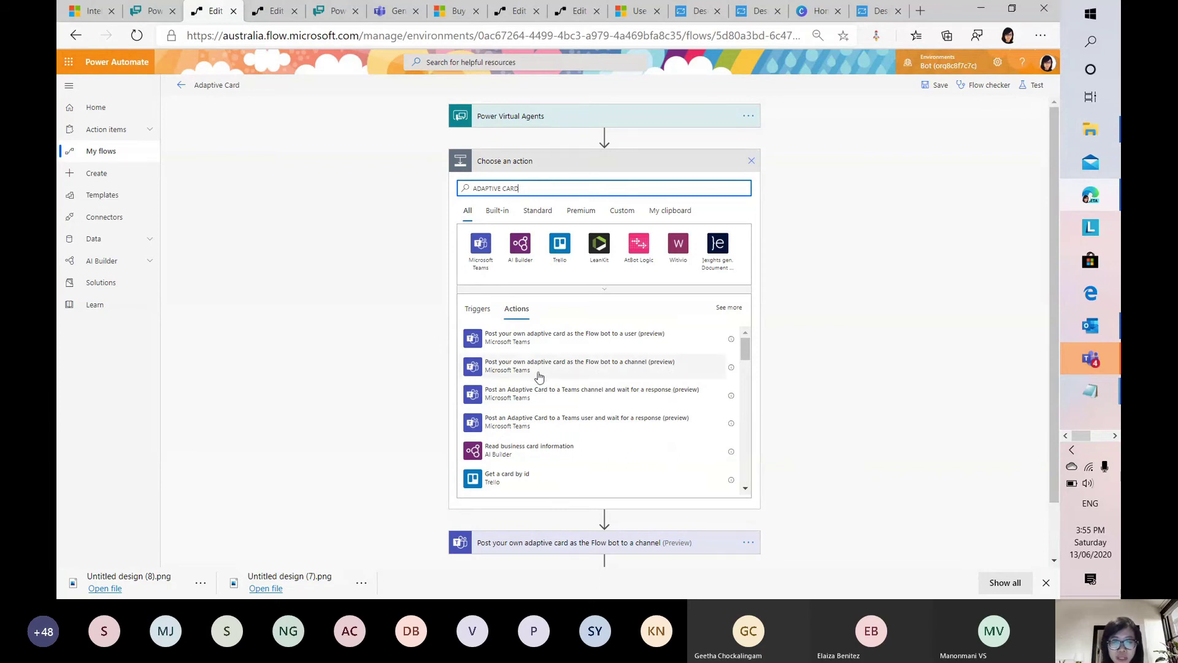
{"action": "left_click", "coordinate": [614, 370]}
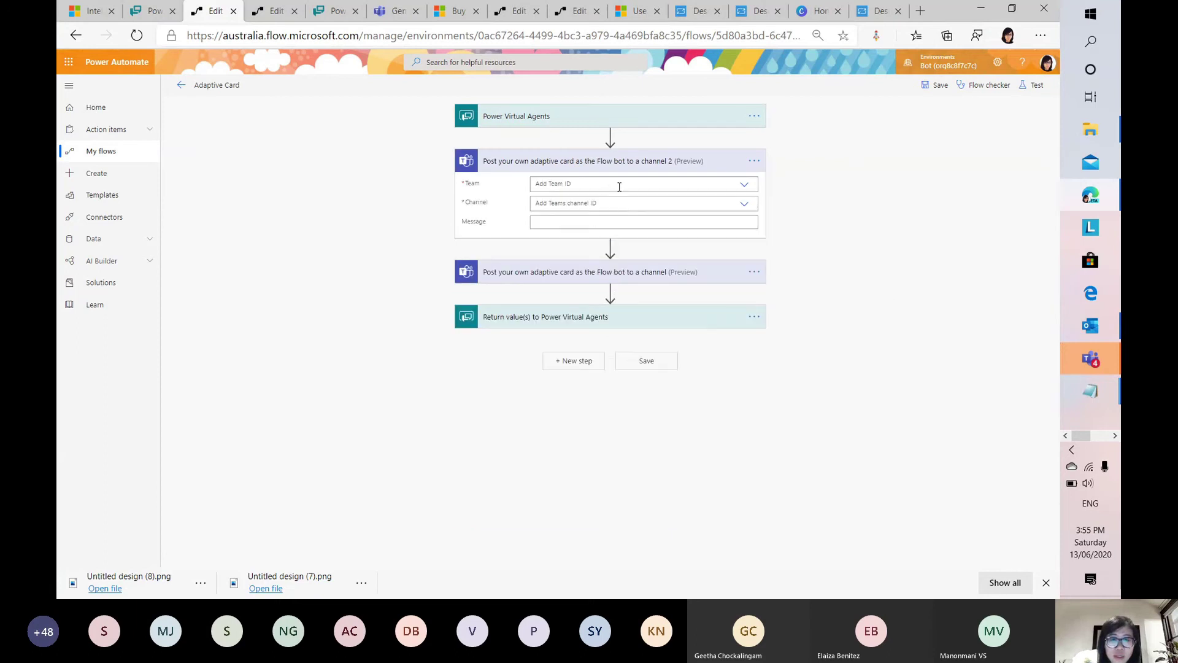
Step: Check the target team in Microsoft Teams, and set the new action's team to Trivia and its channel to General
{"action": "left_click", "coordinate": [747, 189]}
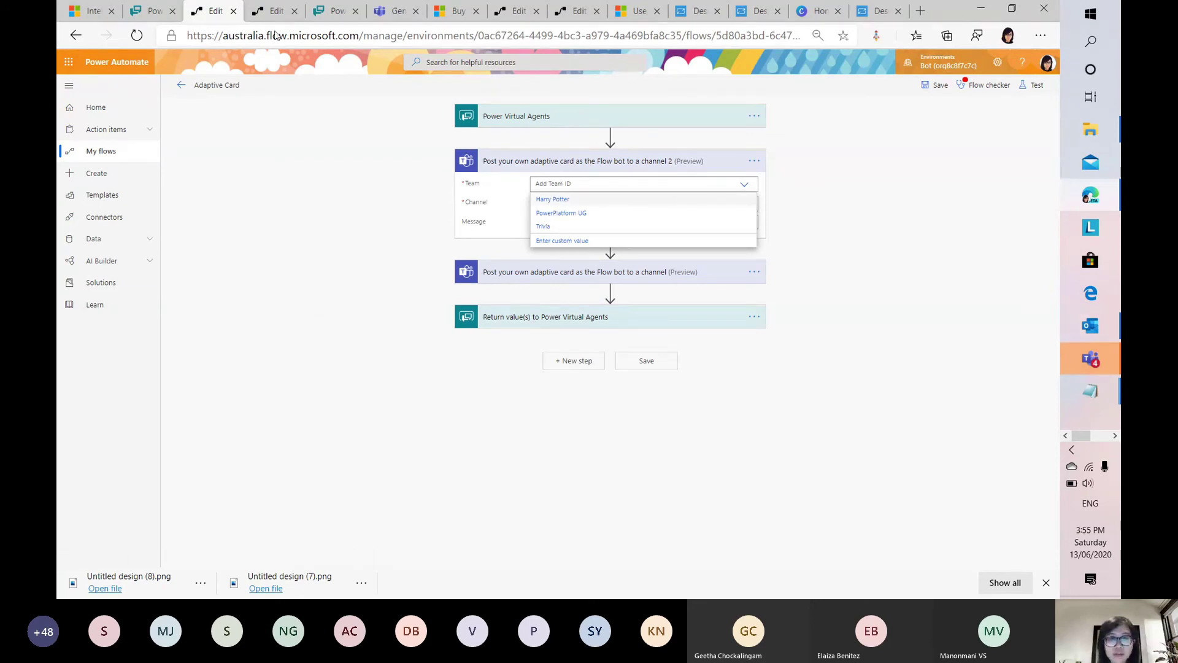
{"action": "left_click", "coordinate": [396, 11]}
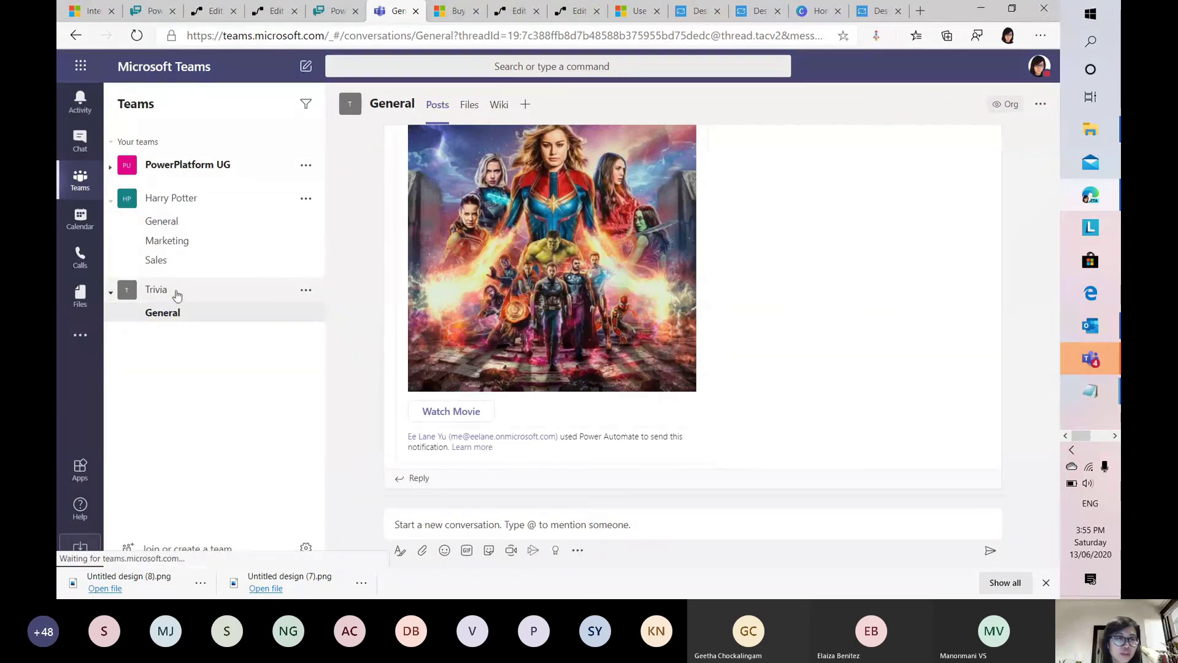
{"action": "left_click", "coordinate": [277, 12]}
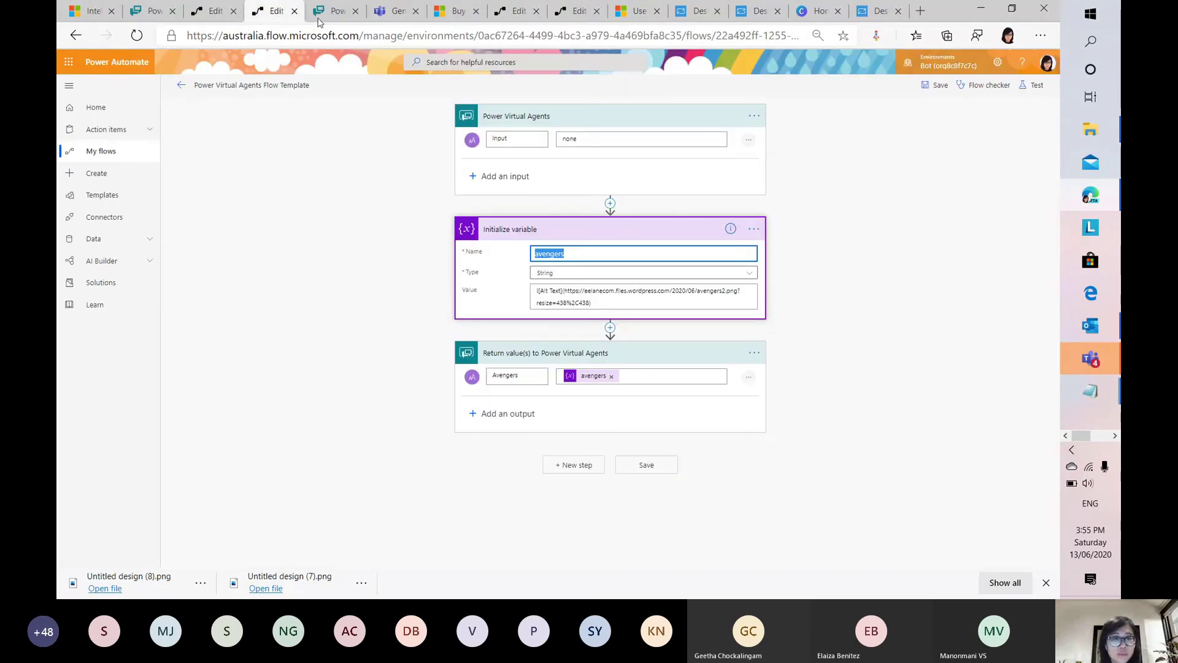
{"action": "left_click", "coordinate": [214, 11]}
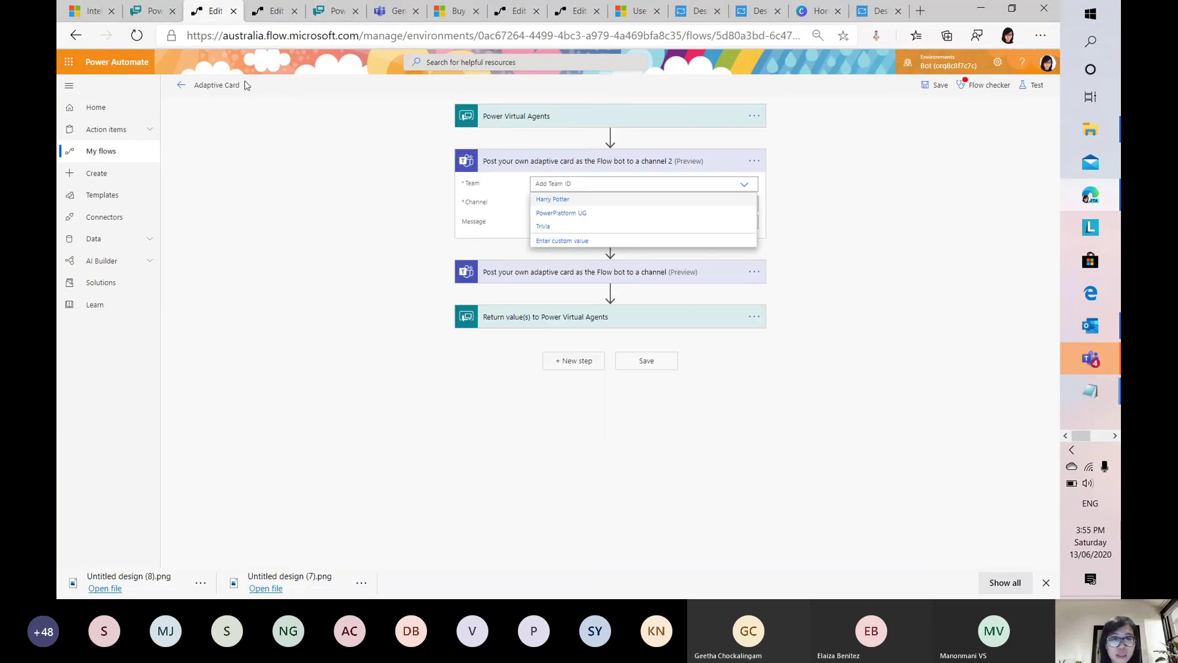
{"action": "left_click", "coordinate": [700, 227]}
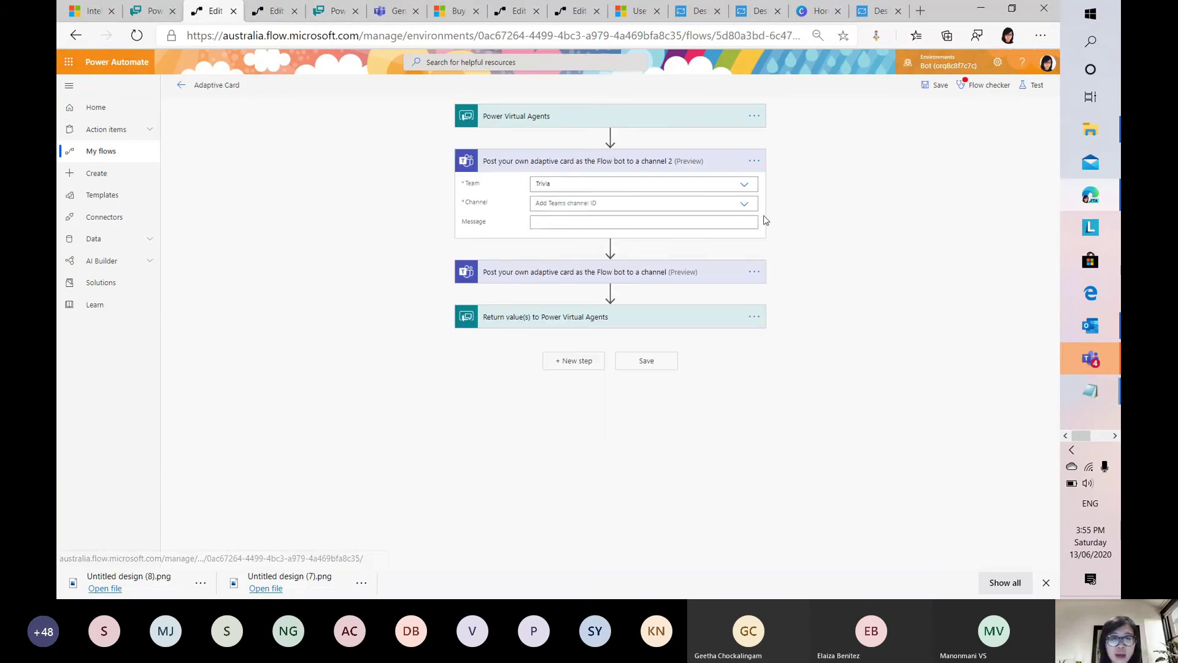
{"action": "left_click", "coordinate": [743, 204]}
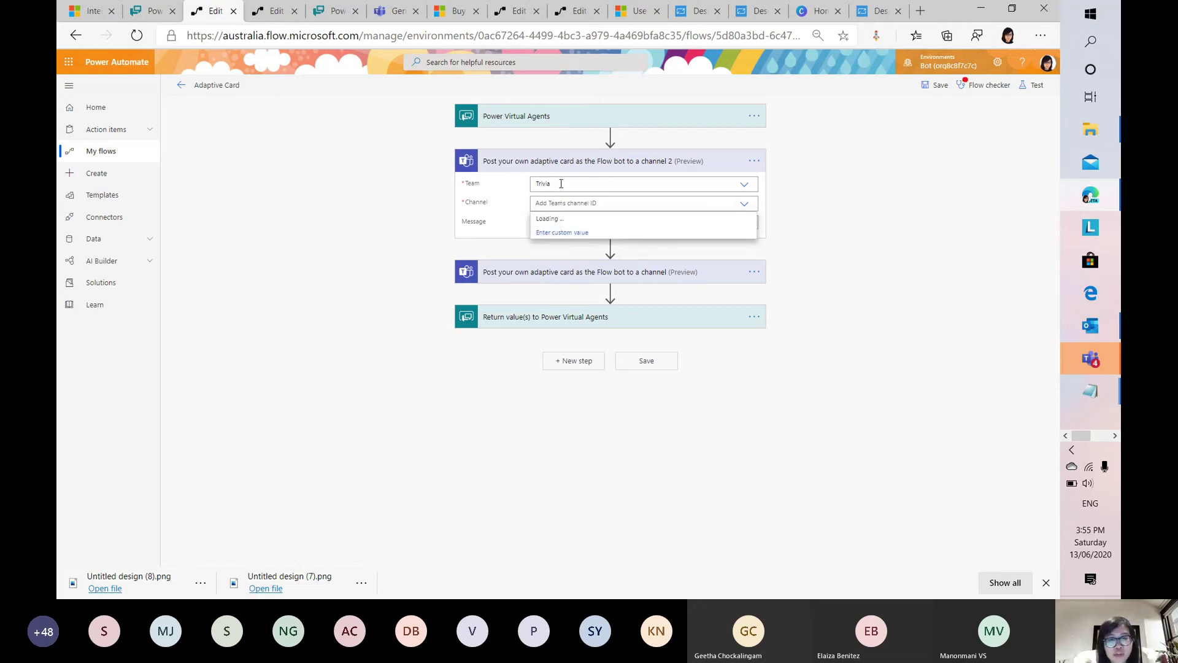
{"action": "left_click", "coordinate": [616, 221]}
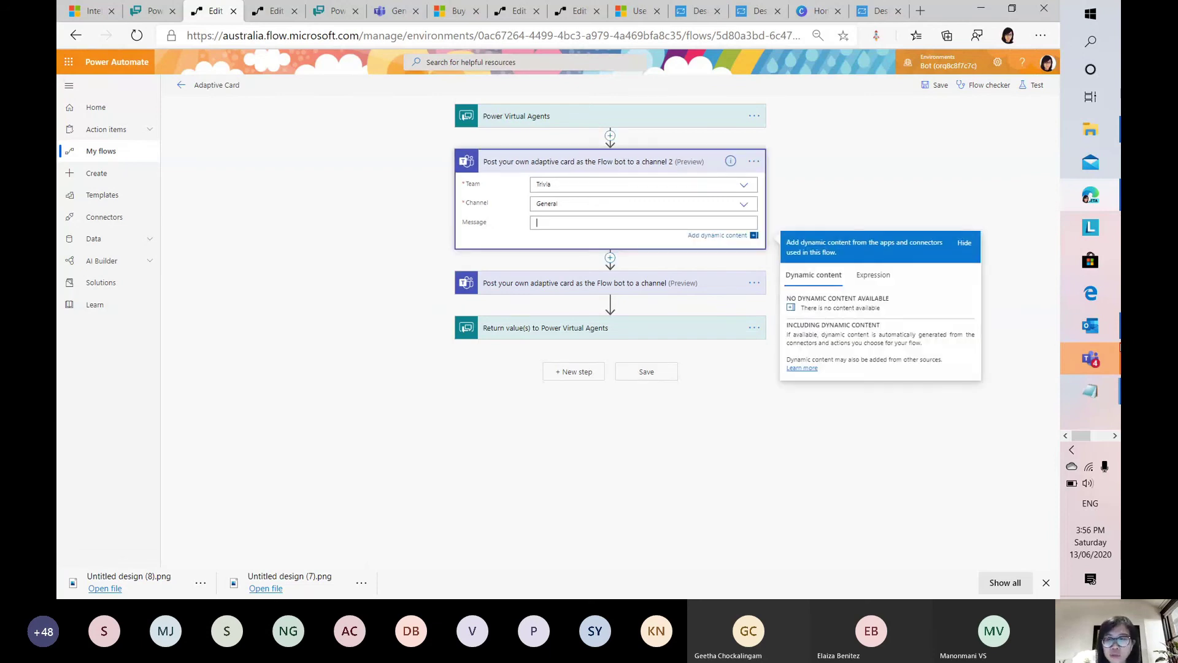
Step: Copy the whole card JSON from the adaptivecard2 file in Notepad and paste it as the new adaptive card action's message
{"action": "left_click", "coordinate": [1091, 391]}
{"action": "left_click", "coordinate": [986, 453]}
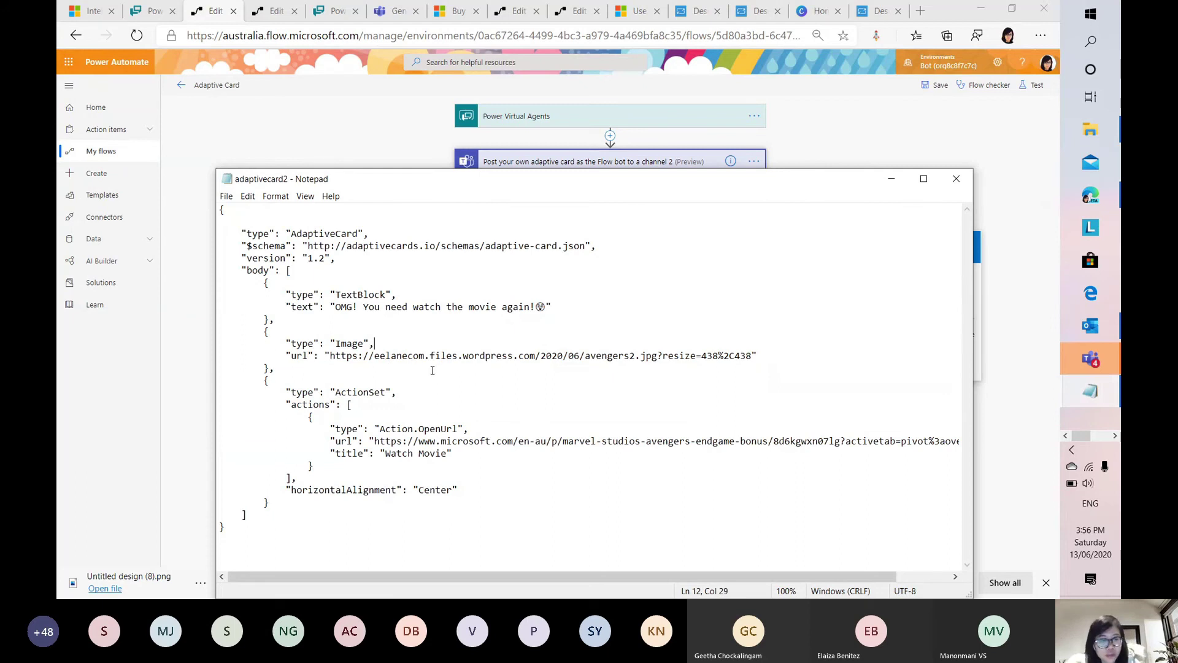
{"action": "key", "text": "ctrl+a"}
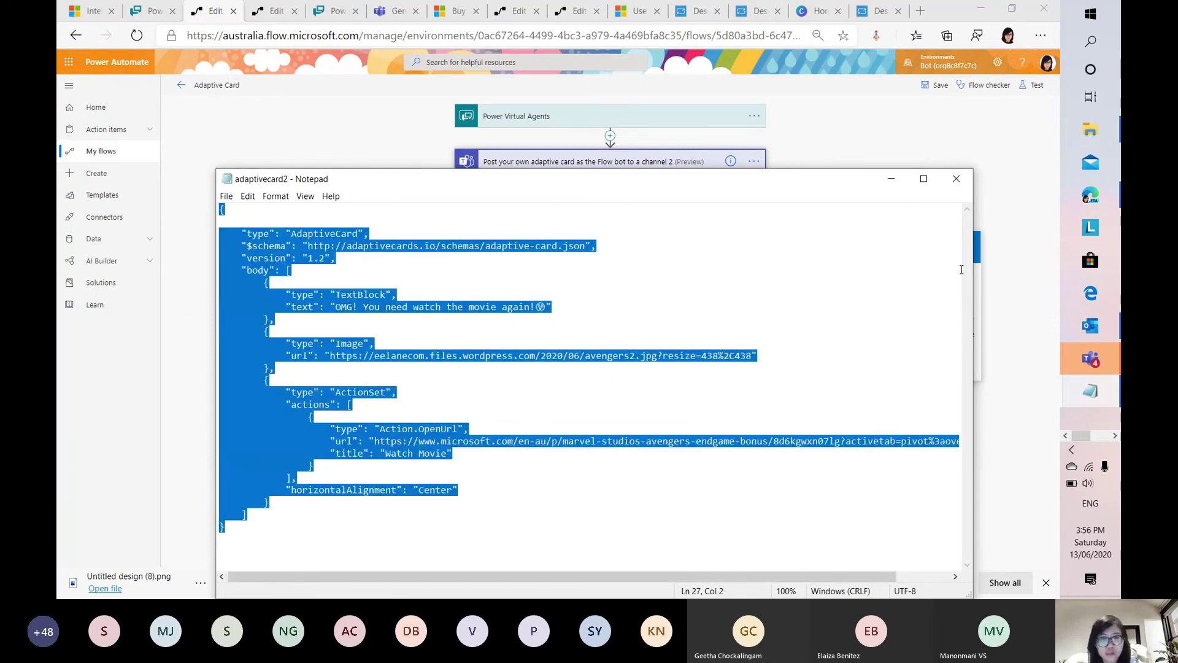
{"action": "left_click", "coordinate": [892, 179]}
{"action": "left_click", "coordinate": [594, 223]}
{"action": "key", "text": "ctrl+v"}
Step: In the return-values step, replace the response output's value with the Message Id from "Post your own adaptive card as the Flow bot to a channel"
{"action": "scroll", "coordinate": [608, 307], "scroll_direction": "down", "scroll_amount": 3}
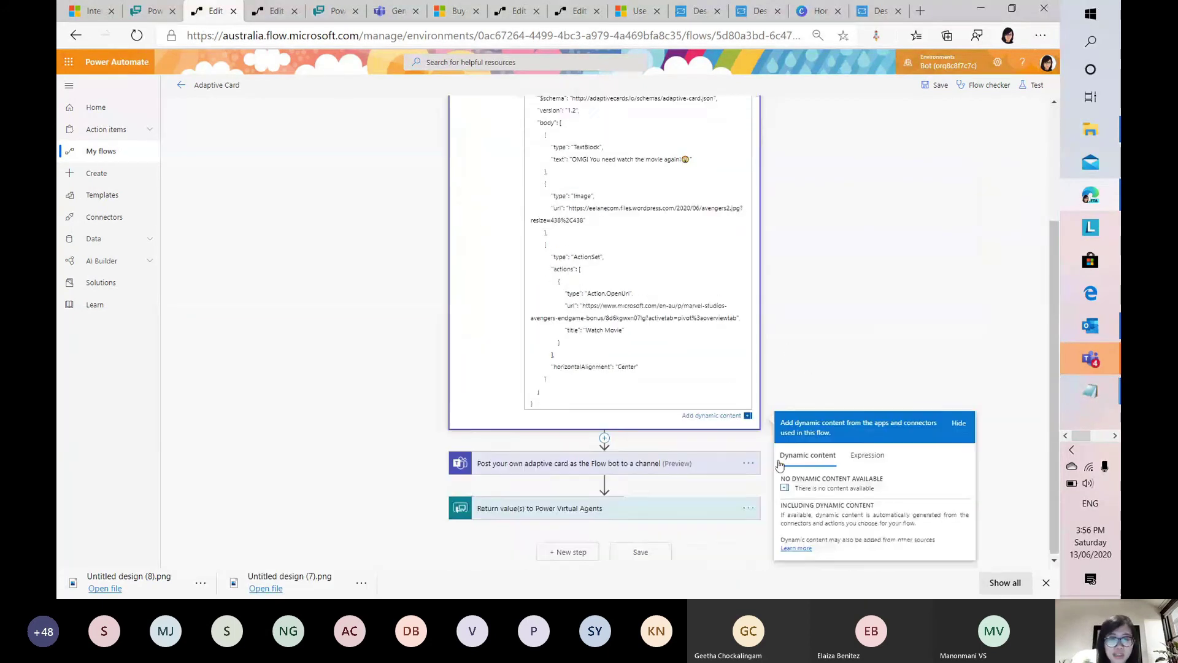
{"action": "left_click", "coordinate": [583, 507]}
{"action": "scroll", "coordinate": [721, 428], "scroll_direction": "down", "scroll_amount": 1}
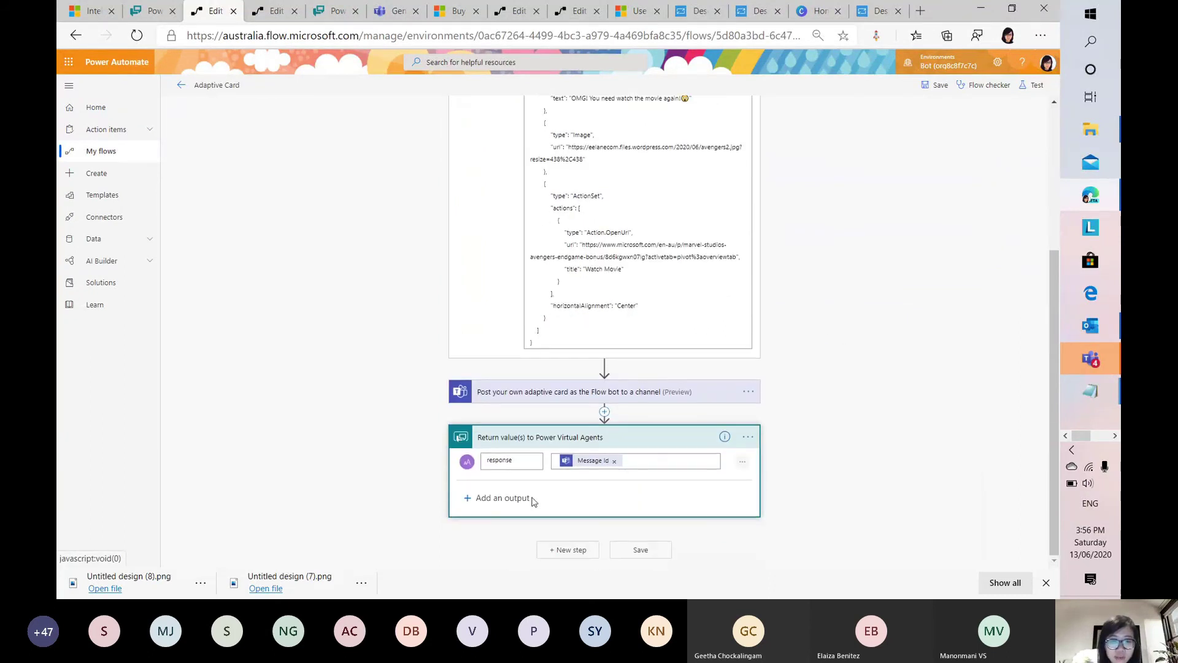
{"action": "left_click", "coordinate": [615, 464]}
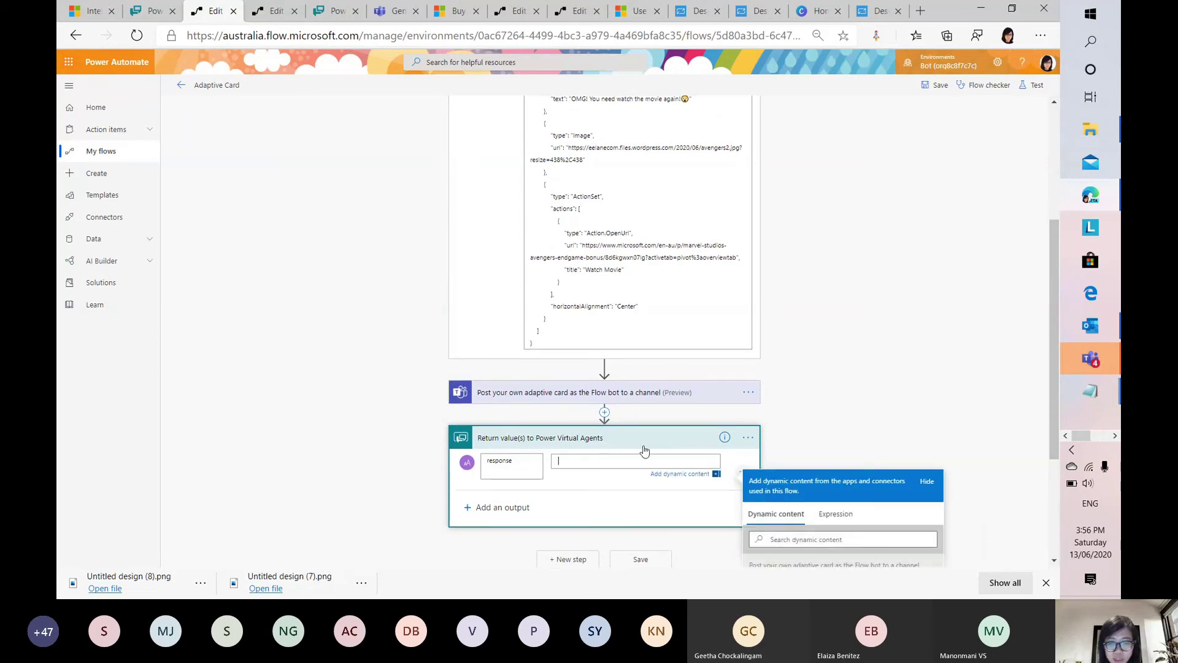
{"action": "scroll", "coordinate": [785, 534], "scroll_direction": "down", "scroll_amount": 3}
{"action": "left_click", "coordinate": [785, 399]}
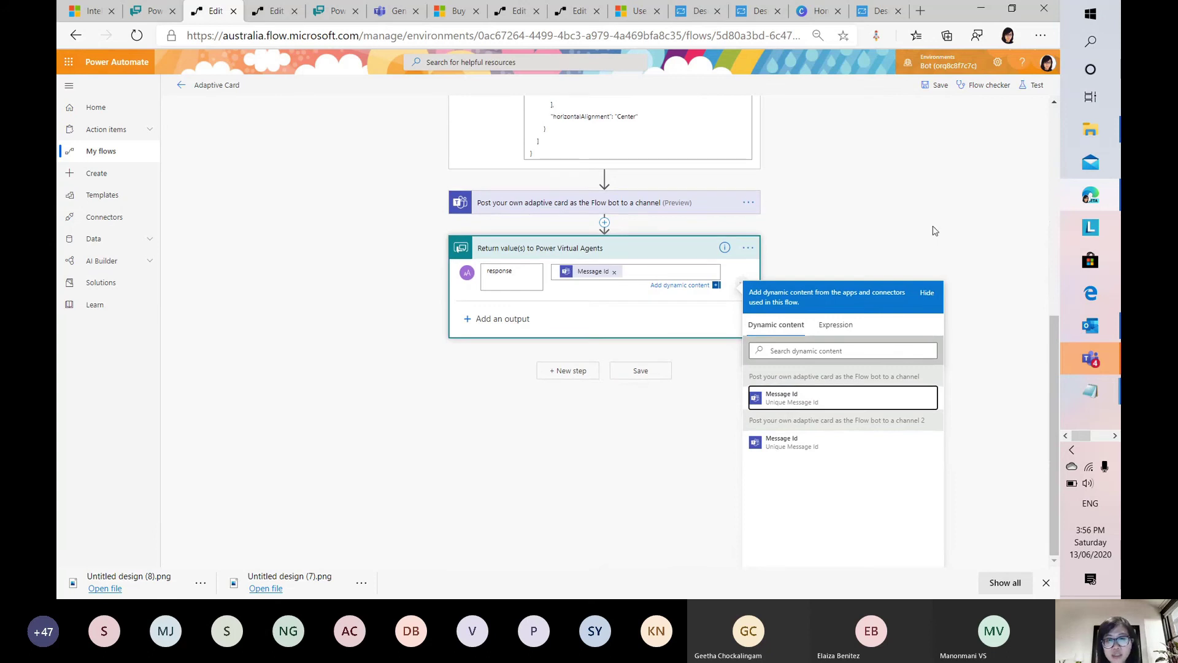
{"action": "left_click", "coordinate": [894, 210]}
{"action": "scroll", "coordinate": [894, 211], "scroll_direction": "up", "scroll_amount": 3}
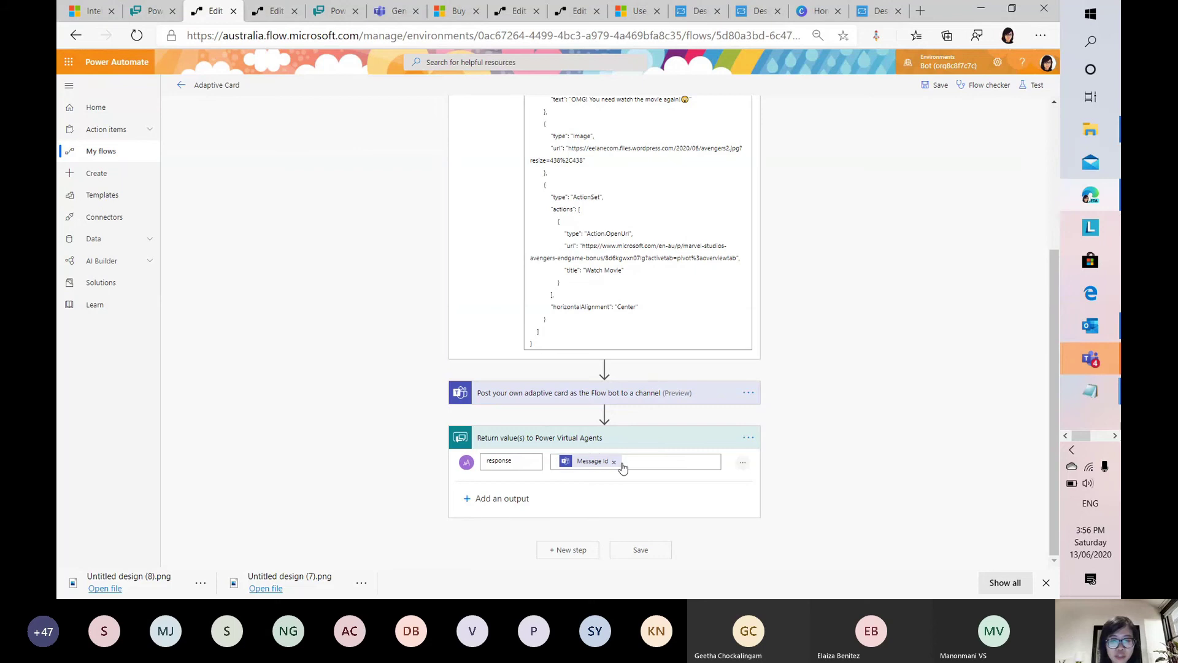
Step: Back in the Trivia 2 topic, add a message beneath the Adaptive Card action that shows the response variable
{"action": "left_click", "coordinate": [150, 11]}
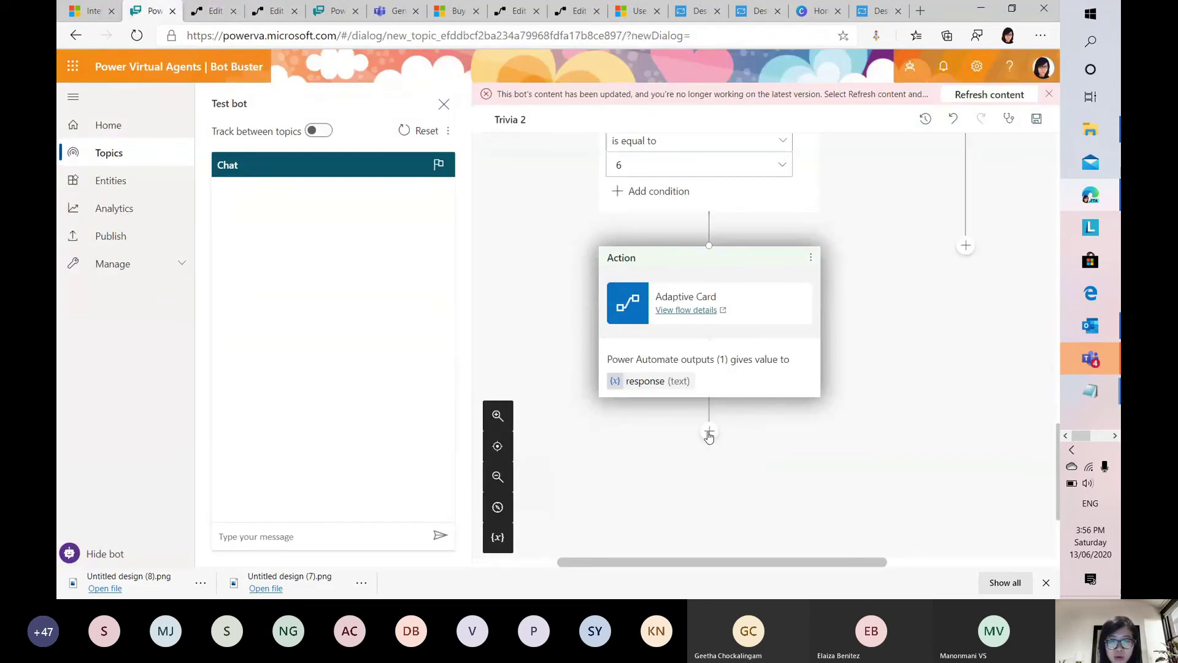
{"action": "left_click", "coordinate": [710, 434]}
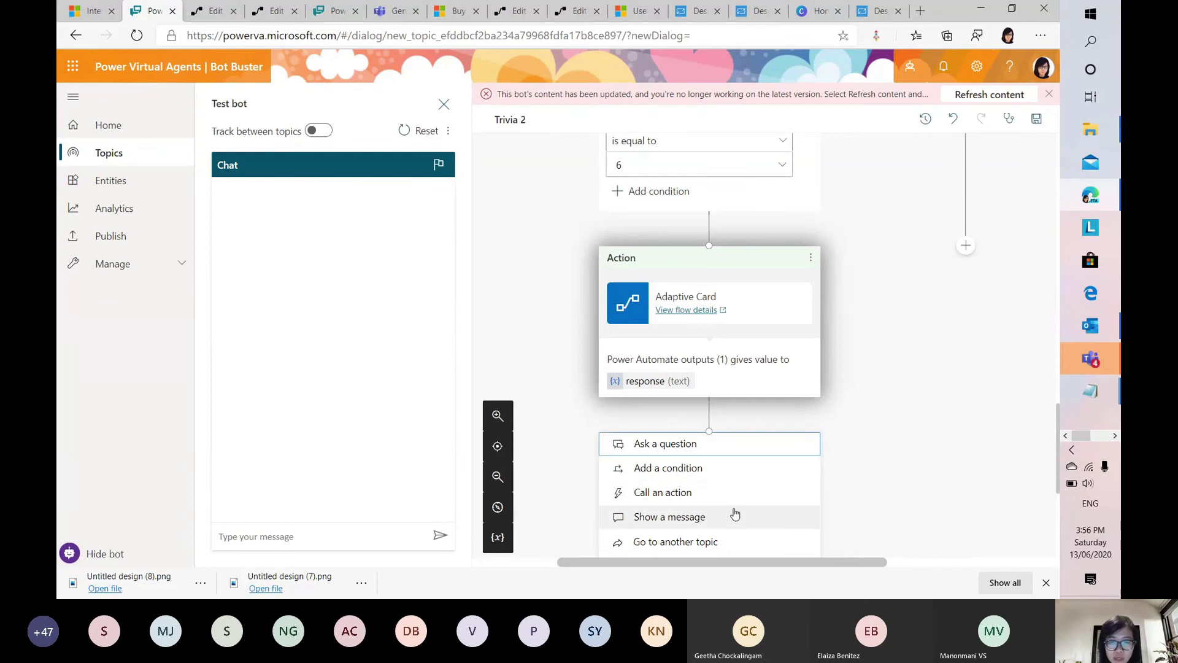
{"action": "key", "text": "Return"}
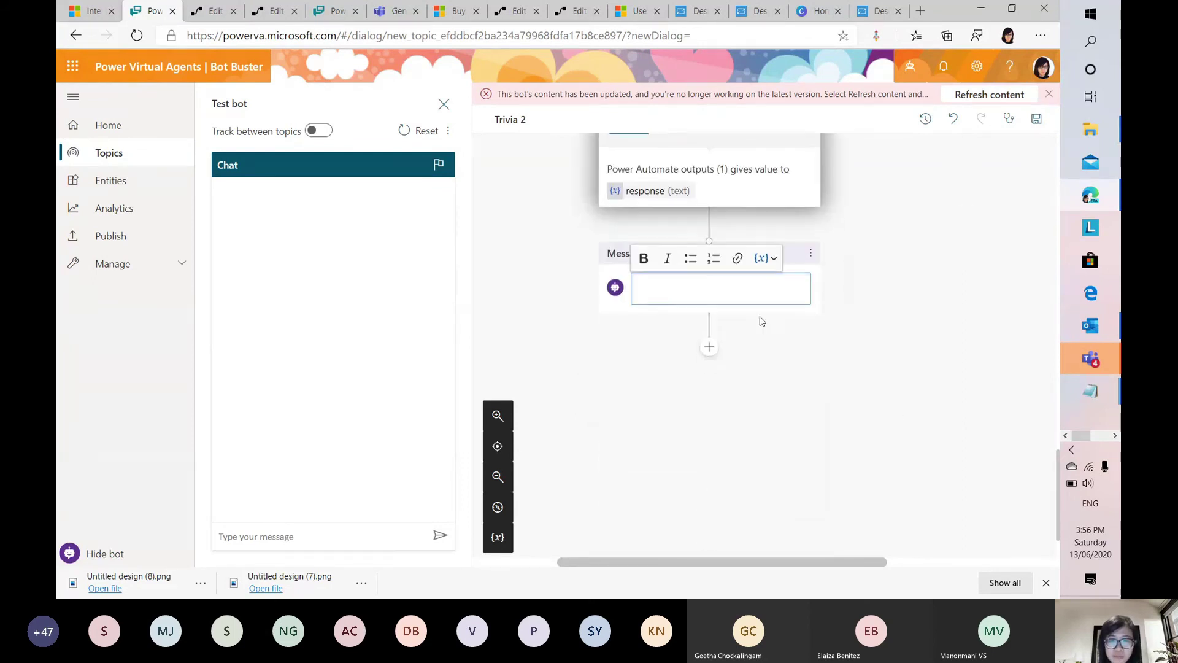
{"action": "left_click", "coordinate": [811, 254]}
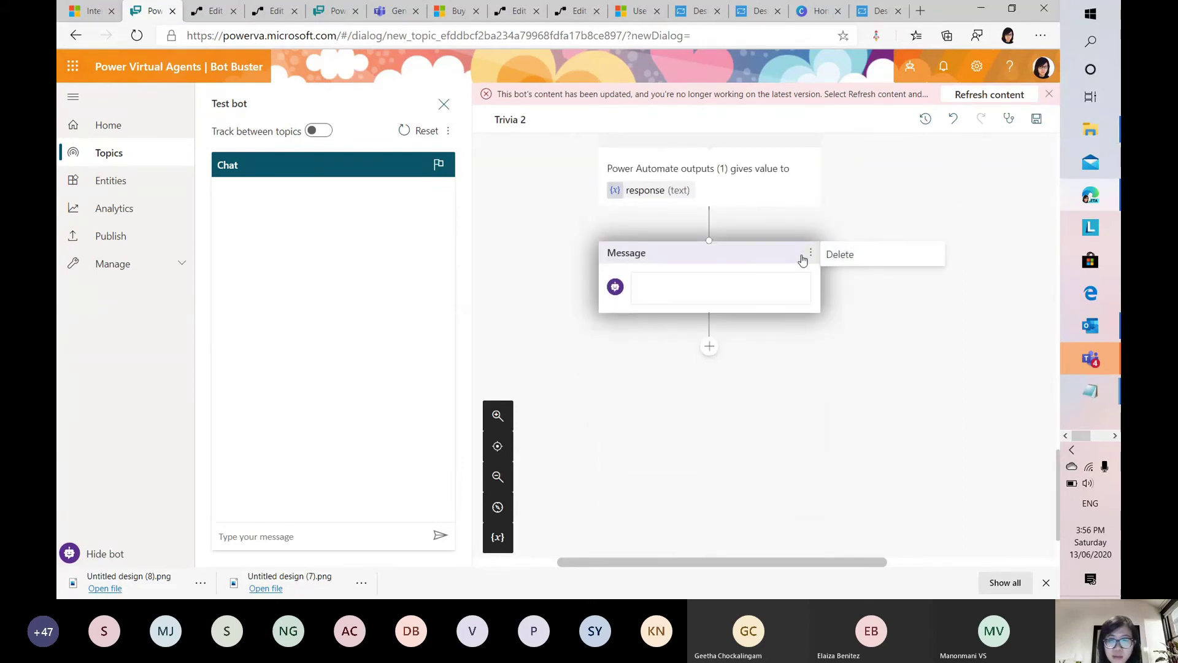
{"action": "left_click", "coordinate": [802, 257]}
{"action": "left_click", "coordinate": [764, 261]}
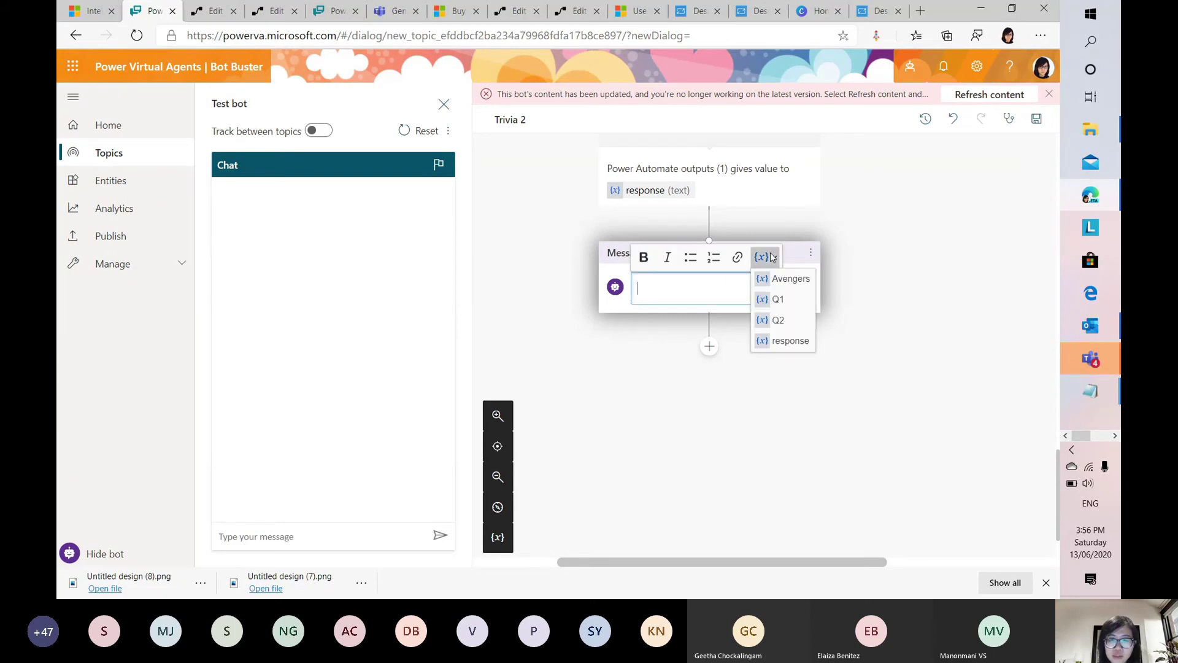
{"action": "left_click", "coordinate": [797, 342]}
{"action": "left_click", "coordinate": [856, 413]}
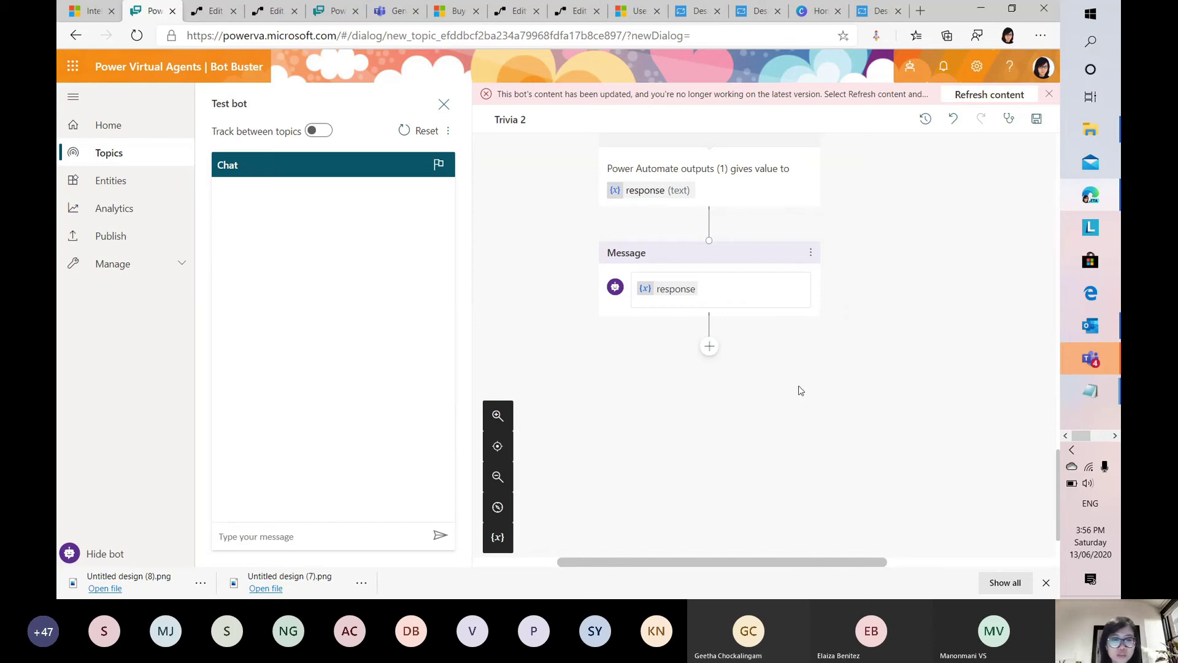
{"action": "scroll", "coordinate": [822, 374], "scroll_direction": "up", "scroll_amount": 3}
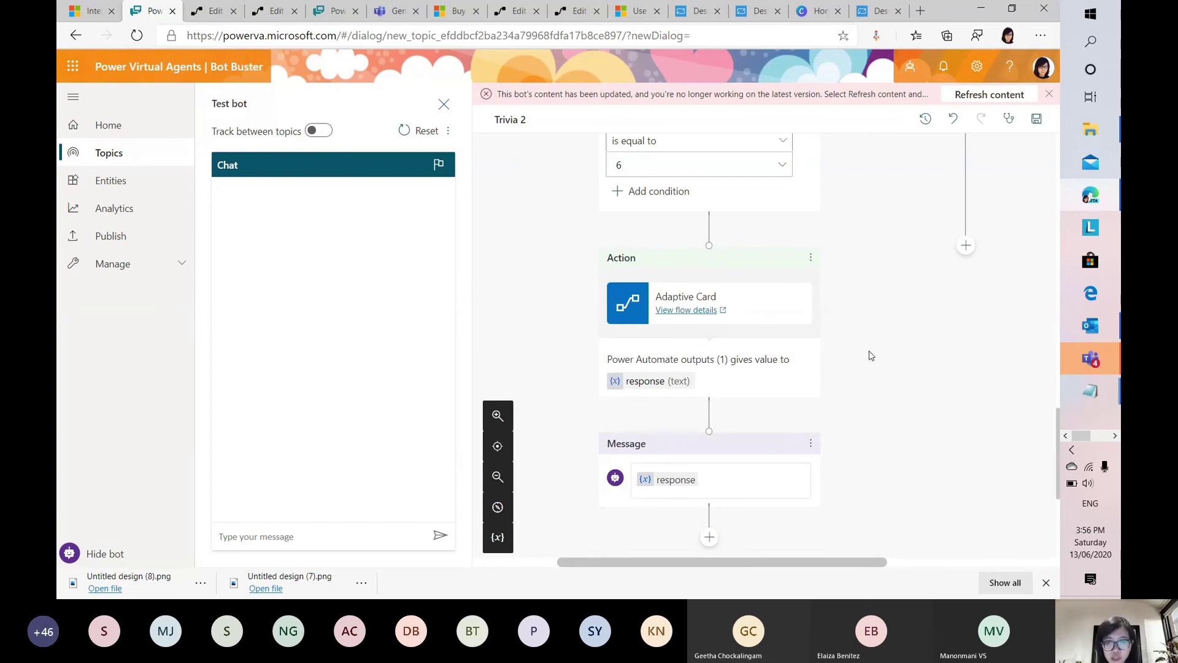
{"action": "scroll", "coordinate": [878, 352], "scroll_direction": "down", "scroll_amount": 3}
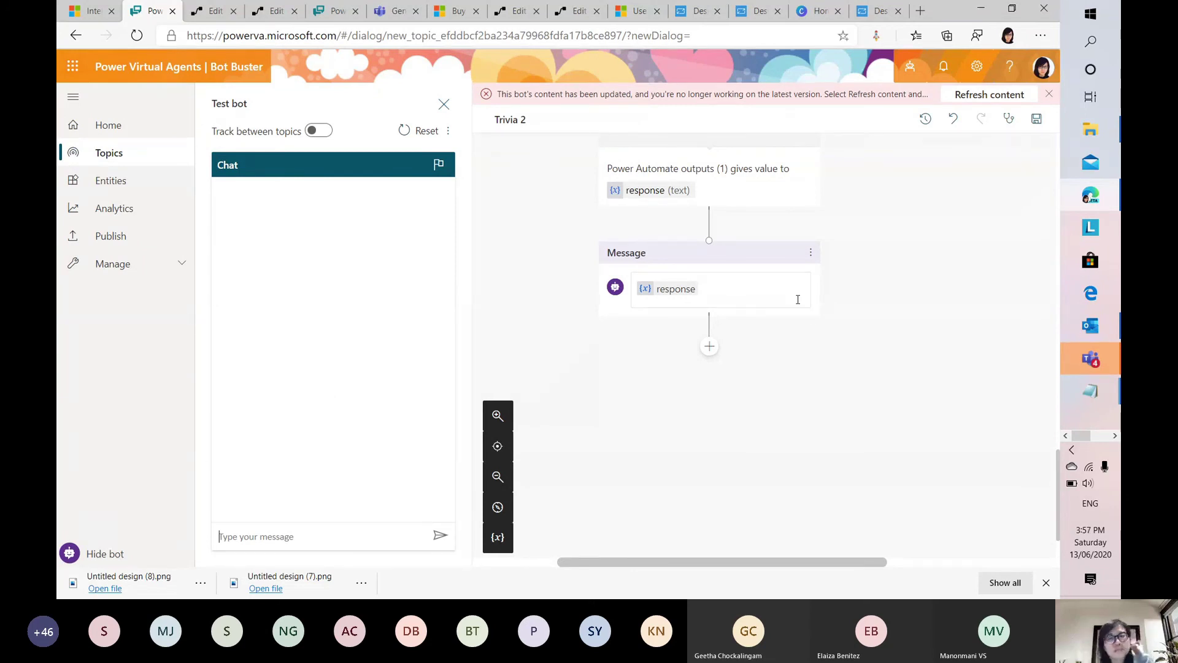
{"action": "scroll", "coordinate": [831, 368], "scroll_direction": "up", "scroll_amount": 4}
{"action": "scroll", "coordinate": [880, 452], "scroll_direction": "down", "scroll_amount": 4}
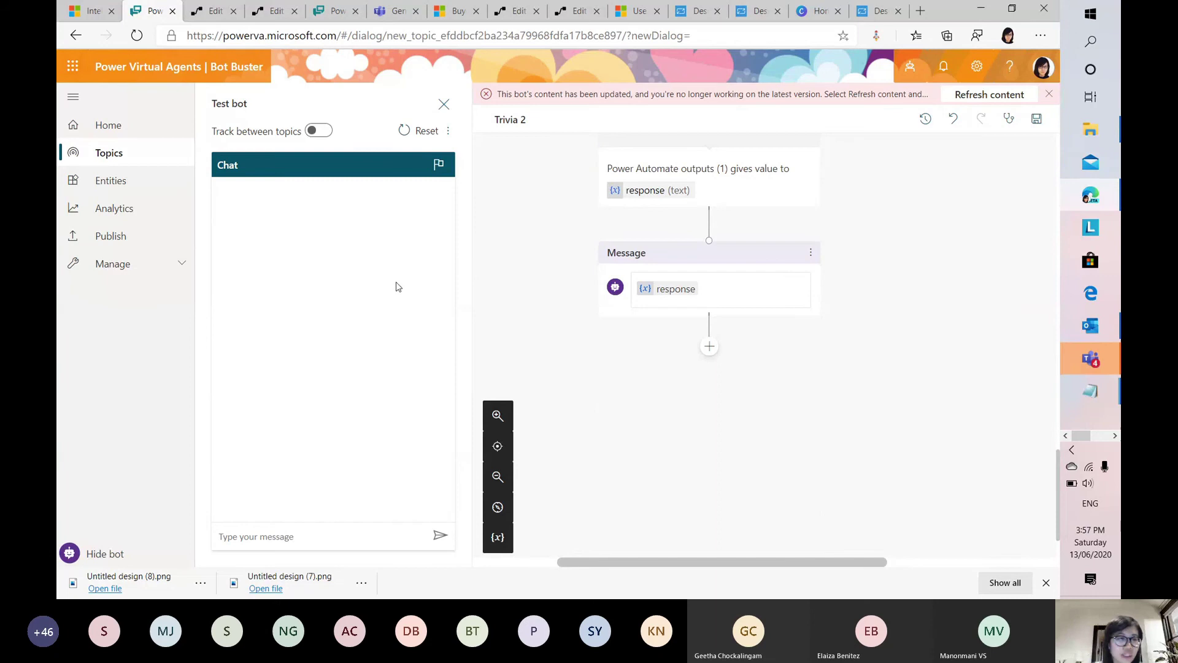
Step: Open the bot's channel settings and look through the available channels, from the demo website to Direct Line Speech
{"action": "left_click", "coordinate": [164, 272]}
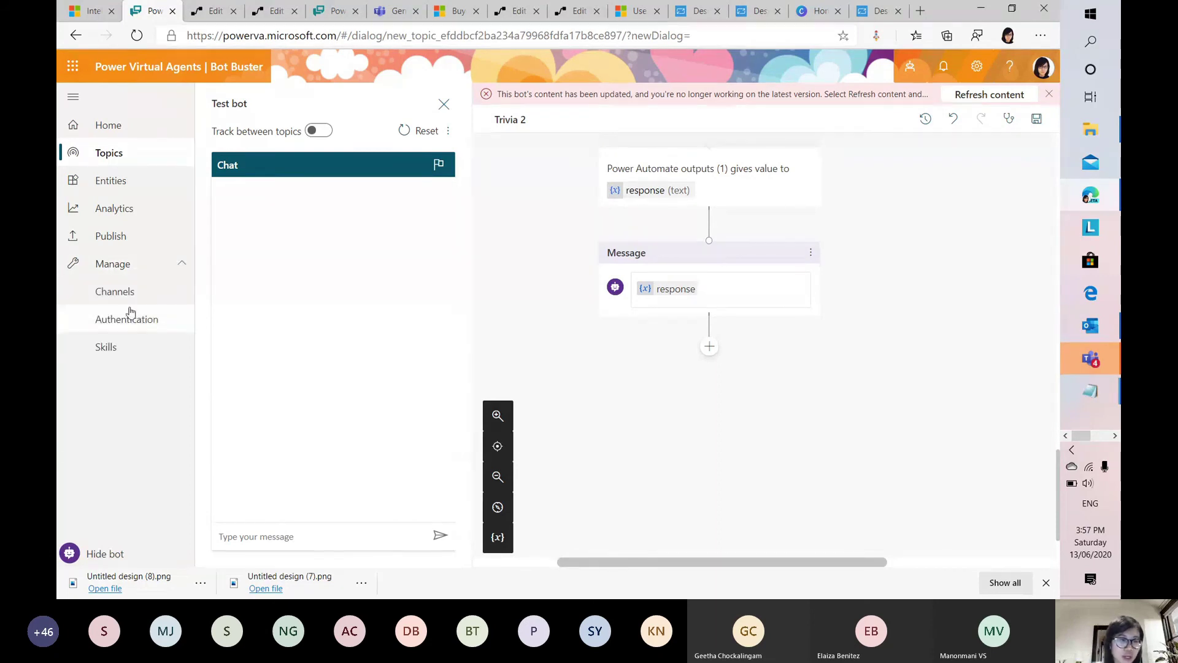
{"action": "left_click", "coordinate": [115, 292]}
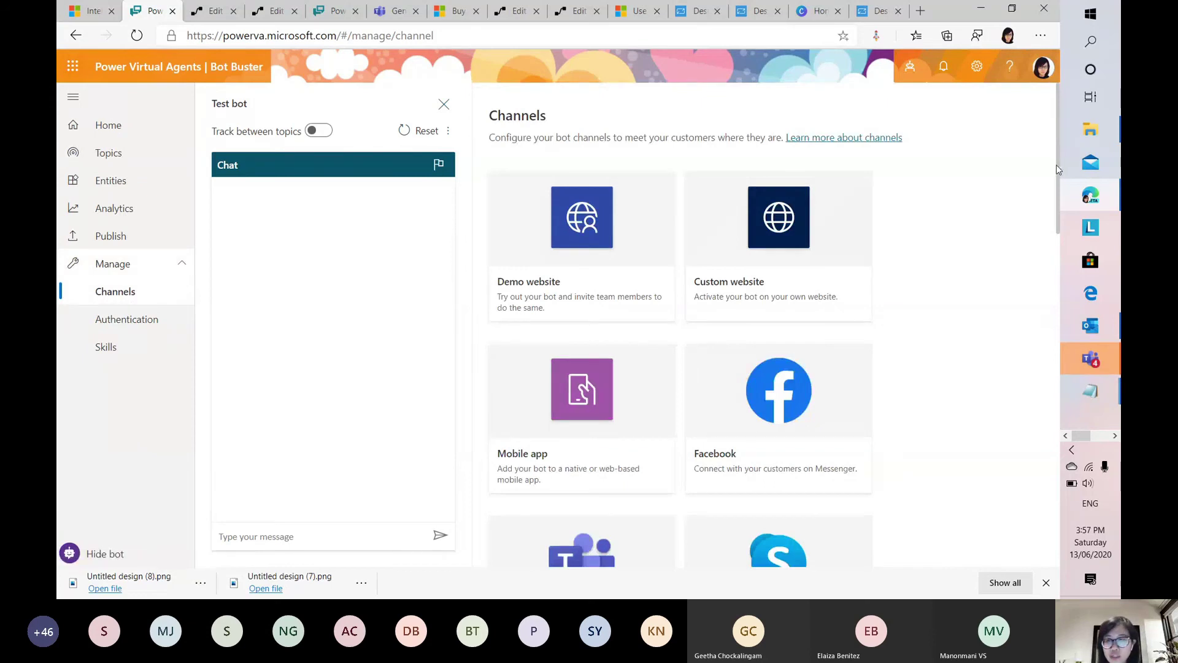
{"action": "left_click_drag", "start_coordinate": [1055, 165], "coordinate": [1055, 223]}
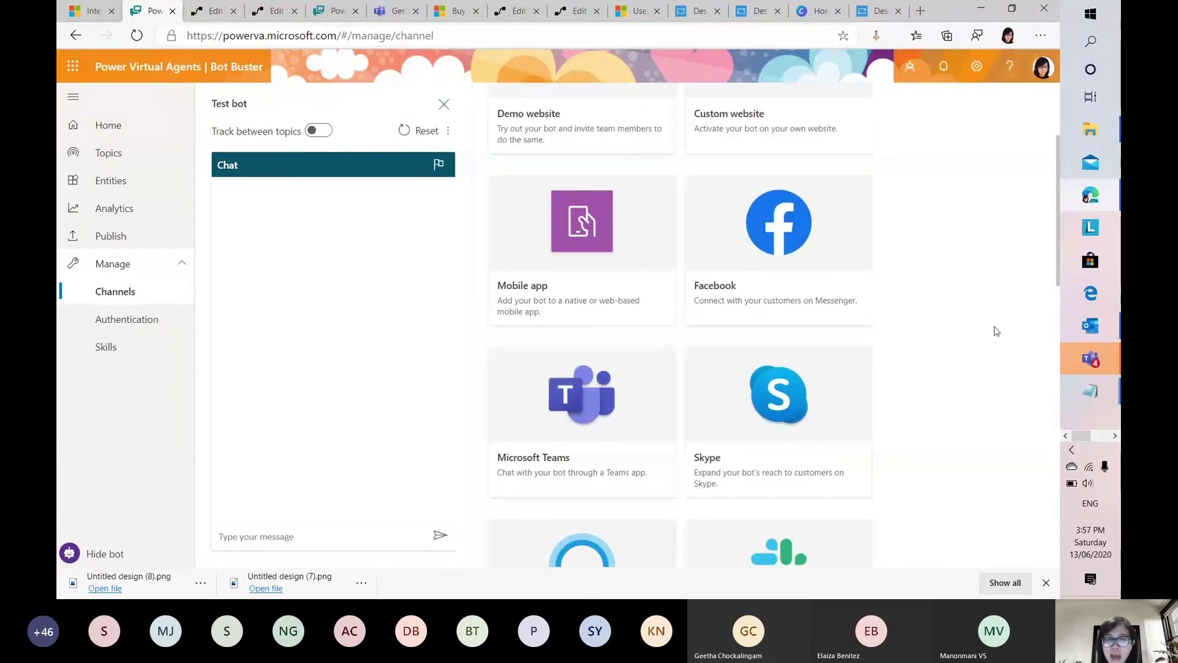
{"action": "scroll", "coordinate": [964, 362], "scroll_direction": "down", "scroll_amount": 5}
{"action": "scroll", "coordinate": [918, 389], "scroll_direction": "down", "scroll_amount": 10}
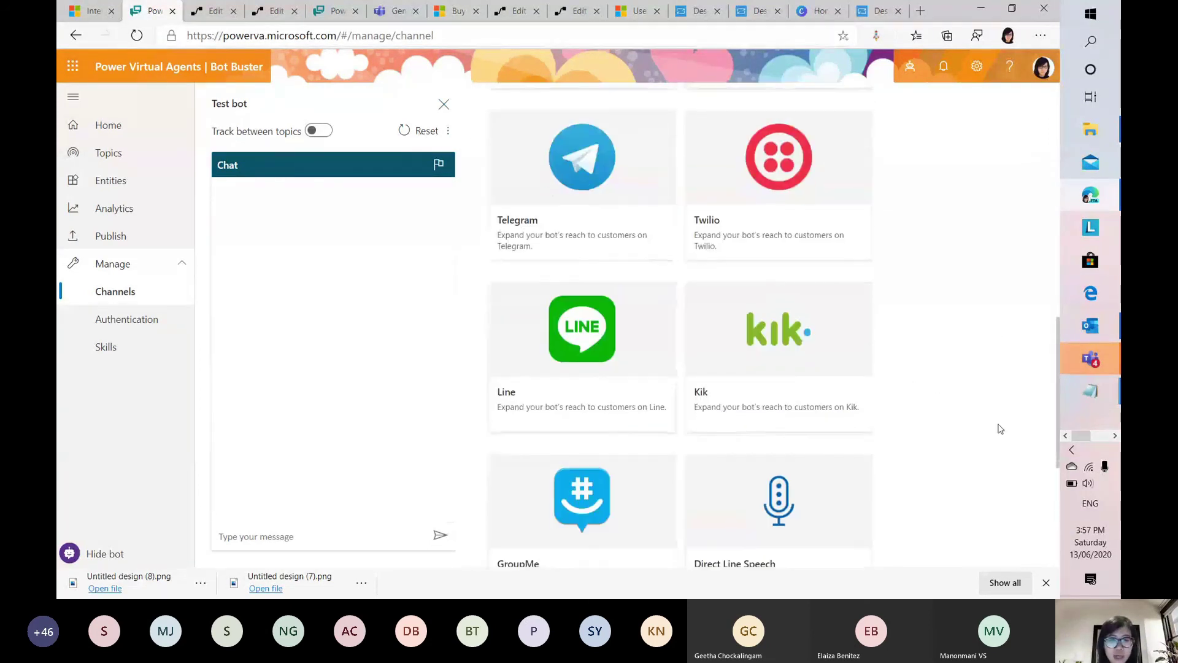
{"action": "scroll", "coordinate": [927, 485], "scroll_direction": "up", "scroll_amount": 9}
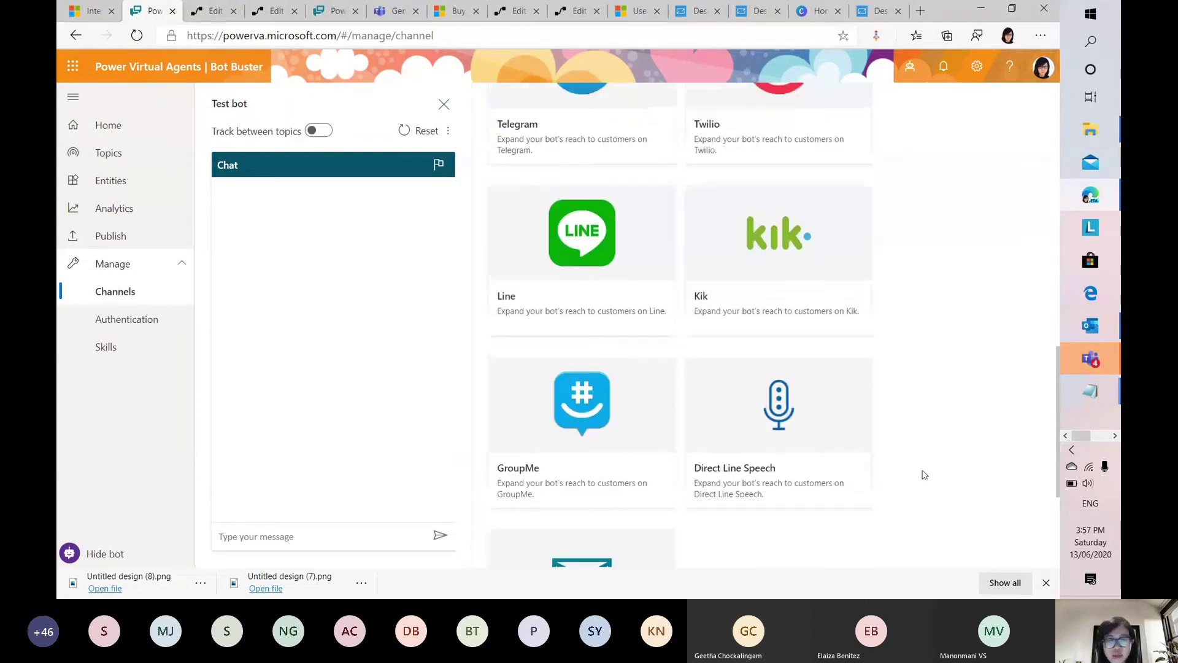
{"action": "scroll", "coordinate": [923, 462], "scroll_direction": "up", "scroll_amount": 8}
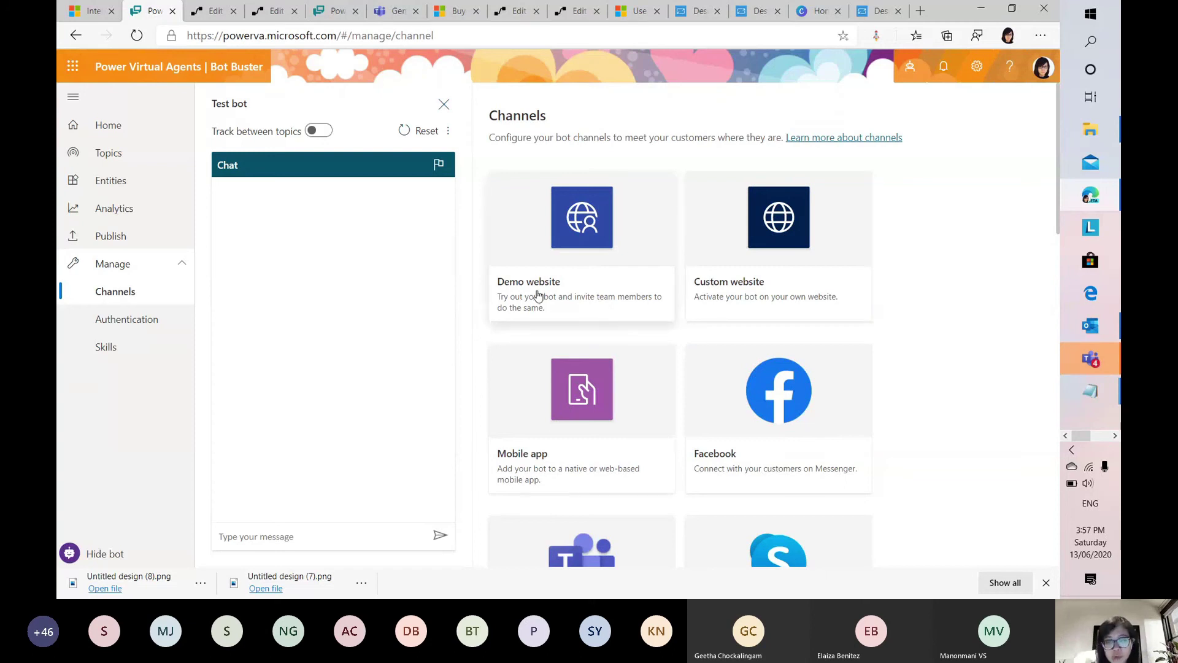
{"action": "scroll", "coordinate": [700, 476], "scroll_direction": "down", "scroll_amount": 5}
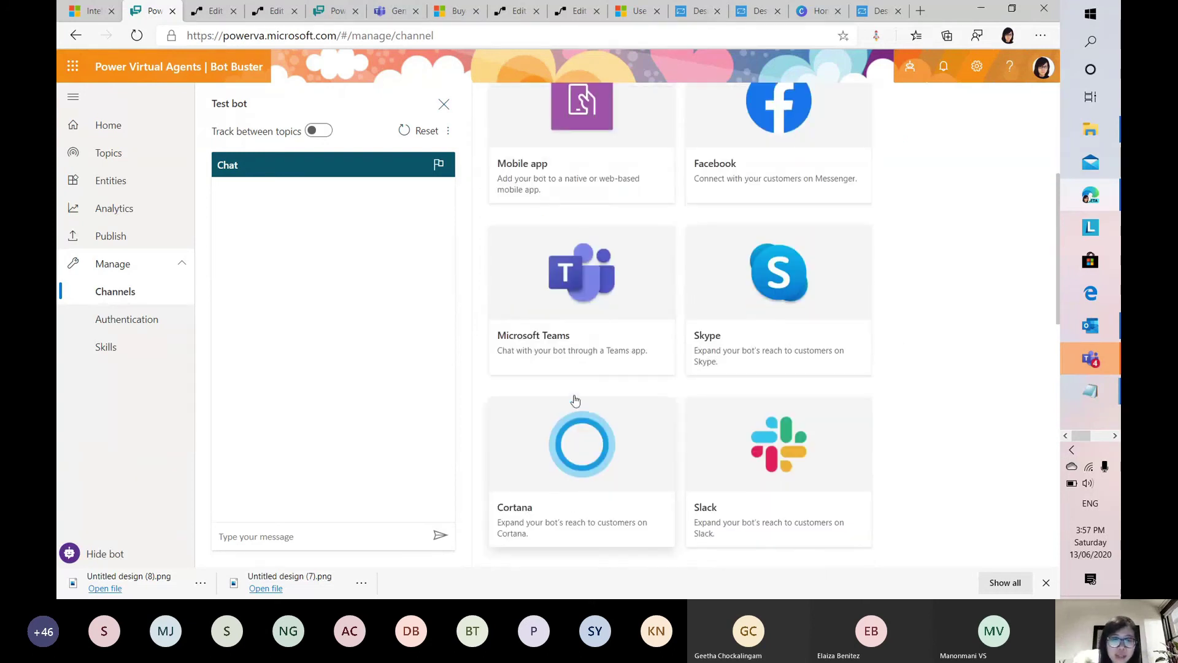
Step: Open the Microsoft Teams channel's connection info and copy the bot's App ID
{"action": "left_click", "coordinate": [552, 337]}
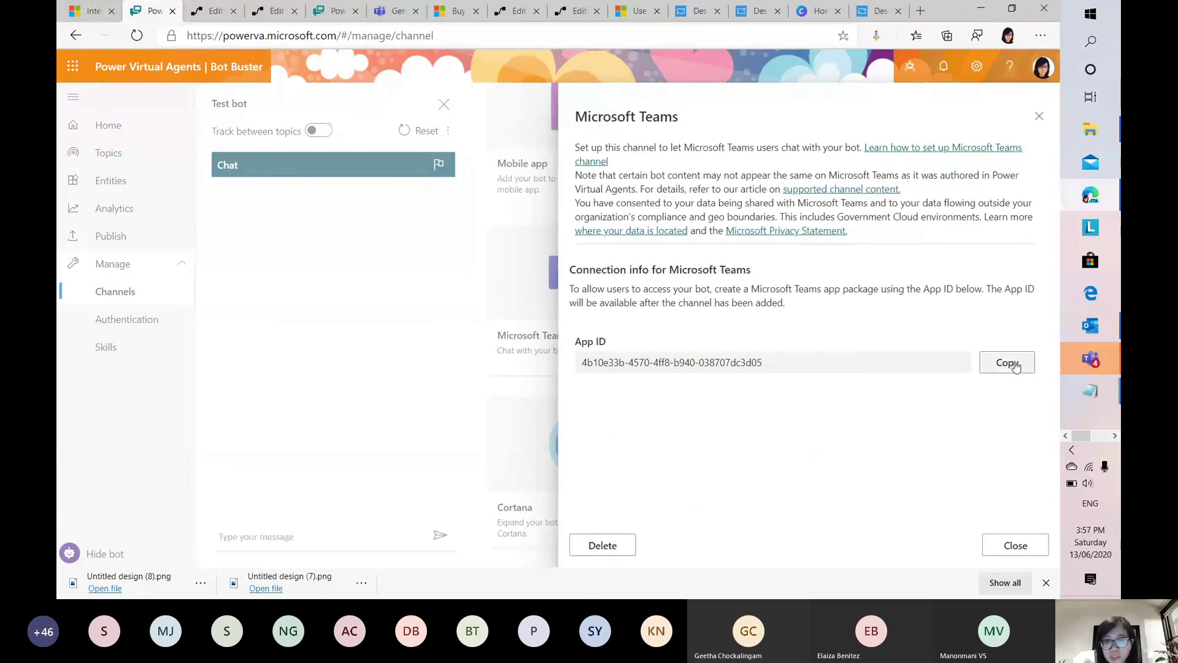
{"action": "left_click", "coordinate": [1012, 363]}
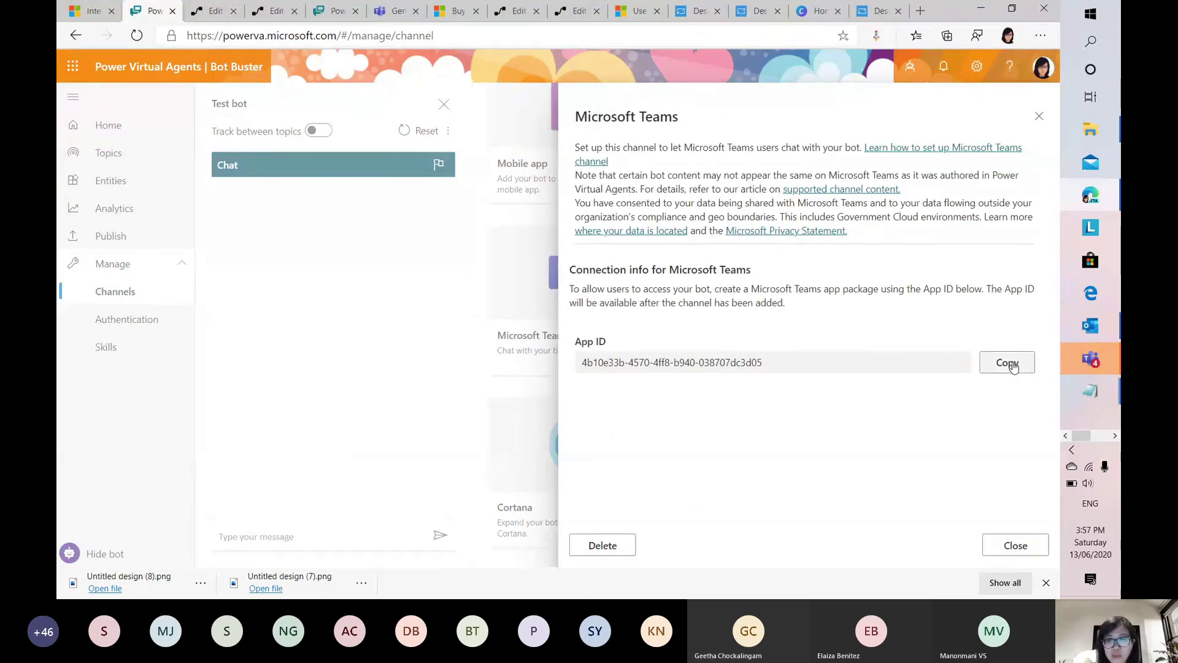
{"action": "left_click", "coordinate": [1011, 365]}
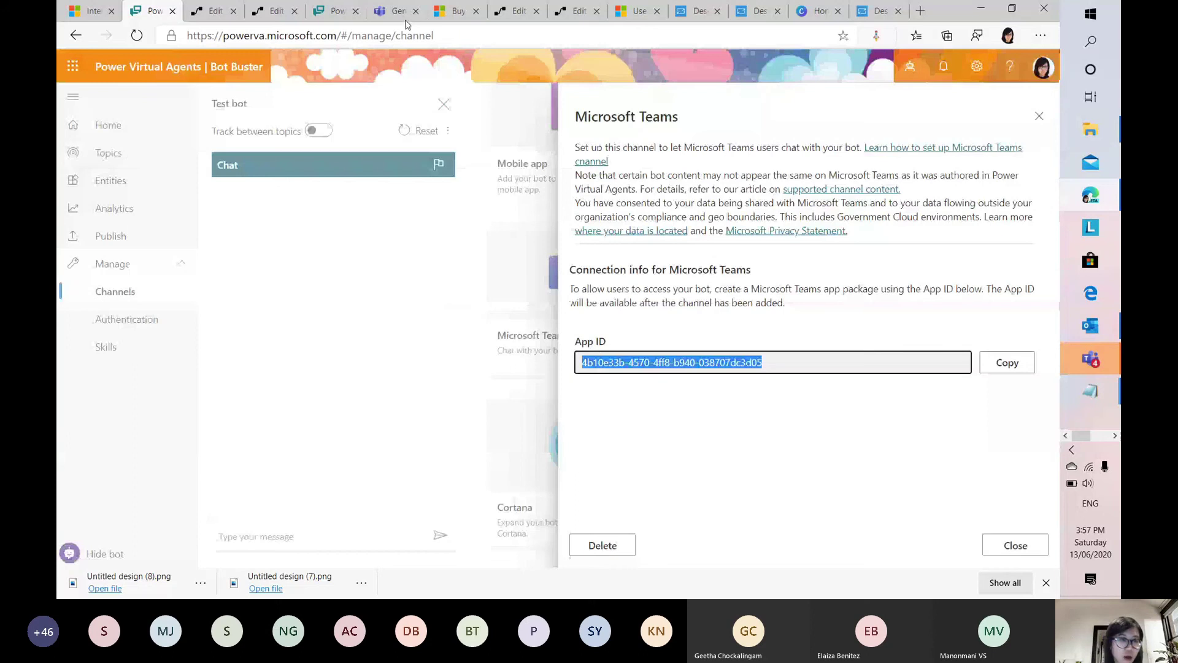
Step: Switch to Microsoft Teams, open App Studio and create a new app in its manifest editor
{"action": "left_click", "coordinate": [397, 12]}
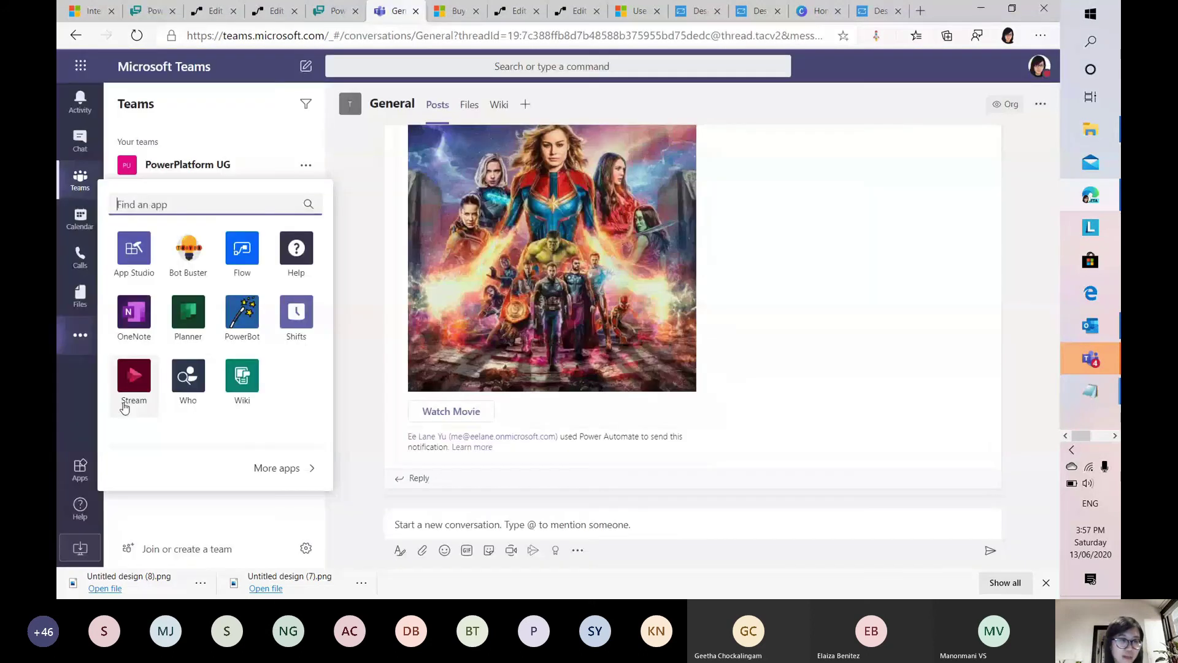
{"action": "left_click", "coordinate": [133, 252]}
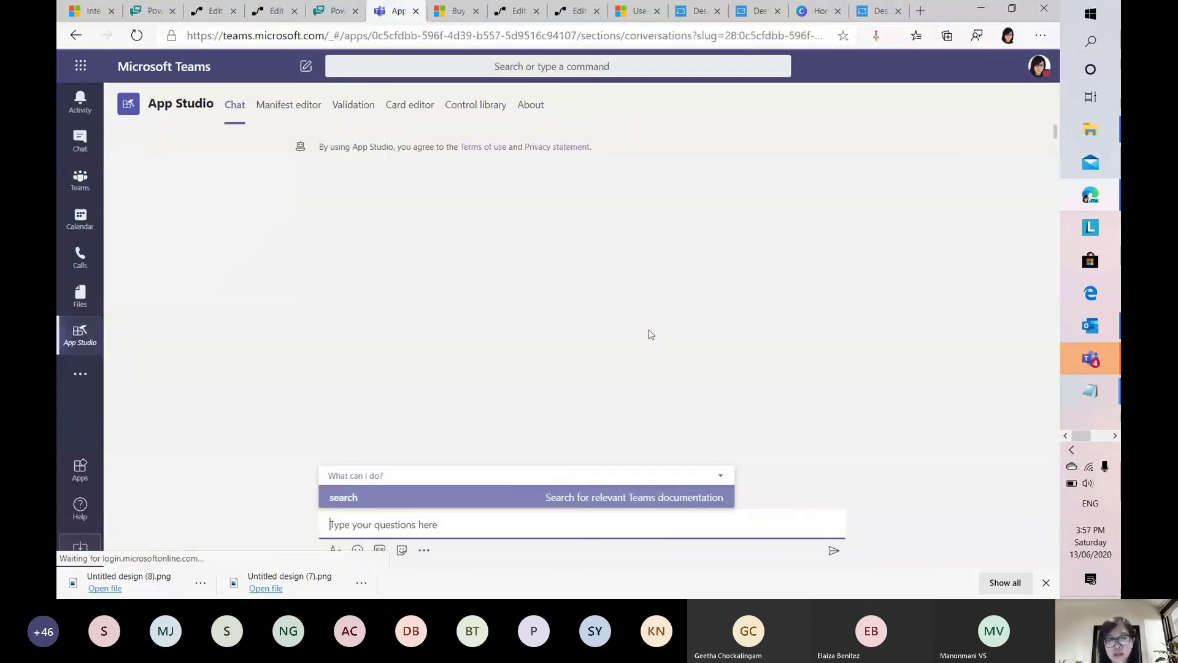
{"action": "left_click", "coordinate": [302, 106]}
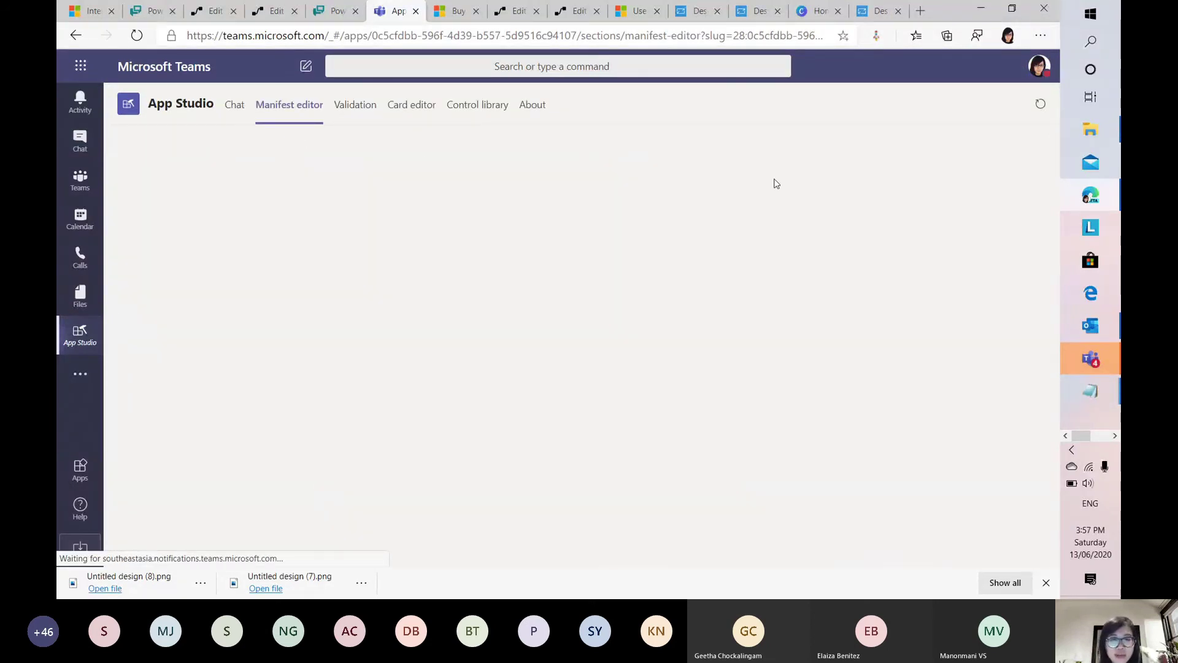
{"action": "left_click", "coordinate": [224, 289]}
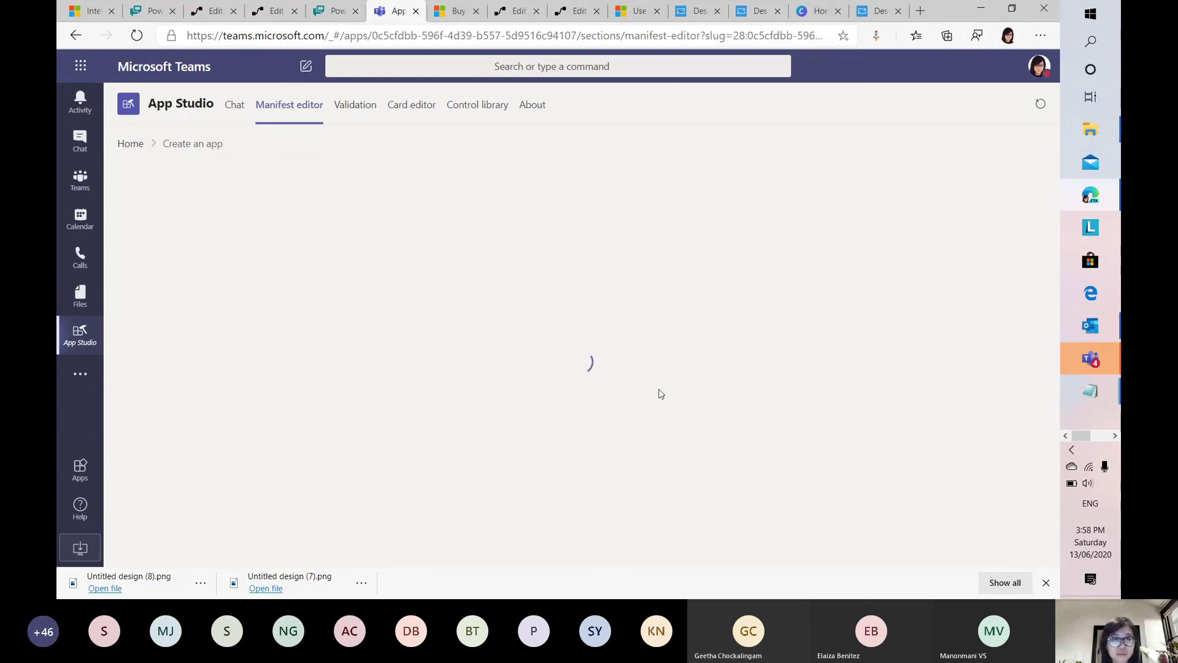
Step: Examine the new app's details form, covering app names, identification, descriptions and developer information
{"action": "scroll", "coordinate": [583, 362], "scroll_direction": "down", "scroll_amount": 5}
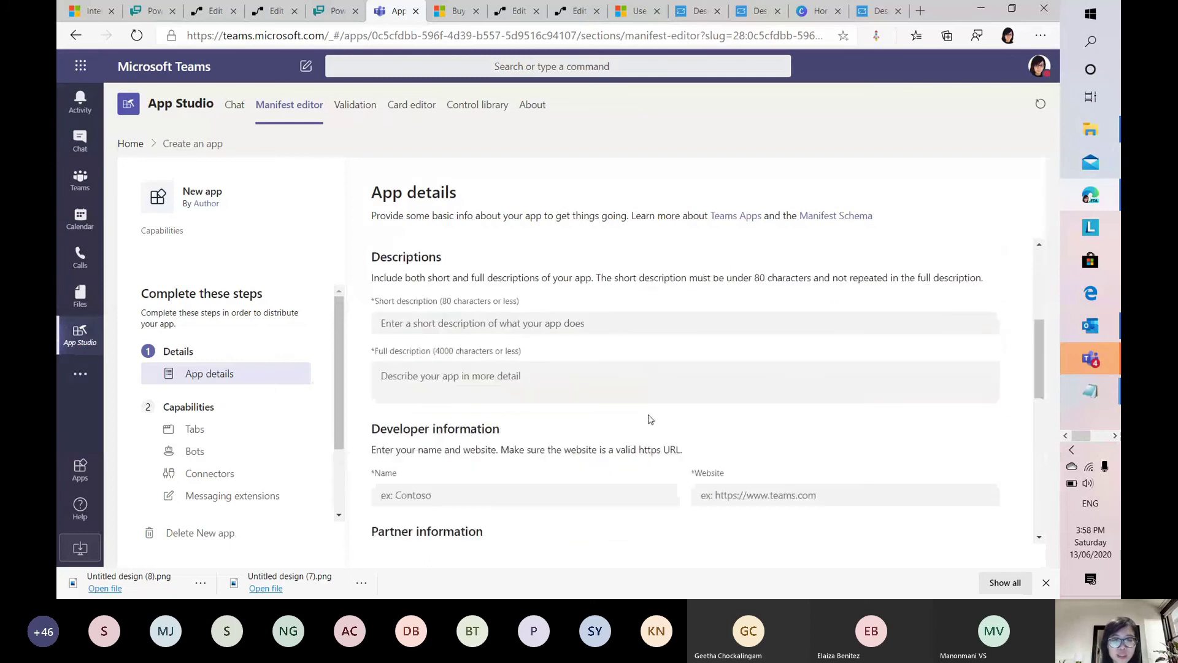
{"action": "scroll", "coordinate": [647, 417], "scroll_direction": "up", "scroll_amount": 5}
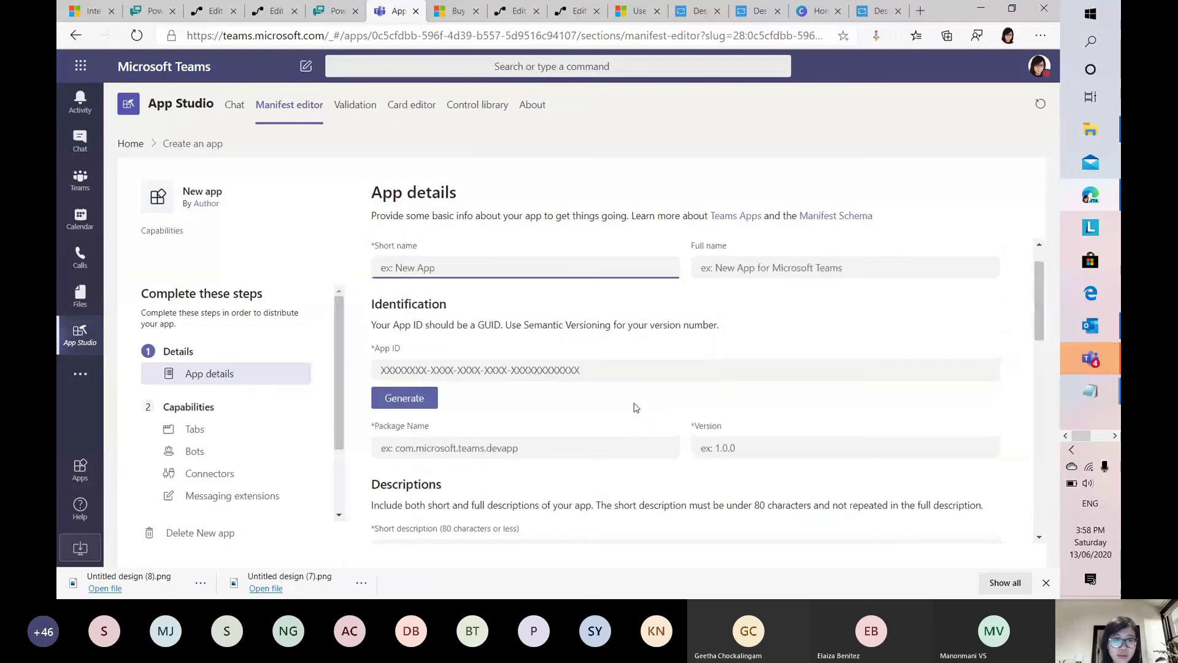
{"action": "scroll", "coordinate": [636, 407], "scroll_direction": "up", "scroll_amount": 1}
{"action": "scroll", "coordinate": [737, 364], "scroll_direction": "down", "scroll_amount": 2}
{"action": "scroll", "coordinate": [737, 365], "scroll_direction": "down", "scroll_amount": 1}
{"action": "scroll", "coordinate": [705, 442], "scroll_direction": "up", "scroll_amount": 2}
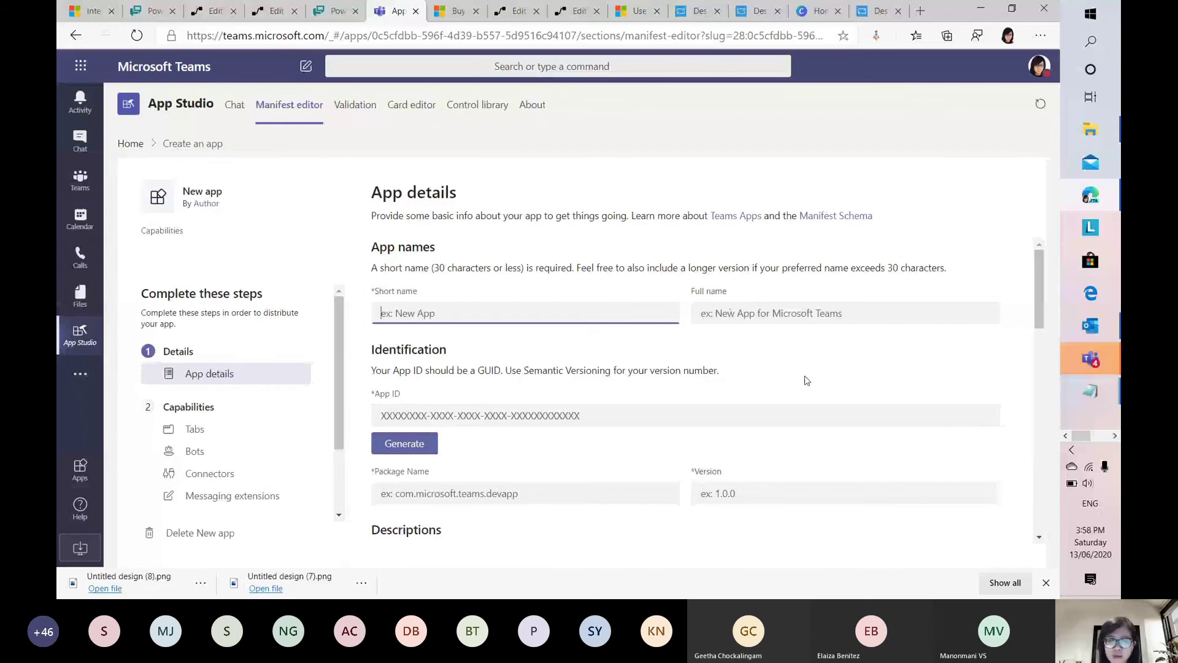
{"action": "scroll", "coordinate": [807, 376], "scroll_direction": "down", "scroll_amount": 2}
{"action": "scroll", "coordinate": [760, 460], "scroll_direction": "down", "scroll_amount": 2}
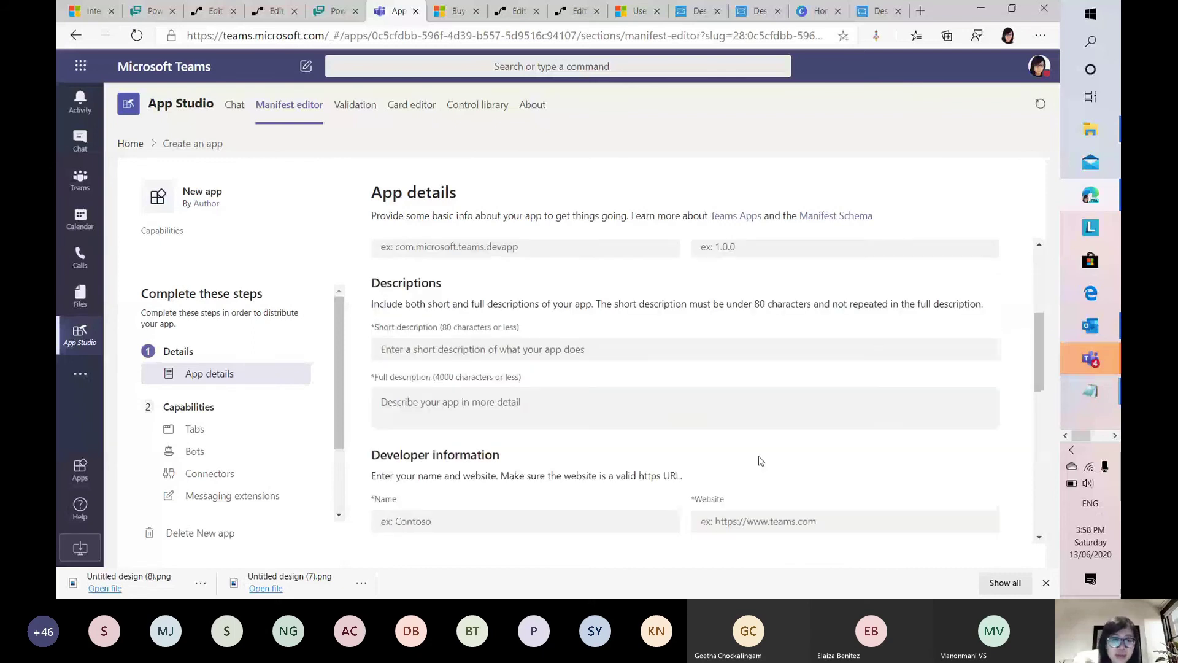
{"action": "scroll", "coordinate": [761, 460], "scroll_direction": "down", "scroll_amount": 1}
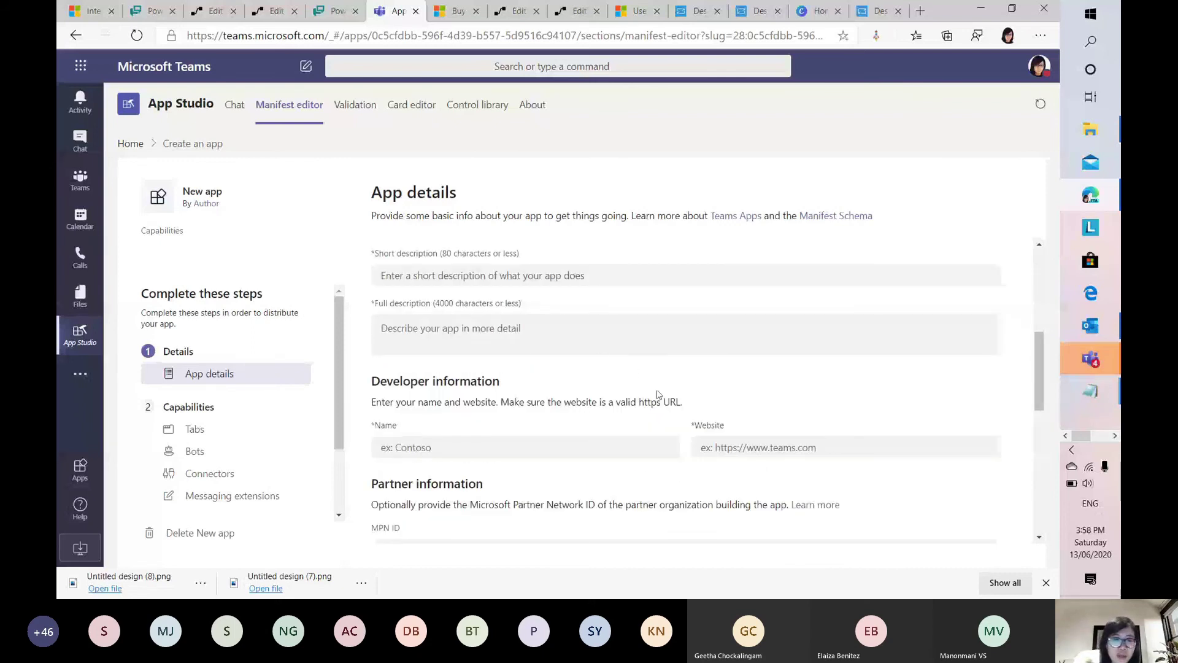
Step: Examine the rest of the new app's details form, covering partner information, app URLs, branding icons and advanced options
{"action": "scroll", "coordinate": [712, 442], "scroll_direction": "down", "scroll_amount": 1}
{"action": "scroll", "coordinate": [510, 442], "scroll_direction": "down", "scroll_amount": 2}
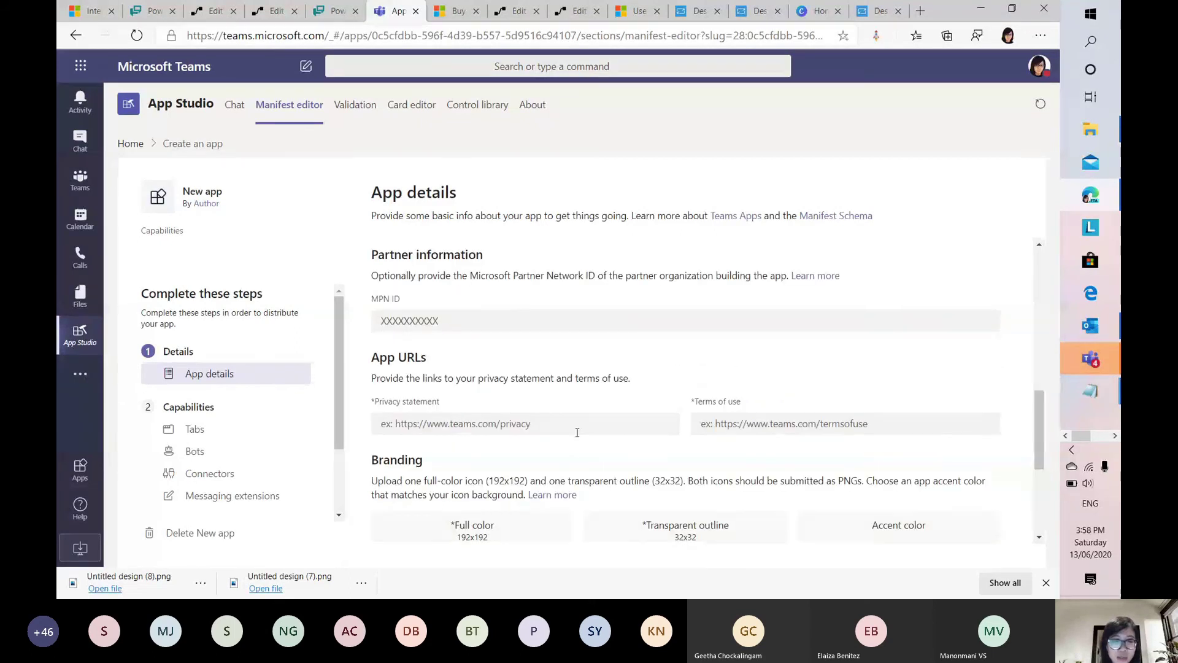
{"action": "scroll", "coordinate": [510, 399], "scroll_direction": "down", "scroll_amount": 1}
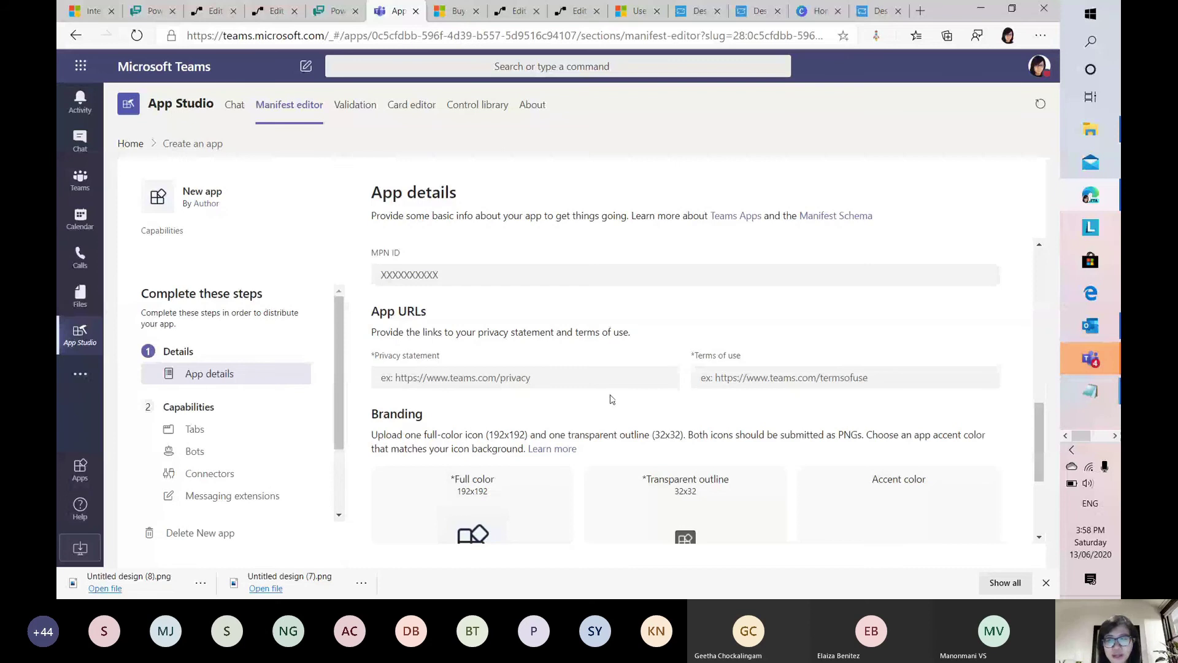
{"action": "scroll", "coordinate": [612, 409], "scroll_direction": "down", "scroll_amount": 1}
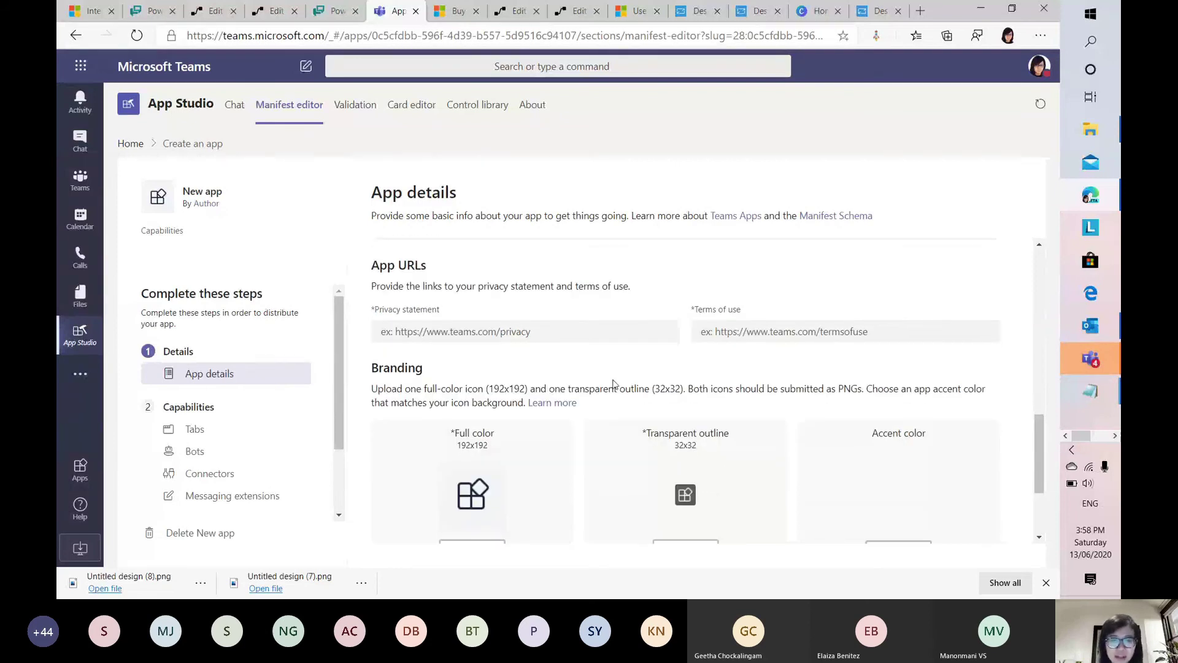
{"action": "scroll", "coordinate": [540, 405], "scroll_direction": "down", "scroll_amount": 1}
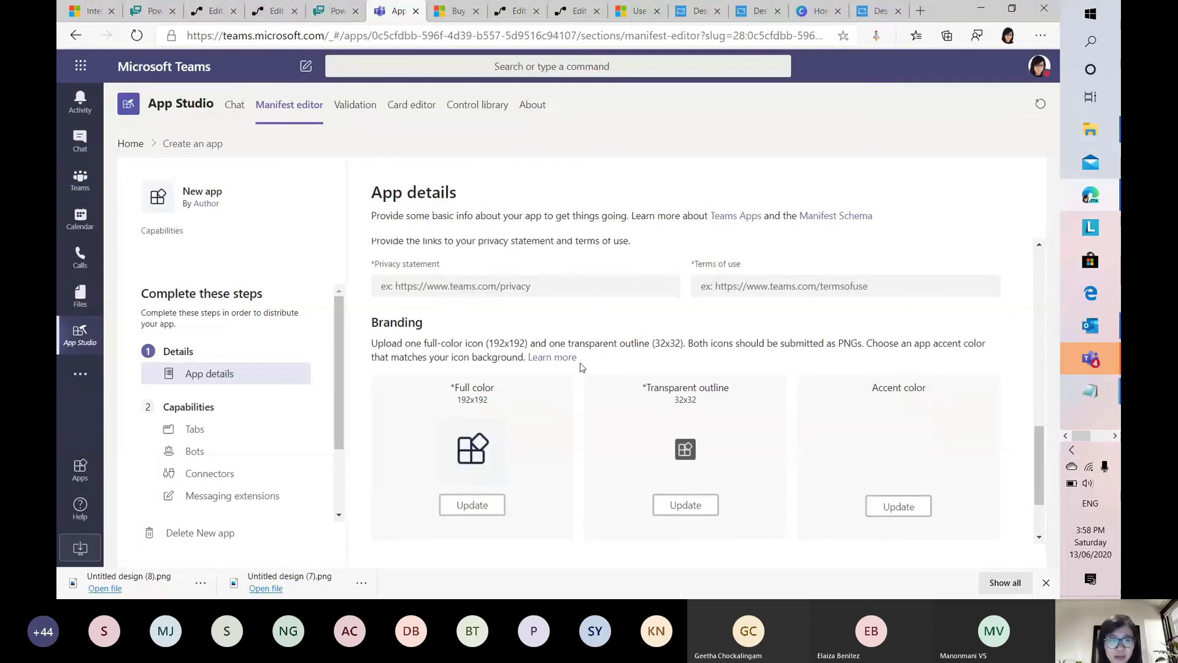
{"action": "scroll", "coordinate": [580, 368], "scroll_direction": "down", "scroll_amount": 2}
{"action": "scroll", "coordinate": [562, 362], "scroll_direction": "up", "scroll_amount": 2}
{"action": "scroll", "coordinate": [600, 400], "scroll_direction": "down", "scroll_amount": 2}
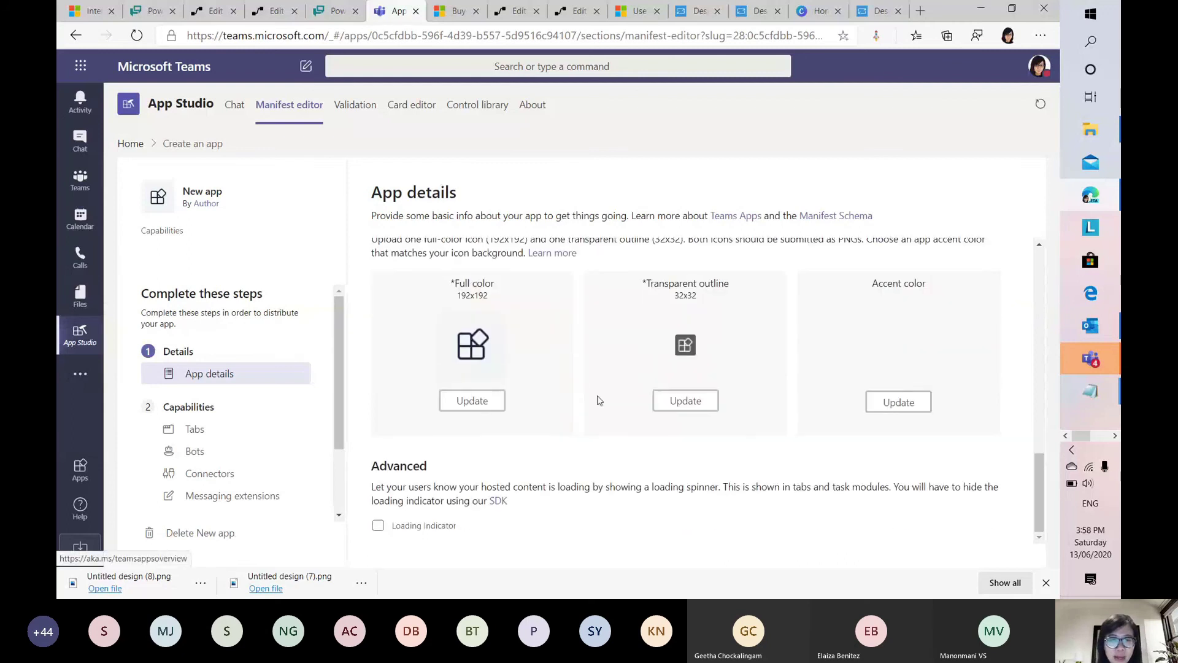
{"action": "scroll", "coordinate": [568, 426], "scroll_direction": "up", "scroll_amount": 4}
{"action": "scroll", "coordinate": [568, 426], "scroll_direction": "down", "scroll_amount": 4}
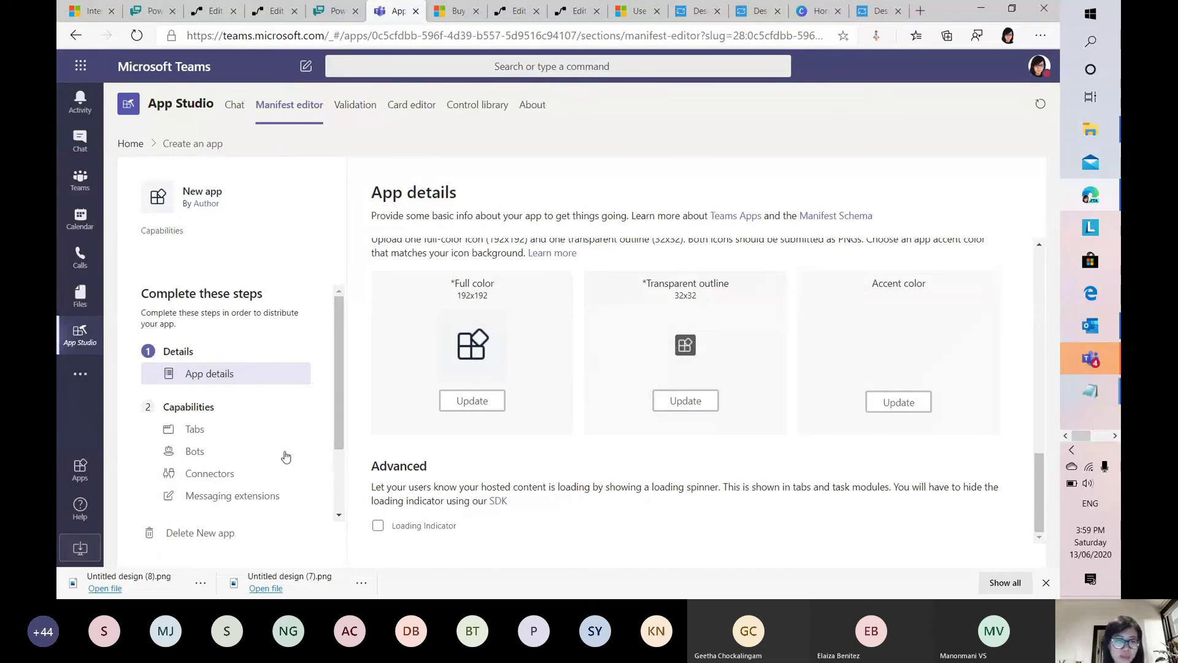
Step: Begin setting up an existing bot for the app, connecting to a different bot ID with the copied App ID and audio call support
{"action": "left_click", "coordinate": [211, 456]}
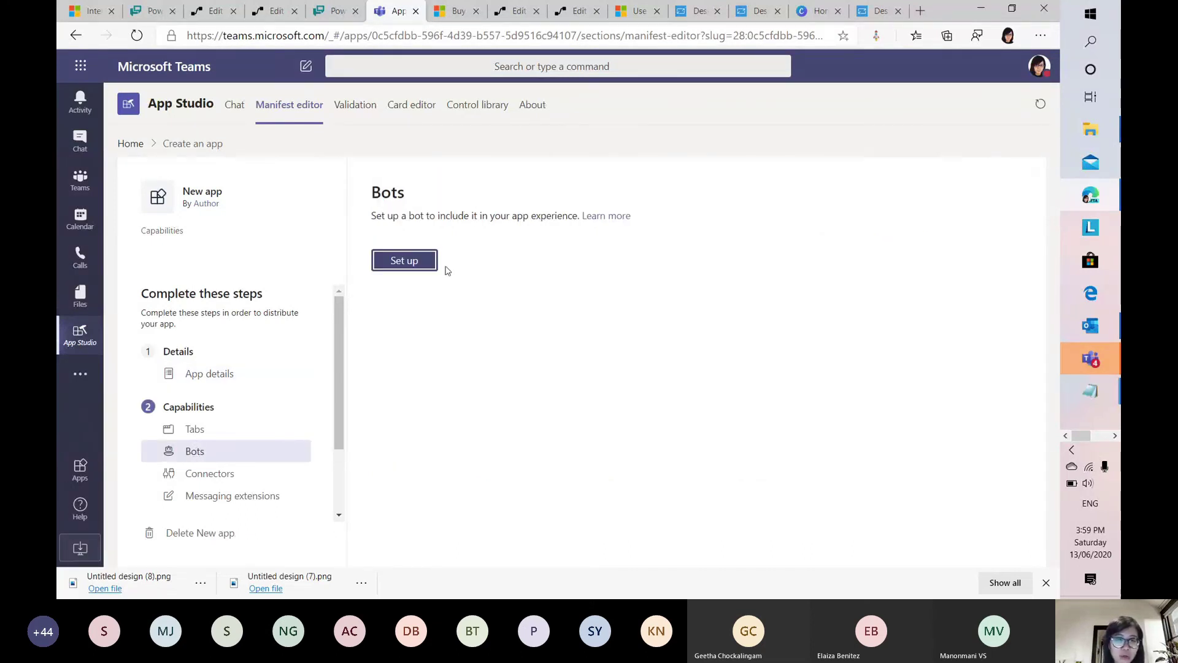
{"action": "left_click", "coordinate": [410, 263]}
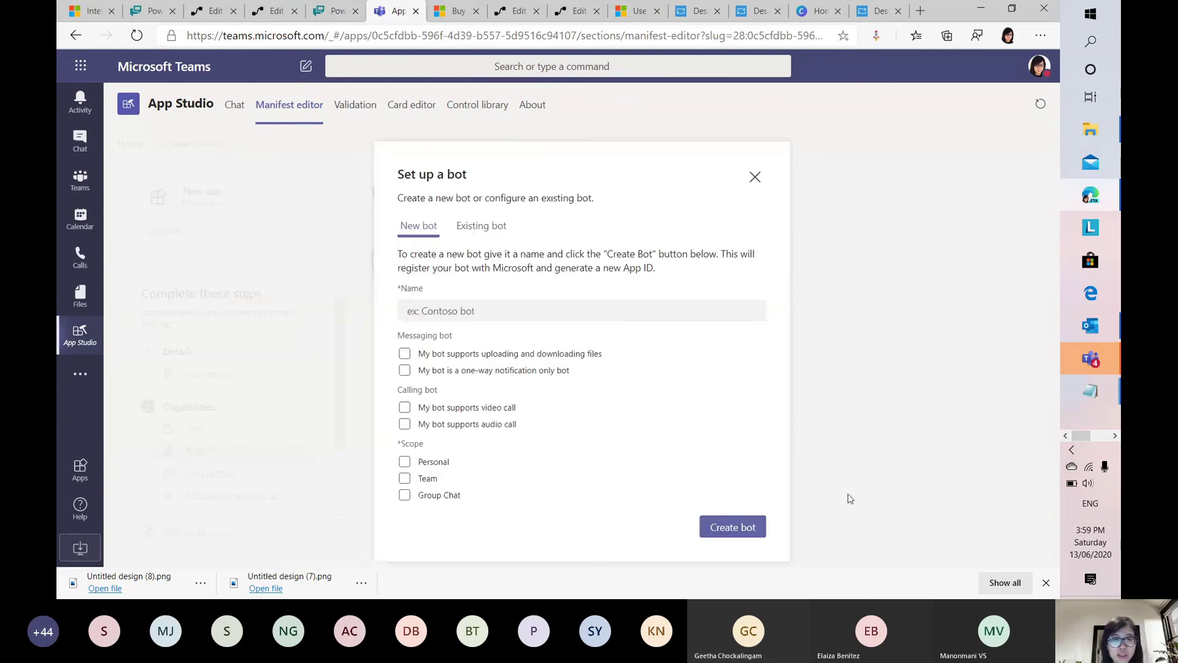
{"action": "left_click", "coordinate": [481, 226]}
{"action": "left_click", "coordinate": [620, 308]}
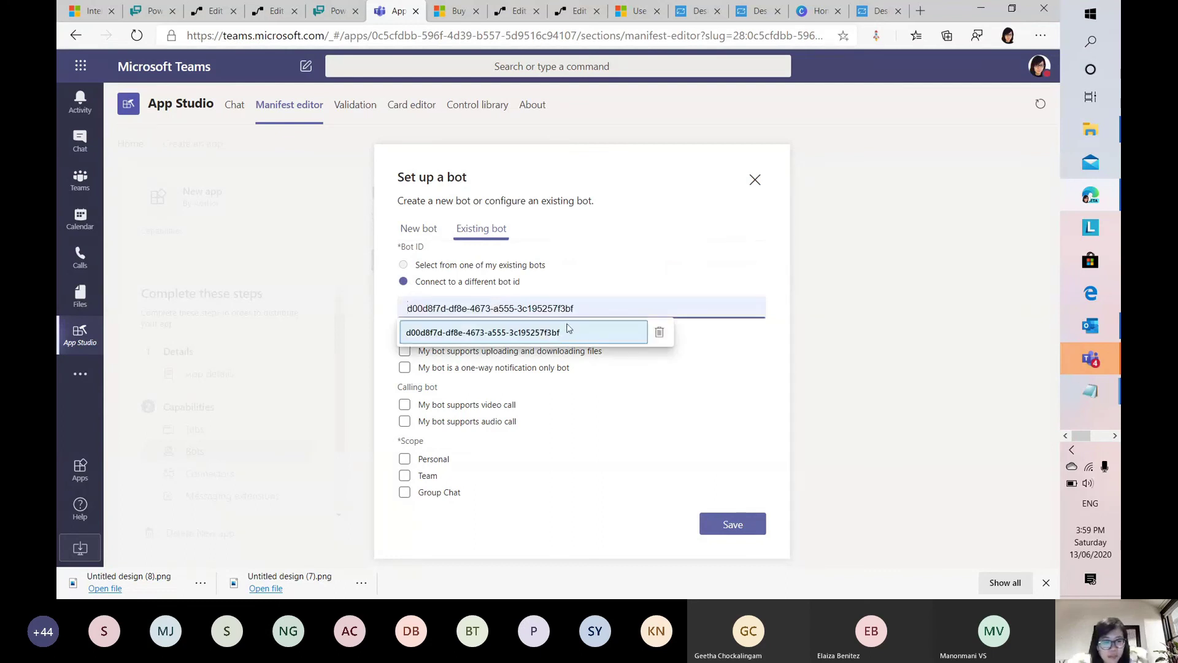
{"action": "left_click", "coordinate": [700, 423]}
{"action": "left_click", "coordinate": [583, 305]}
{"action": "left_click", "coordinate": [610, 329]}
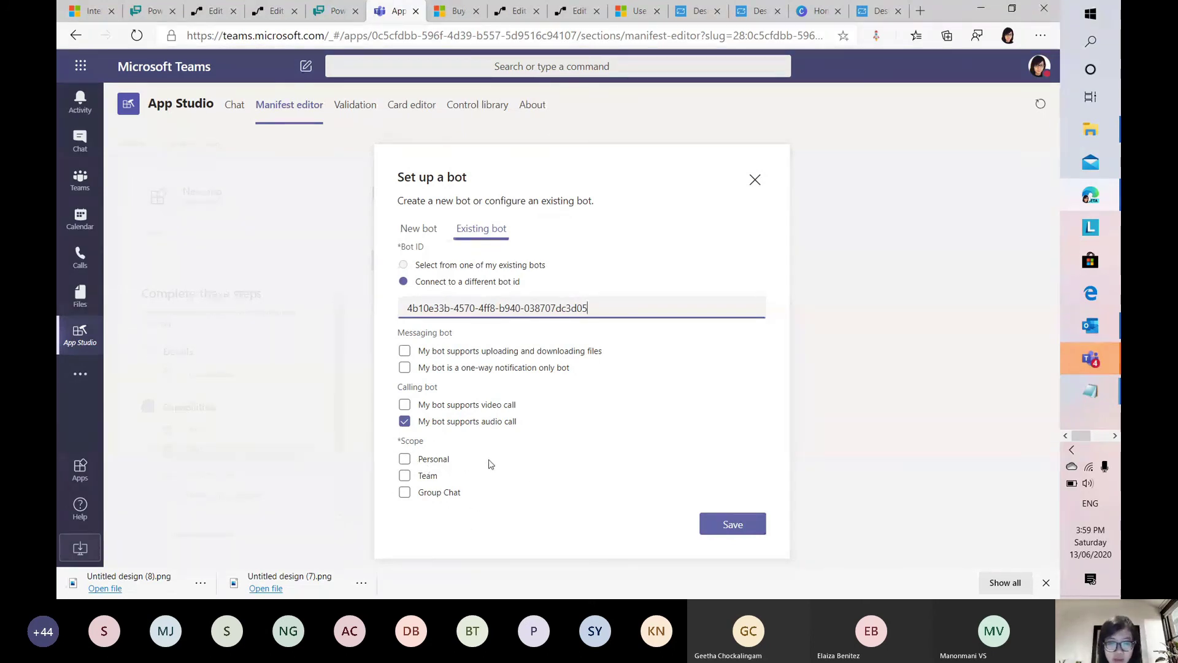
Step: Set the bot's scope to Personal, Team and Group Chat, and close the bot setup without saving
{"action": "left_click", "coordinate": [405, 476]}
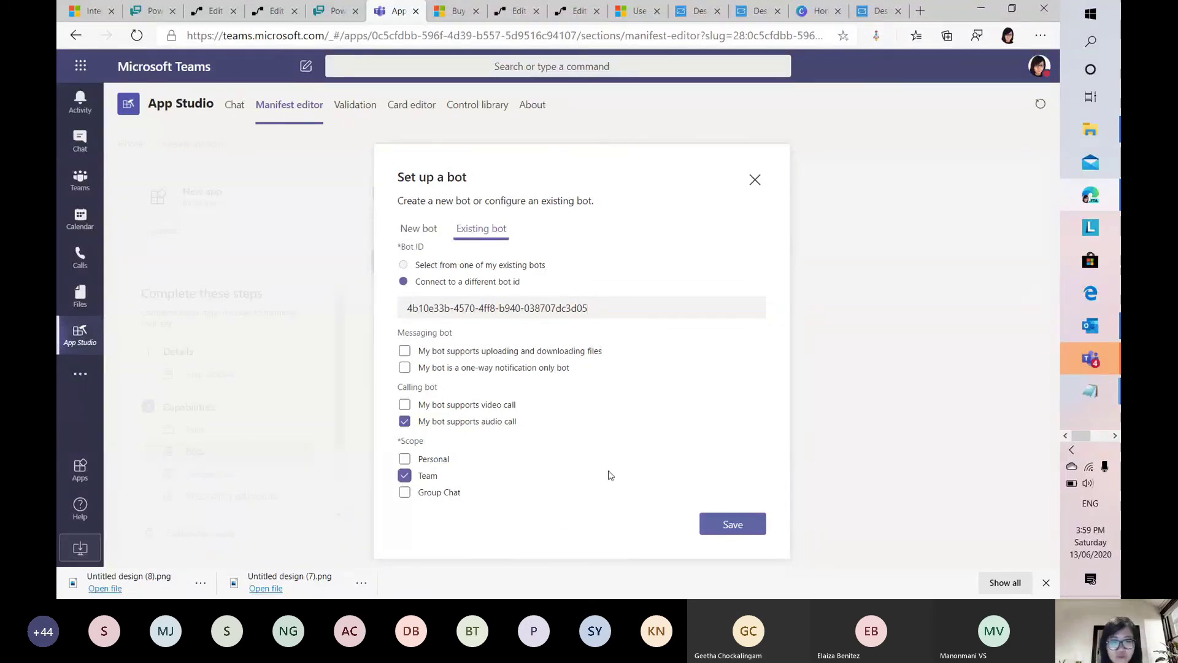
{"action": "left_click", "coordinate": [404, 476]}
{"action": "left_click", "coordinate": [404, 459]}
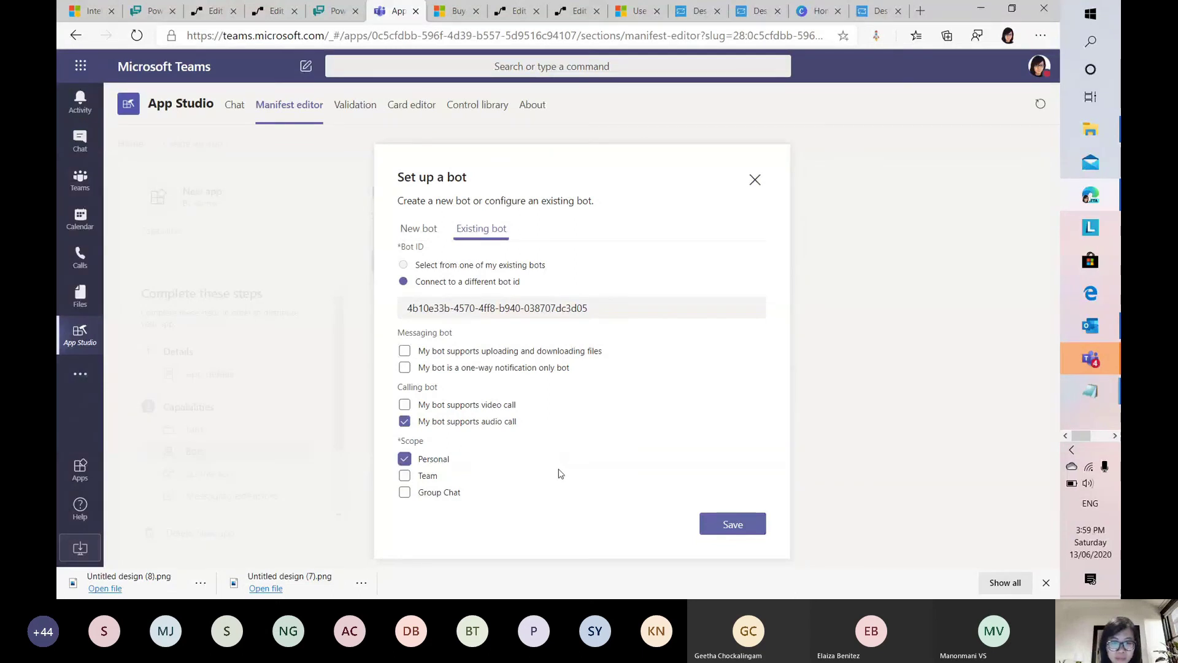
{"action": "left_click", "coordinate": [404, 477]}
{"action": "left_click", "coordinate": [405, 493]}
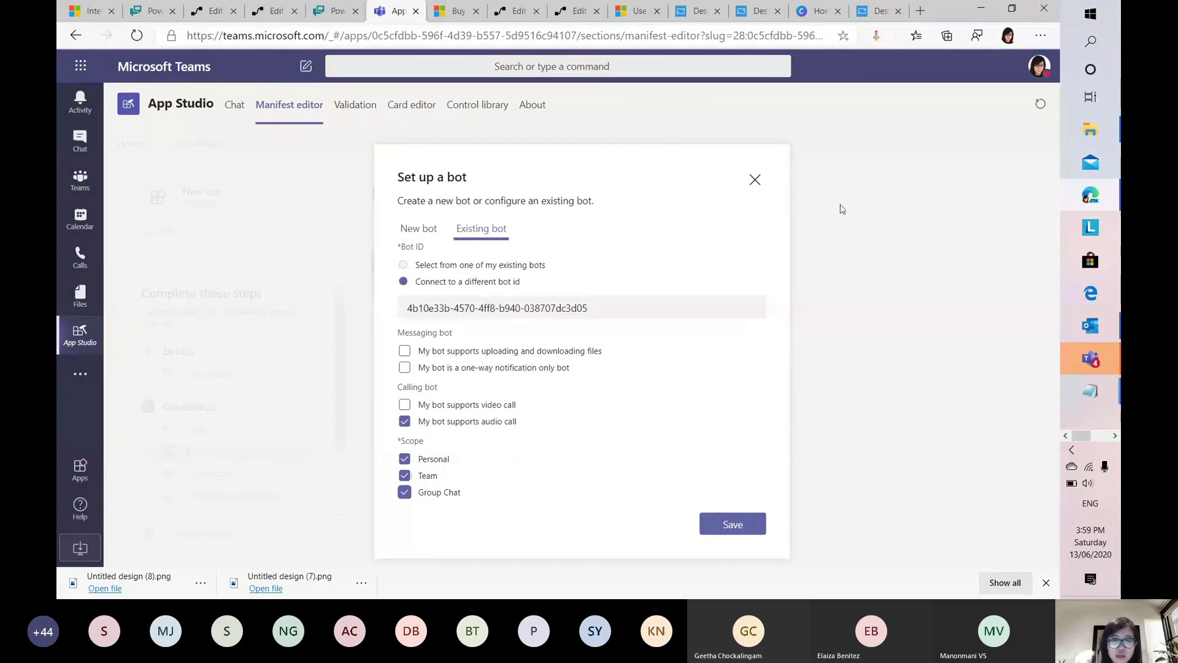
{"action": "left_click", "coordinate": [757, 182]}
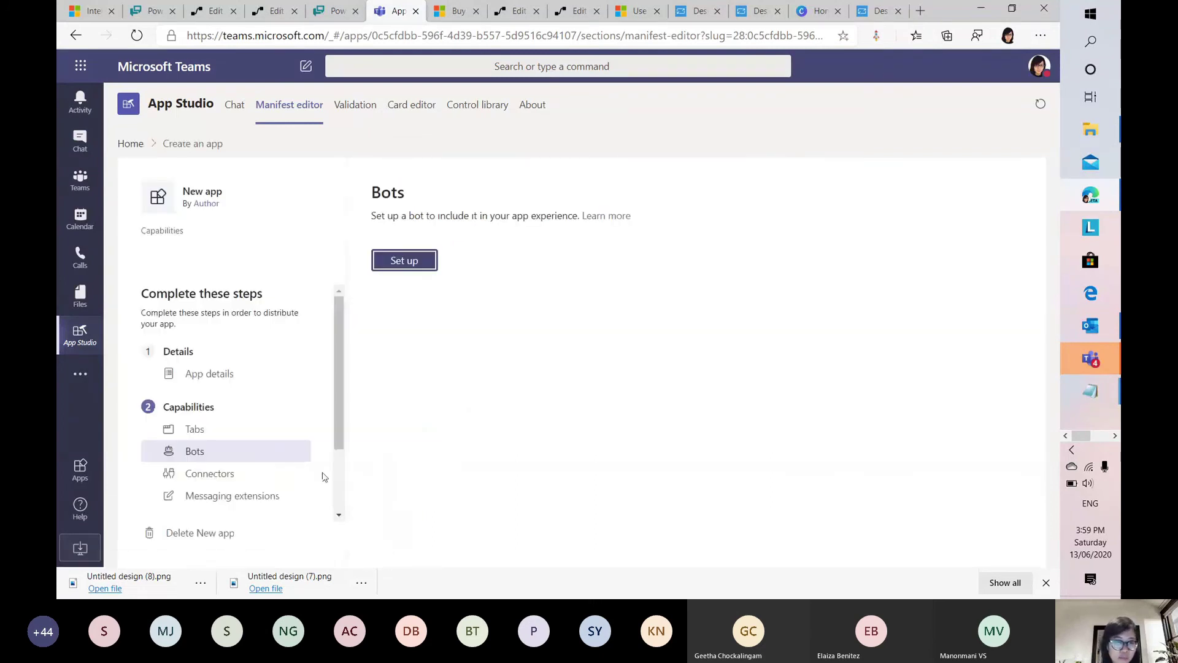
Step: Look through the app's domains and permissions settings, and open the list of additional Teams apps
{"action": "scroll", "coordinate": [324, 477], "scroll_direction": "down", "scroll_amount": 2}
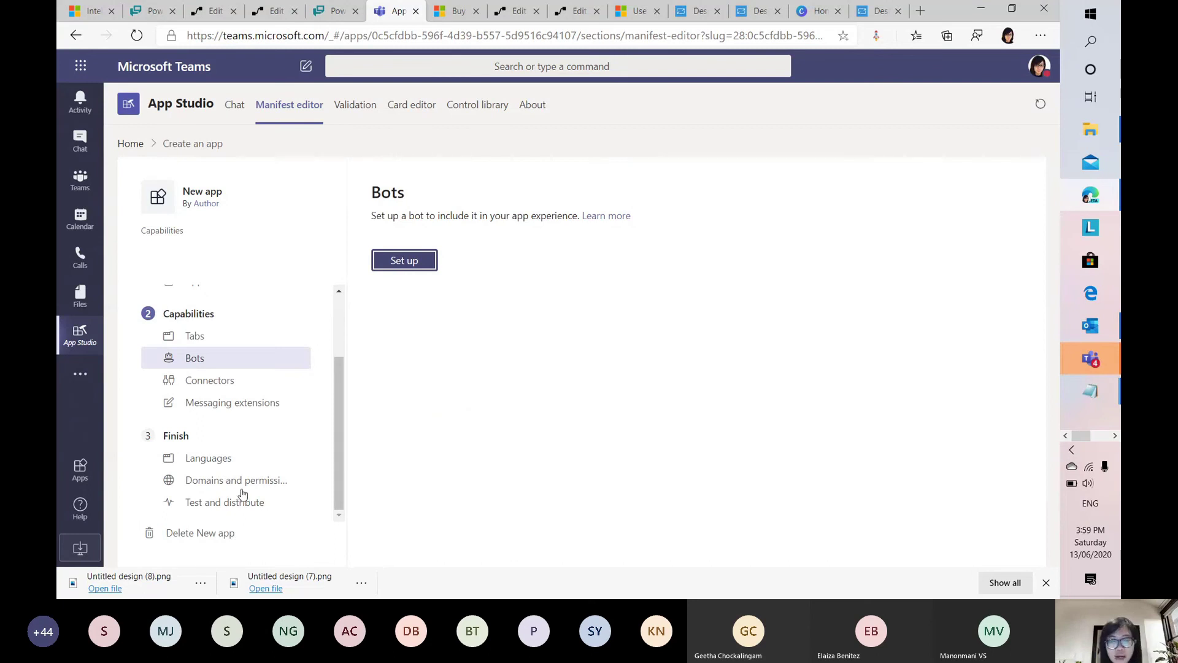
{"action": "left_click", "coordinate": [209, 481]}
{"action": "scroll", "coordinate": [534, 399], "scroll_direction": "down", "scroll_amount": 3}
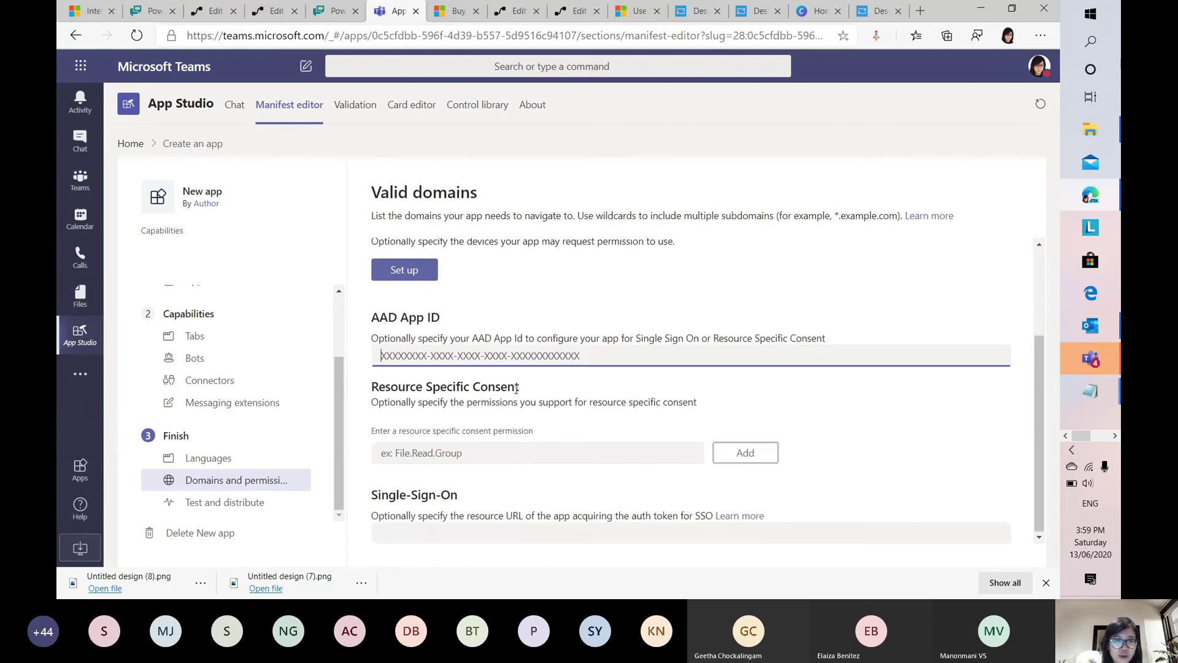
{"action": "scroll", "coordinate": [434, 403], "scroll_direction": "up", "scroll_amount": 2}
{"action": "scroll", "coordinate": [568, 379], "scroll_direction": "down", "scroll_amount": 1}
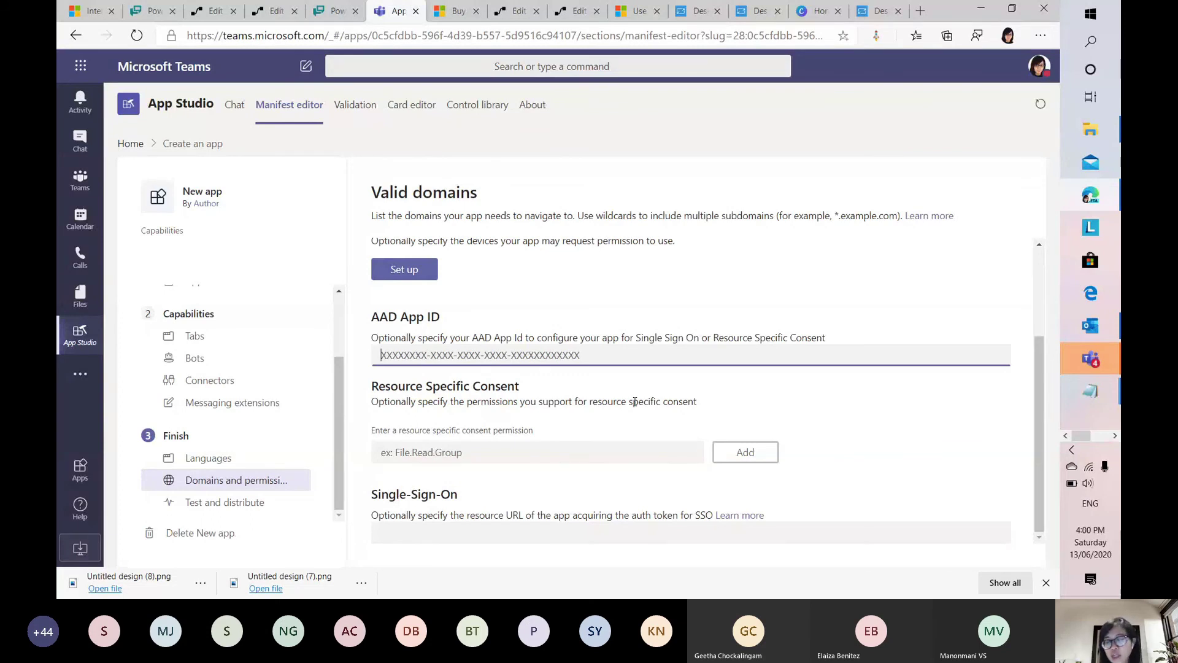
{"action": "scroll", "coordinate": [531, 424], "scroll_direction": "up", "scroll_amount": 1}
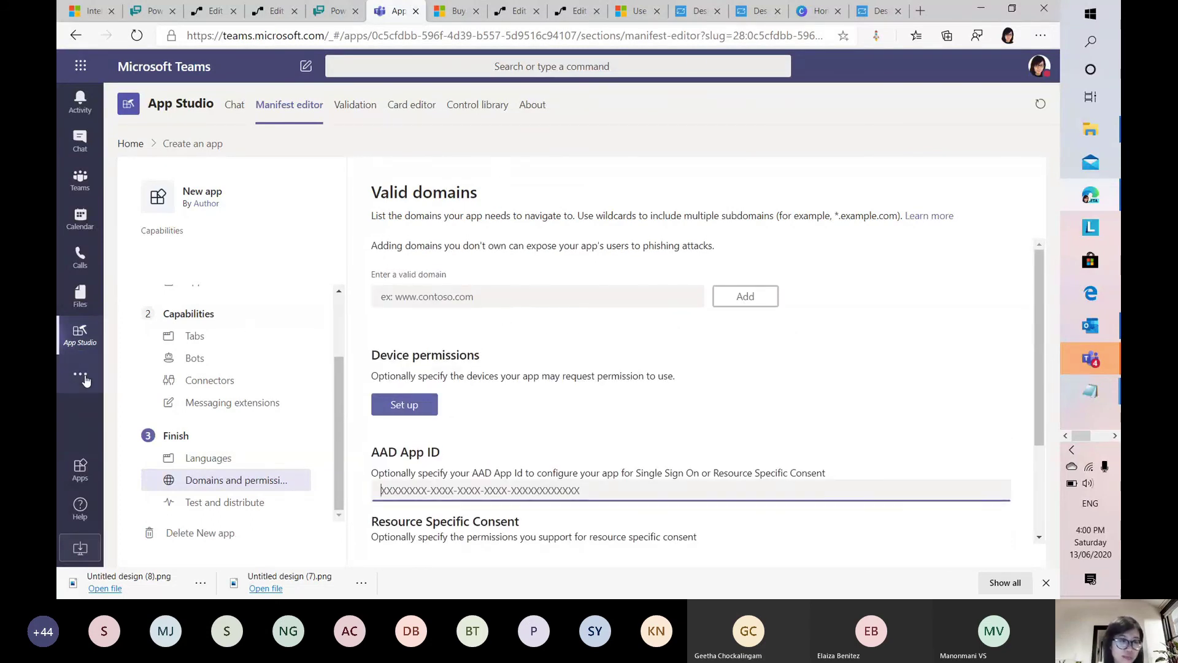
{"action": "left_click", "coordinate": [80, 374]}
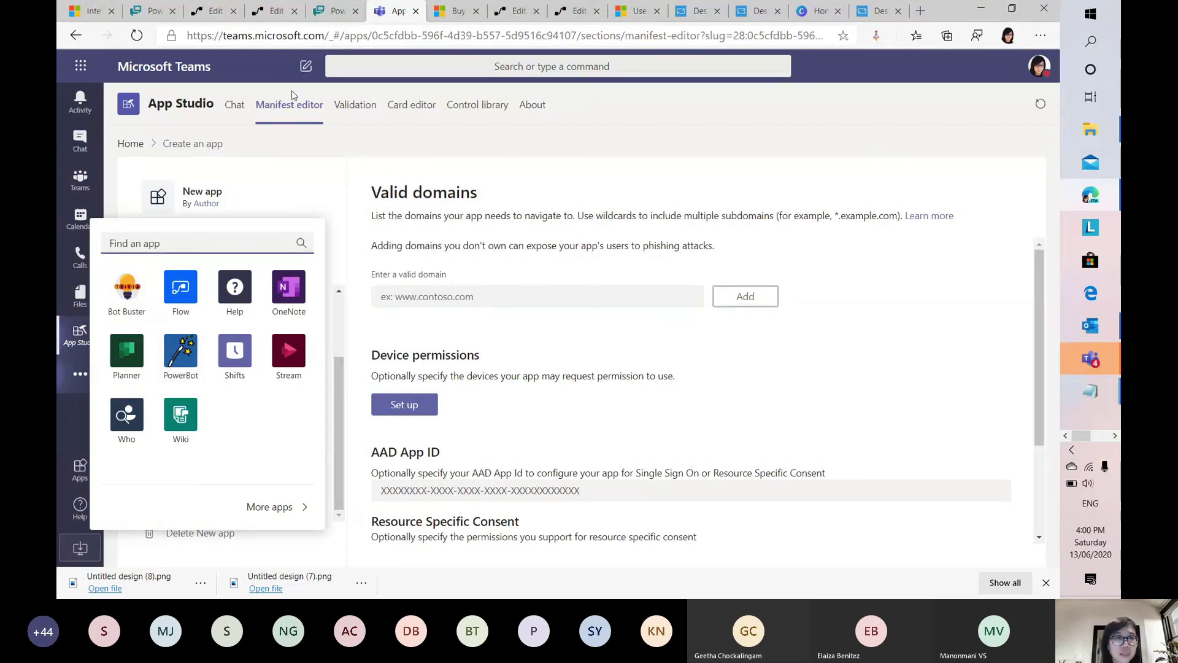
Step: Switch to Power Virtual Agents, view the bot's publishing page, and look through its existing topics
{"action": "left_click", "coordinate": [336, 11]}
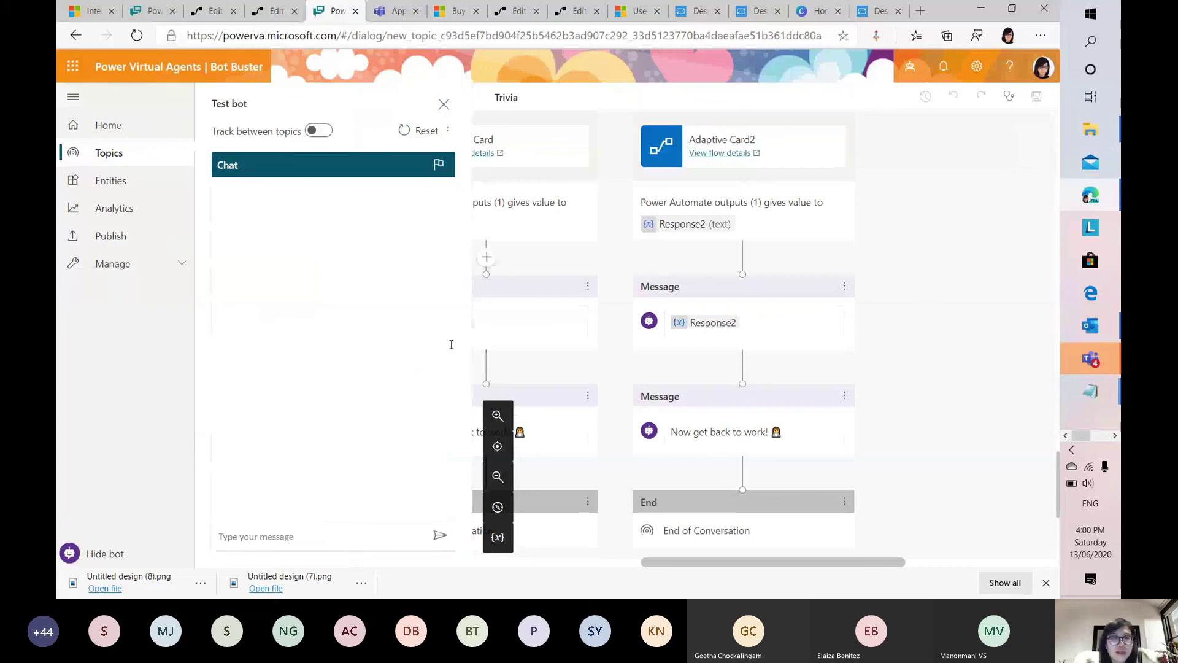
{"action": "left_click", "coordinate": [130, 237]}
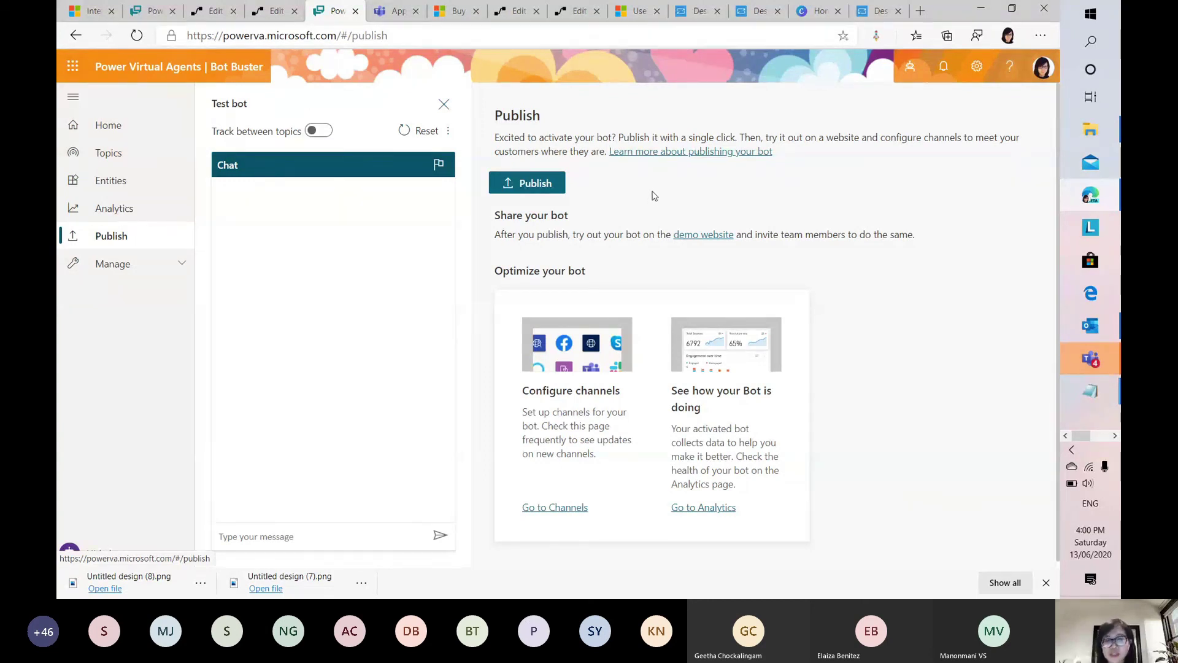
{"action": "left_click", "coordinate": [109, 157]}
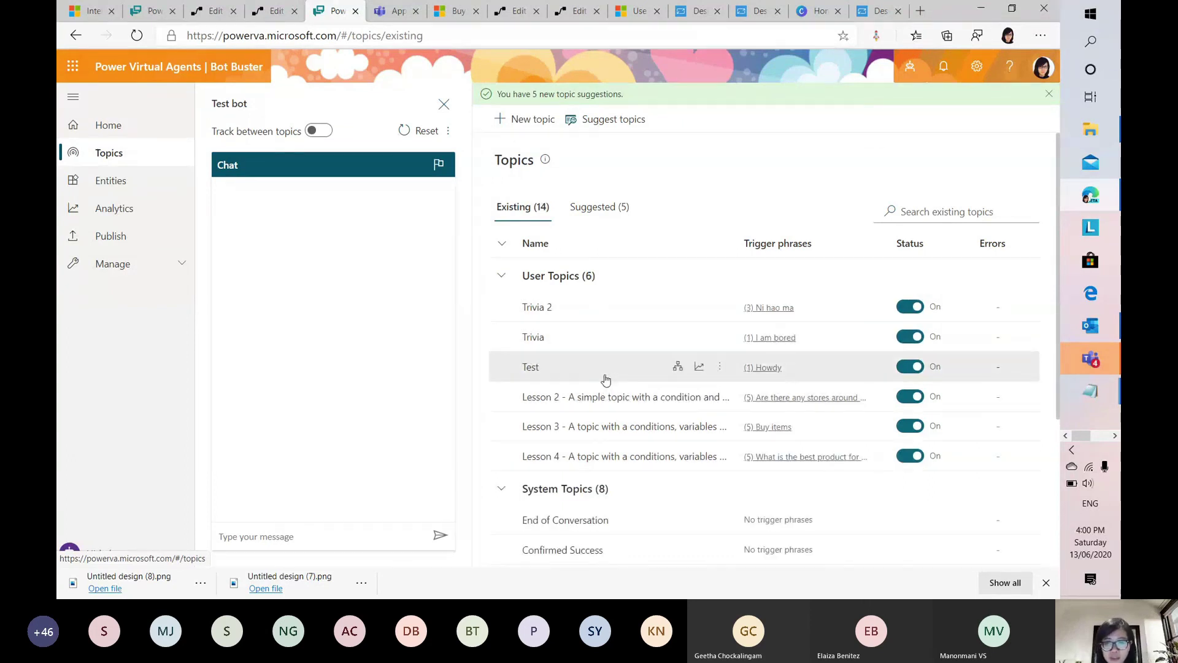
{"action": "scroll", "coordinate": [606, 380], "scroll_direction": "down", "scroll_amount": 1}
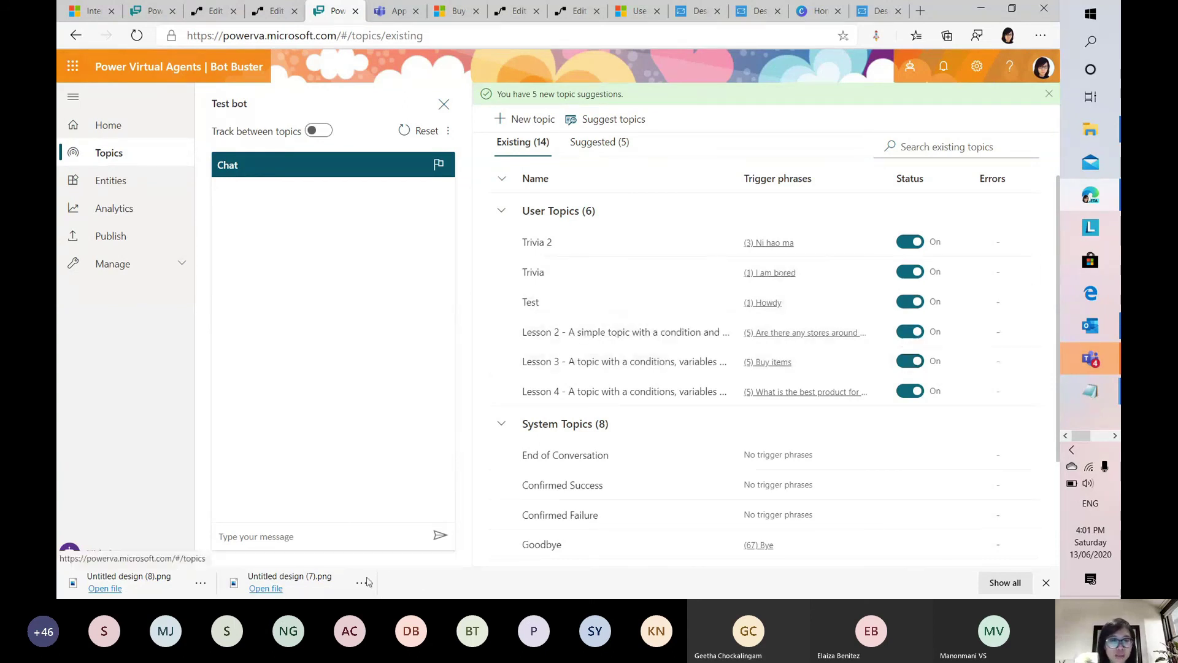
Step: Test the bot by sending it the trigger phrase "hOWDY" in the test chat
{"action": "type", "text": "hOW"}
{"action": "type", "text": "DT"}
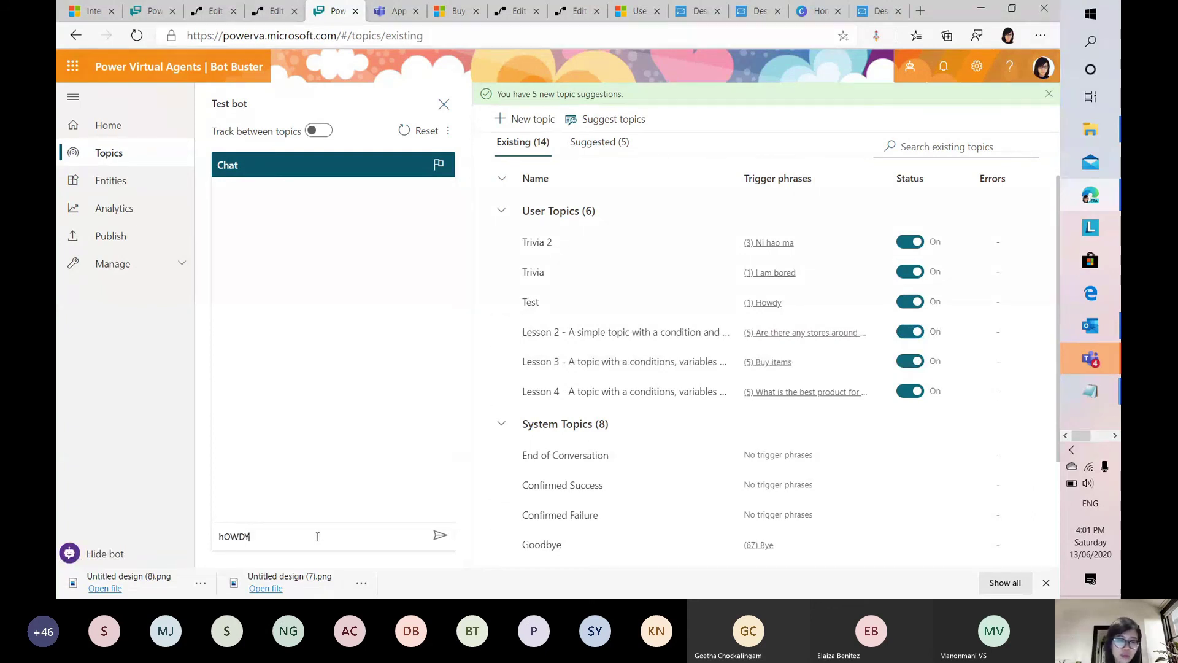
{"action": "key", "text": "Return"}
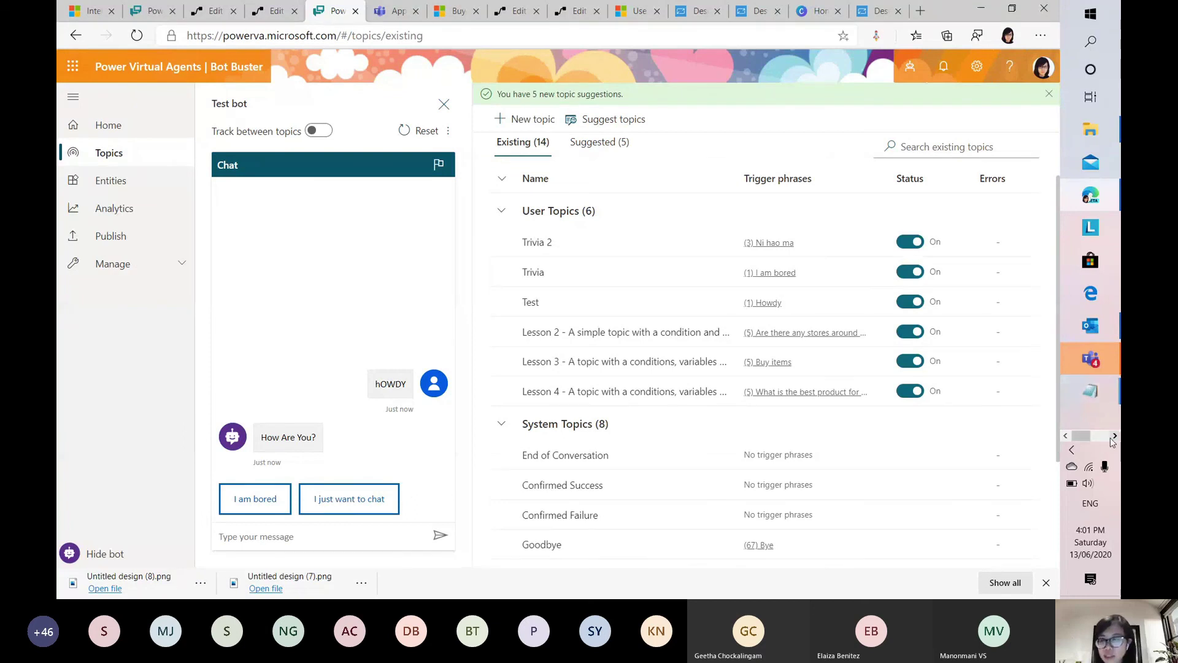
Step: Switch to the PowerPoint deck and start the slide show from slide 12, "Want to learn more?"
{"action": "key", "text": "ctrl+super+Right"}
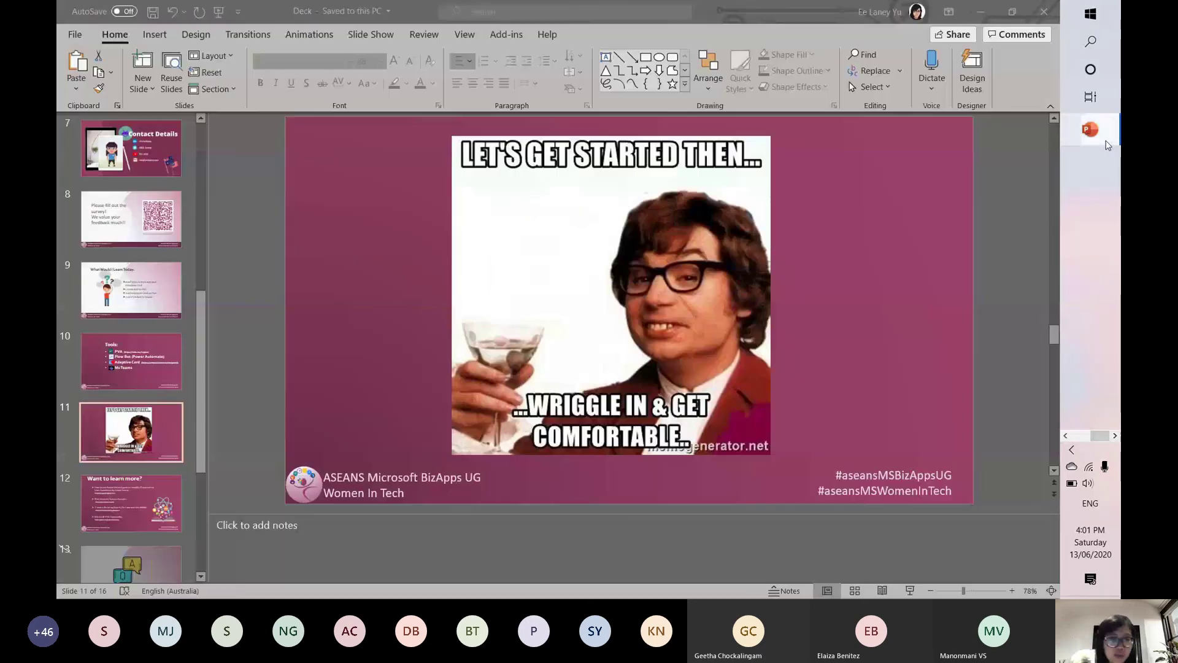
{"action": "left_click", "coordinate": [148, 509]}
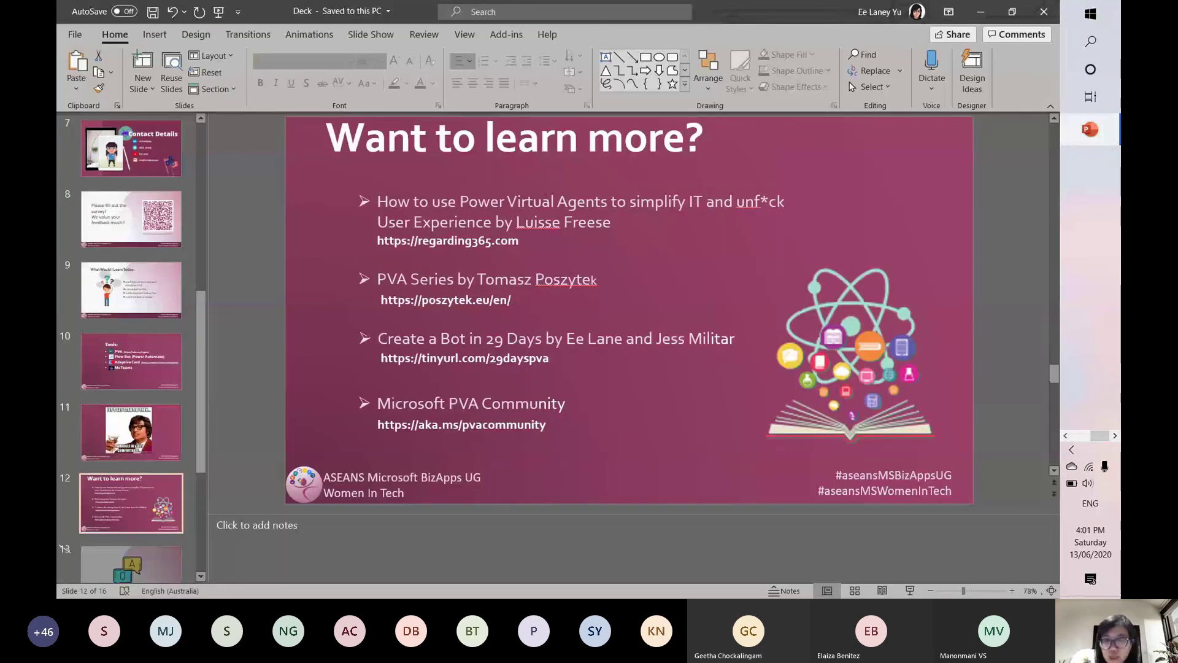
{"action": "left_click", "coordinate": [912, 590]}
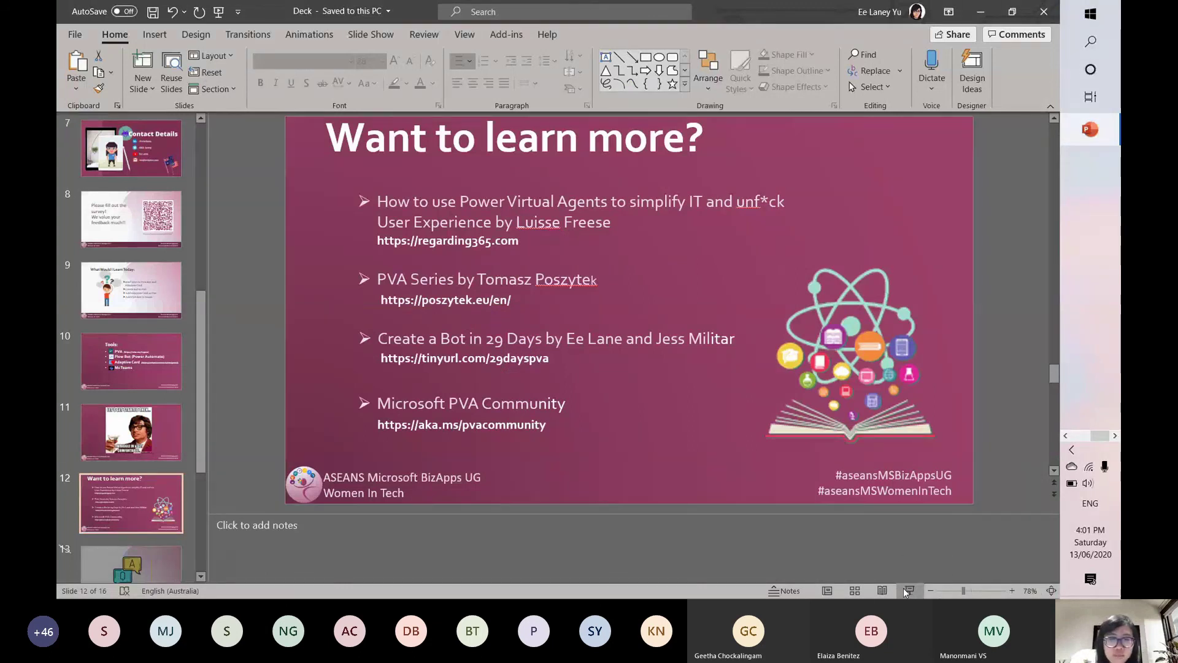